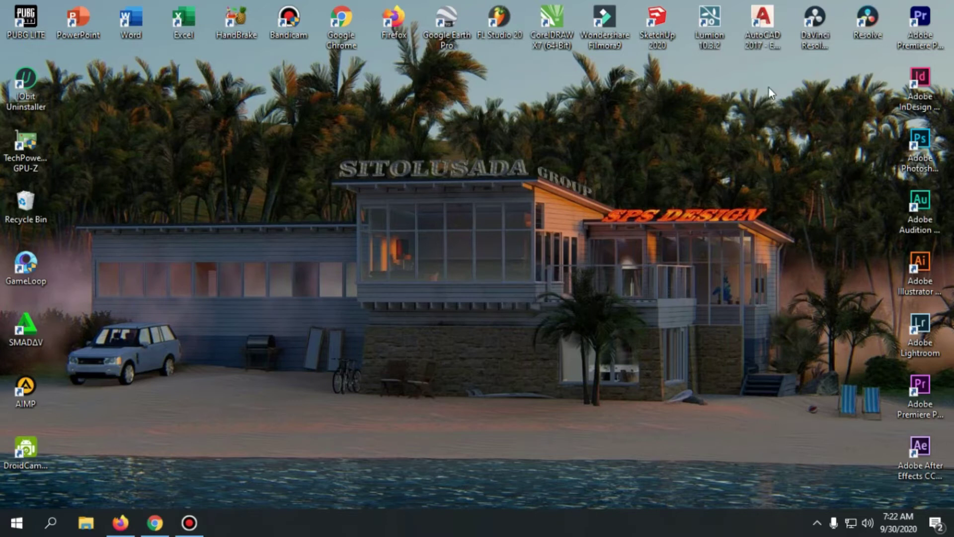
- Launch AutoCAD 2017 and start a new blank drawing
double_click(762, 28)
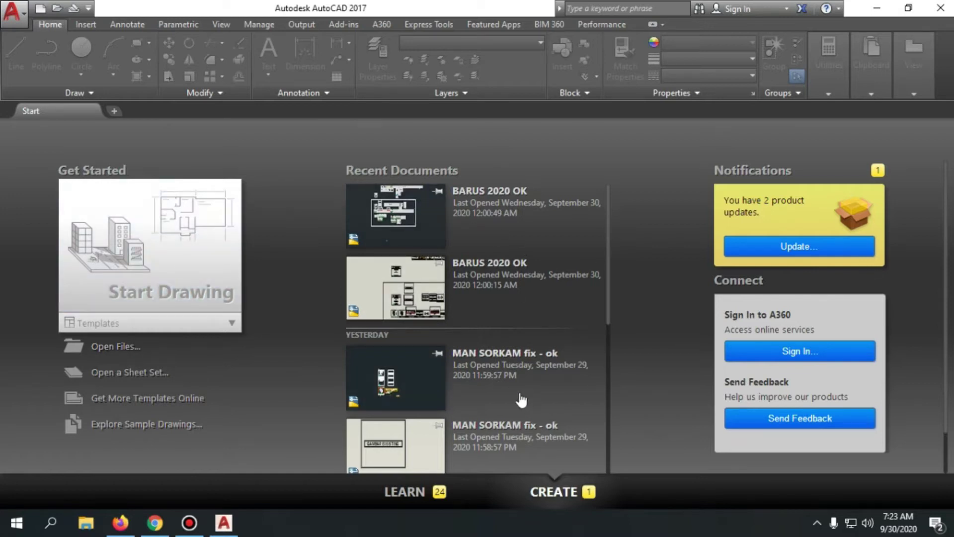
mouse_move(606, 249)
left_mouse_down()
mouse_move(610, 383)
mouse_move(622, 431)
mouse_move(620, 232)
left_mouse_up()
left_click(157, 277)
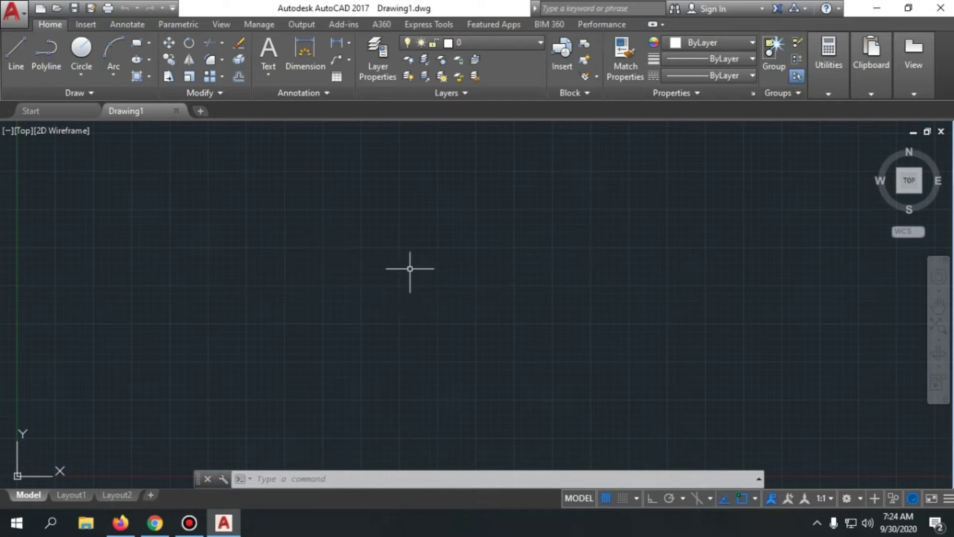
scroll(406, 268, "down", 5)
scroll(467, 295, "up", 2)
scroll(468, 296, "up", 5)
scroll(426, 362, "down", 3)
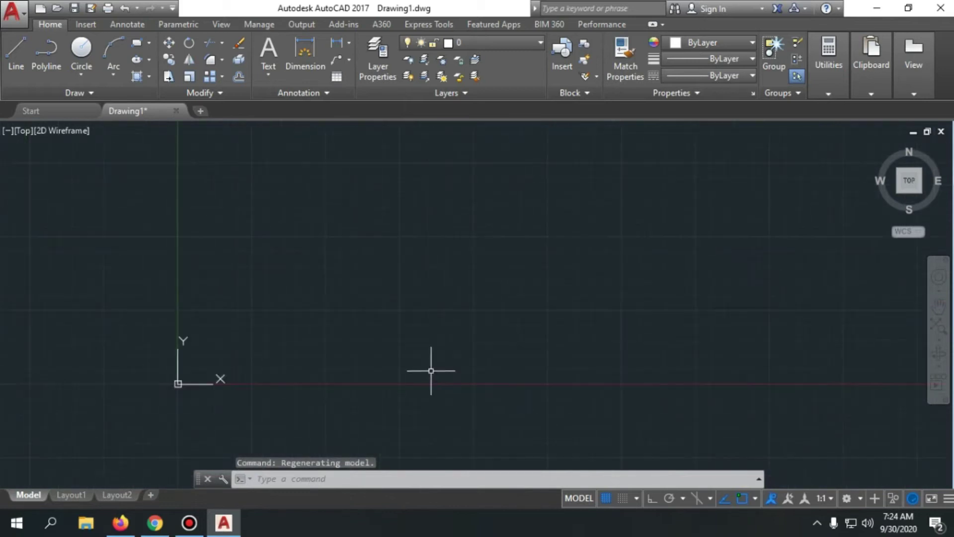
scroll(466, 352, "up", 4)
scroll(462, 348, "down", 2)
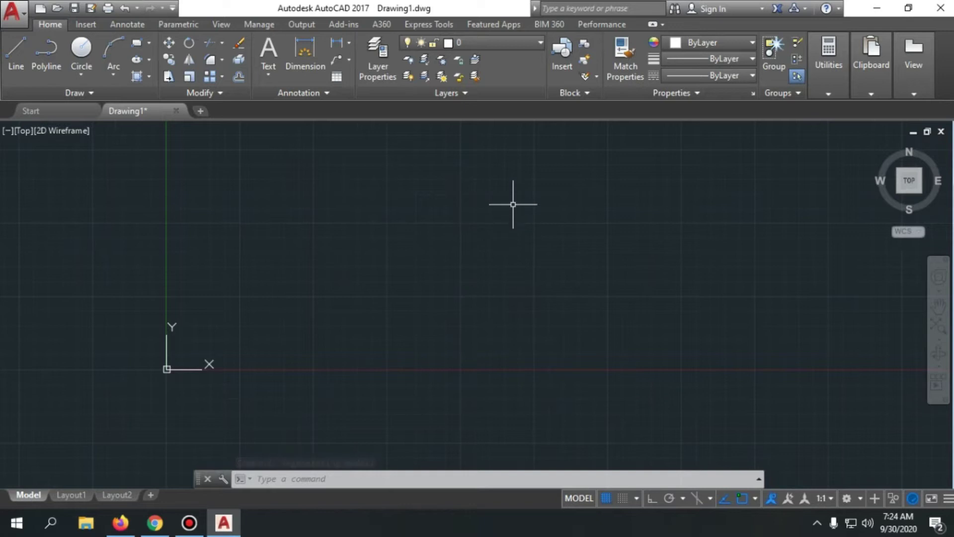
- Turn off the grid display in the drawing area
left_click(605, 497)
left_click(605, 497)
left_click(605, 497)
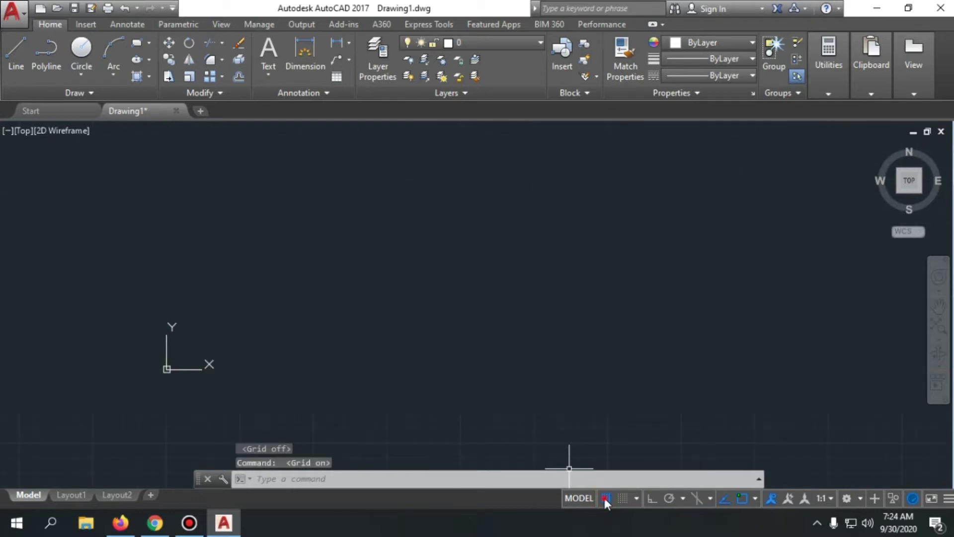
left_click(604, 497)
left_click(604, 497)
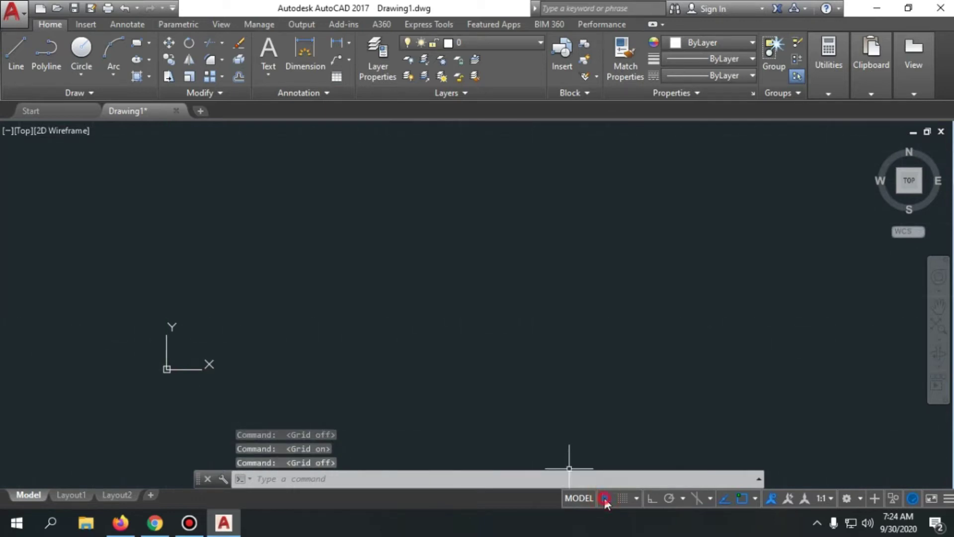
scroll(315, 341, "down", 3)
scroll(407, 359, "up", 2)
scroll(276, 223, "up", 2)
scroll(381, 268, "down", 2)
scroll(389, 305, "up", 2)
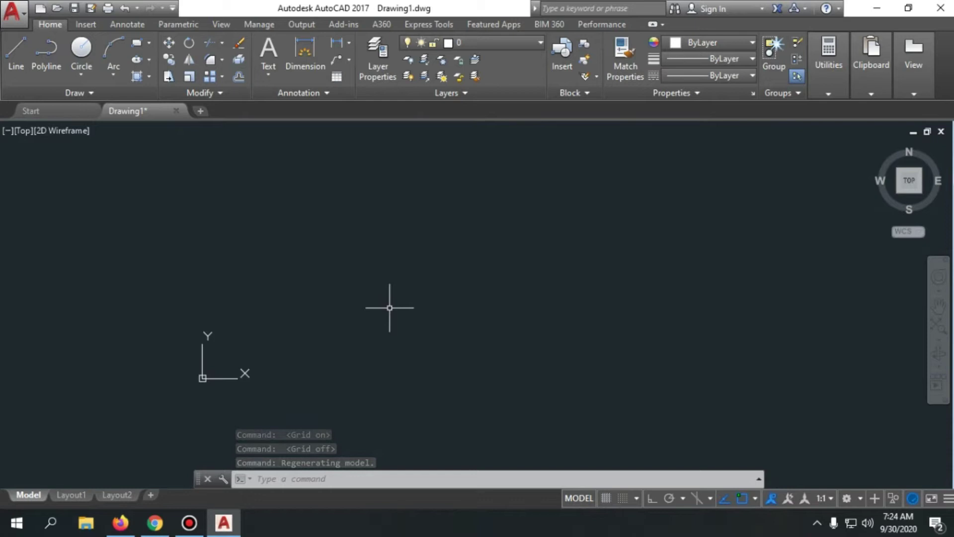
scroll(394, 363, "up", 2)
scroll(398, 366, "down", 2)
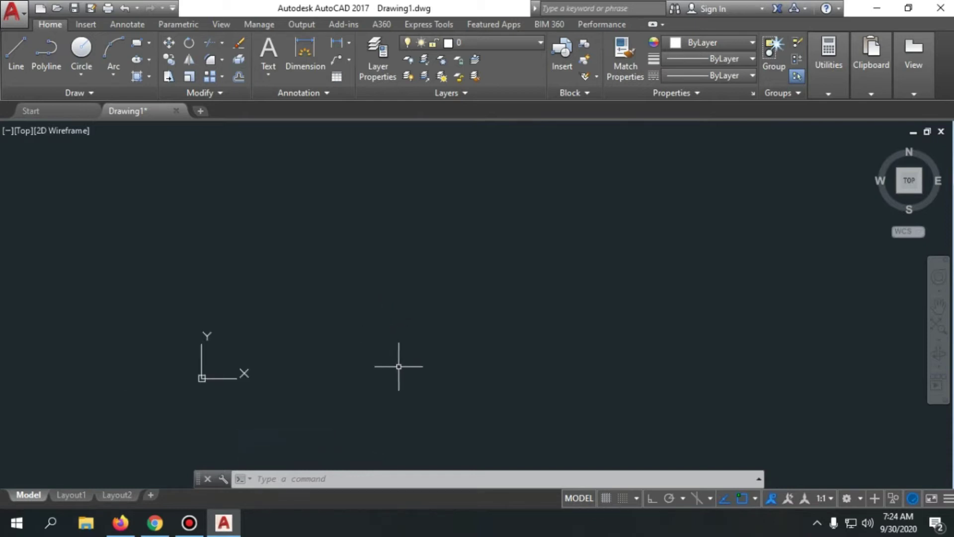
- Turn the drawing area's grid display back on
left_click(607, 499)
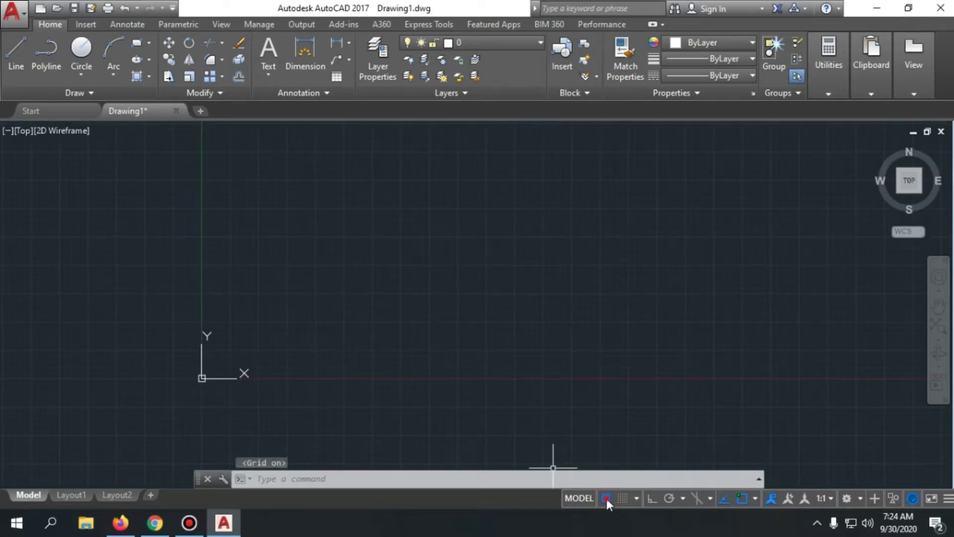
left_click(607, 499)
left_click(606, 499)
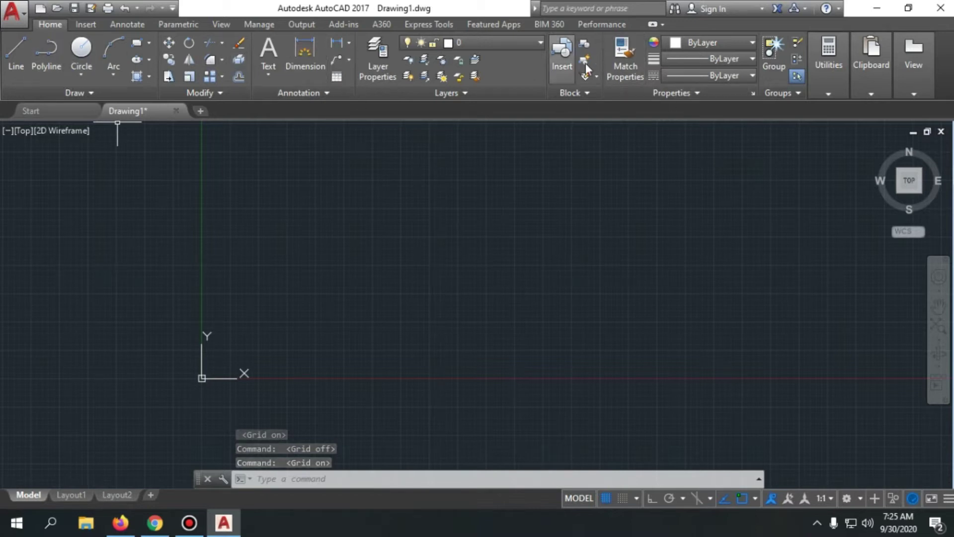
- Examine the available object color, lineweight and linetype choices without changing the ByLayer settings
left_click(747, 43)
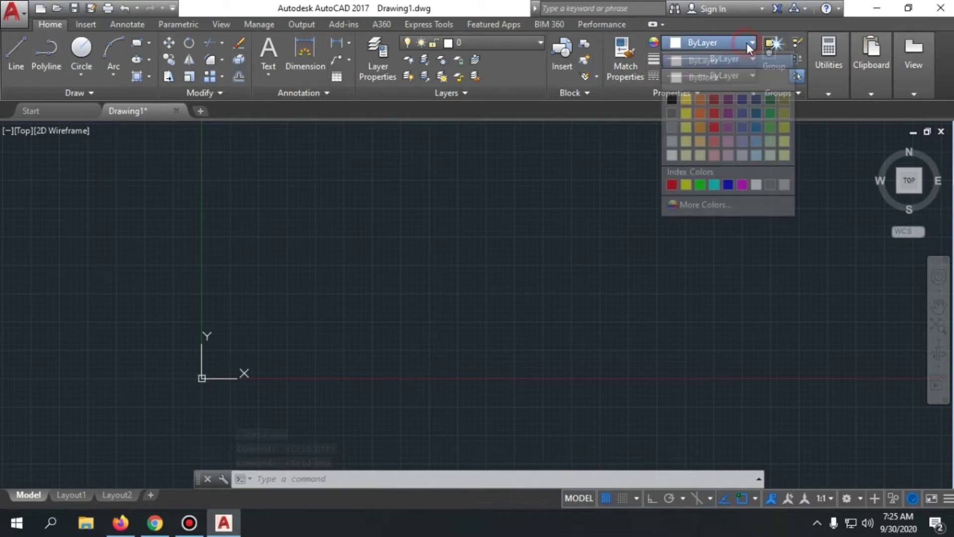
left_click(747, 44)
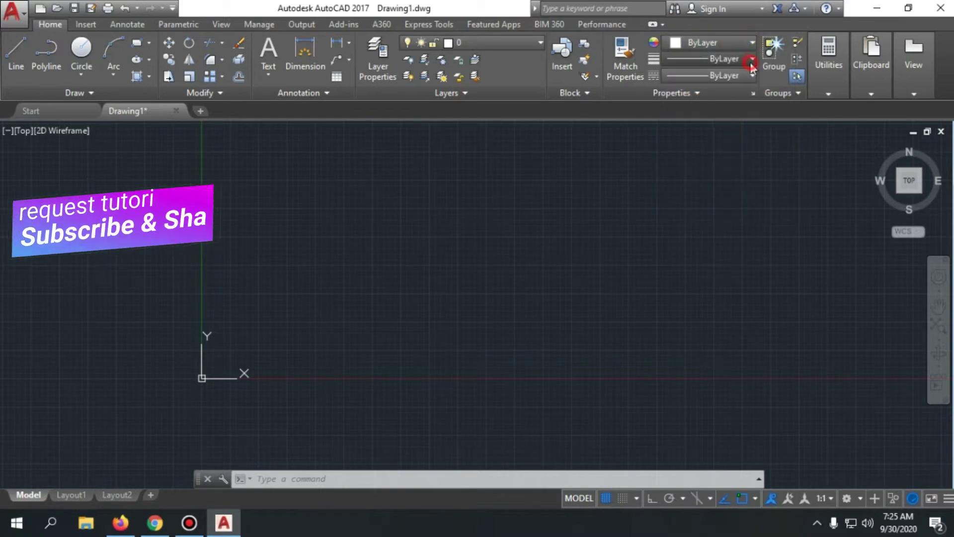
left_click(750, 61)
left_click(749, 62)
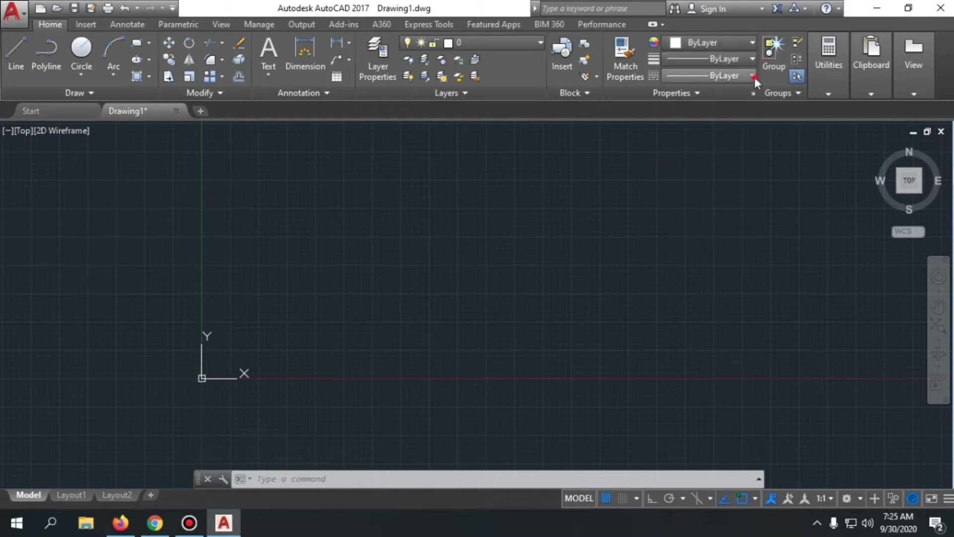
left_click(753, 75)
left_click(754, 76)
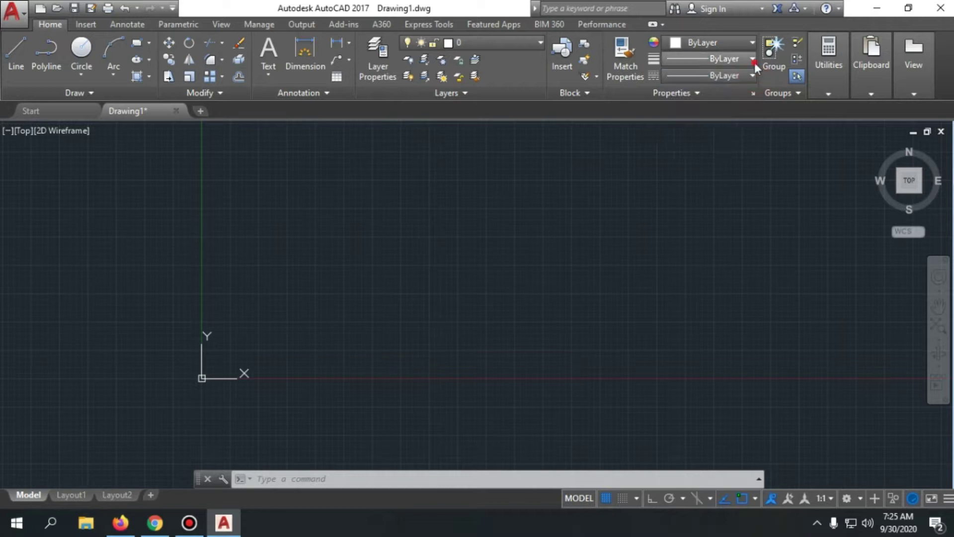
left_click(754, 62)
left_click(754, 58)
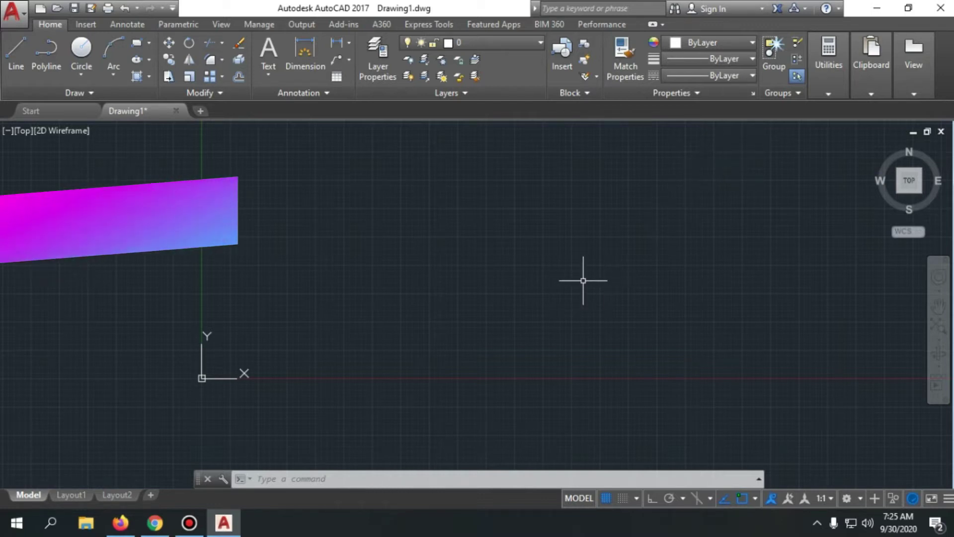
- View layer 0 in the Layer Properties Manager and close the manager
scroll(263, 272, "down", 1)
scroll(347, 300, "up", 2)
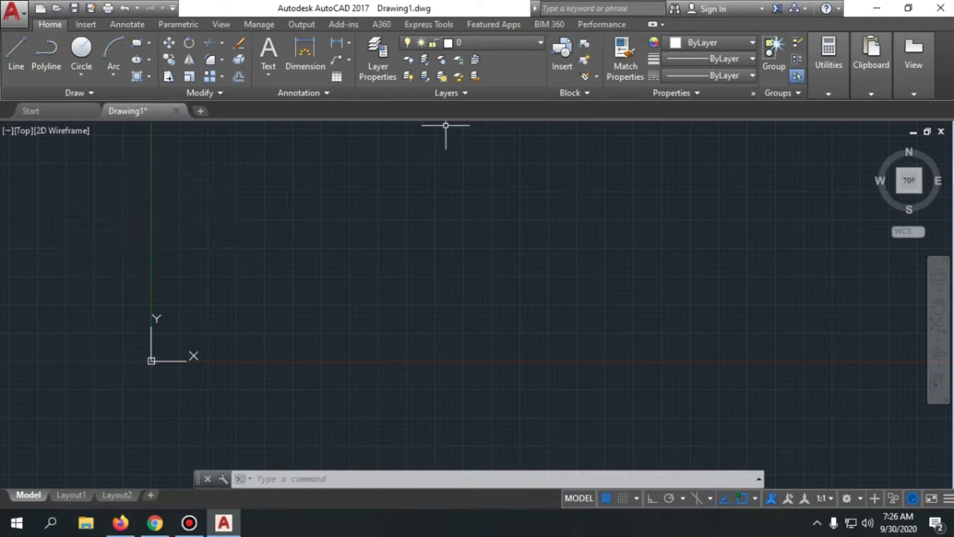
left_click(384, 52)
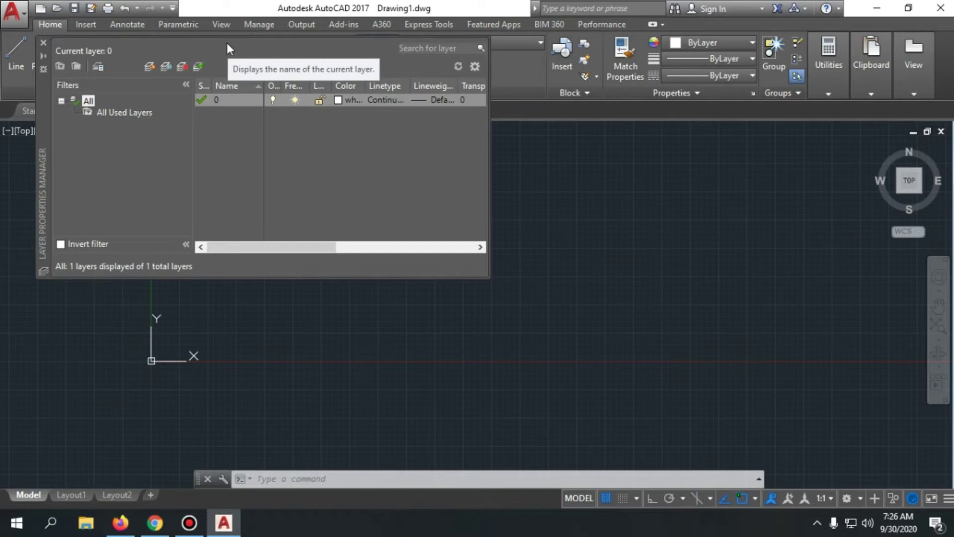
left_click(219, 43)
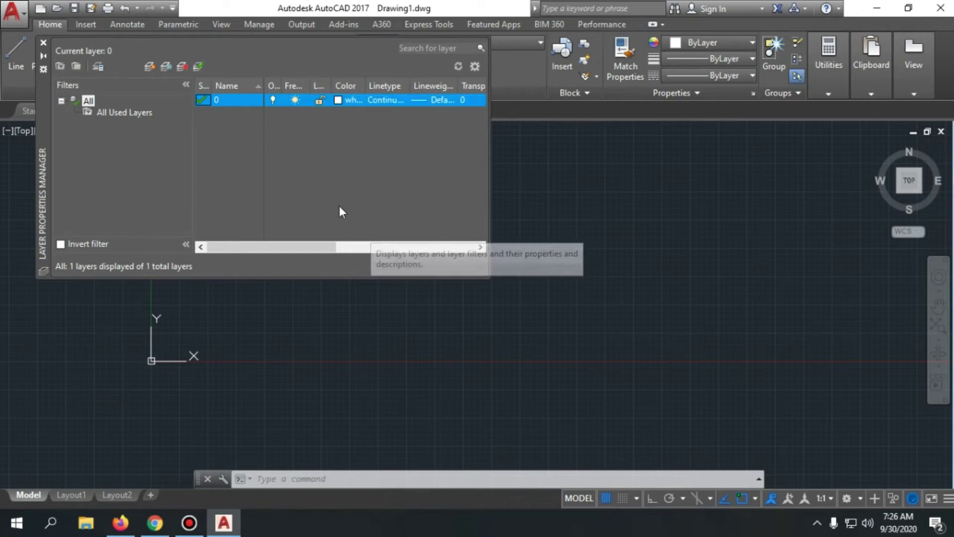
left_click(42, 42)
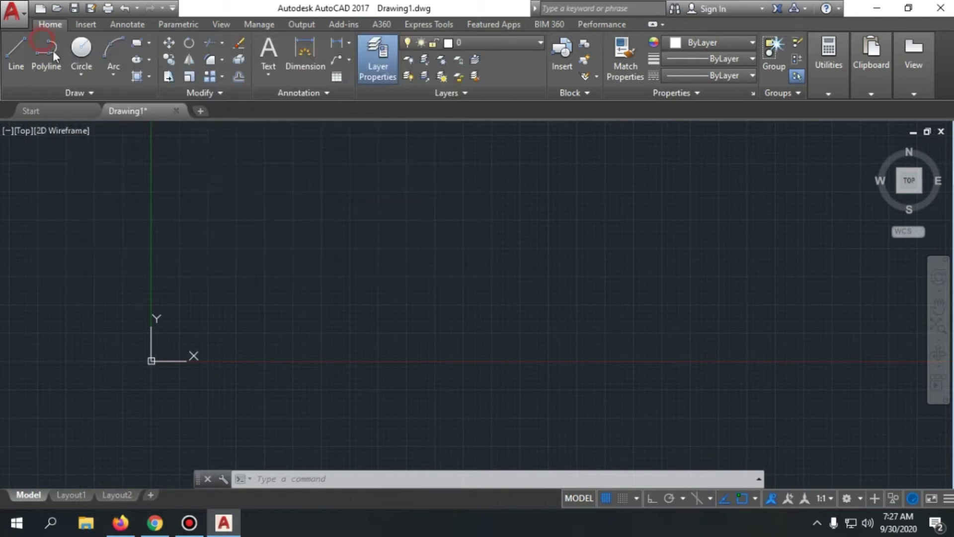
- Create a new layer named kolo in the Layer Properties Manager and widen the manager to show all its columns
left_click(378, 50)
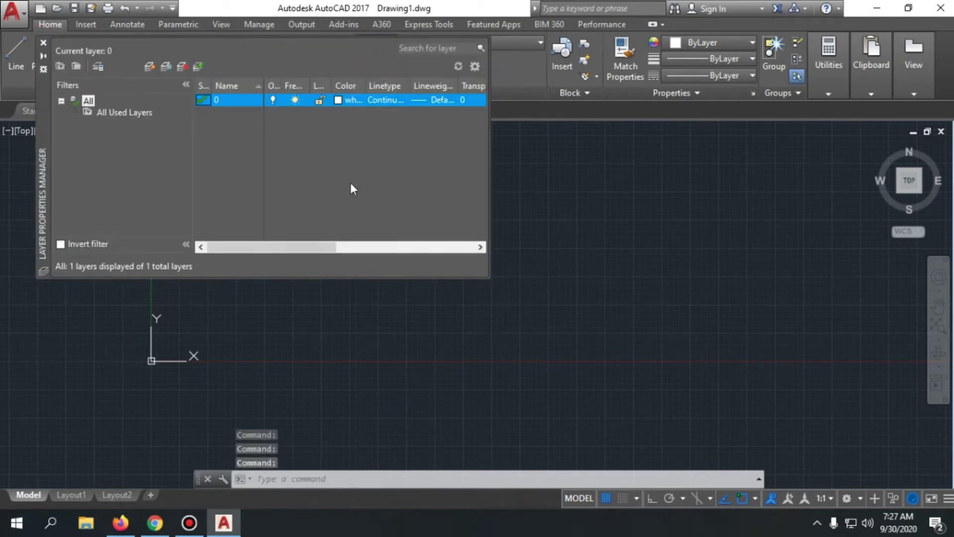
right_click(278, 119)
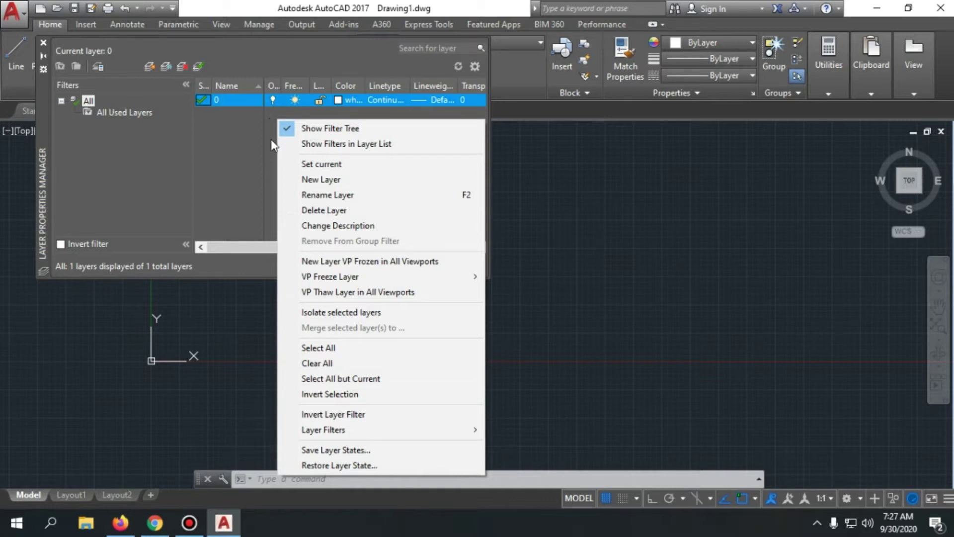
left_click(345, 178)
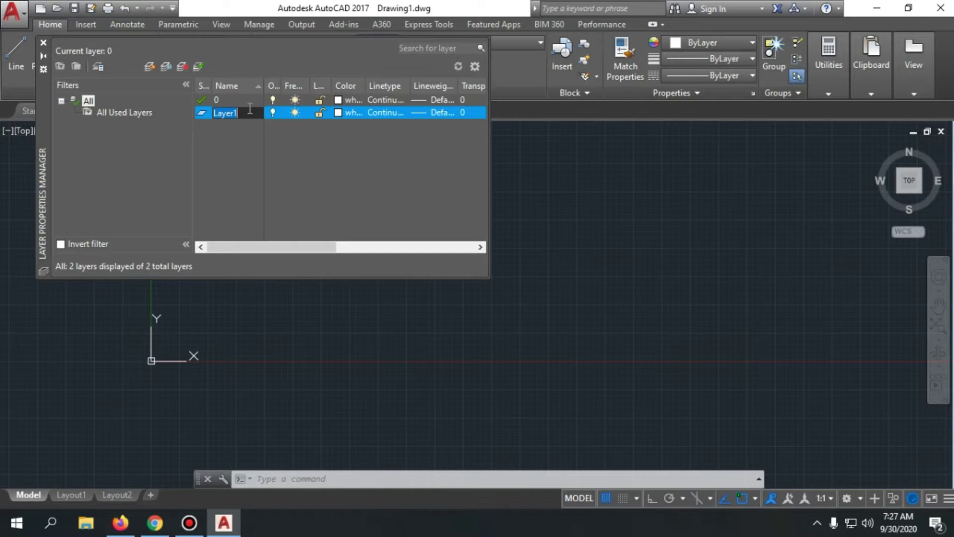
type("kolo")
left_click_drag(489, 100, 651, 102)
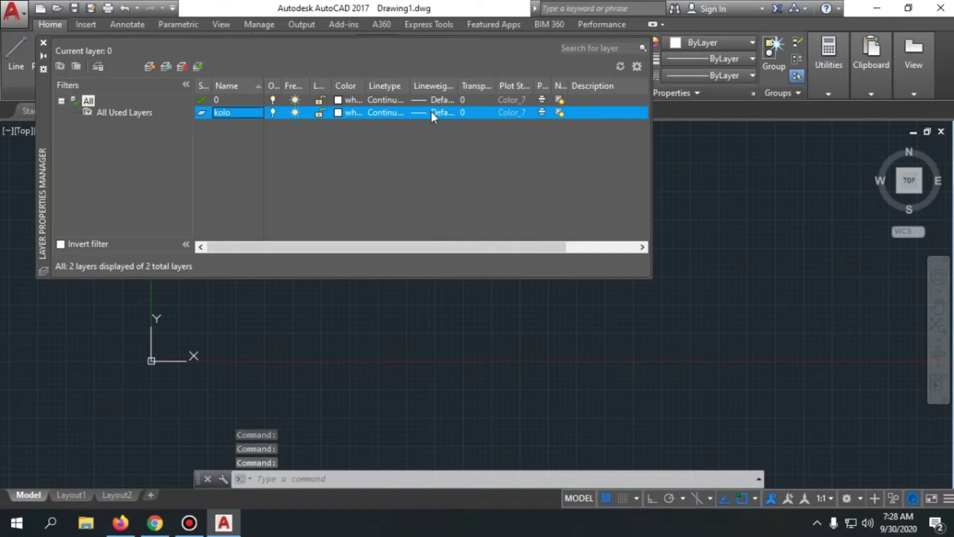
- Set the kolo layer's color to red, index color 10
left_click(340, 112)
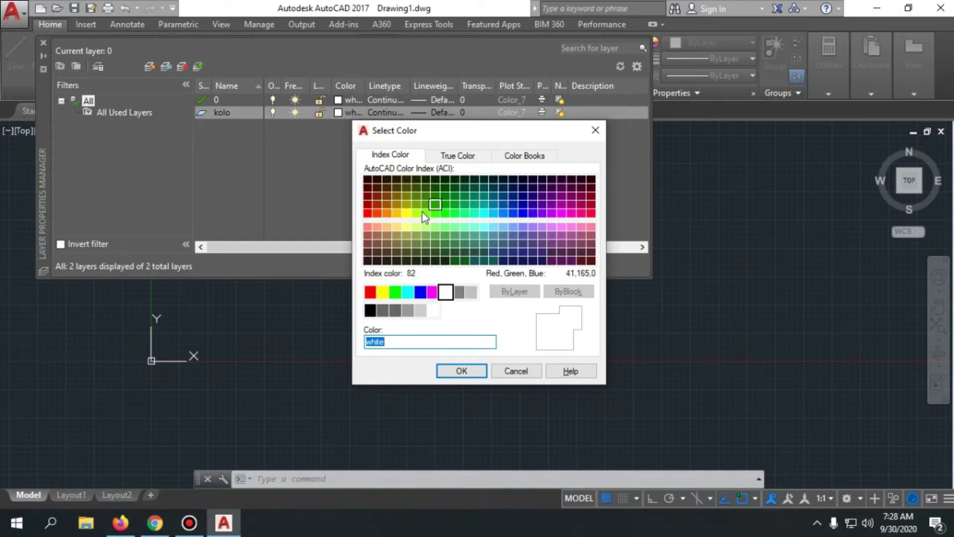
left_click(367, 218)
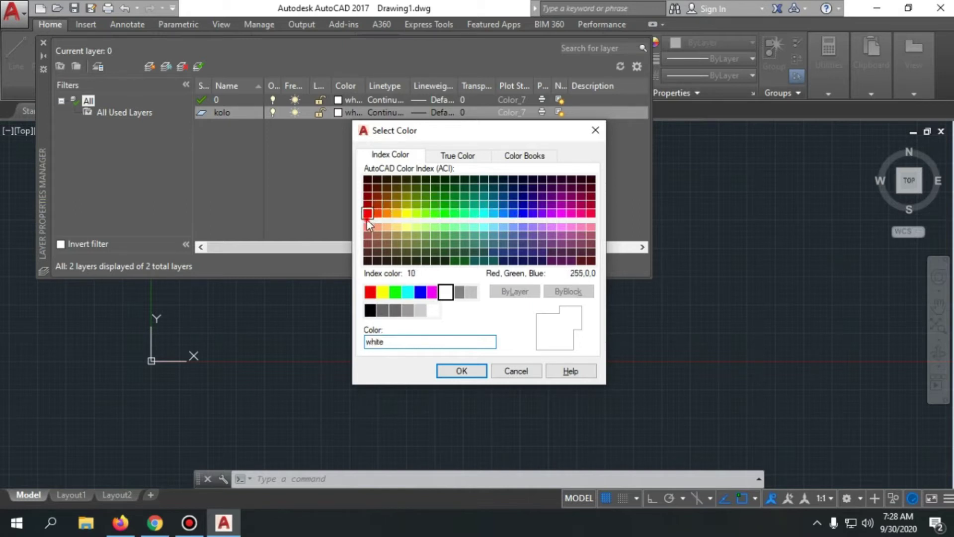
left_click(460, 371)
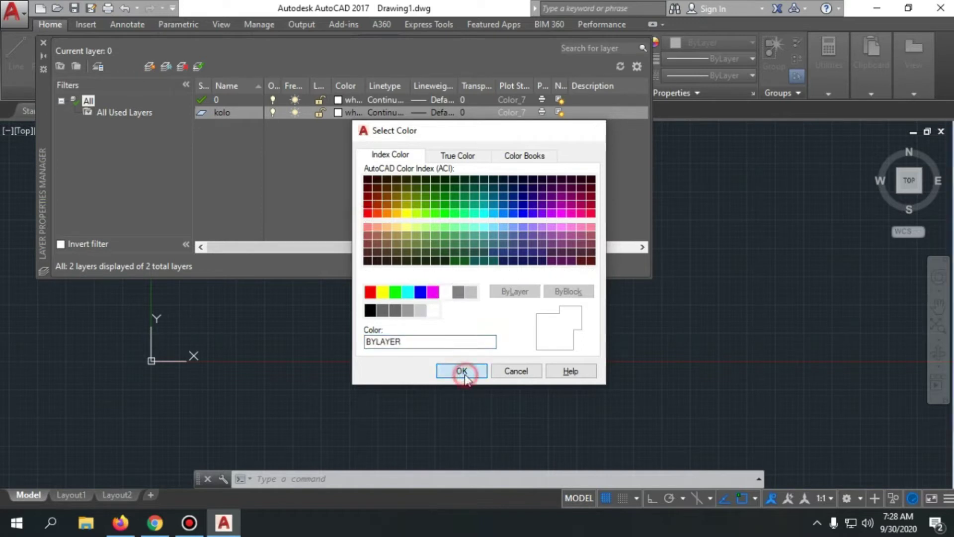
left_click(340, 117)
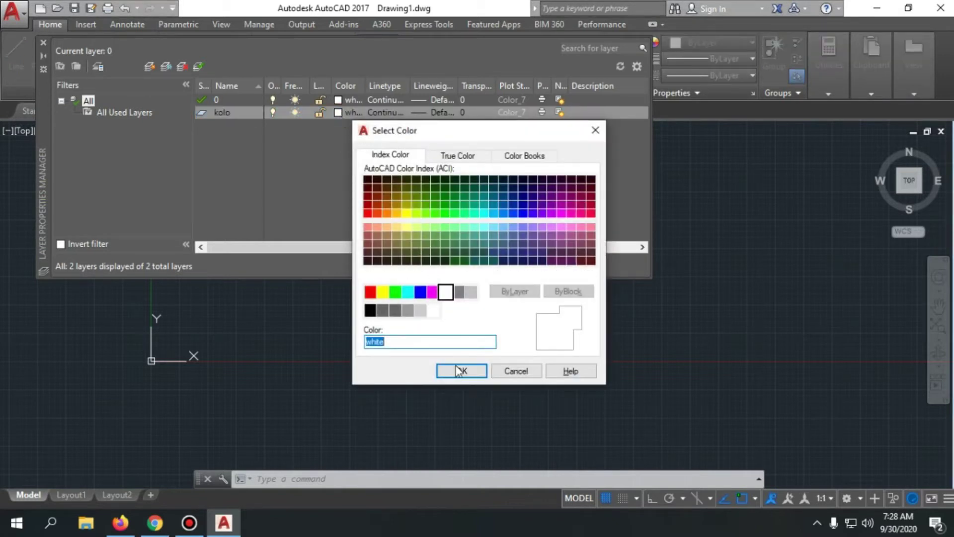
left_click(368, 212)
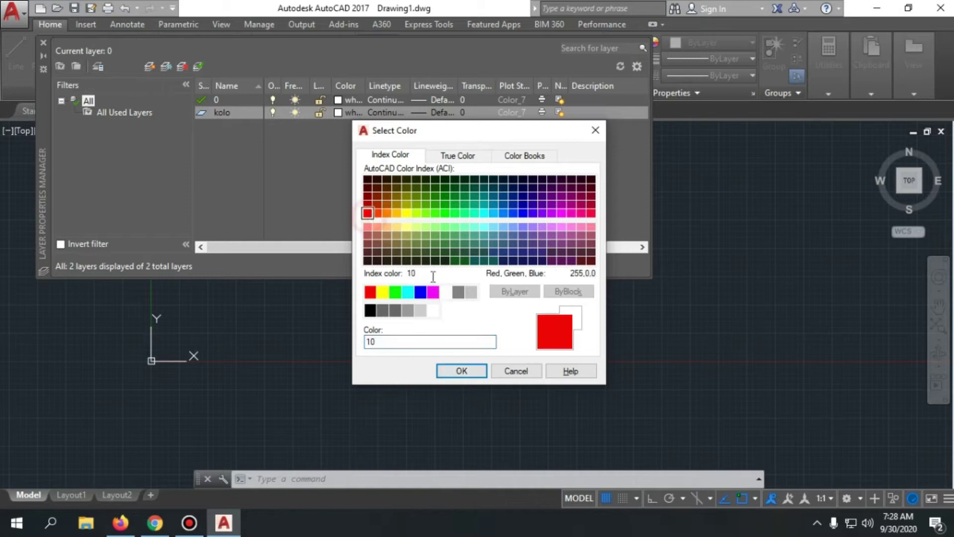
left_click(462, 371)
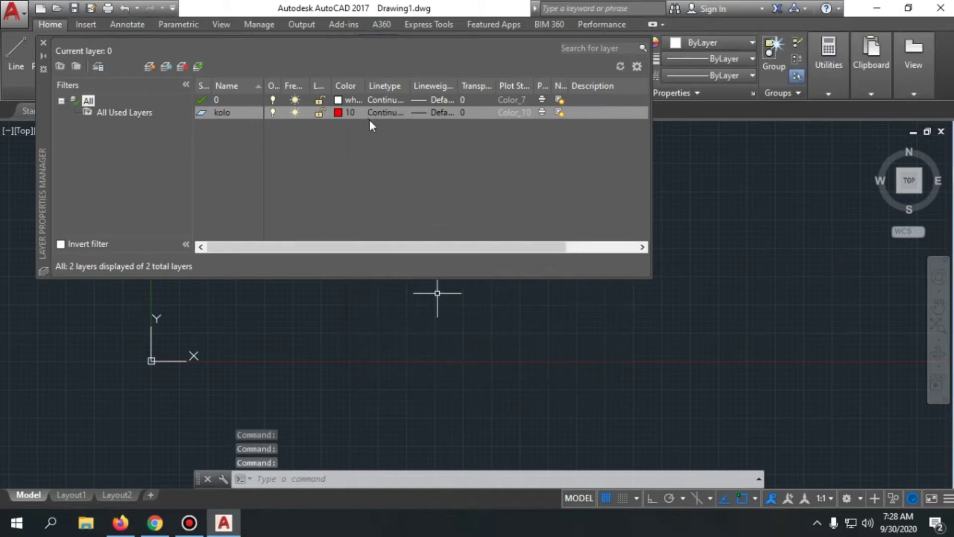
- Change the kolo layer's color to yellow, index color 50
left_click(339, 113)
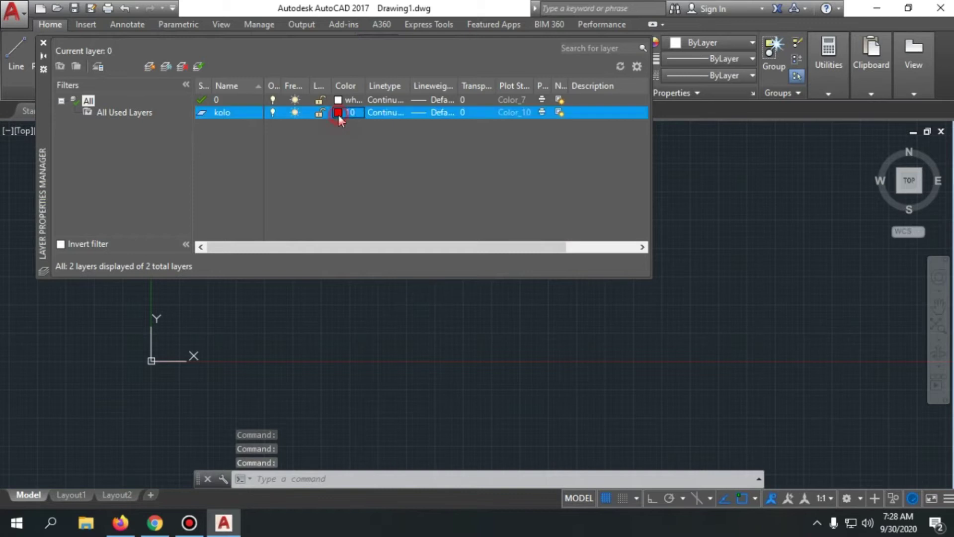
left_click(406, 213)
left_click(461, 370)
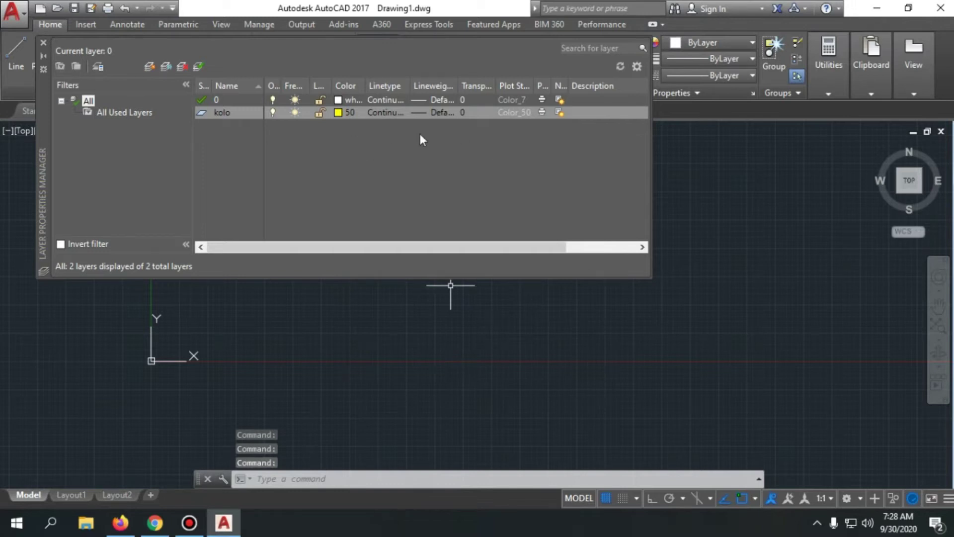
right_click(381, 155)
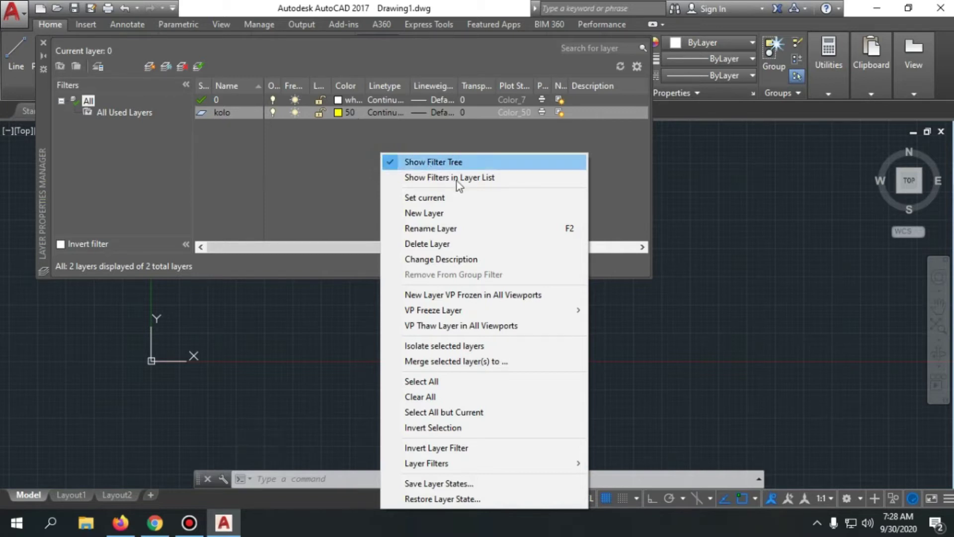
left_click(341, 160)
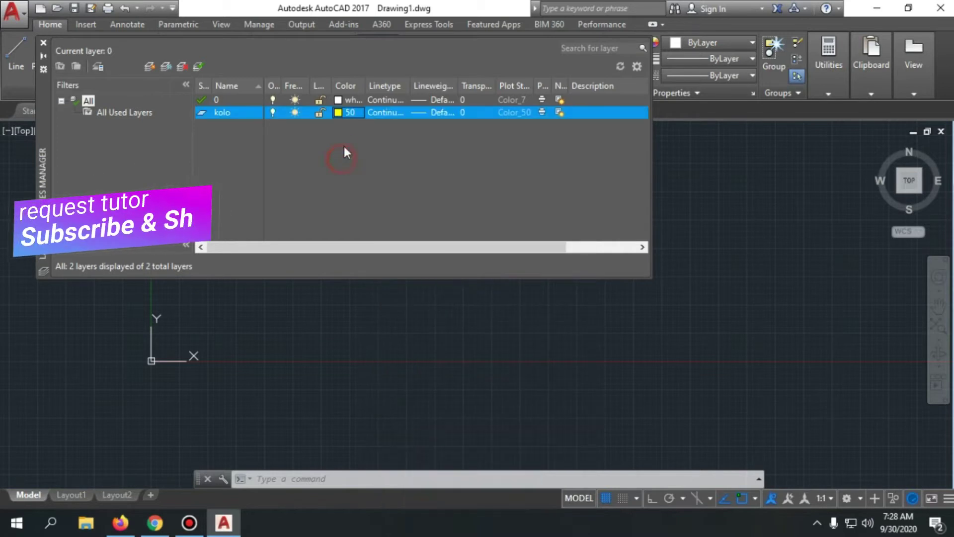
left_click(337, 113)
right_click(337, 114)
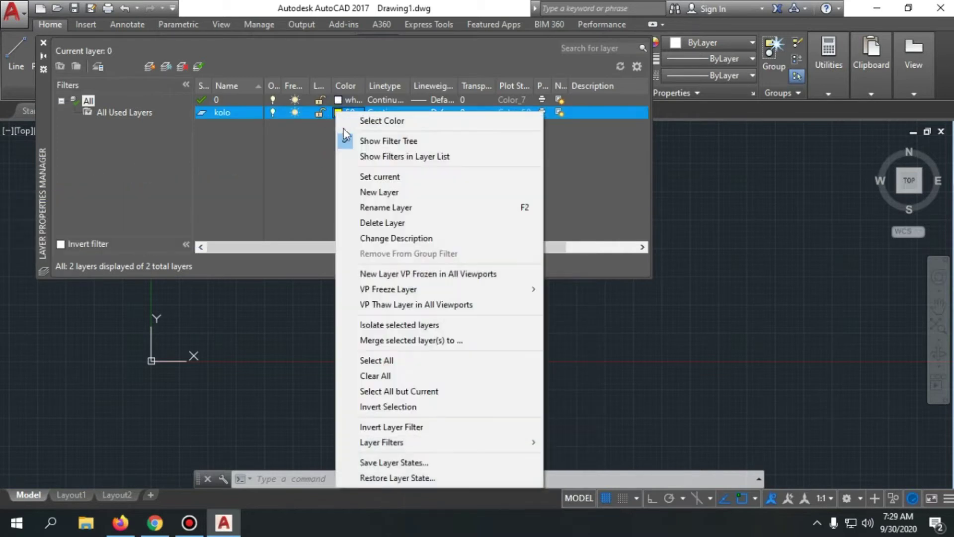
left_click(327, 125)
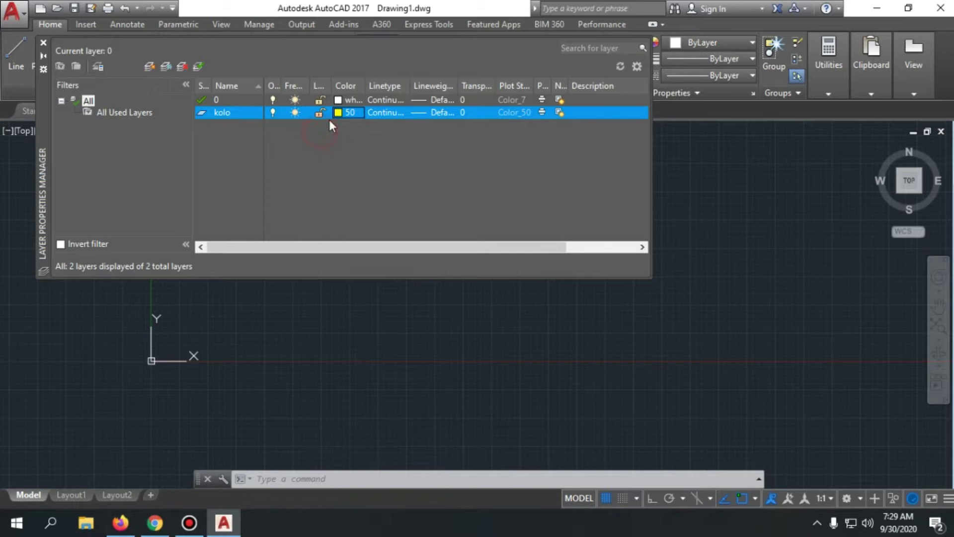
- Change the kolo layer's color back to red, index color 10
left_click(341, 113)
left_click(368, 214)
left_click(453, 371)
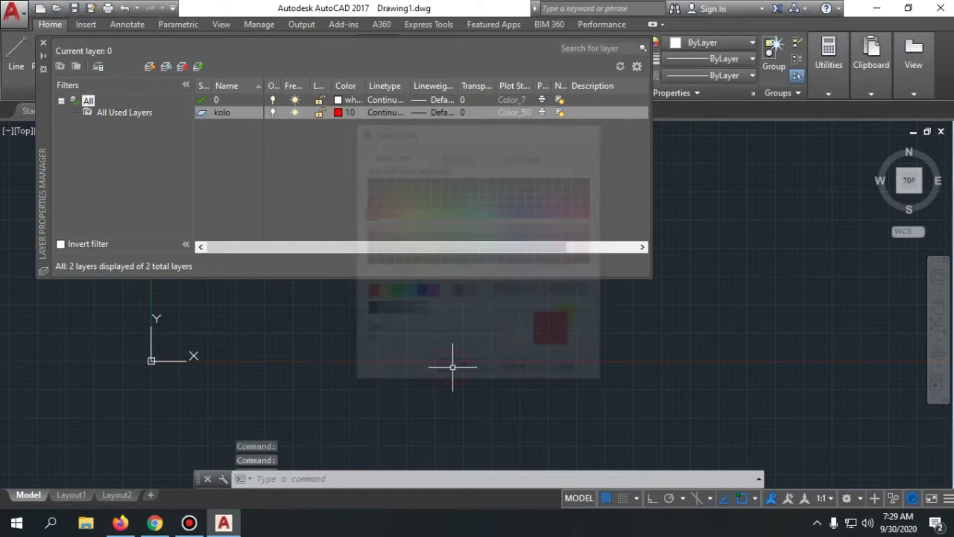
- Set the kolo layer's lineweight to 0.30 mm
left_click(431, 112)
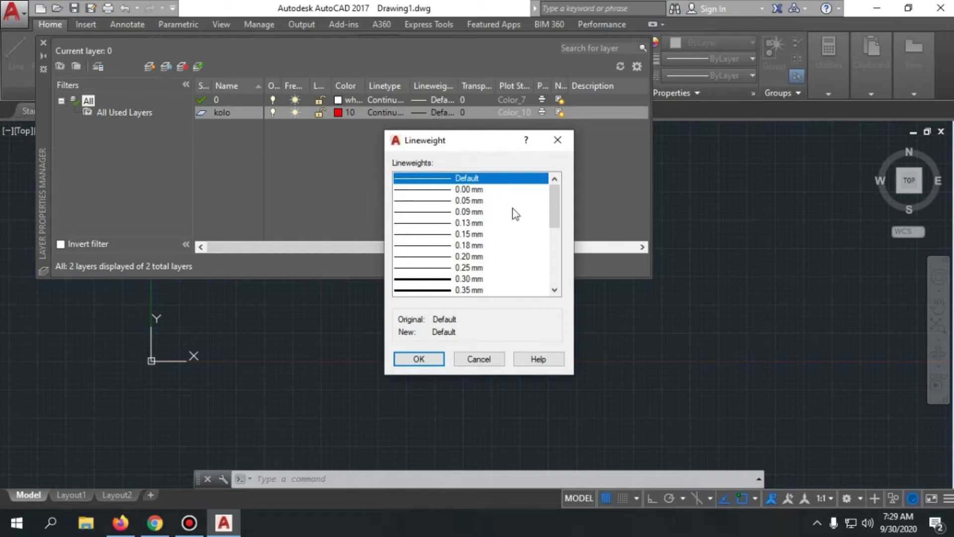
mouse_move(552, 204)
left_mouse_down()
mouse_move(553, 225)
mouse_move(561, 218)
left_mouse_up()
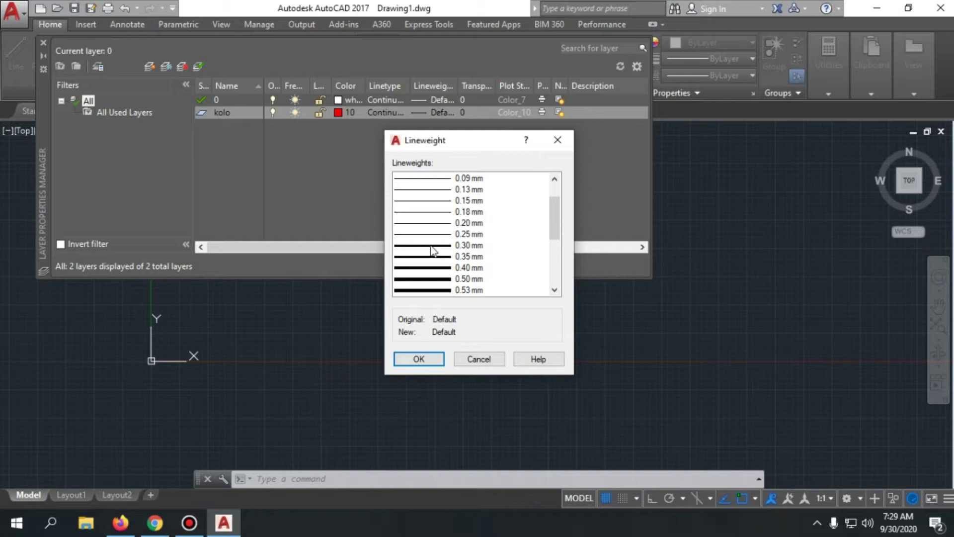
mouse_move(558, 220)
left_mouse_down()
mouse_move(561, 208)
mouse_move(561, 230)
left_mouse_up()
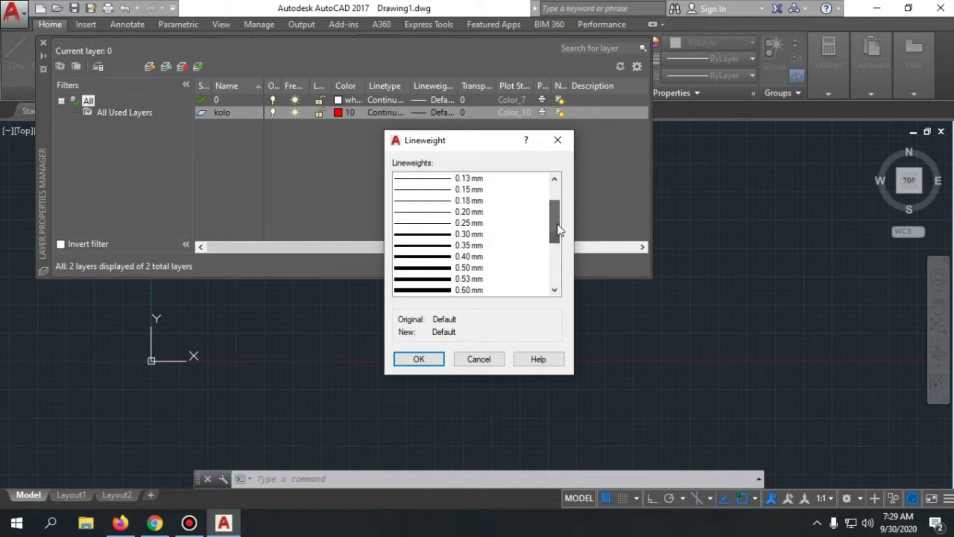
left_click(442, 234)
left_click(442, 235)
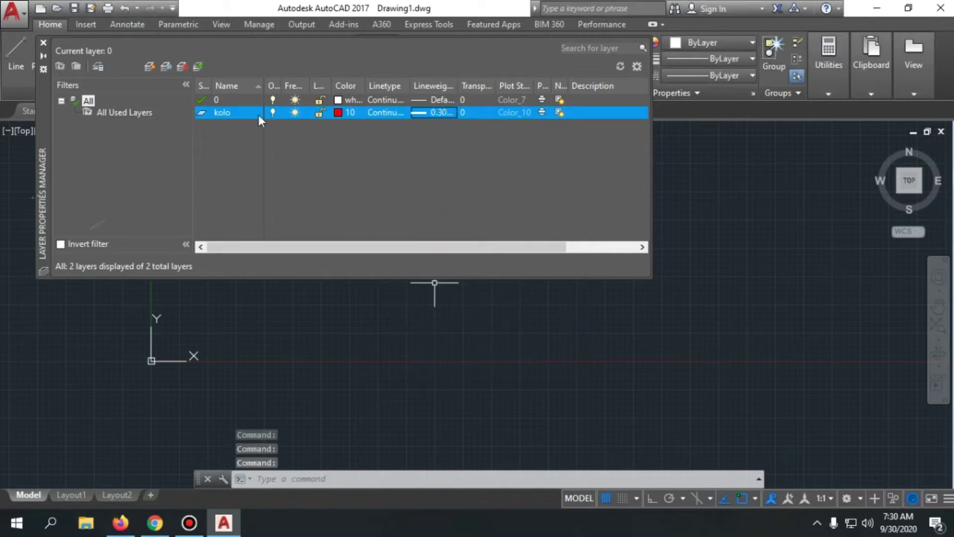
- Make the kolo layer current and rename it kolom
left_click(236, 114)
left_click(235, 114)
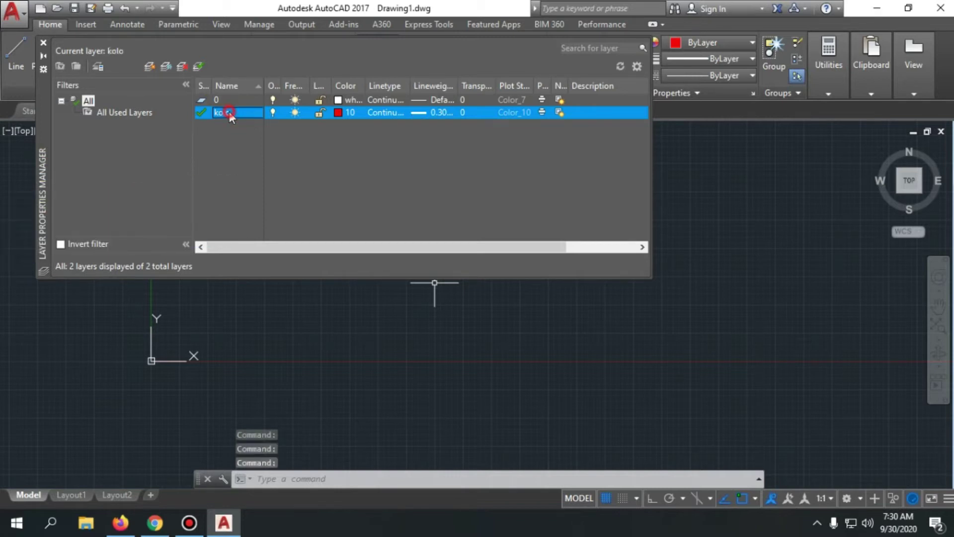
right_click(229, 112)
left_click(223, 114)
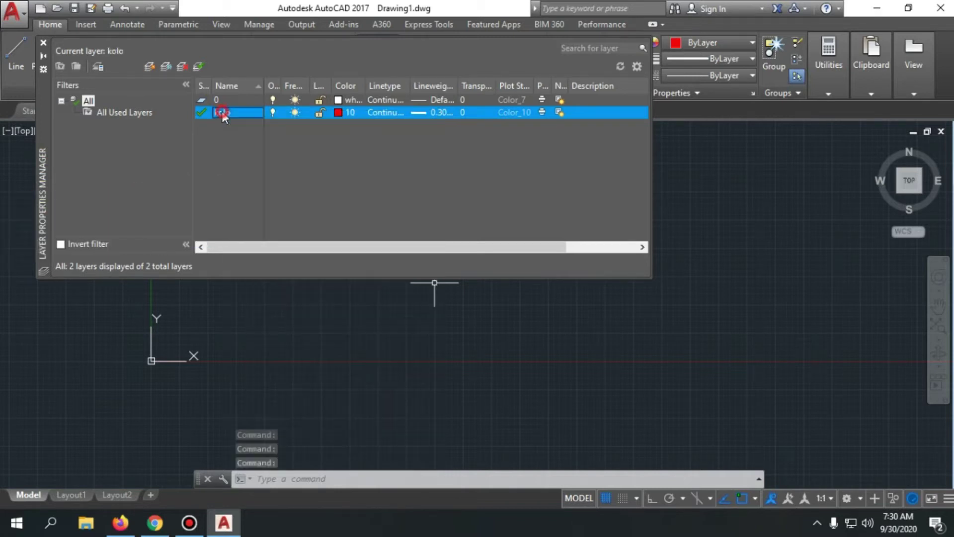
right_click(230, 113)
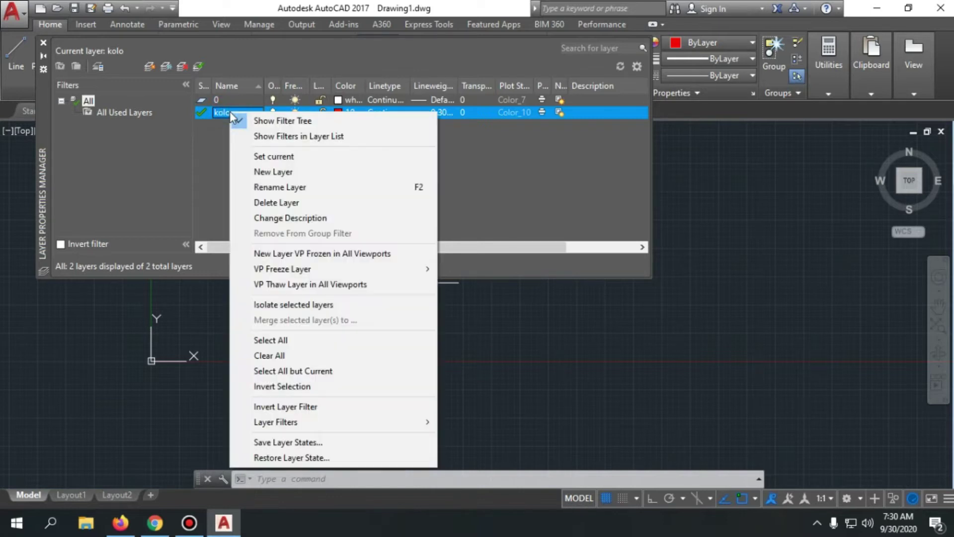
mouse_move(310, 426)
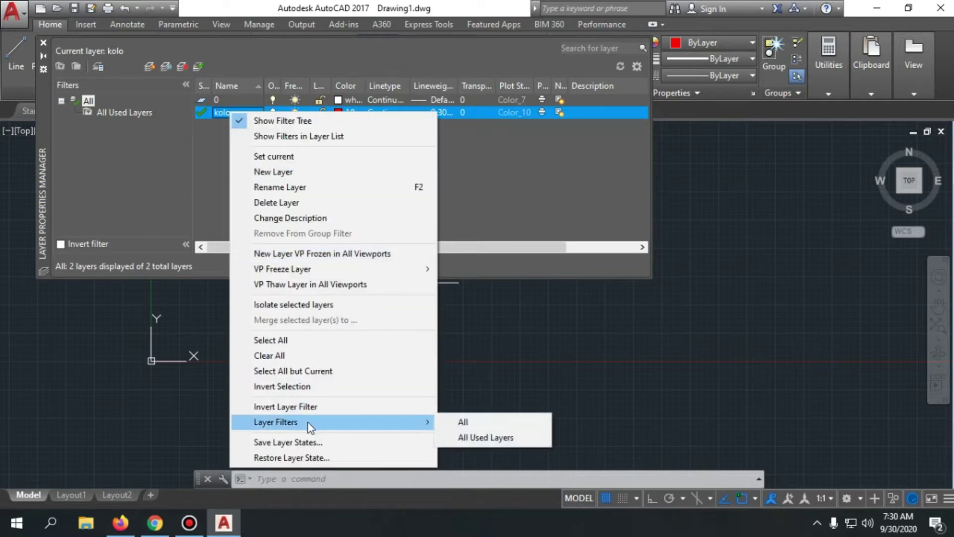
left_click(284, 189)
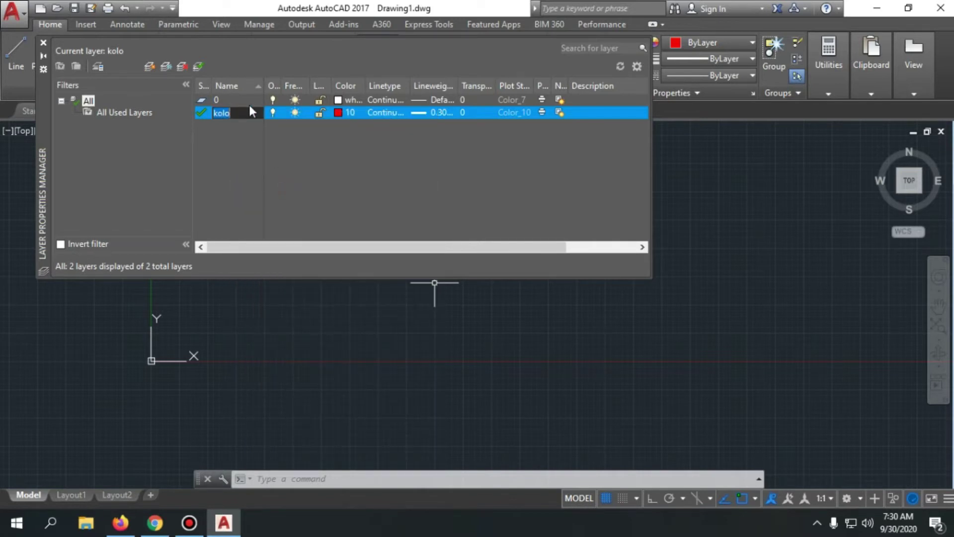
type("m")
key("BackSpace")
type("kolo")
key("Return")
- Create a new layer named dinding and set its color to blue, index color 160
right_click(213, 128)
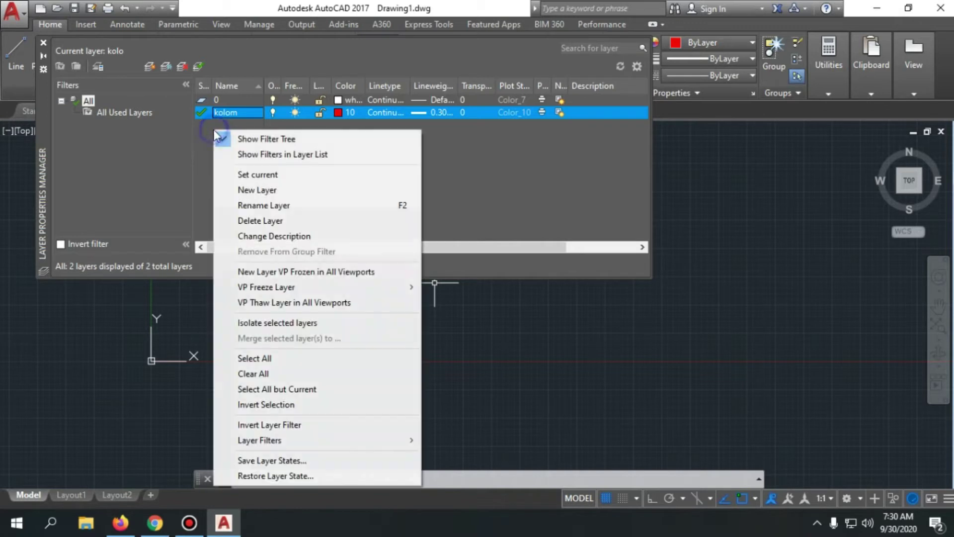
left_click(269, 188)
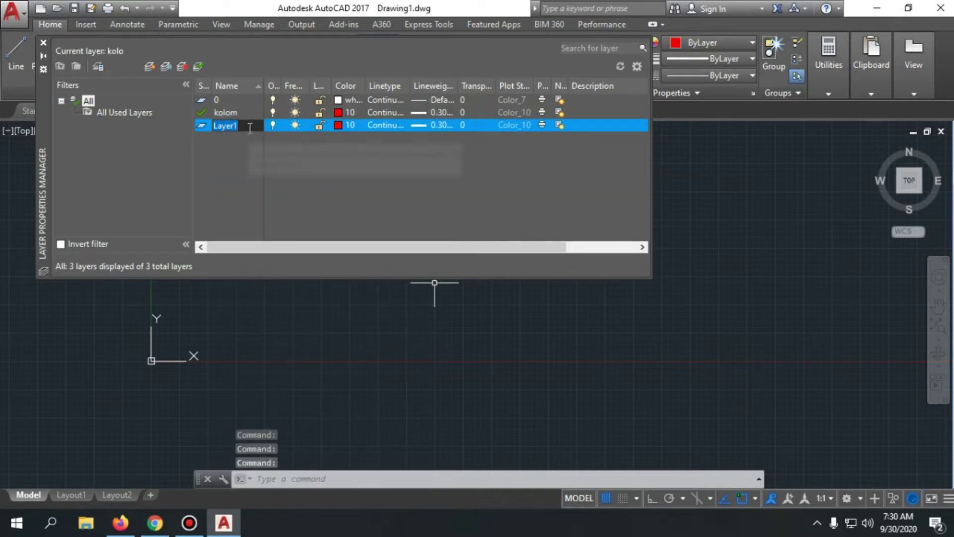
type("dinding")
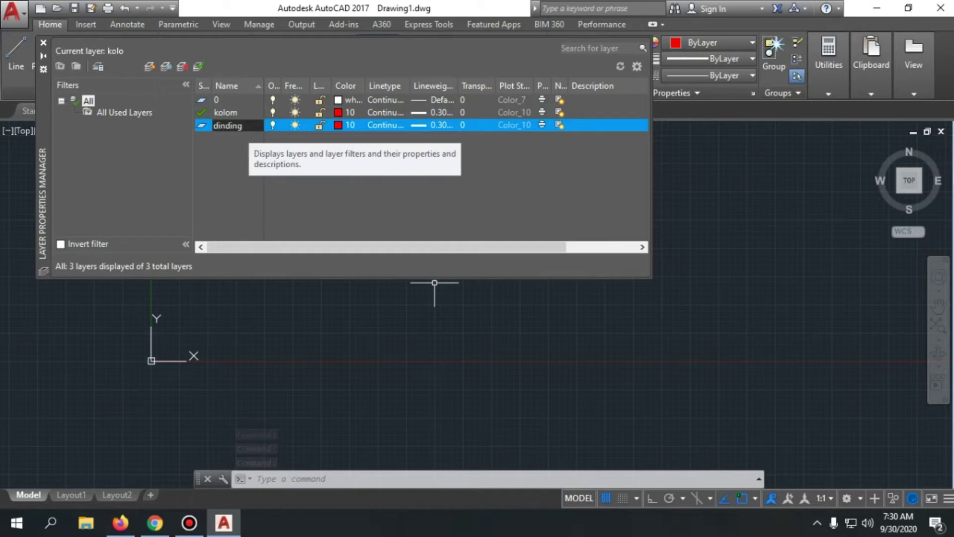
left_click(337, 126)
left_click(524, 213)
left_click(512, 215)
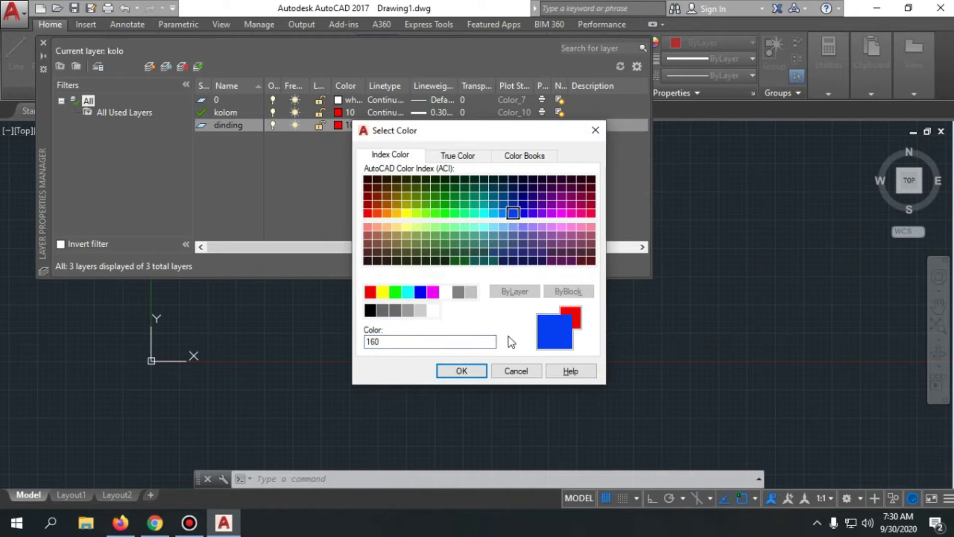
left_click(476, 372)
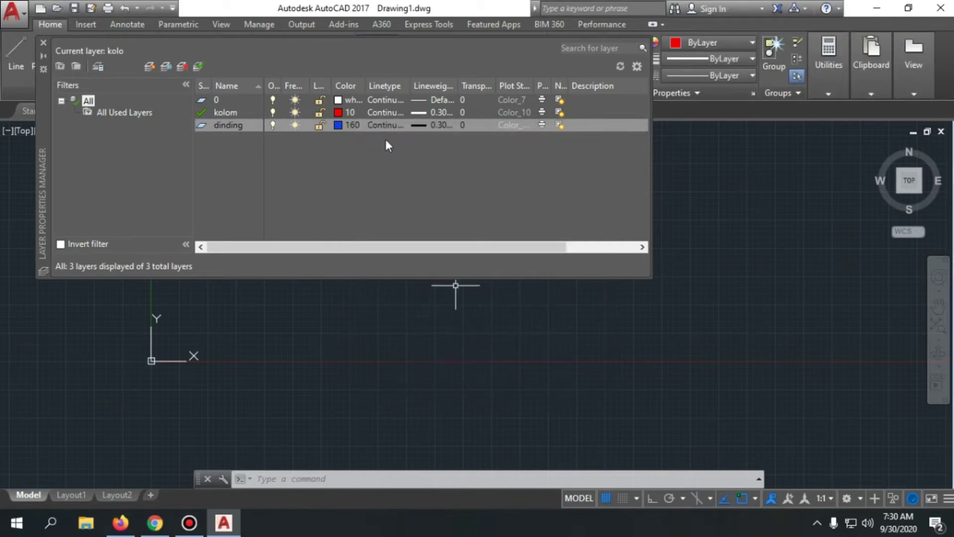
- Set the dinding layer's lineweight to 0.13 mm
left_click(446, 127)
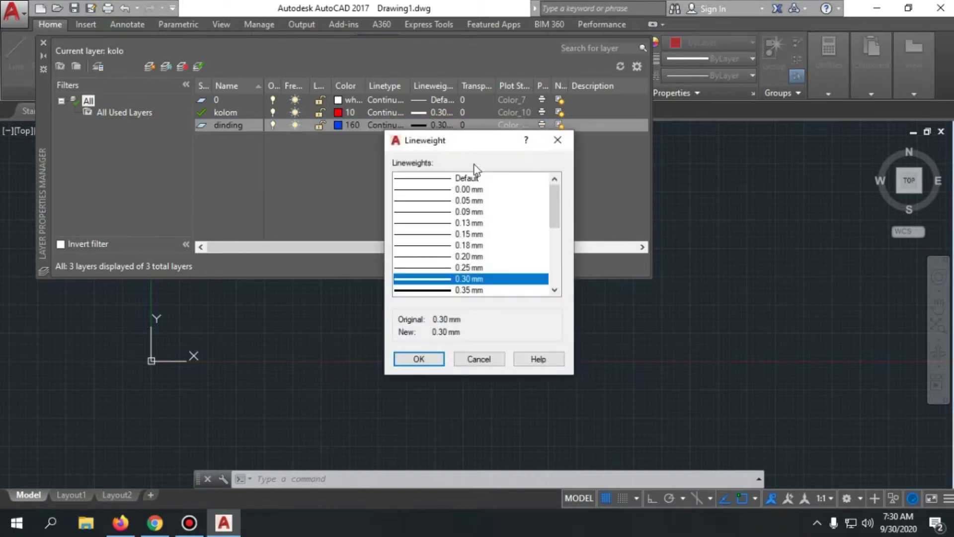
left_click(467, 234)
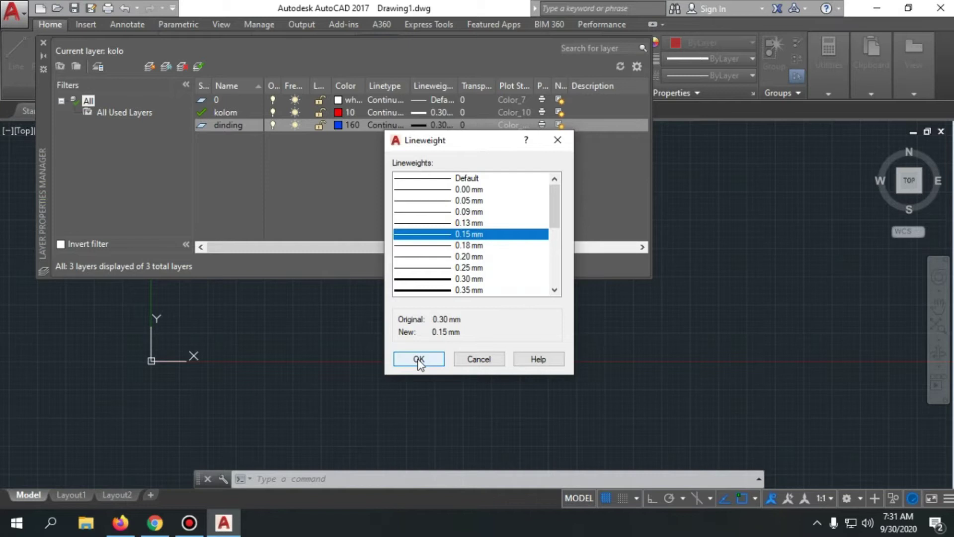
left_click(473, 223)
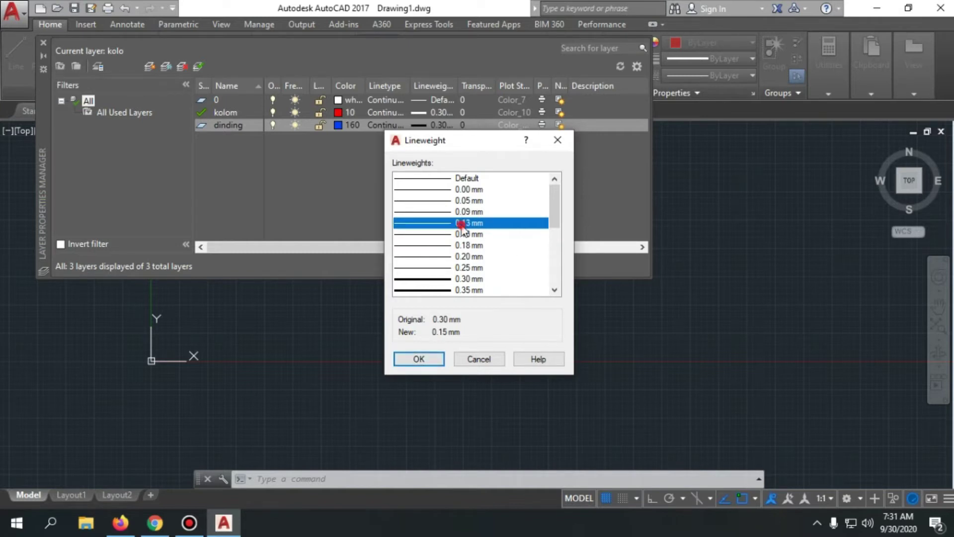
left_click(451, 213)
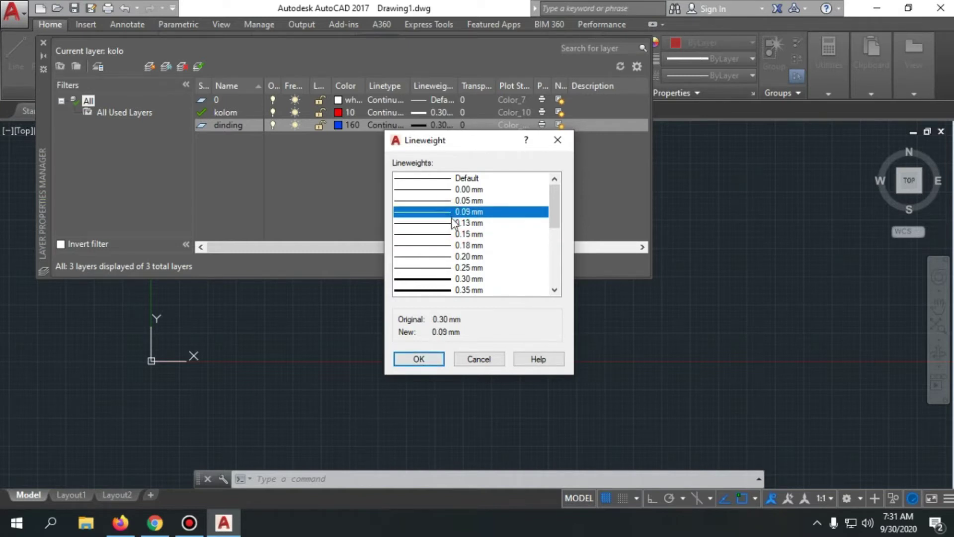
left_click(457, 224)
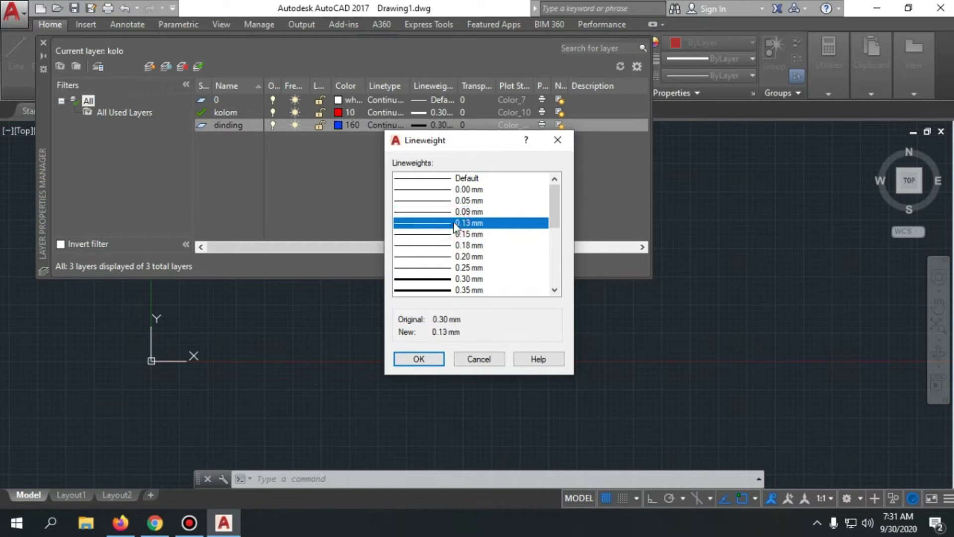
left_click(419, 359)
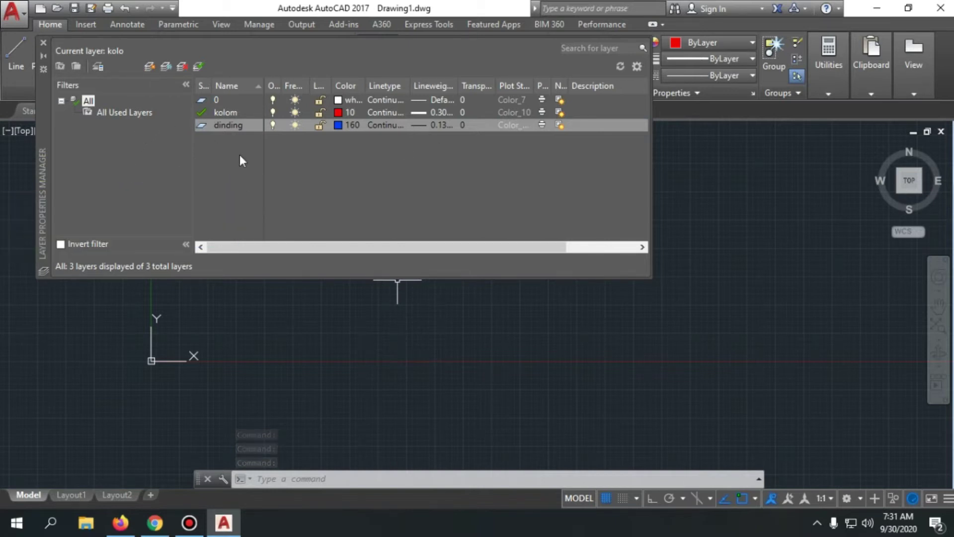
- Create a new layer named garis tipis and set its color to yellow, index color 50
right_click(222, 154)
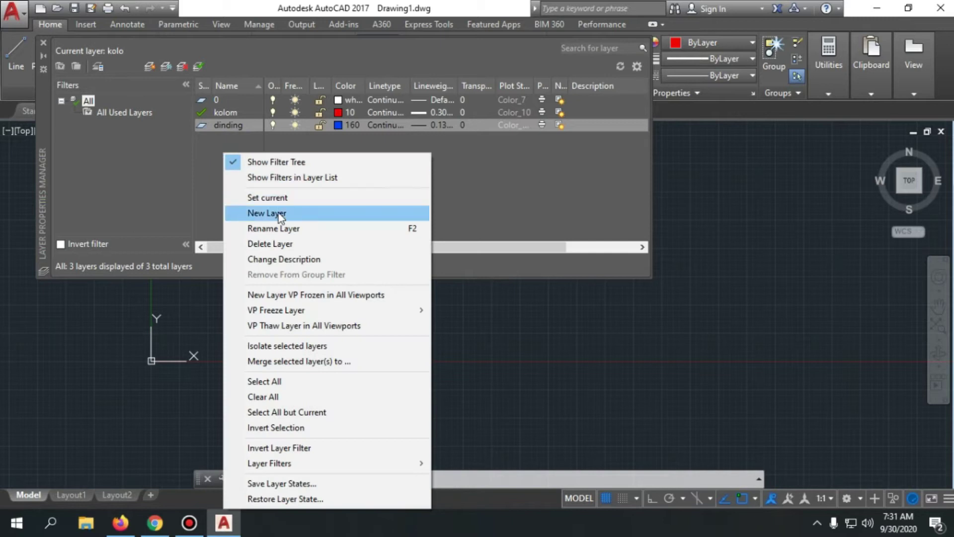
left_click(278, 213)
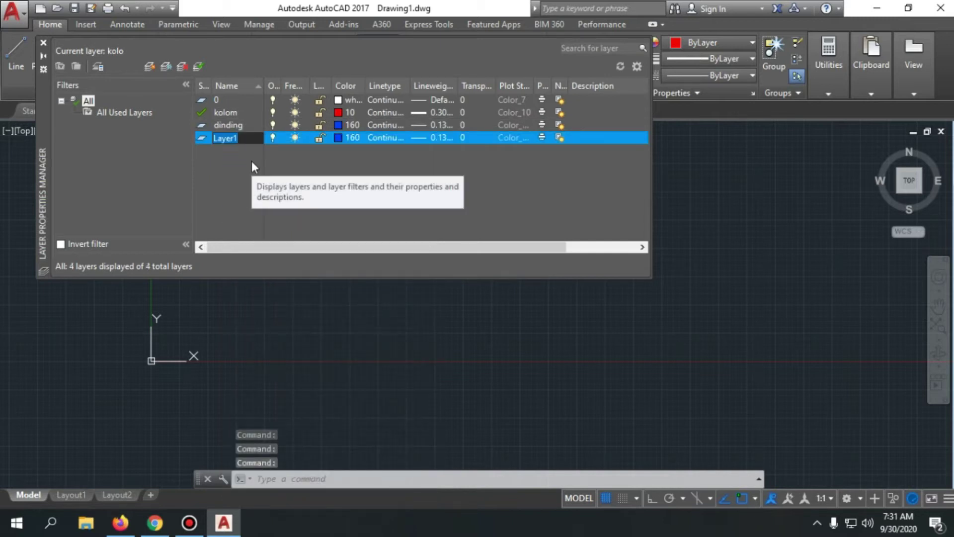
type("ga")
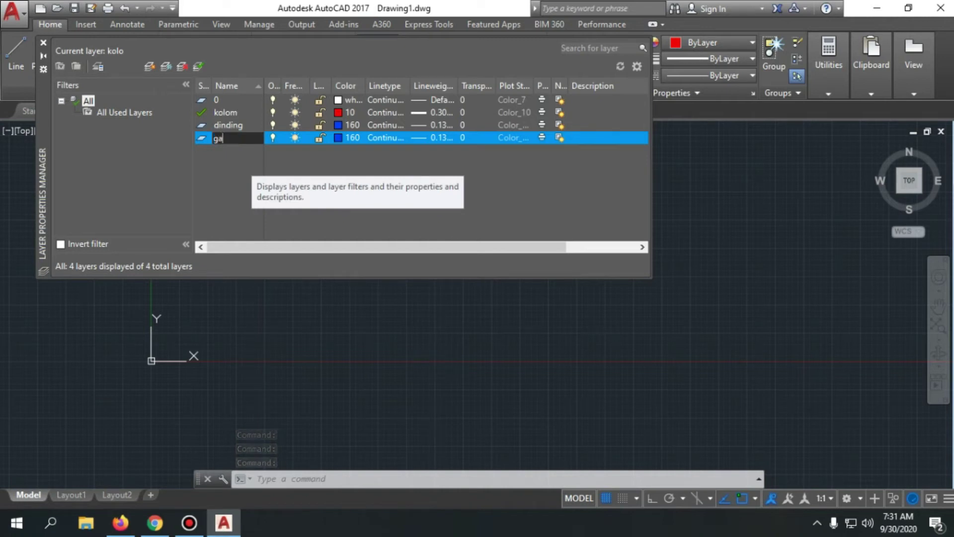
type("ris tipis")
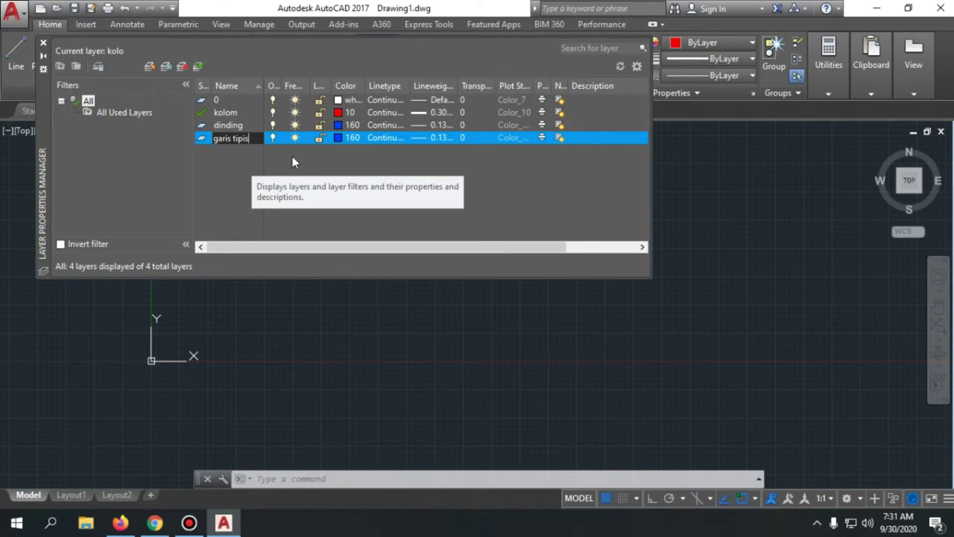
left_click(337, 139)
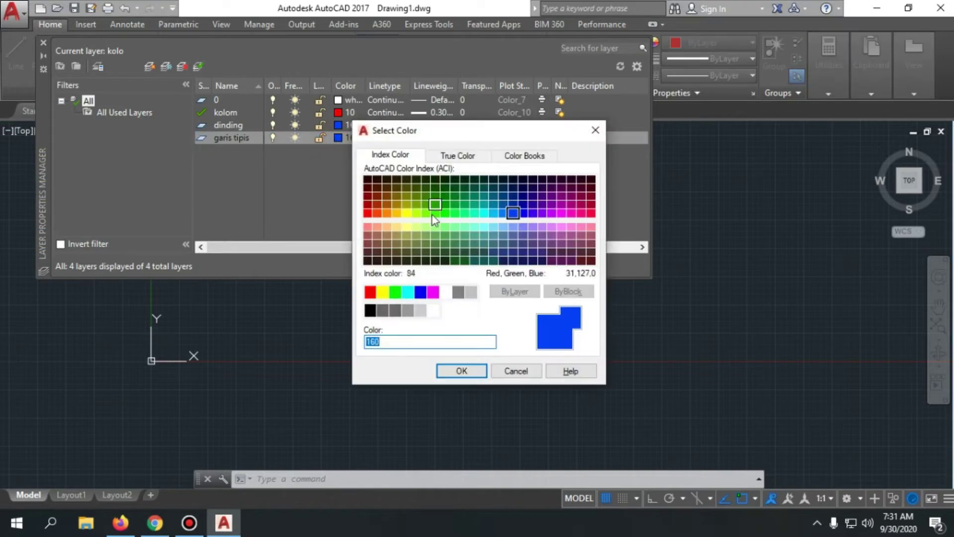
left_click(406, 212)
left_click(468, 373)
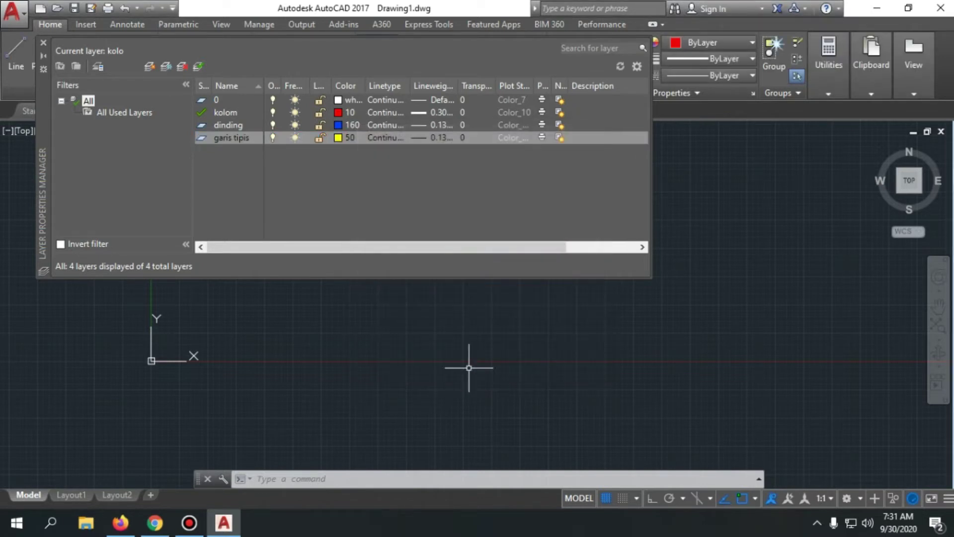
- Set the garis tipis layer's lineweight to 0.05 mm
left_click(428, 138)
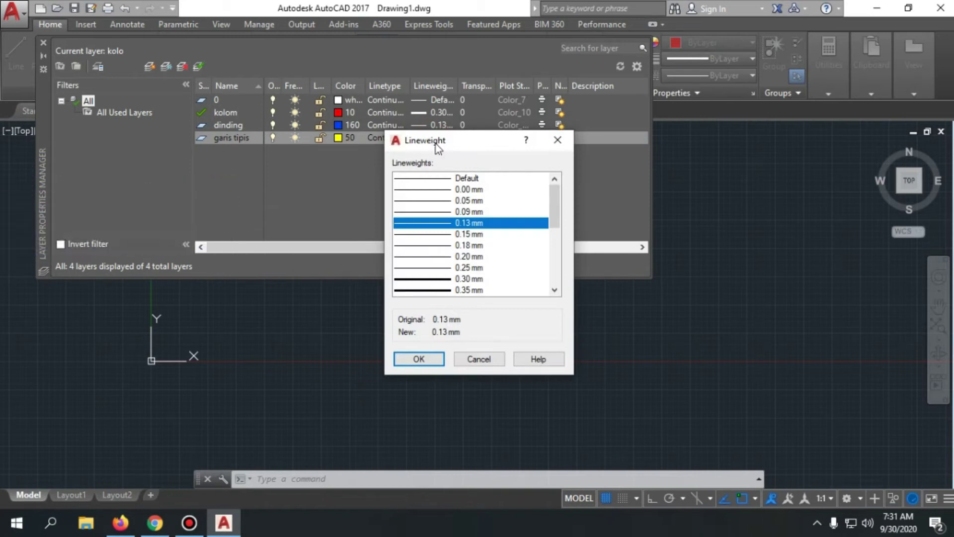
left_click(448, 201)
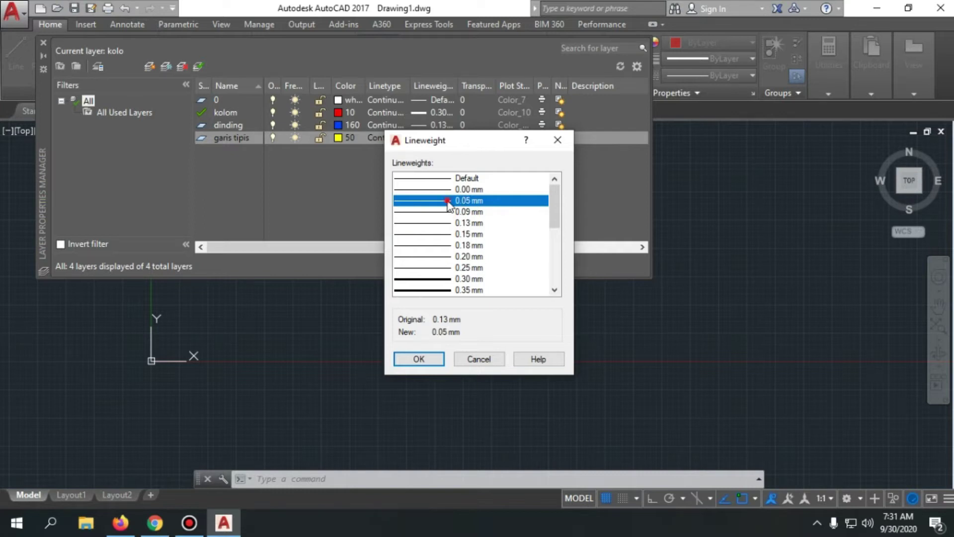
double_click(448, 201)
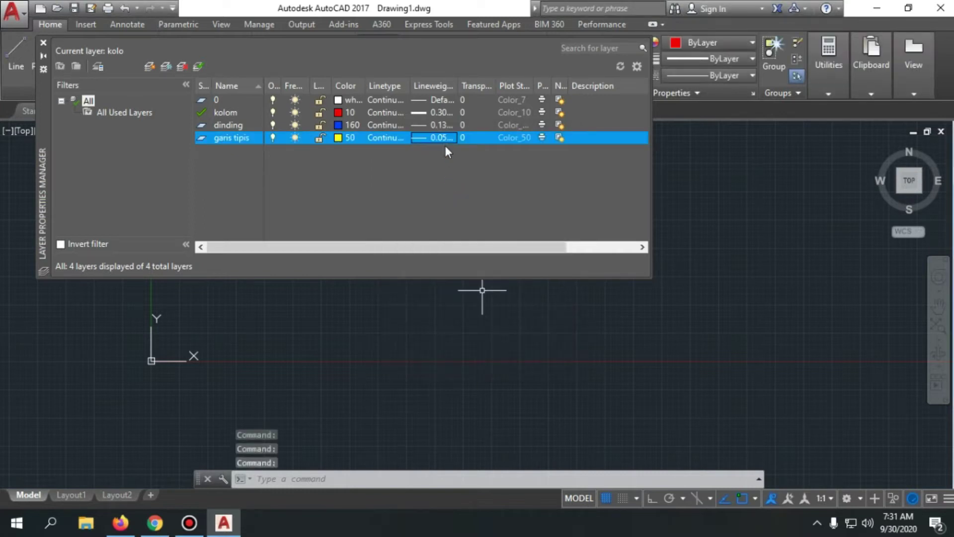
- Create a new layer named bata in the layer list
right_click(223, 168)
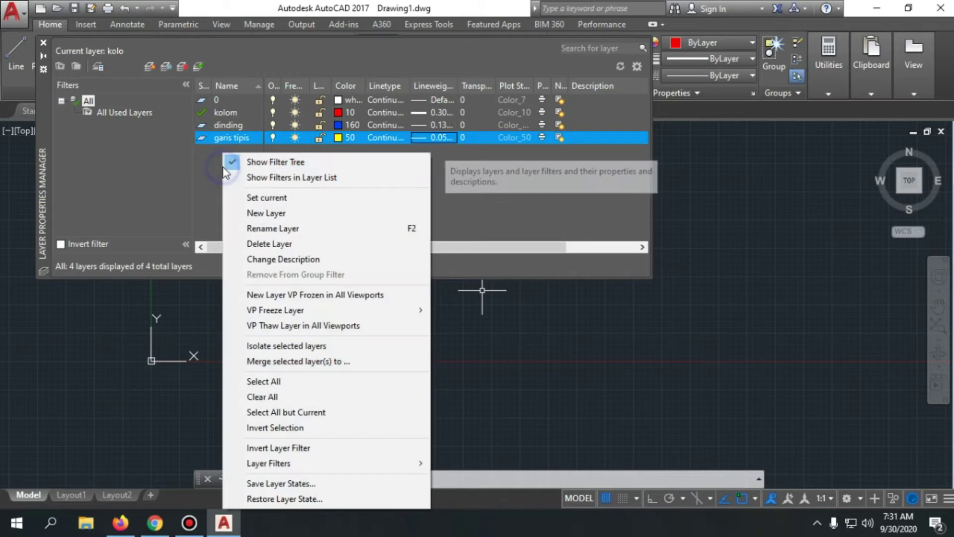
left_click(258, 213)
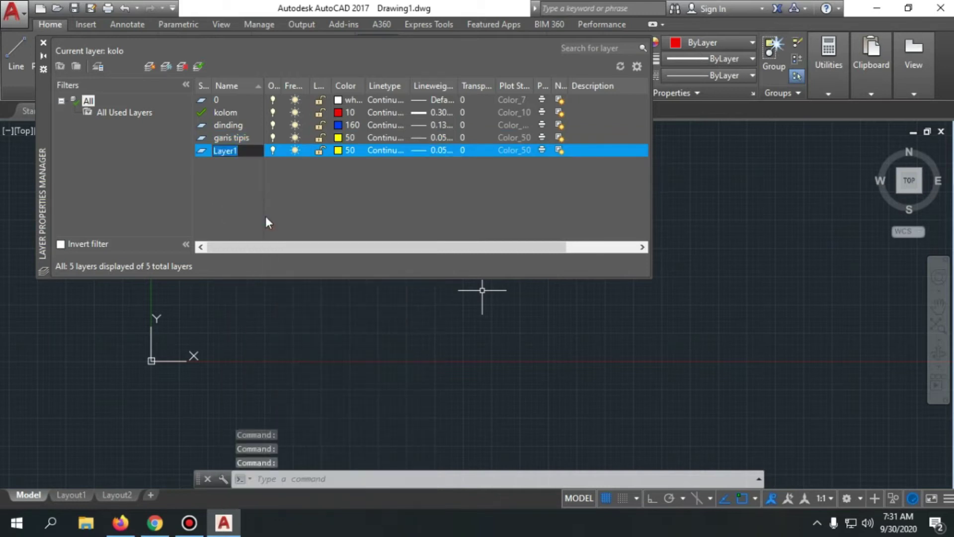
key("BackSpace")
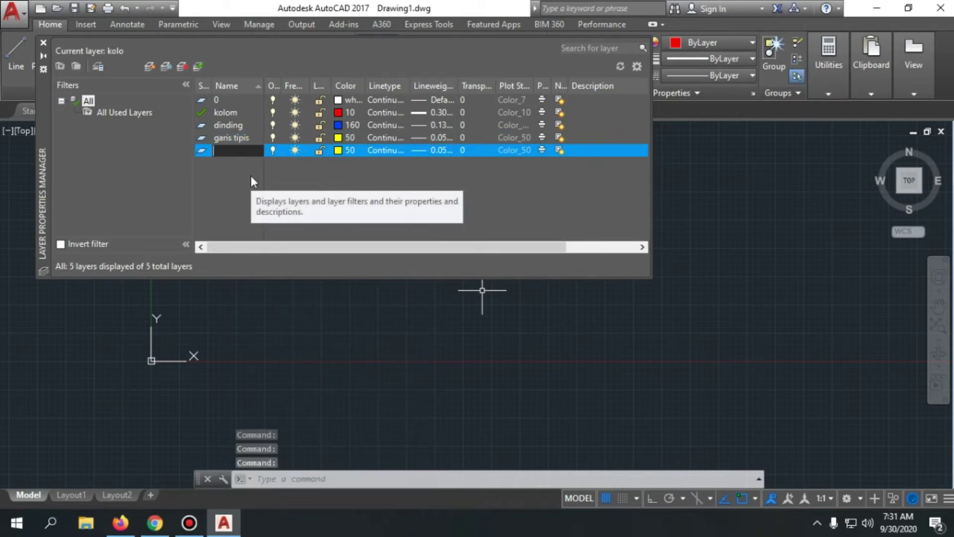
type("bata")
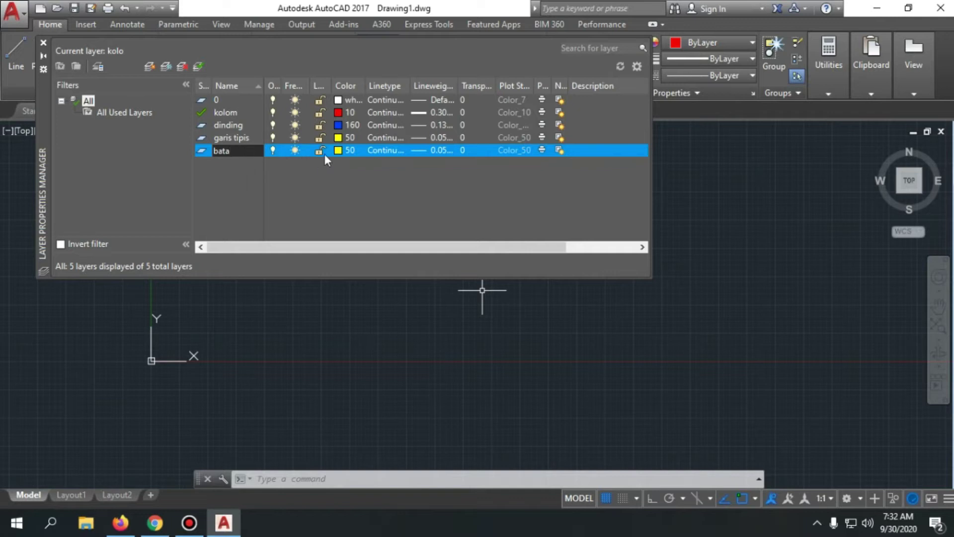
- Set the bata layer's color to cyan, index color 130, and its lineweight to 0.09 mm
left_click(338, 151)
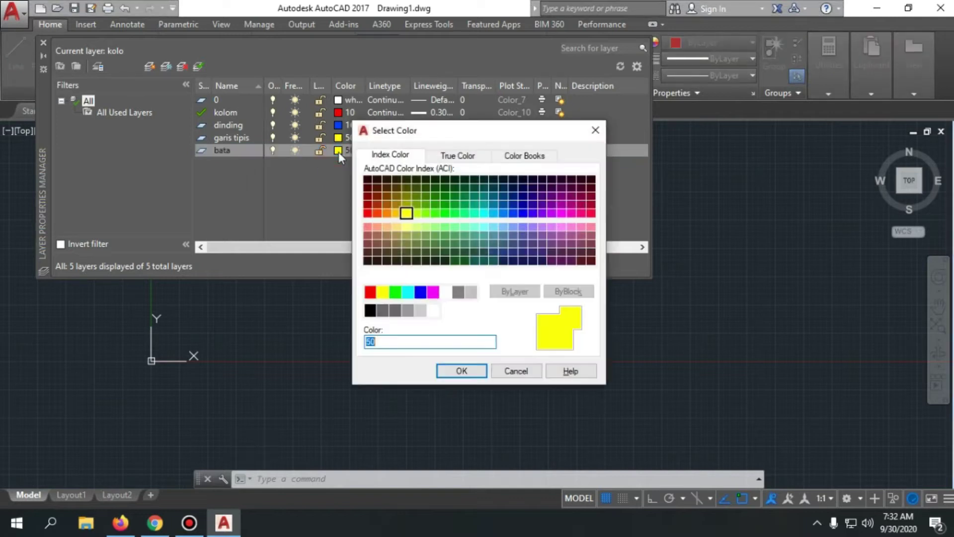
left_click(485, 215)
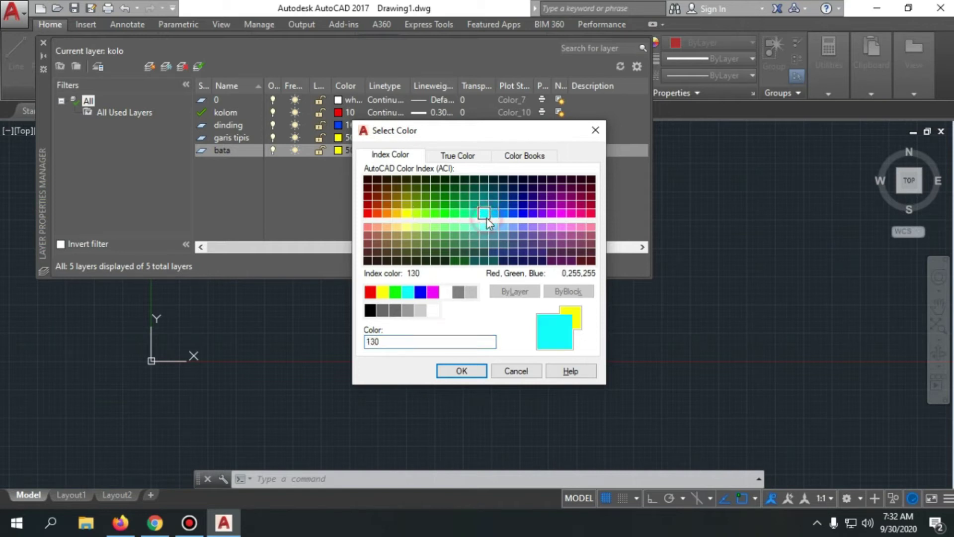
left_click(461, 370)
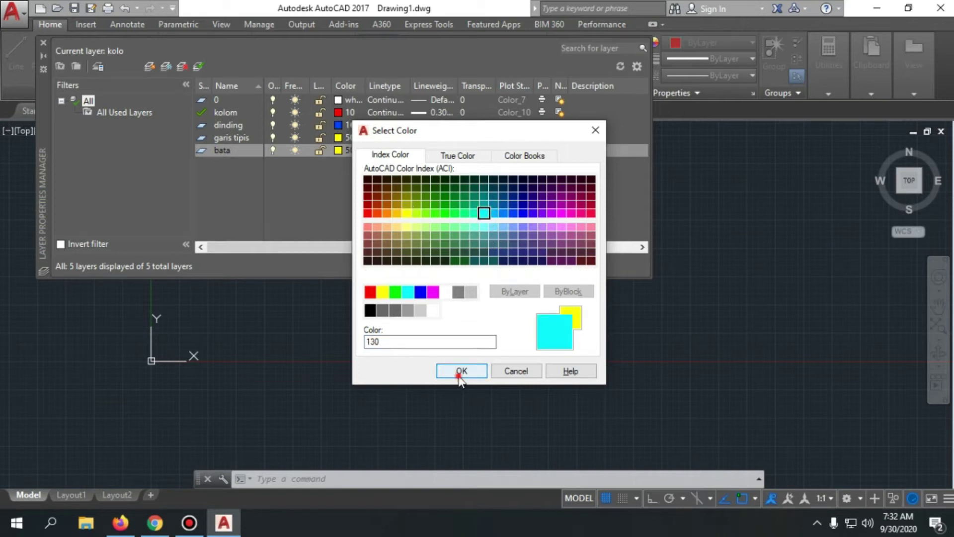
left_click(440, 151)
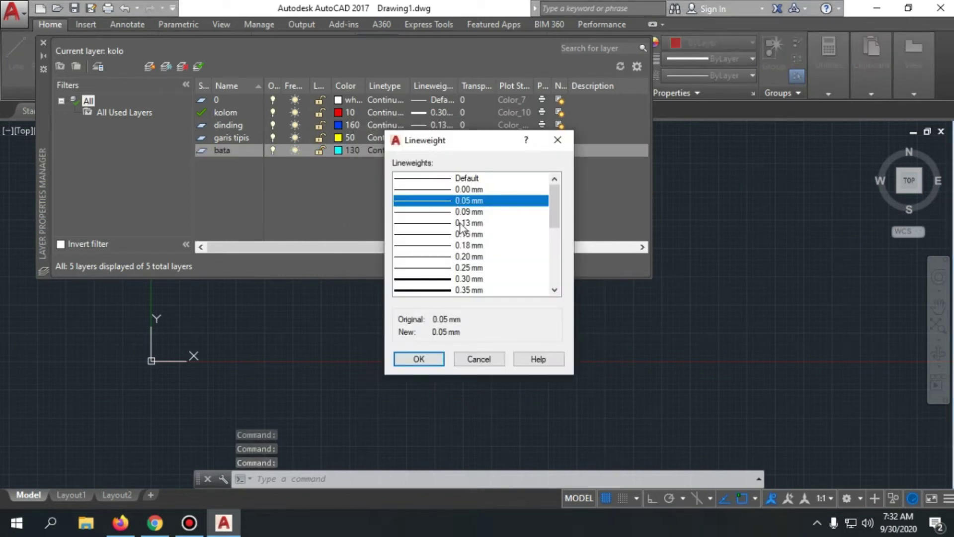
left_click(461, 212)
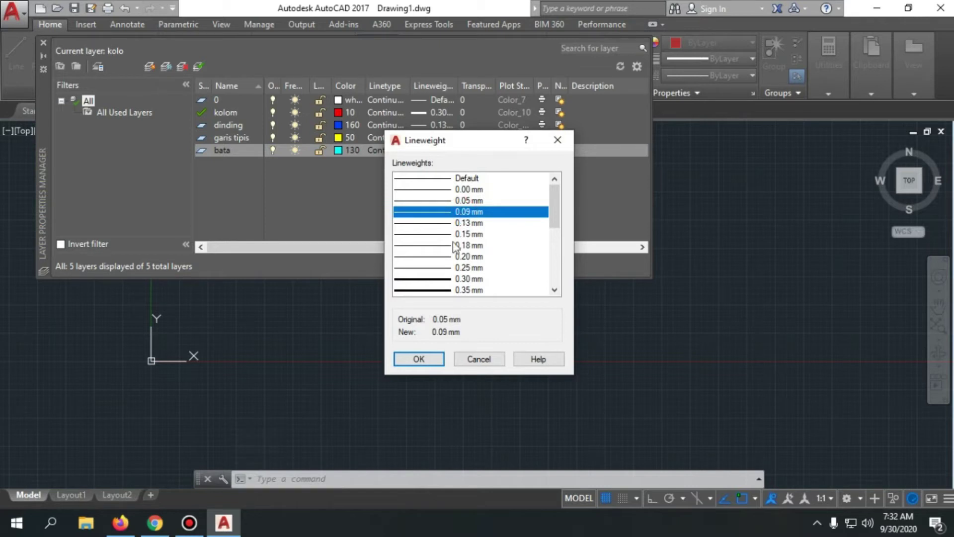
left_click(419, 359)
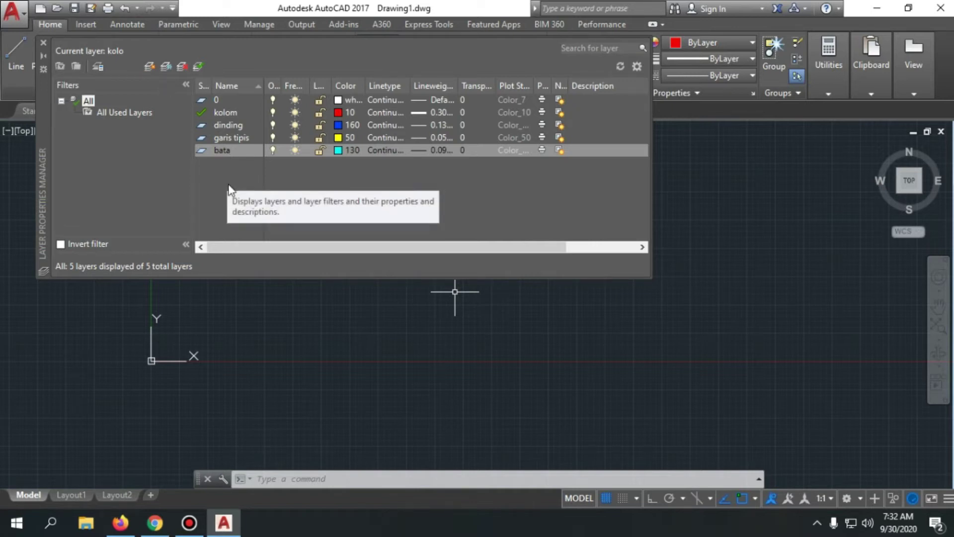
- Select the kolom layer in the layer list and close the layer manager
right_click(225, 112)
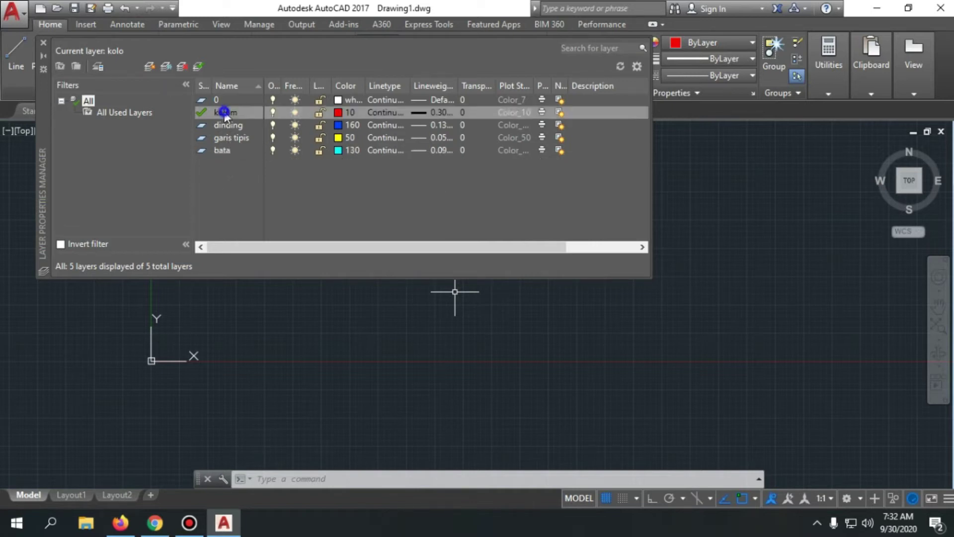
key("Escape")
left_click(224, 112)
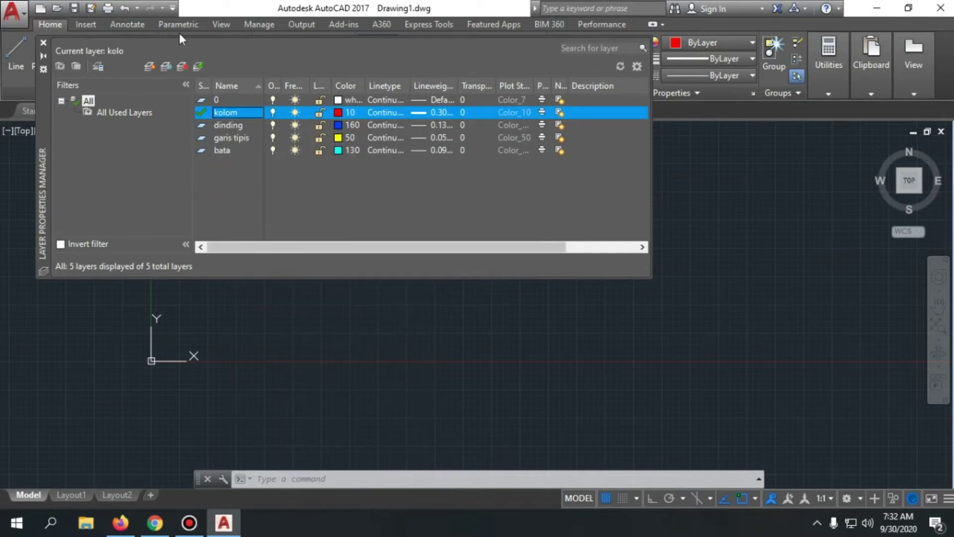
left_click(46, 43)
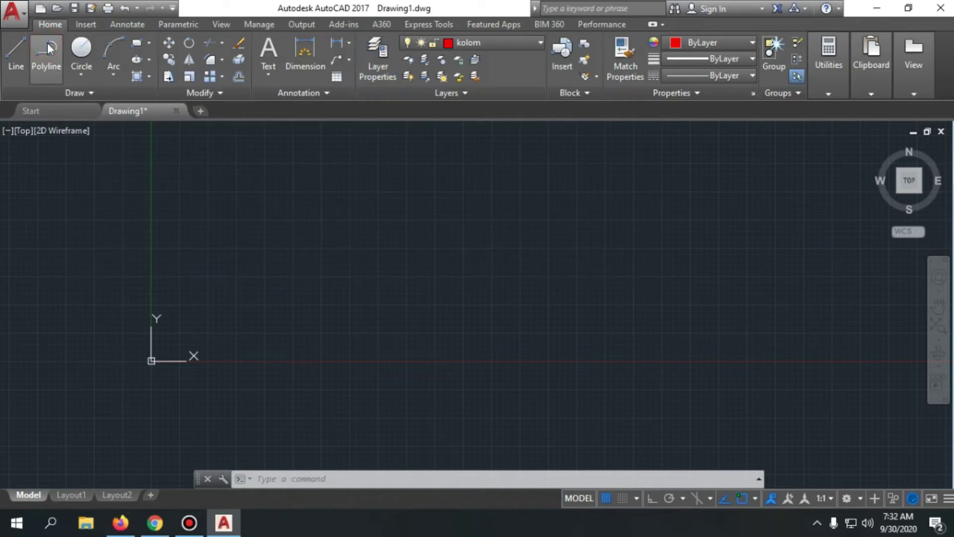
scroll(417, 289, "up", 2)
scroll(378, 249, "down", 2)
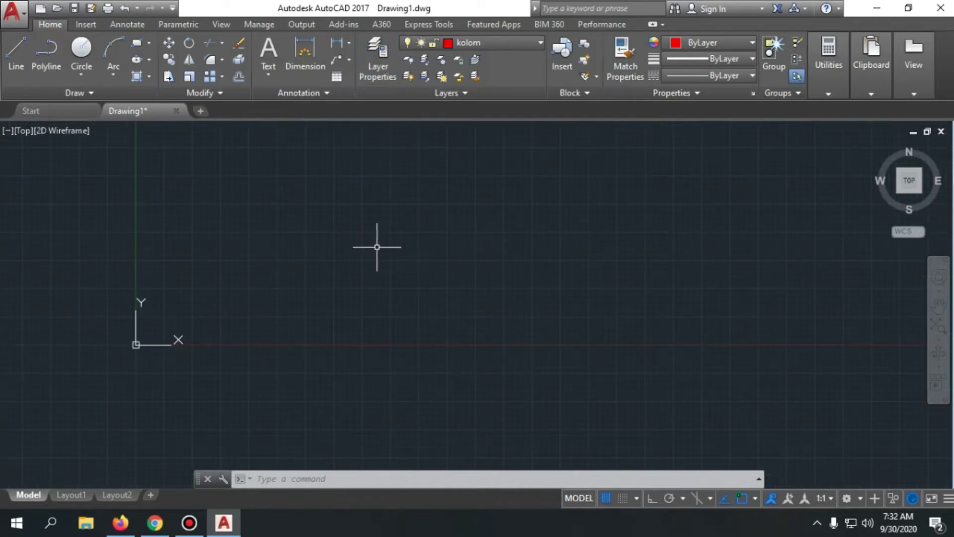
left_click(139, 44)
left_click(338, 235)
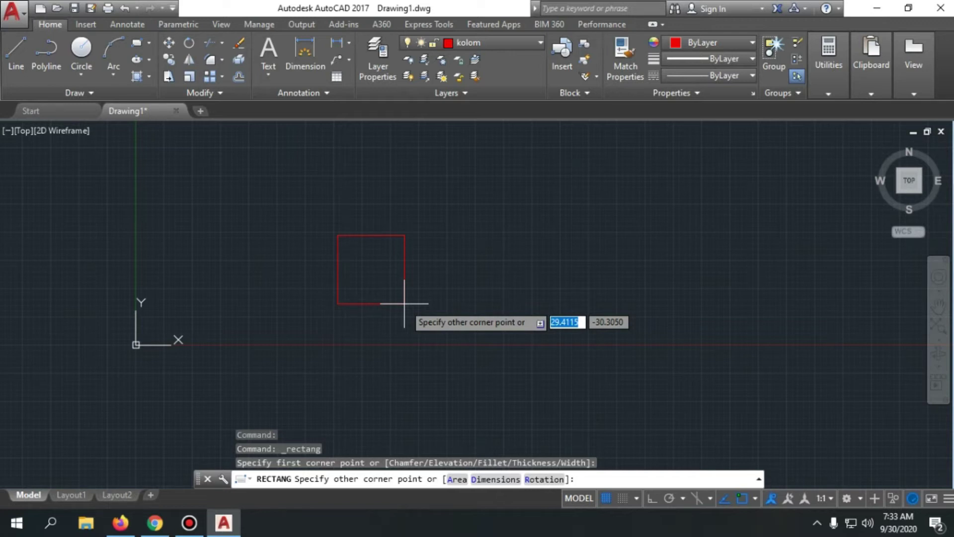
key("Escape")
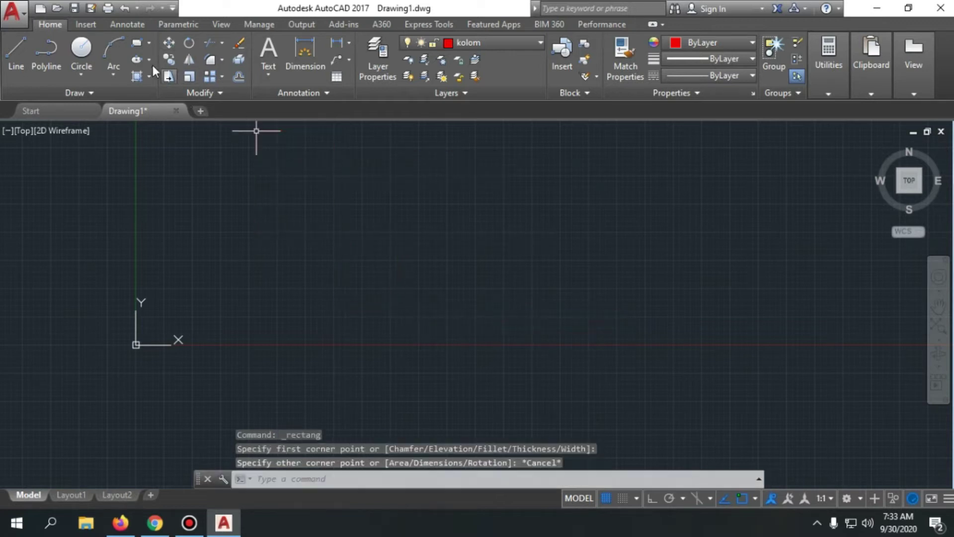
left_click(139, 44)
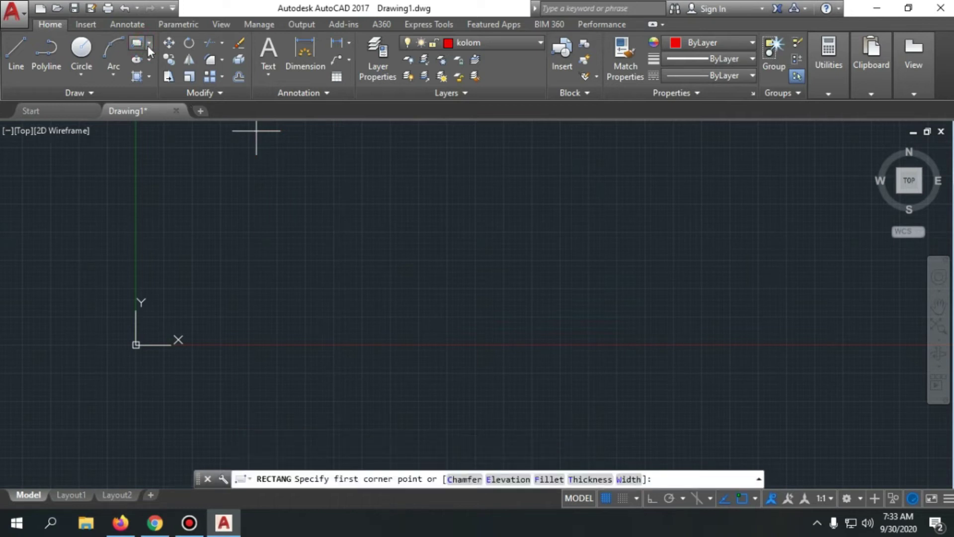
left_click(149, 45)
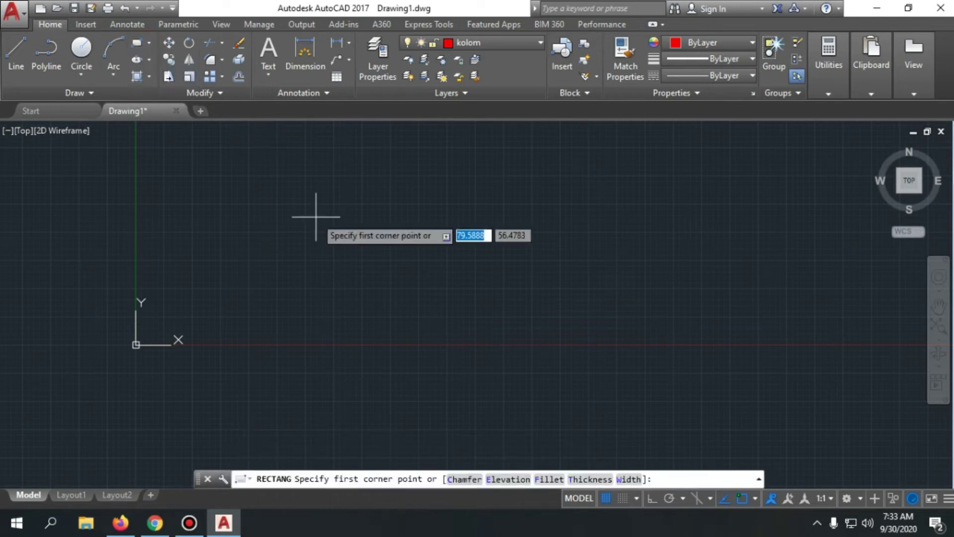
key("Escape")
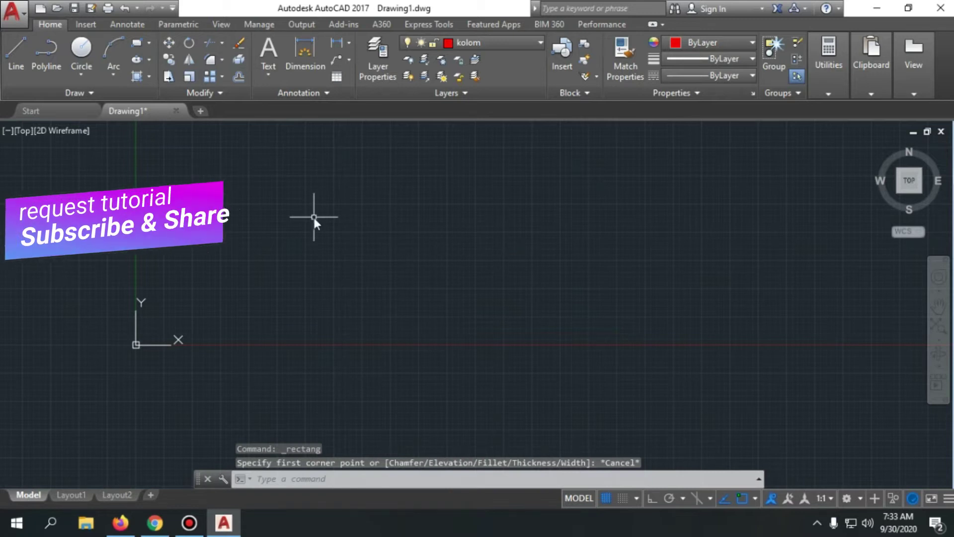
type("re")
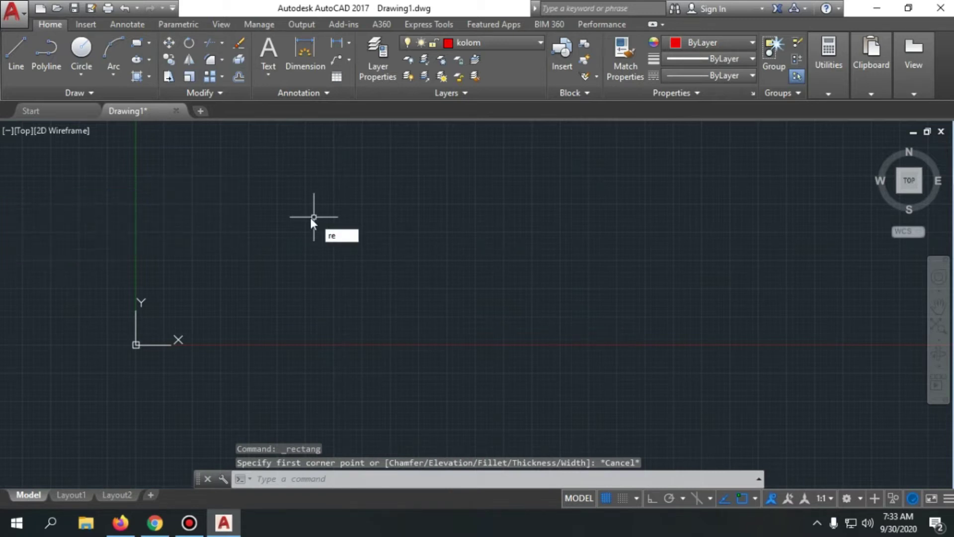
type("c")
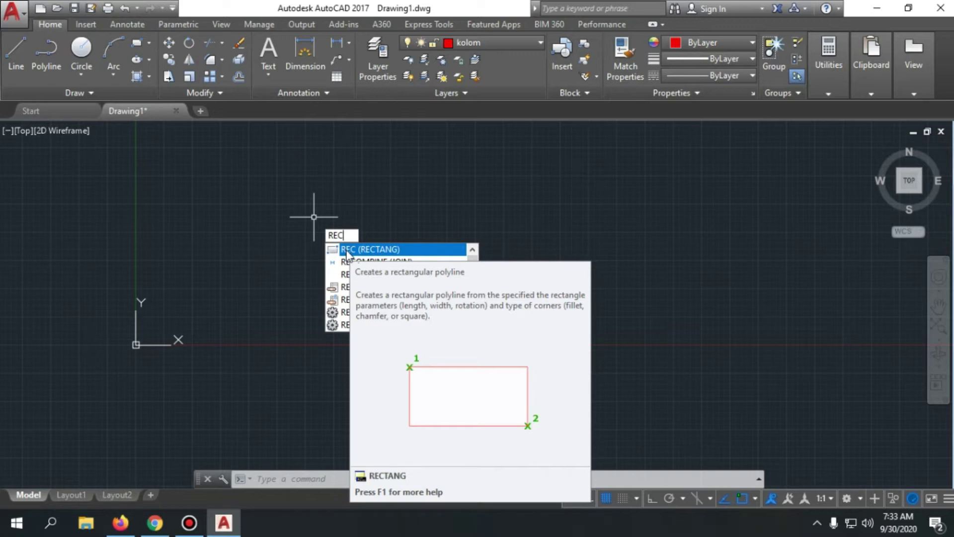
left_click(347, 250)
left_click(293, 206)
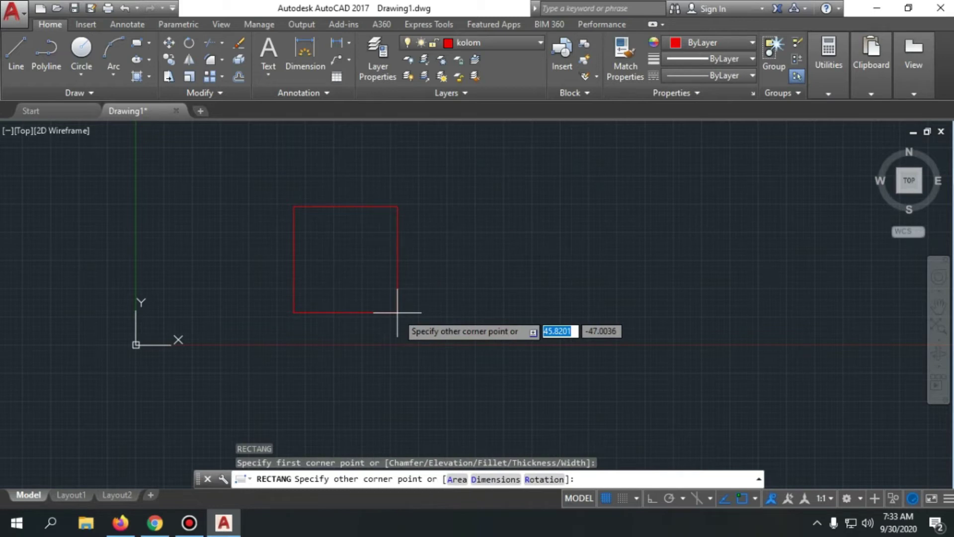
key("Escape")
type("re")
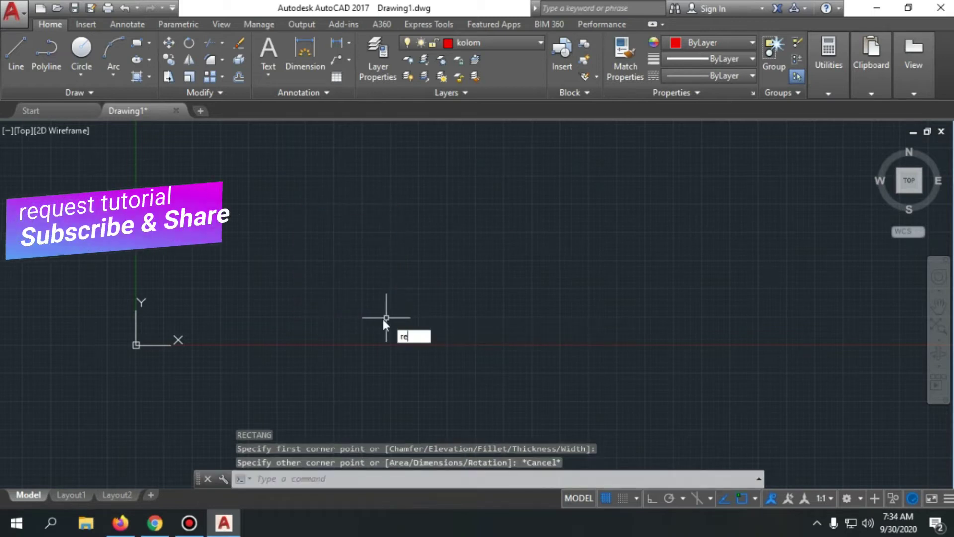
type("c")
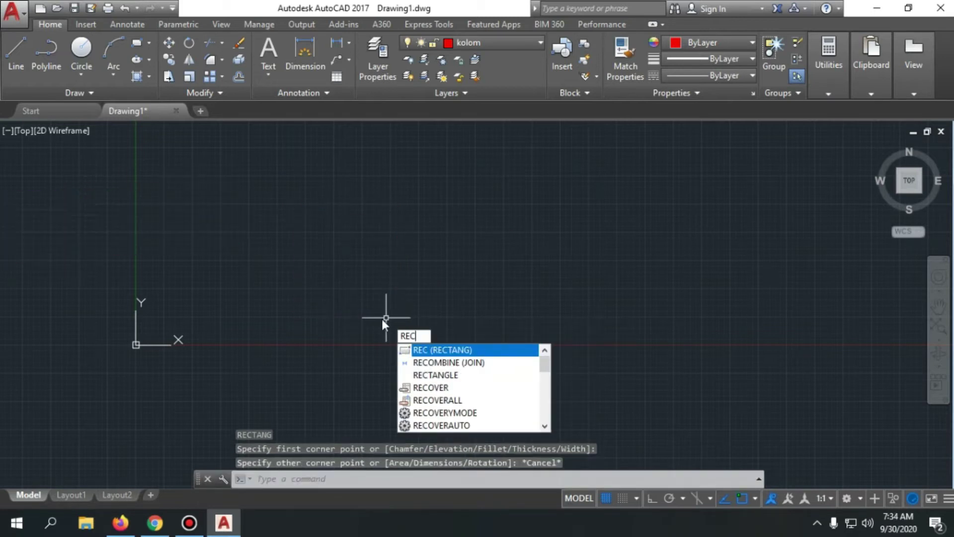
key("Return")
left_click(357, 191)
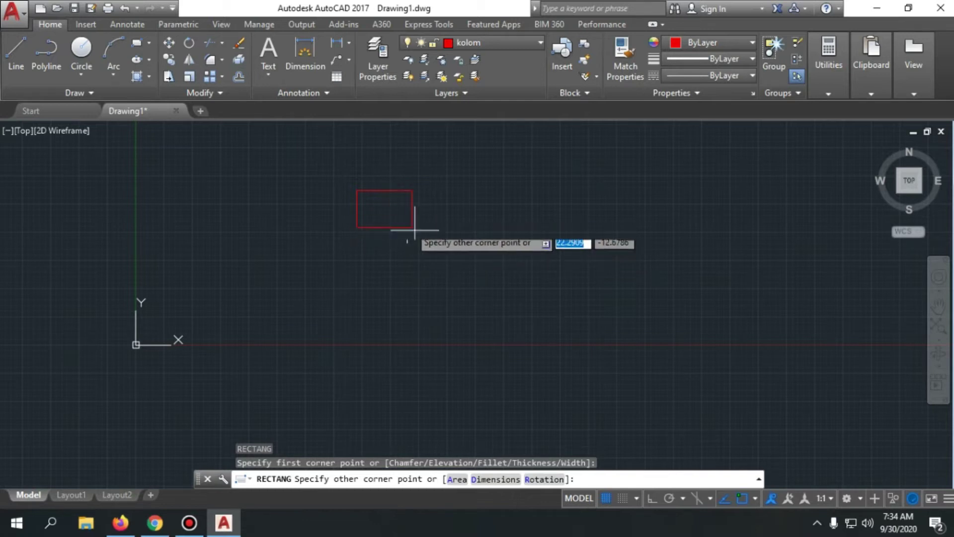
key("Escape")
- Draw a 0.15 by 0.15 square column on the kolom layer with the Rectangle command
type("REC")
key("Return")
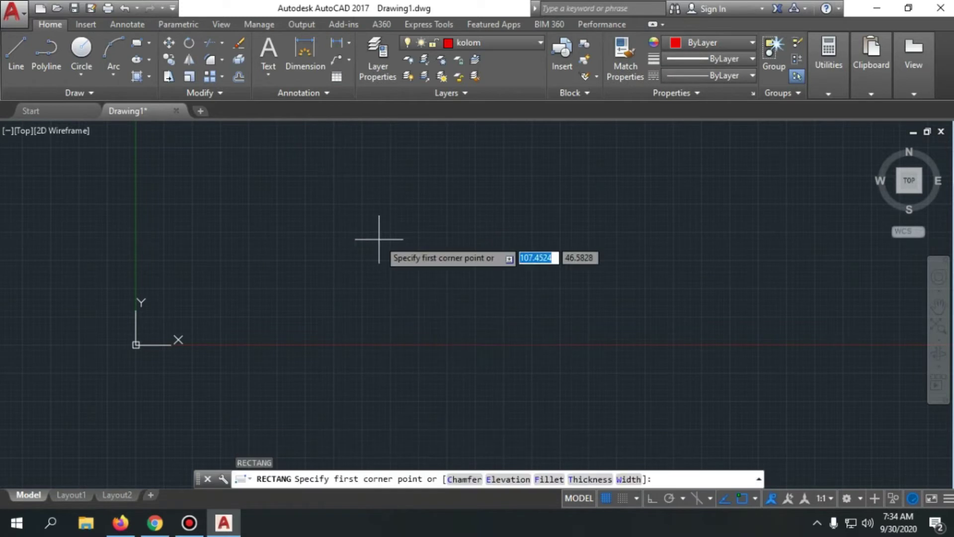
left_click(367, 227)
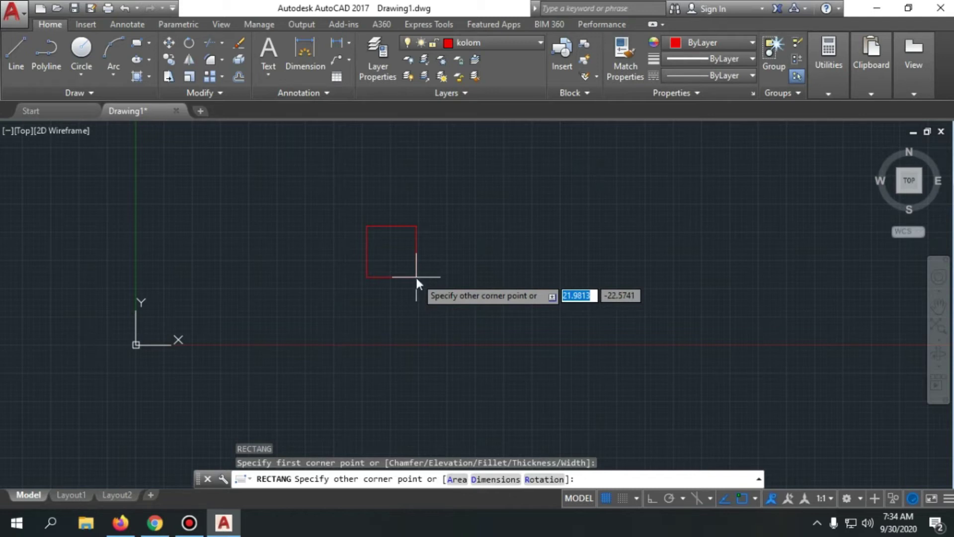
type("0.15")
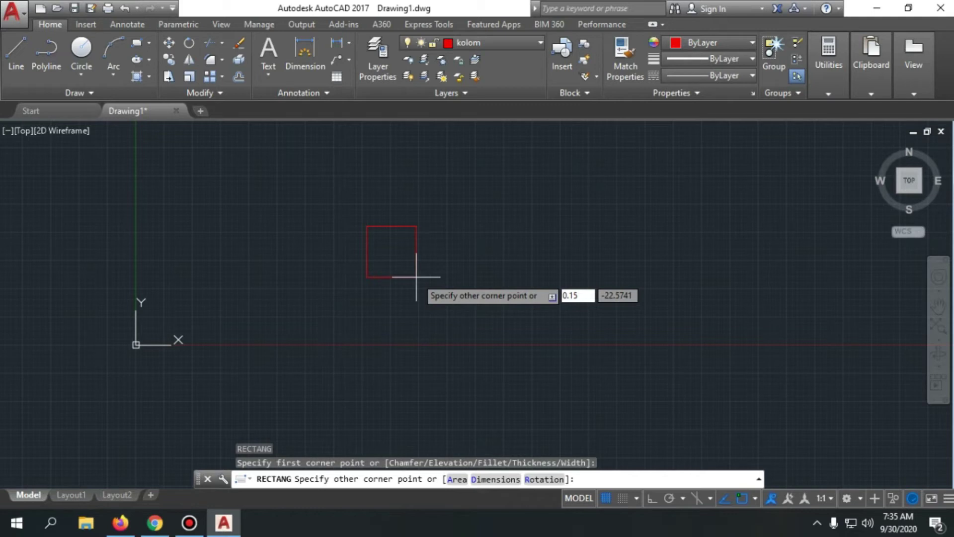
key("Tab")
type("0.15")
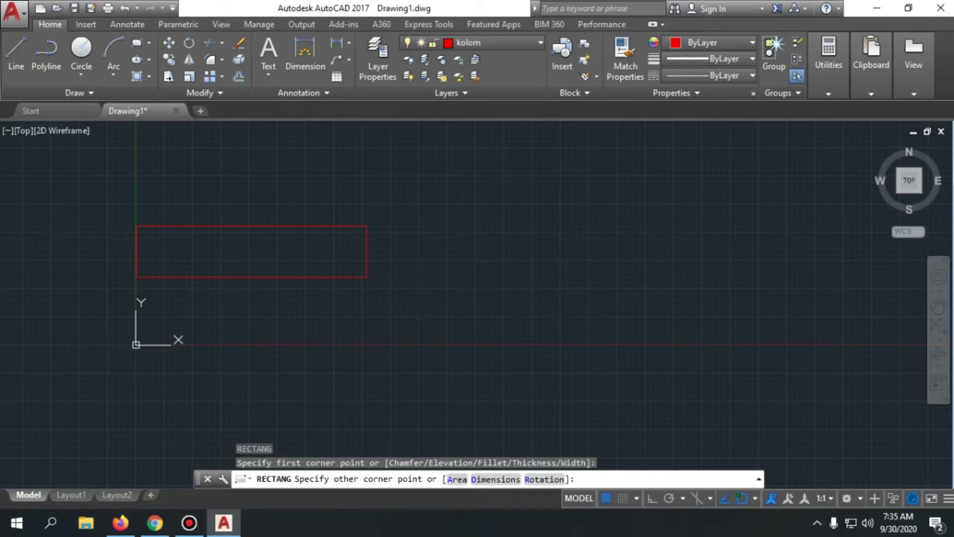
key("Return")
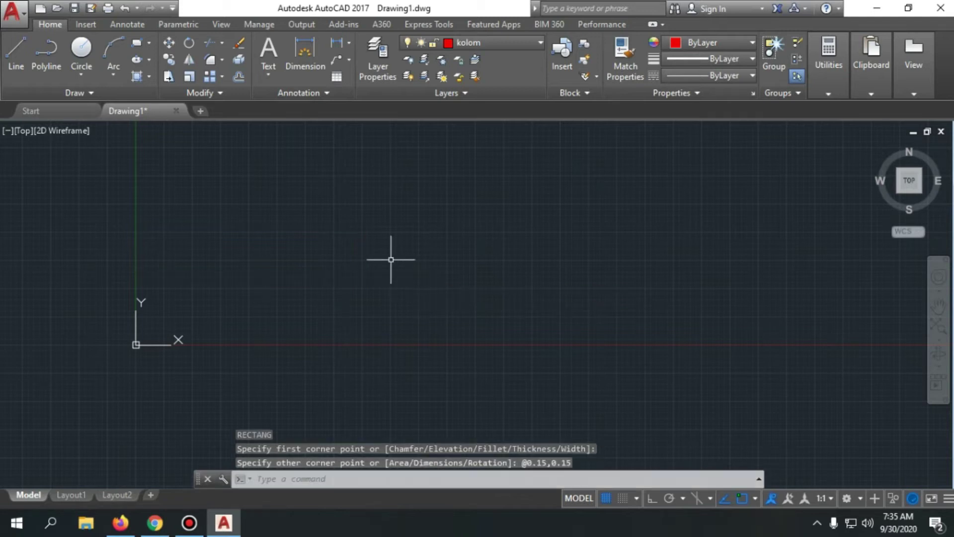
- Add a horizontal linear dimension between the two top corners of the square column, with the dimension line just above it
scroll(353, 235, "up", 2)
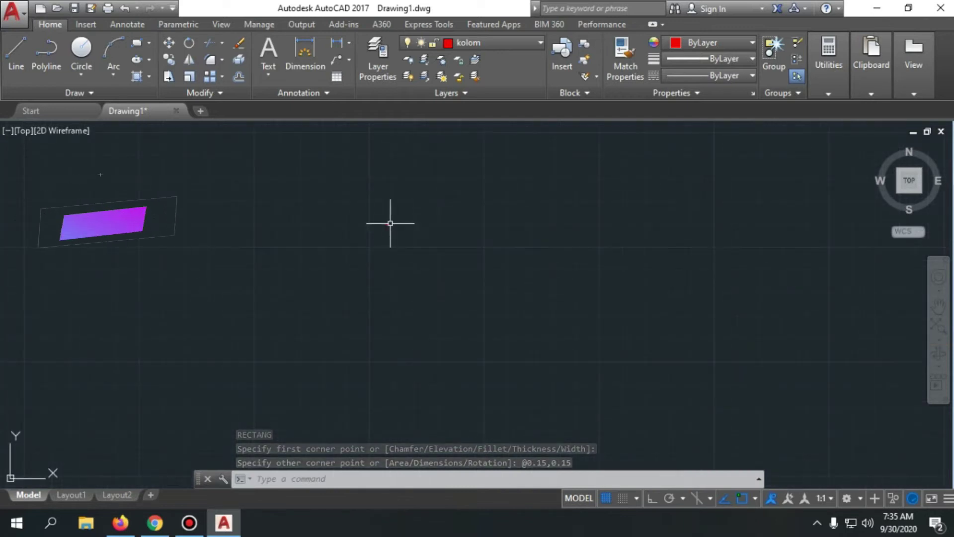
scroll(377, 225, "up", 10)
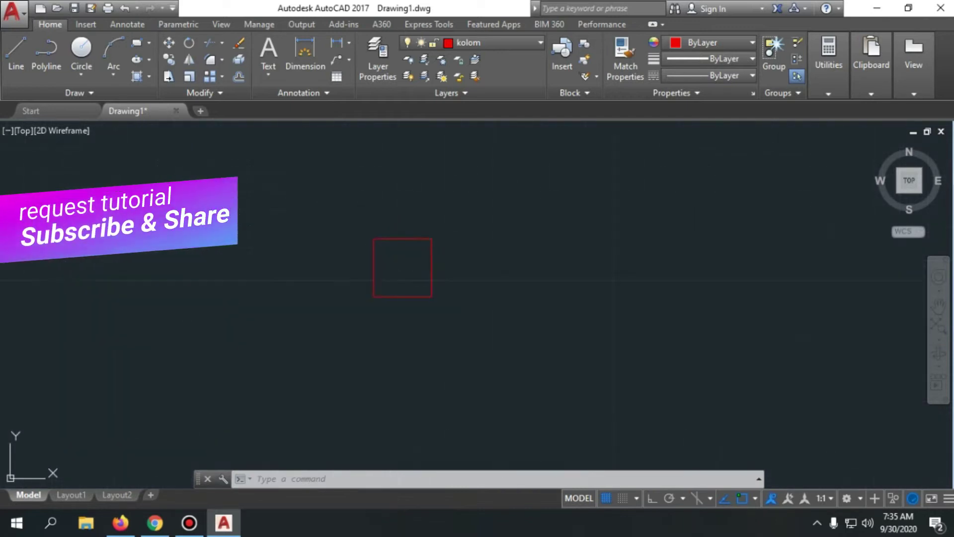
scroll(442, 318, "up", 4)
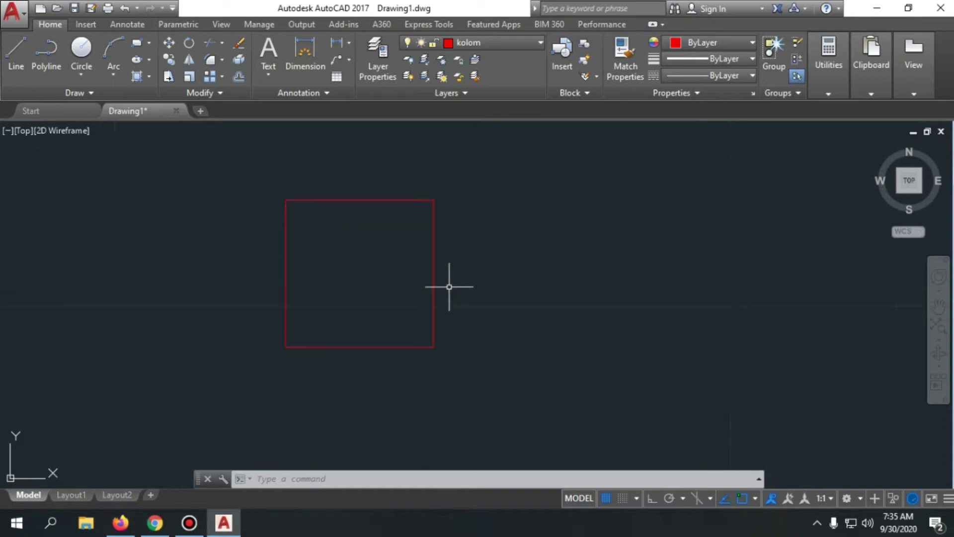
scroll(388, 338, "down", 4)
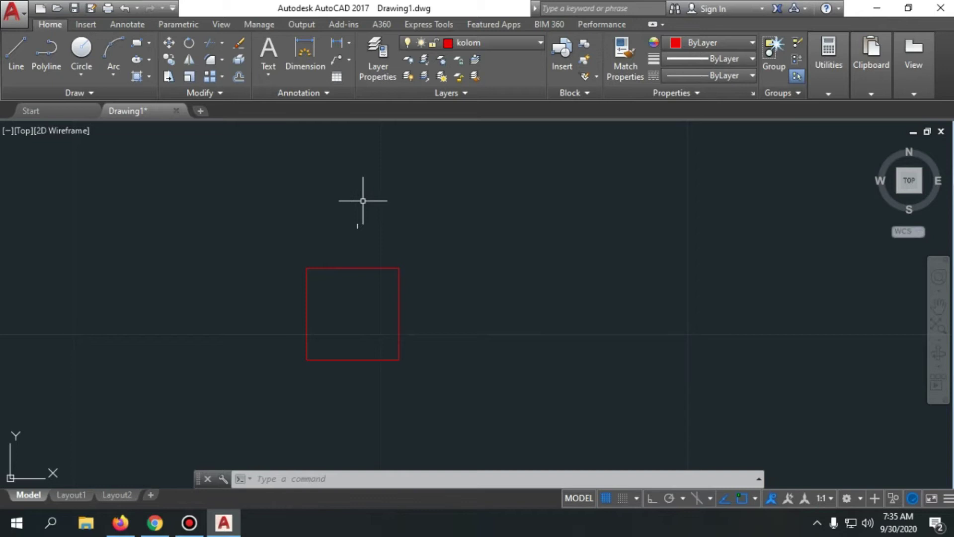
type("DI")
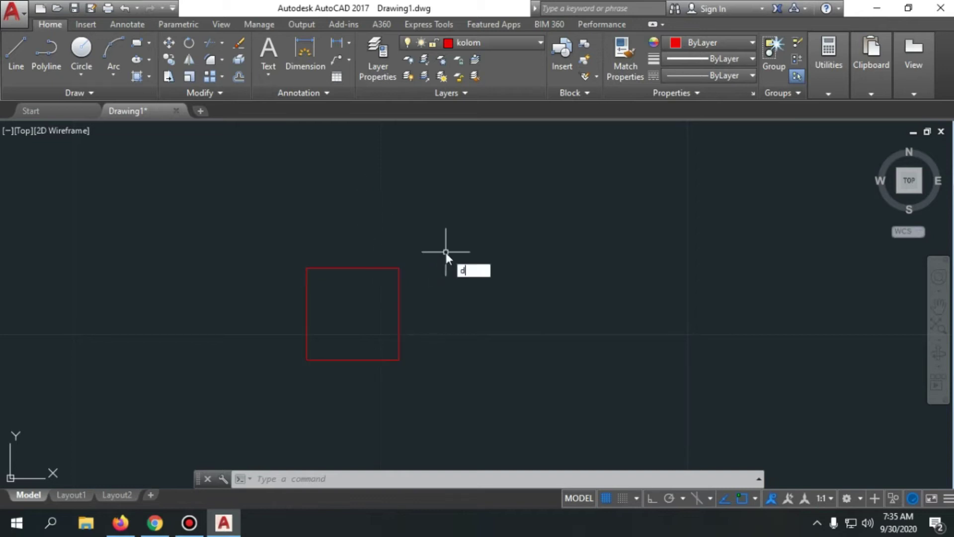
type("LI")
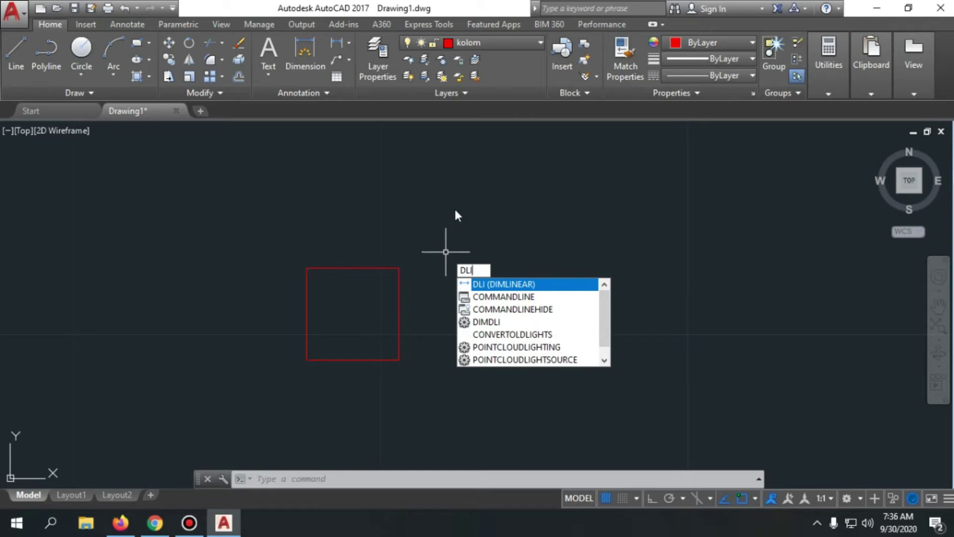
key("Return")
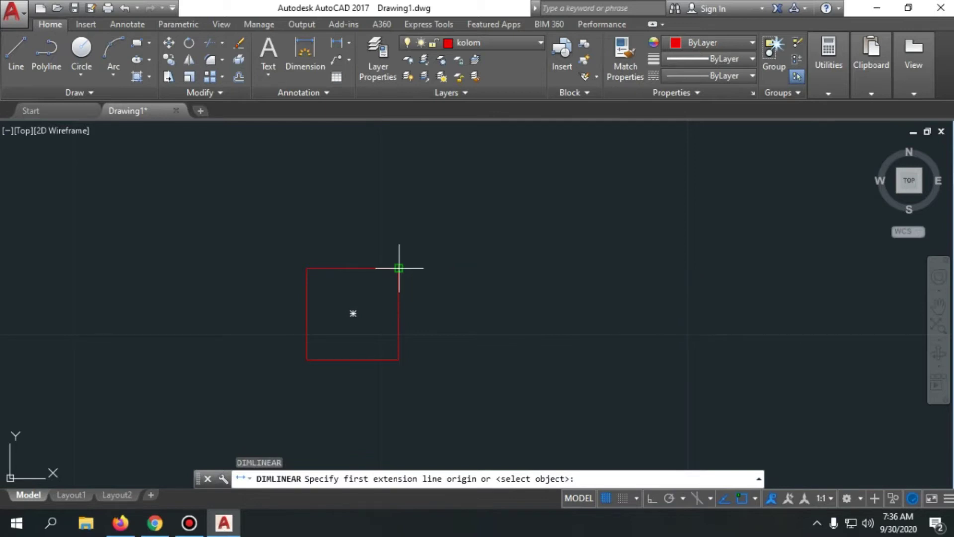
left_click(399, 268)
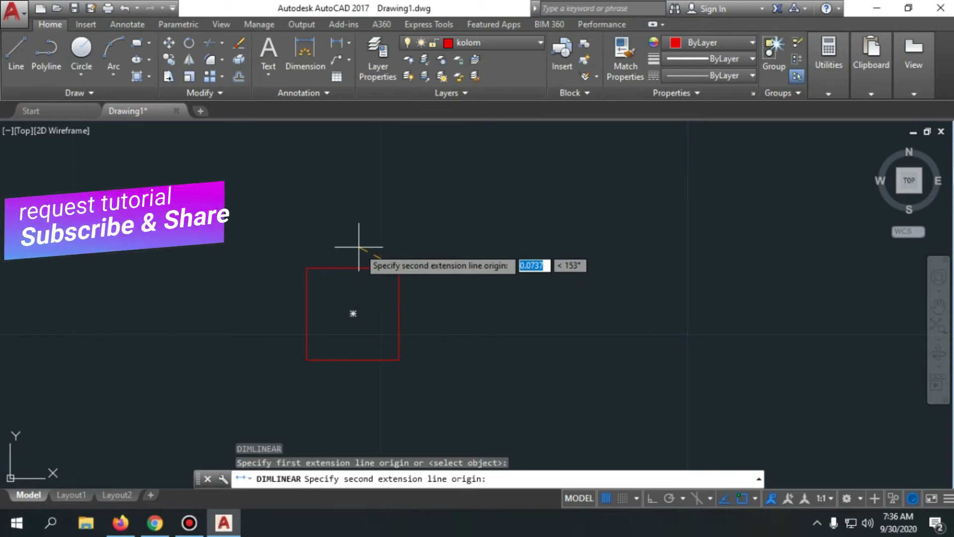
left_click(307, 268)
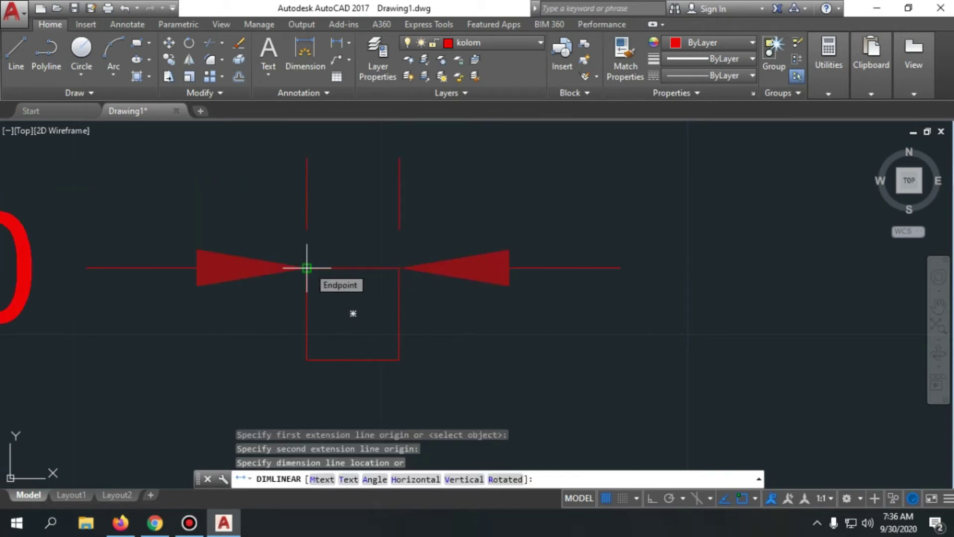
mouse_move(306, 268)
middle_mouse_down()
mouse_move(284, 247)
mouse_move(315, 264)
mouse_move(323, 315)
mouse_move(319, 272)
middle_mouse_up()
scroll(323, 314, "down", 3)
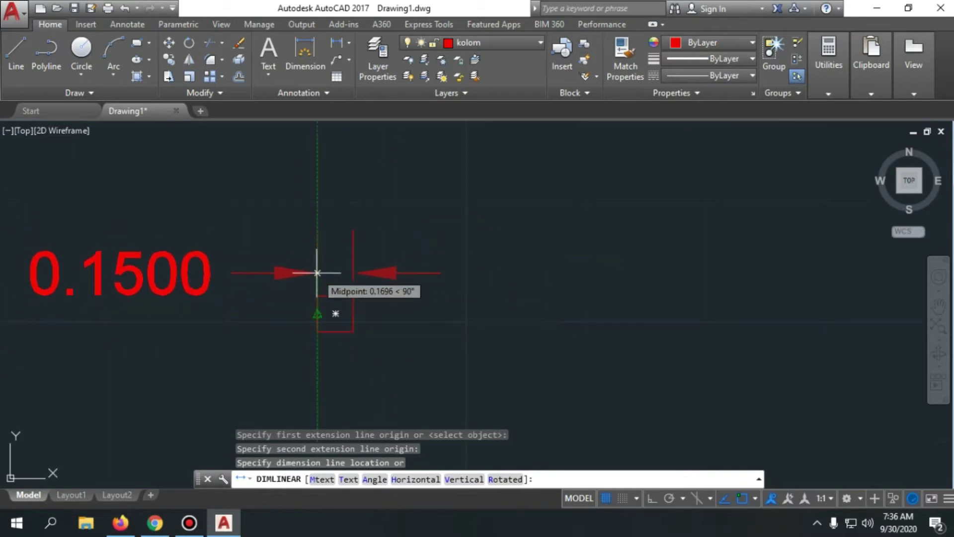
left_click(316, 272)
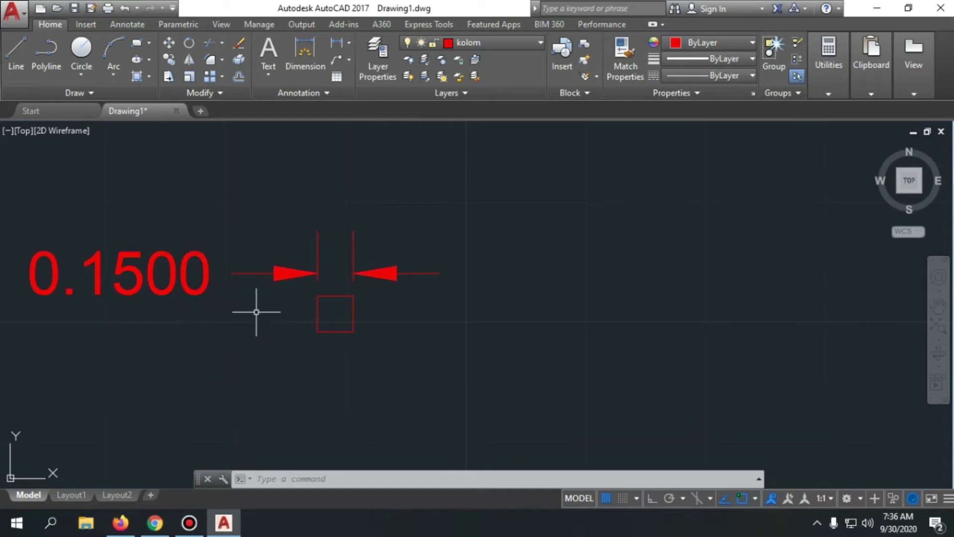
- Erase the linear dimension above the column
scroll(89, 278, "up", 2)
scroll(240, 368, "down", 2)
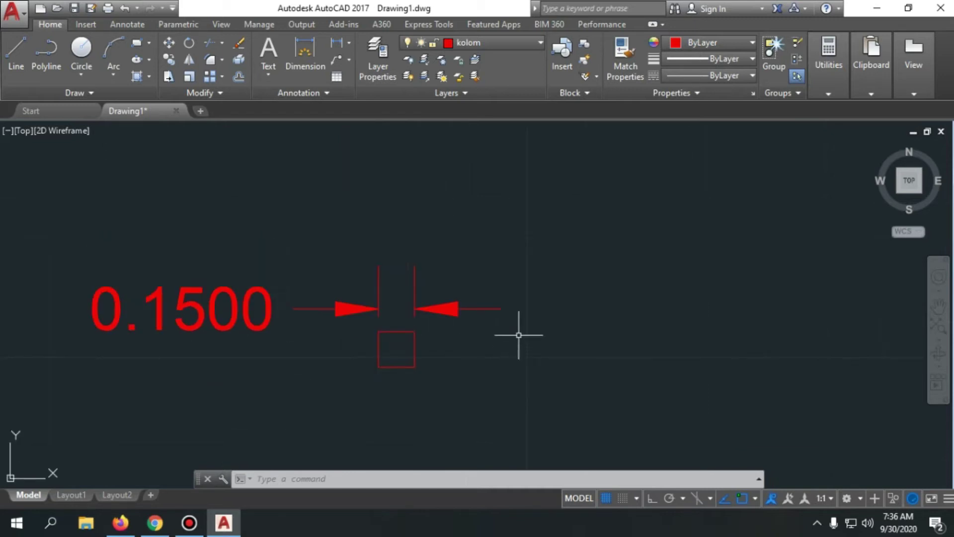
left_click(517, 333)
left_click(219, 231)
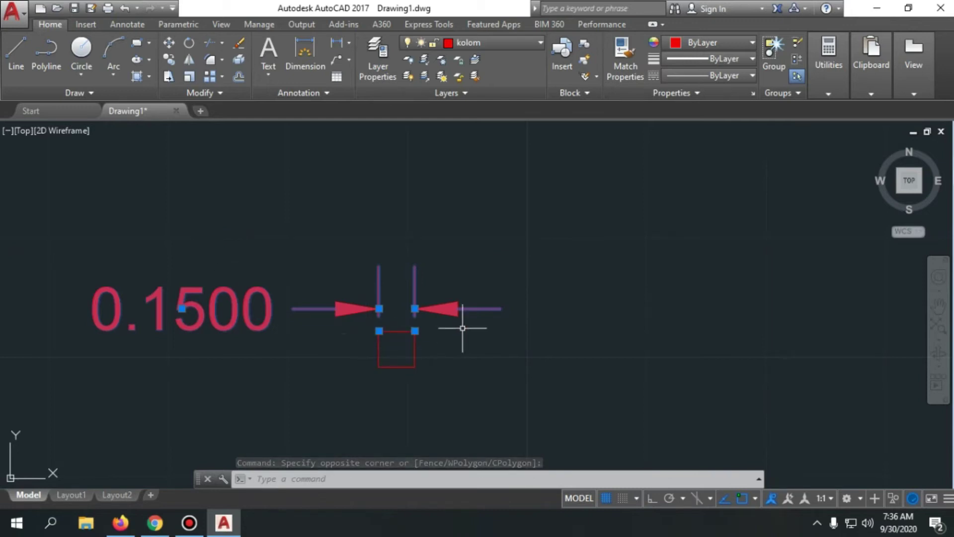
key("Escape")
left_click(580, 321)
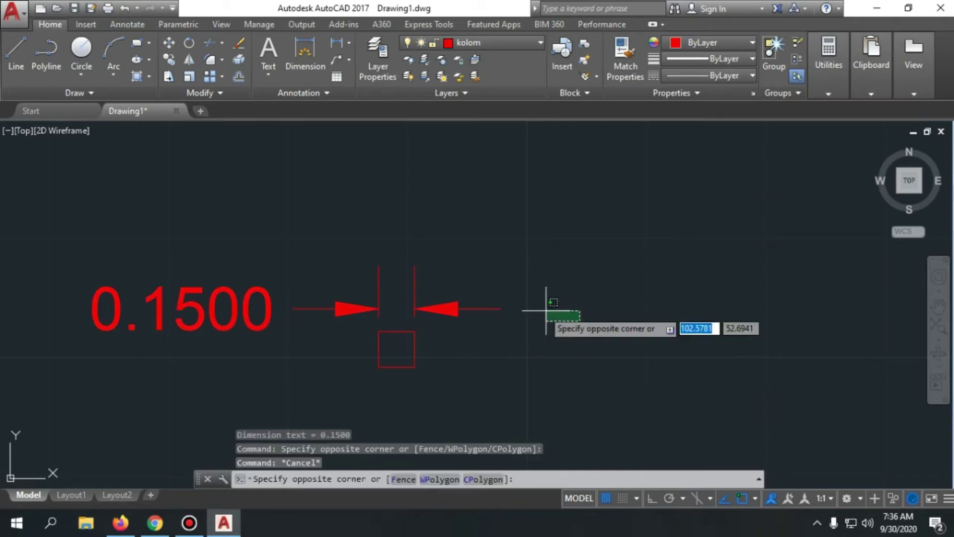
left_click(100, 240)
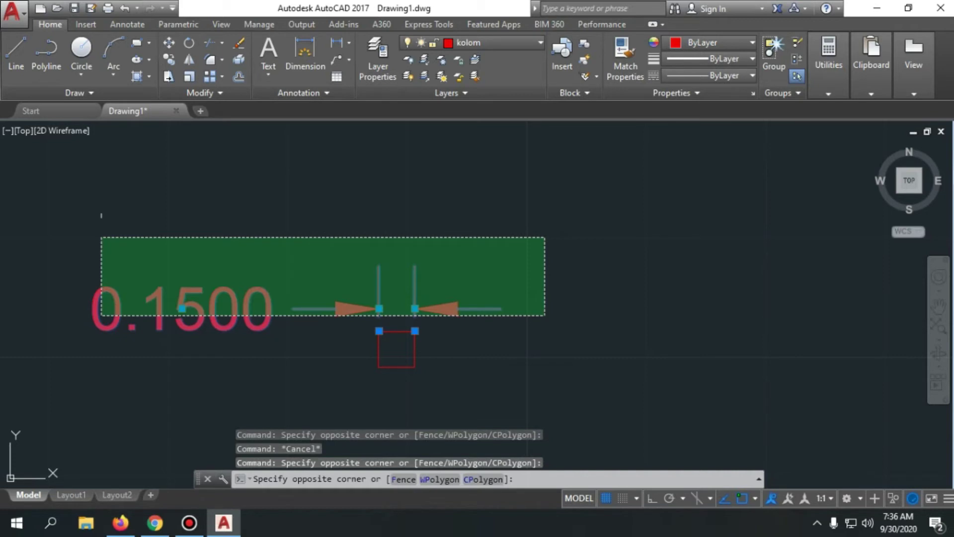
left_click(101, 237)
type("E")
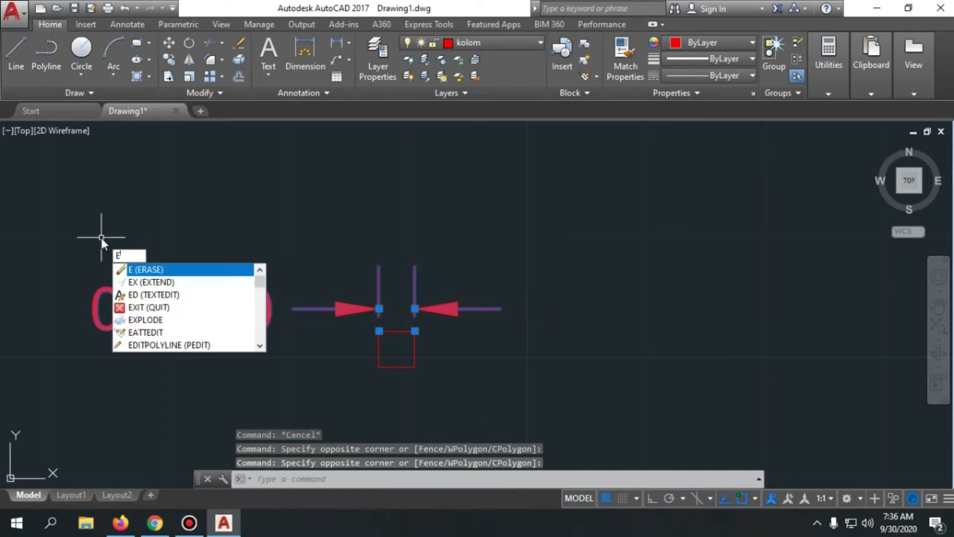
key("Return")
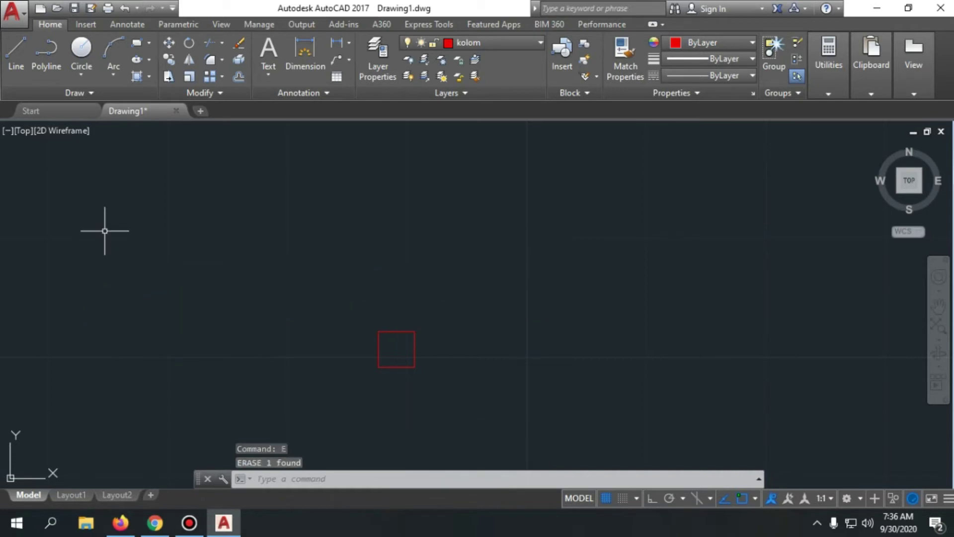
scroll(240, 234, "down", 2)
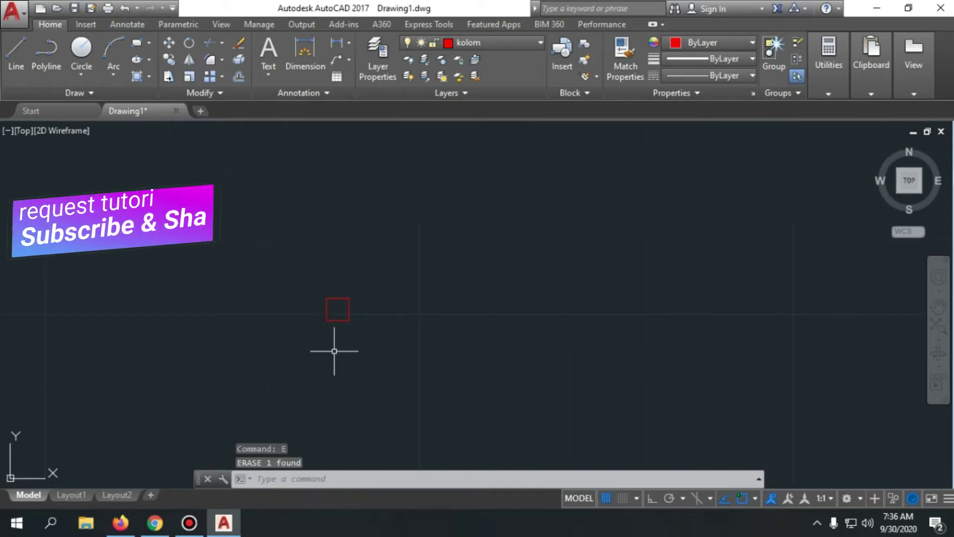
scroll(341, 293, "up", 5)
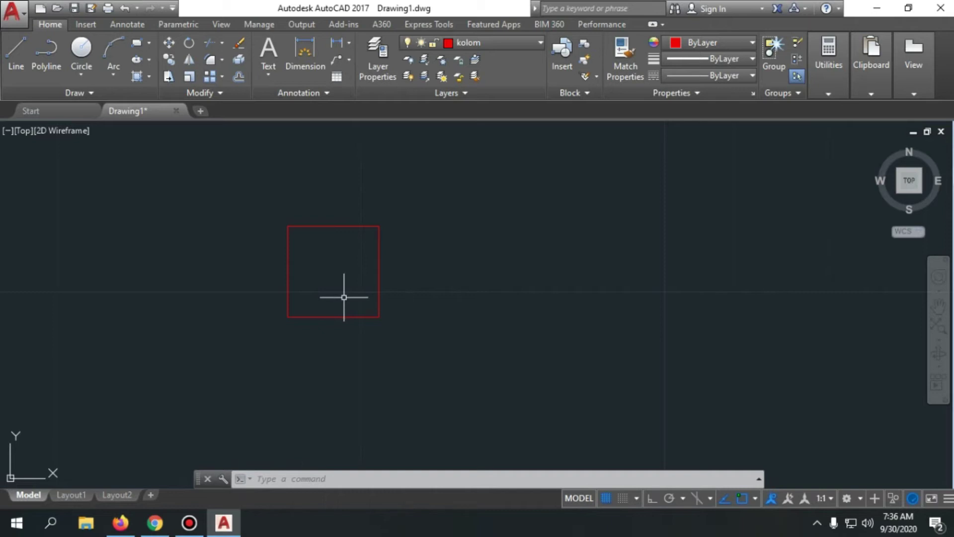
scroll(394, 362, "down", 4)
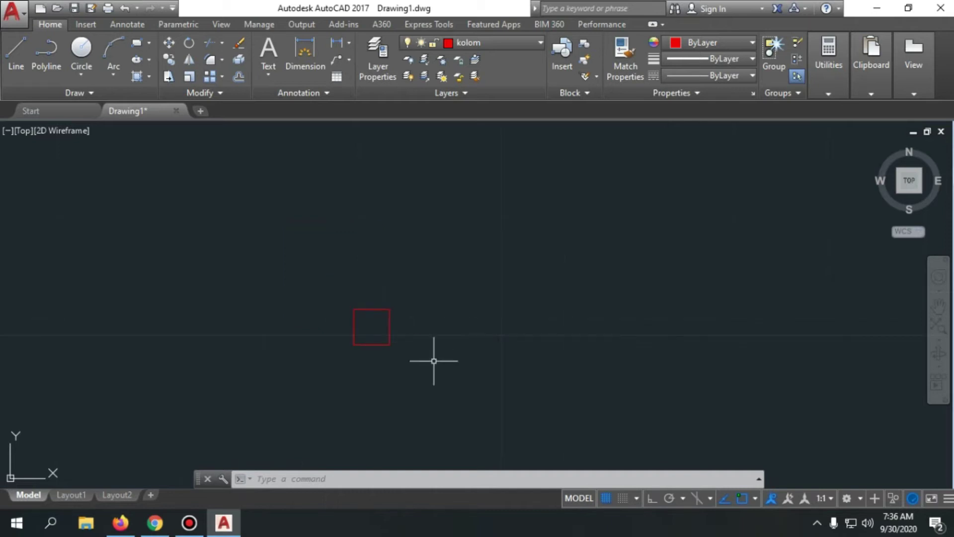
scroll(401, 338, "up", 4)
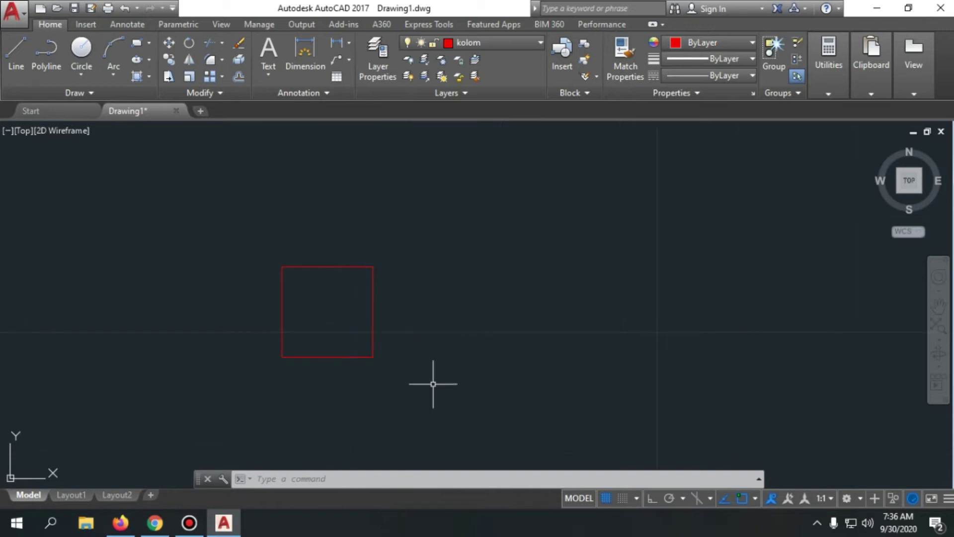
scroll(266, 295, "down", 7)
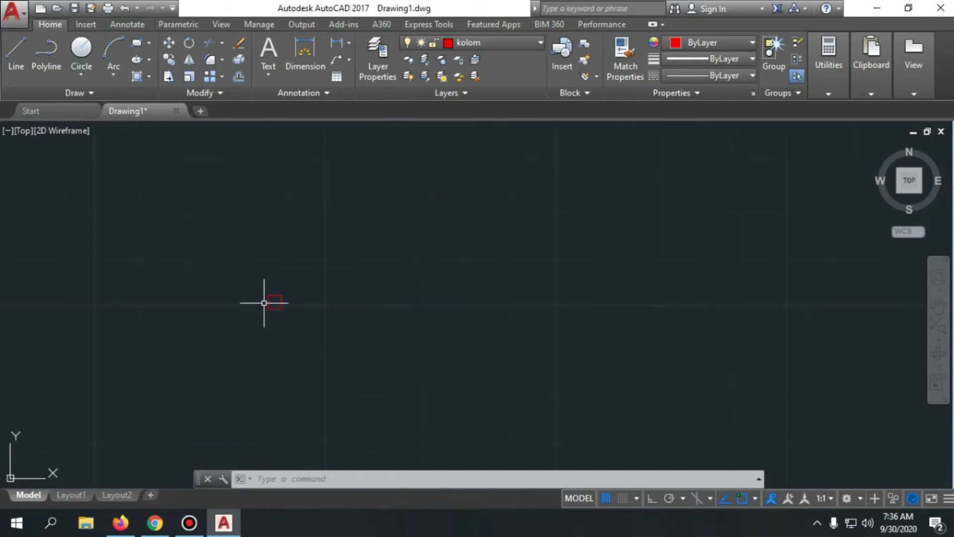
scroll(270, 308, "up", 4)
scroll(271, 307, "up", 2)
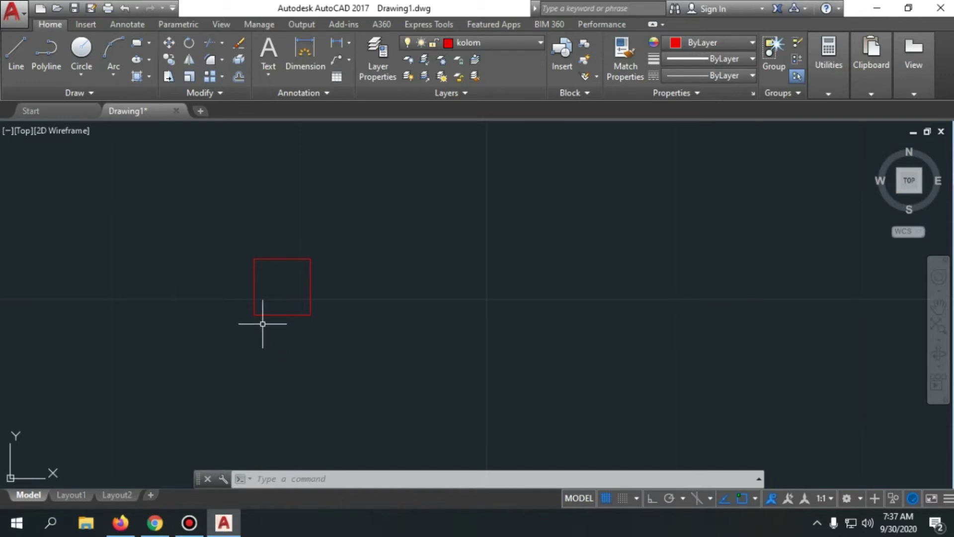
scroll(273, 337, "down", 2)
scroll(289, 339, "up", 2)
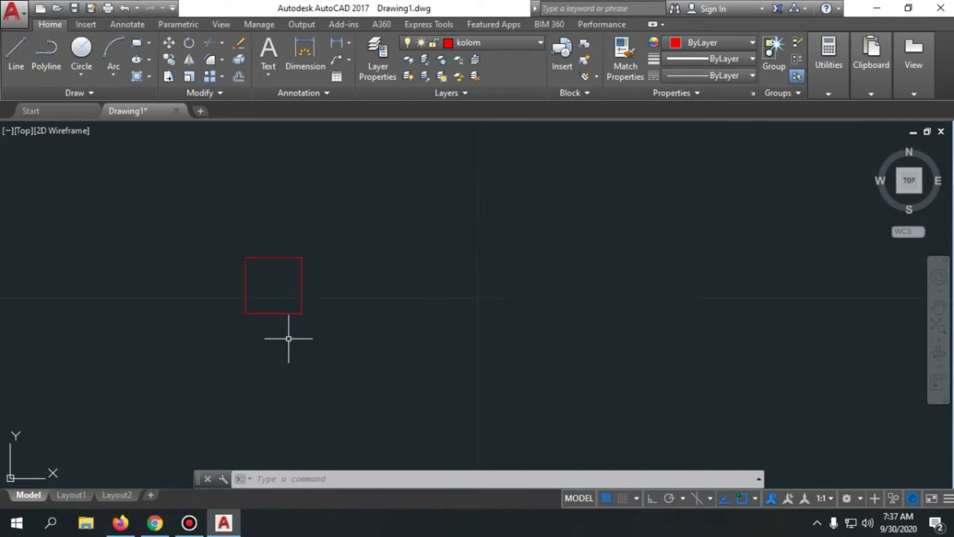
- Copy the square column horizontally to the right by 5 units, using the midpoint of its bottom edge as base point
left_click(363, 351)
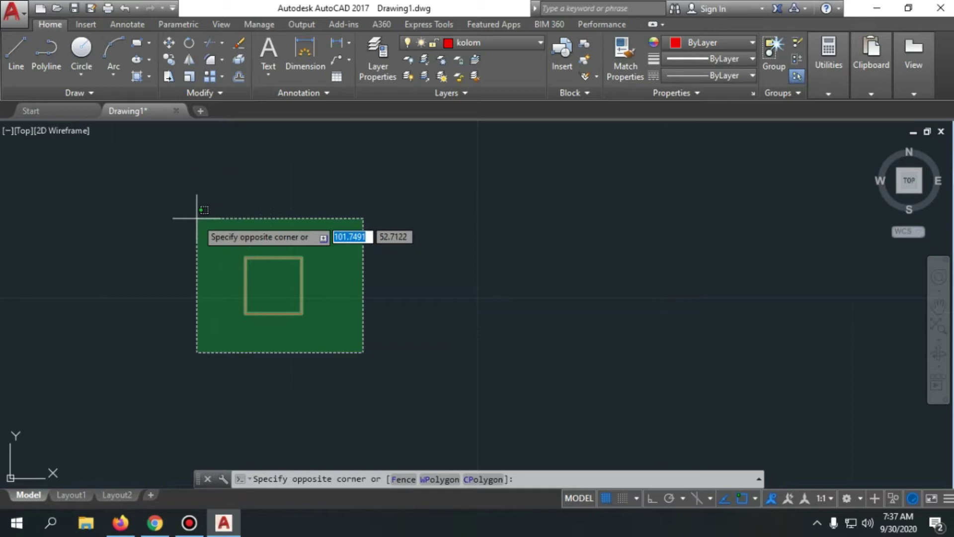
left_click(197, 218)
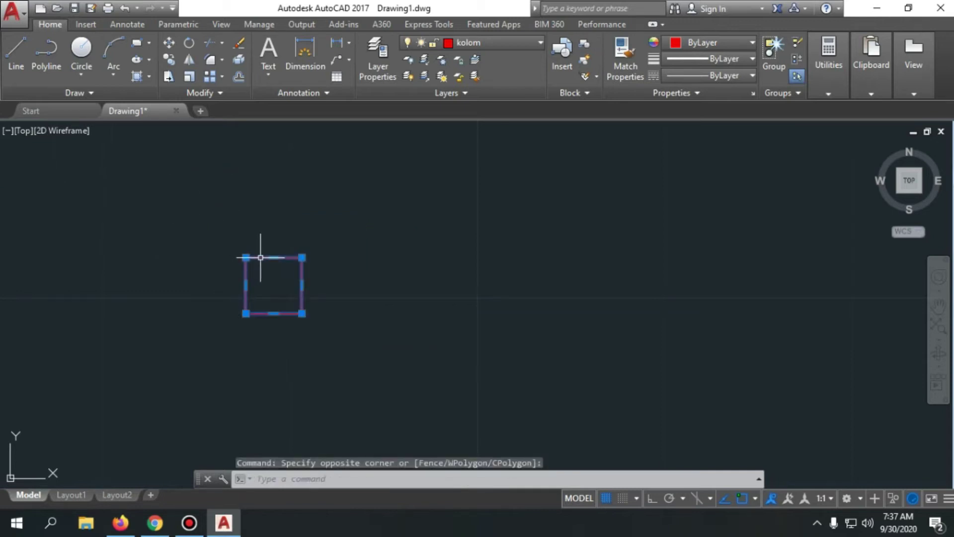
scroll(260, 257, "down", 2)
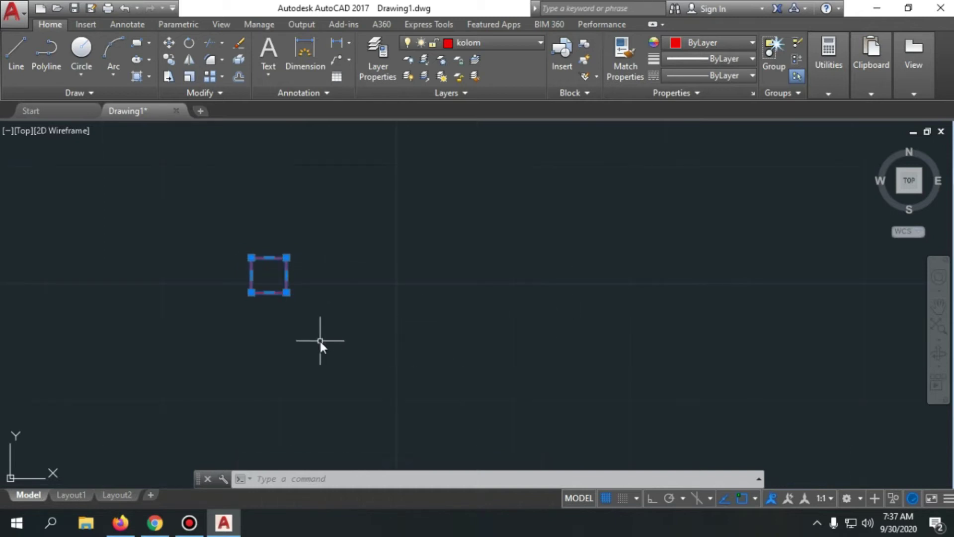
type("CO")
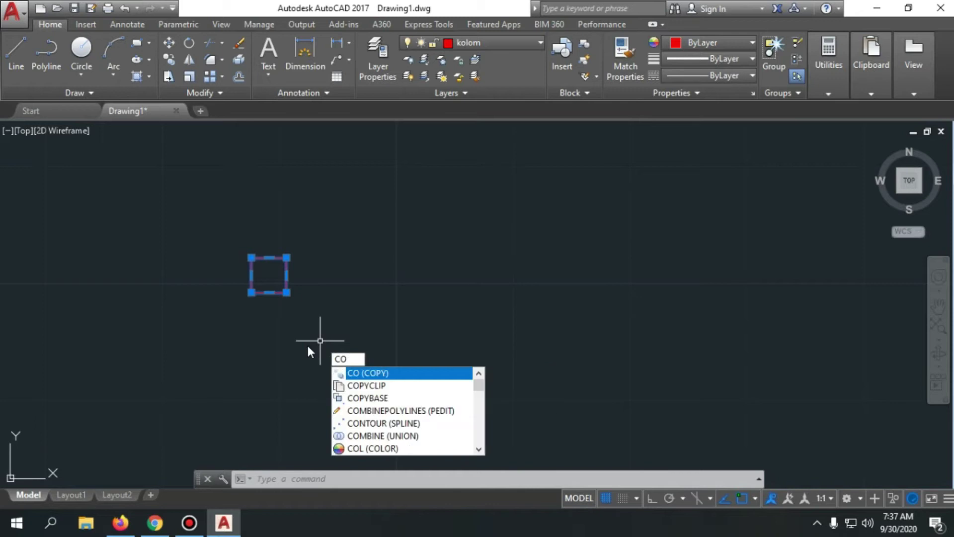
key("Return")
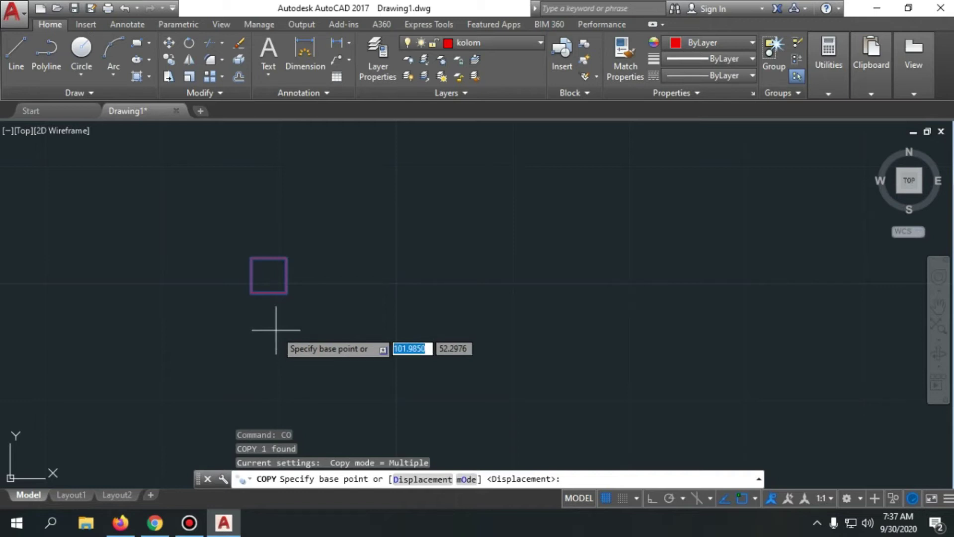
left_click(269, 292)
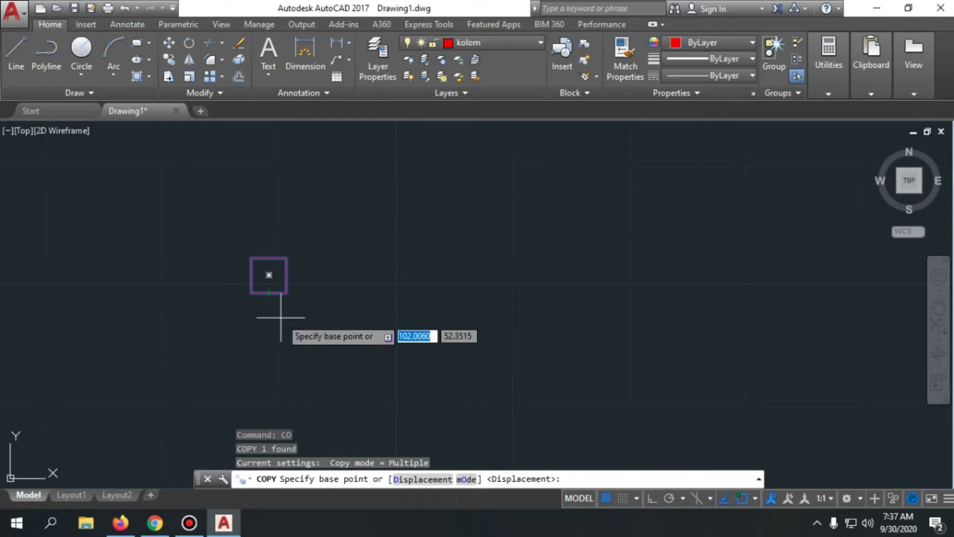
scroll(269, 292, "up", 4)
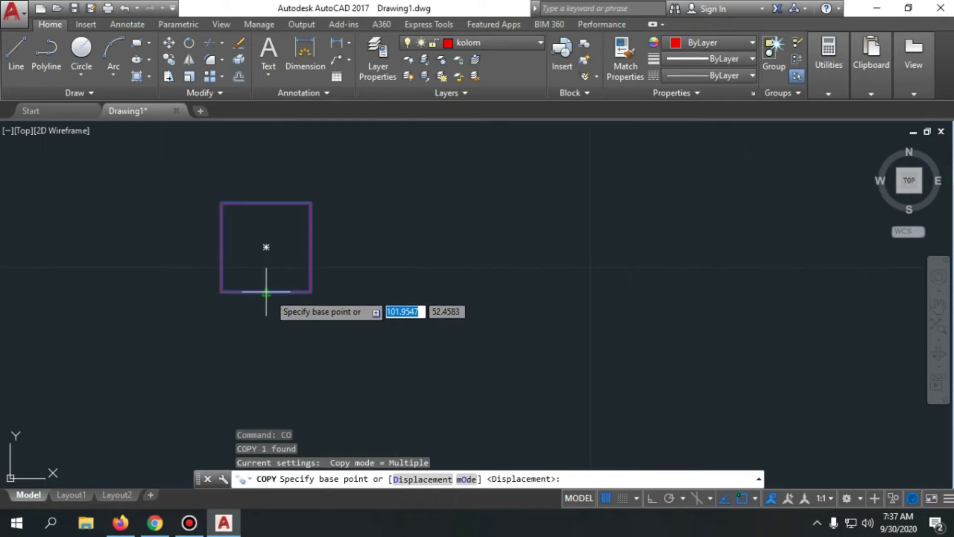
scroll(267, 294, "down", 4)
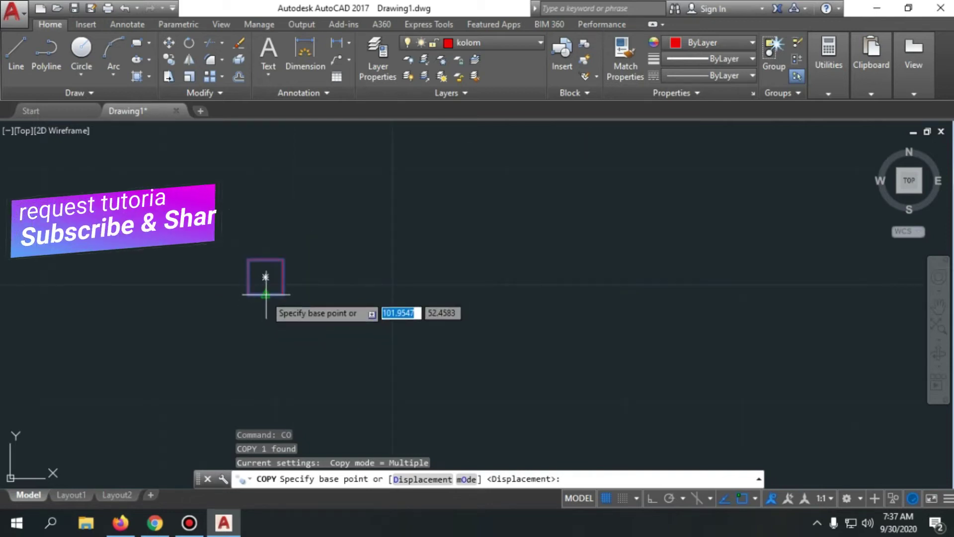
left_click(265, 294)
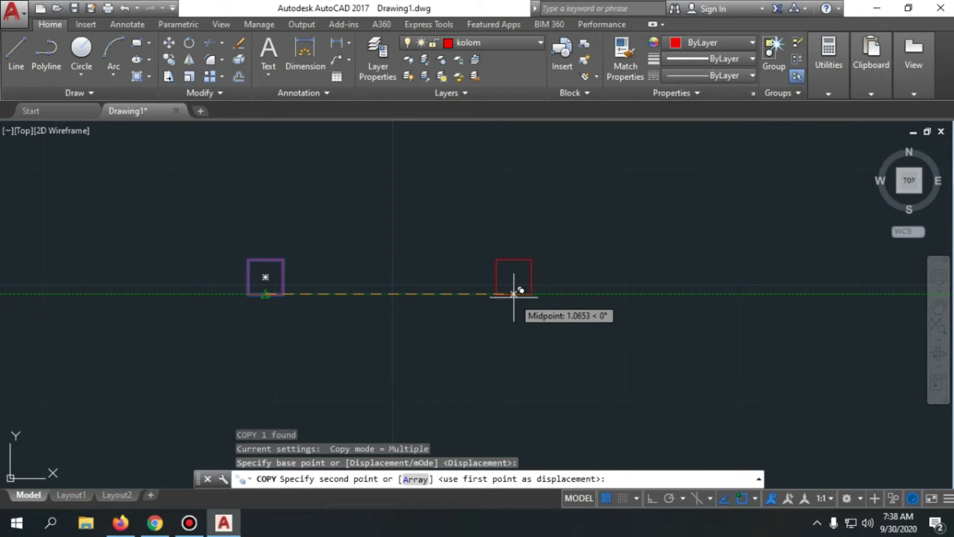
type("5")
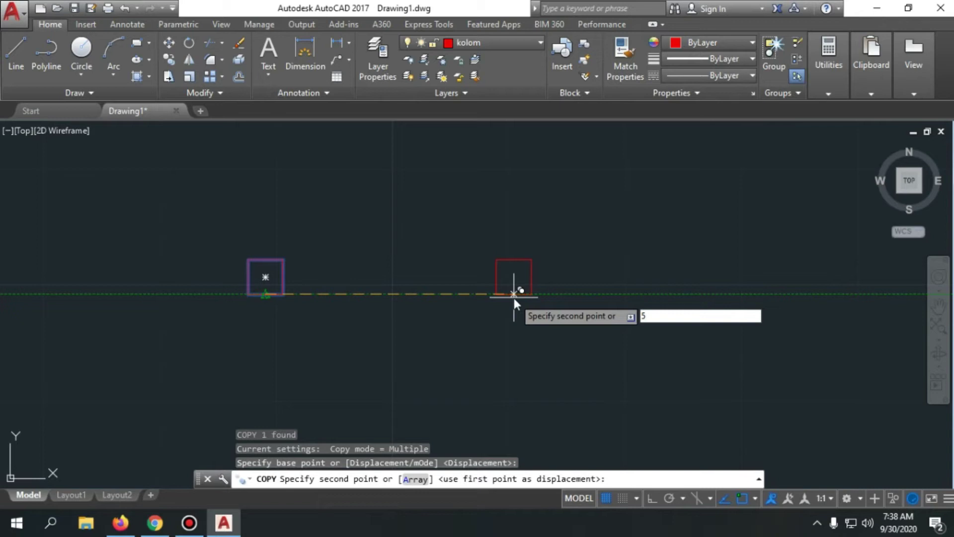
key("Return")
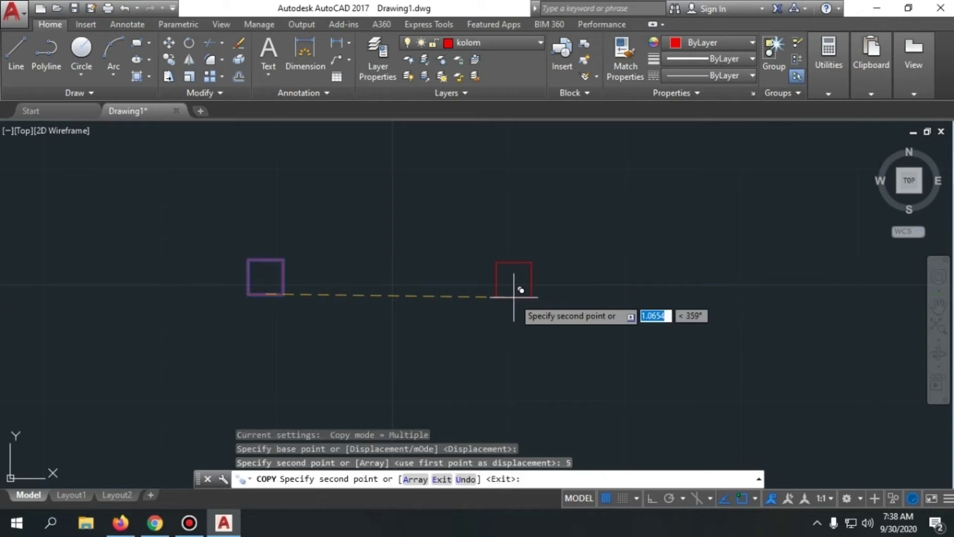
- Place another copy of the square column 10 units to the right of the second column, aligned with its bottom edge, and end Copy
scroll(321, 285, "down", 4)
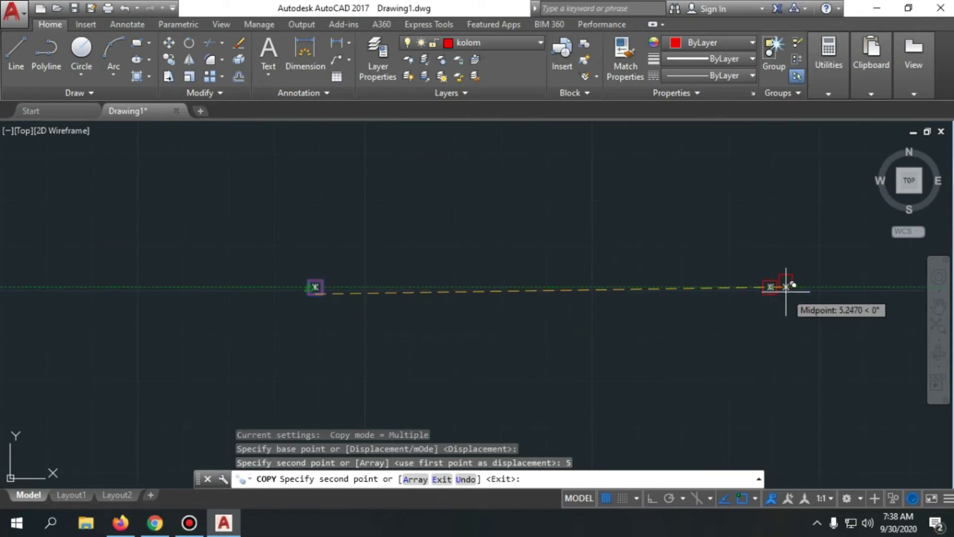
scroll(292, 276, "down", 4)
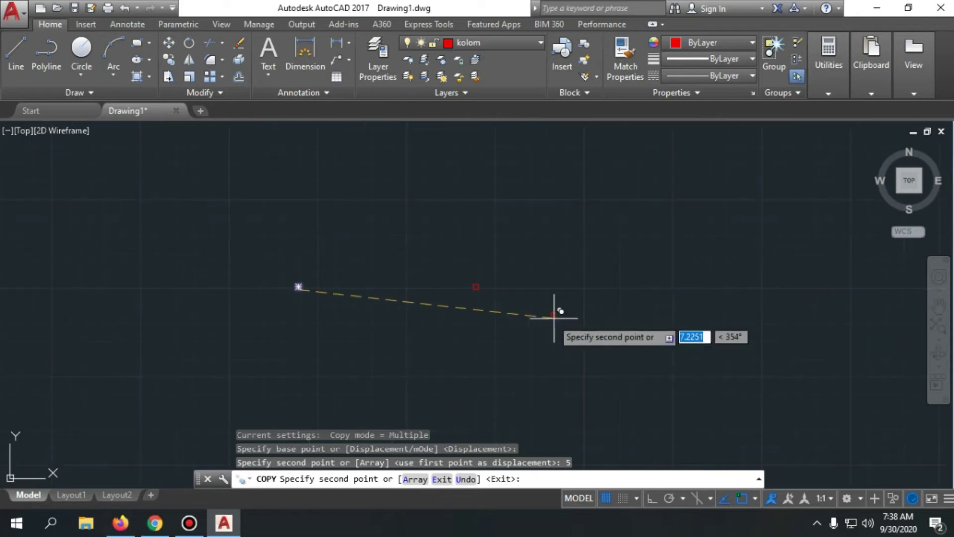
scroll(536, 288, "up", 2)
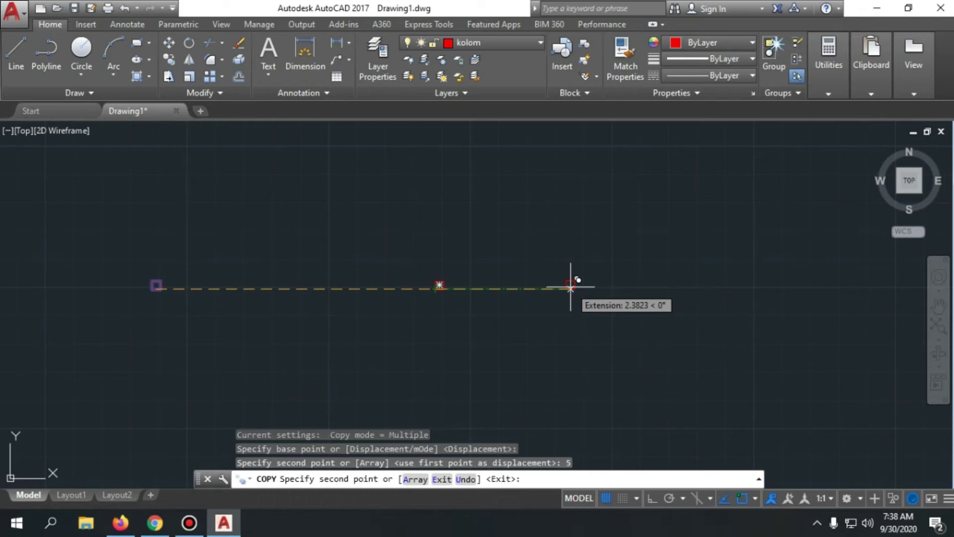
type("10")
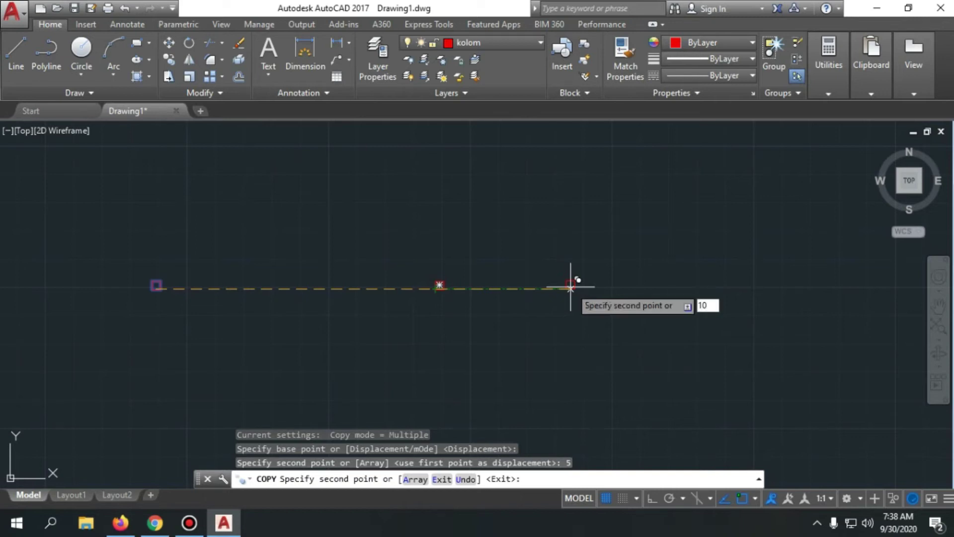
key("Return")
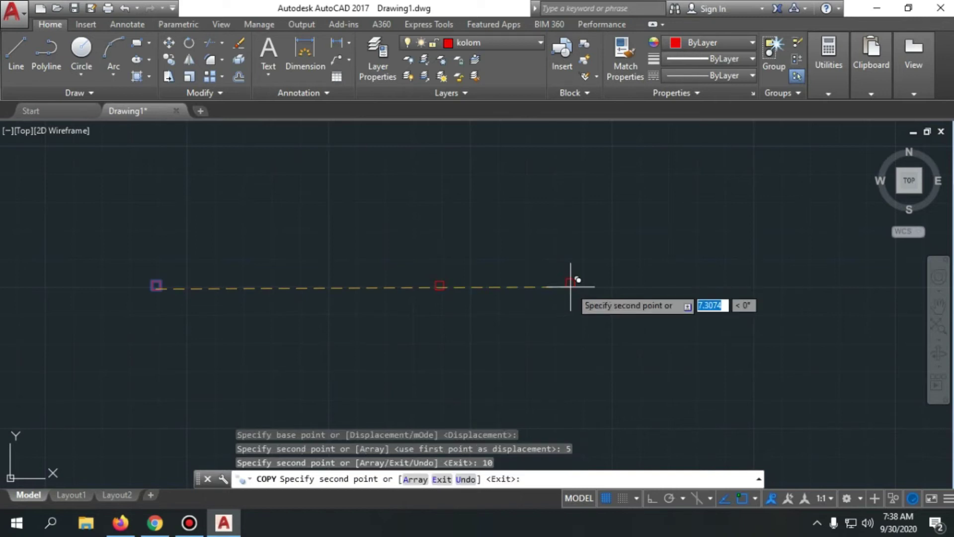
scroll(474, 333, "down", 4)
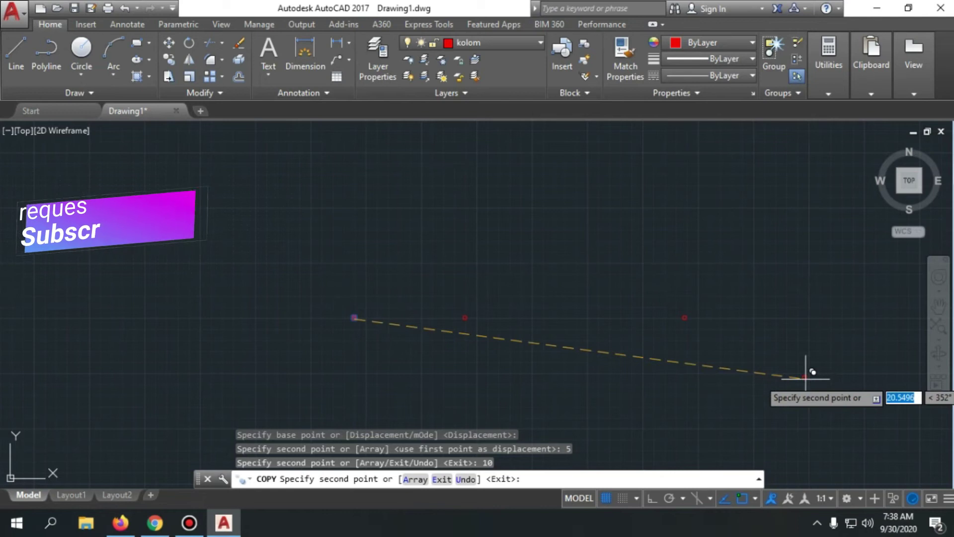
key("Escape")
- Erase the rightmost of the three columns
scroll(719, 358, "up", 2)
left_click(703, 313)
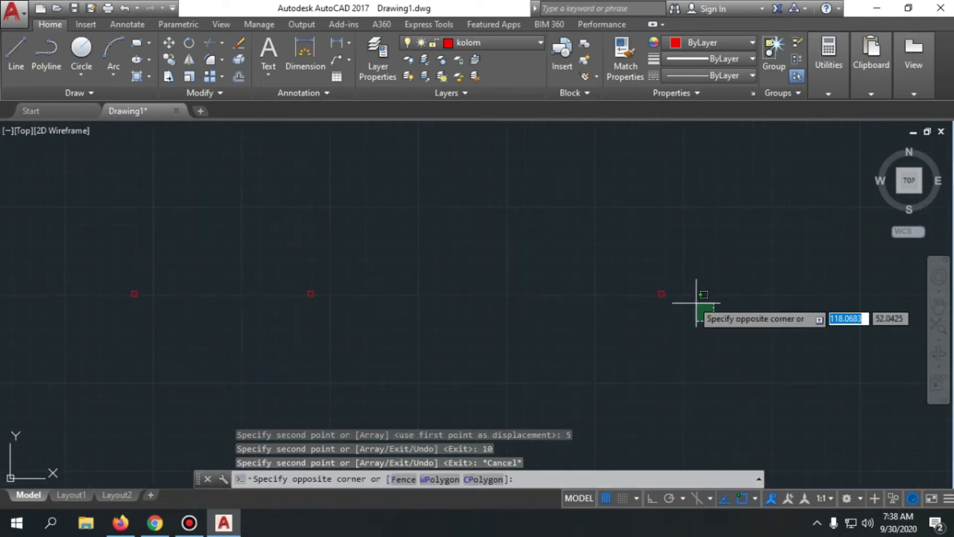
left_click(647, 270)
key("Delete")
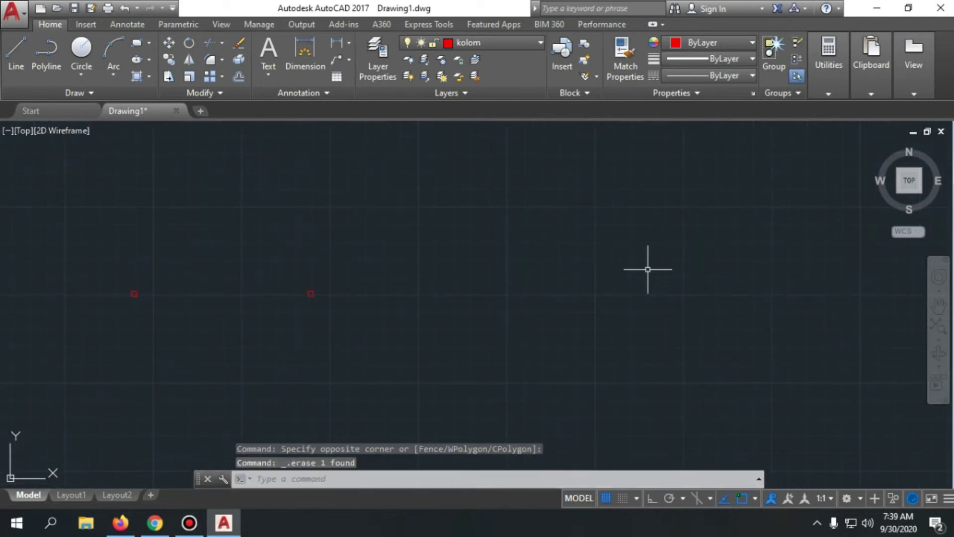
type("l")
key("BackSpace")
key("Escape")
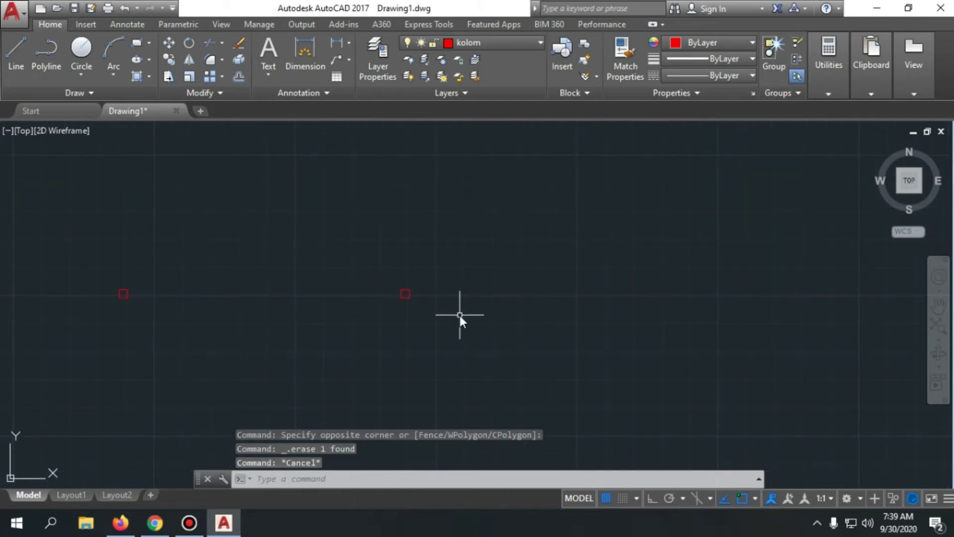
- Draw a horizontal line from the left column's bottom-right corner along the bottom edges, ending past the right column
type("l")
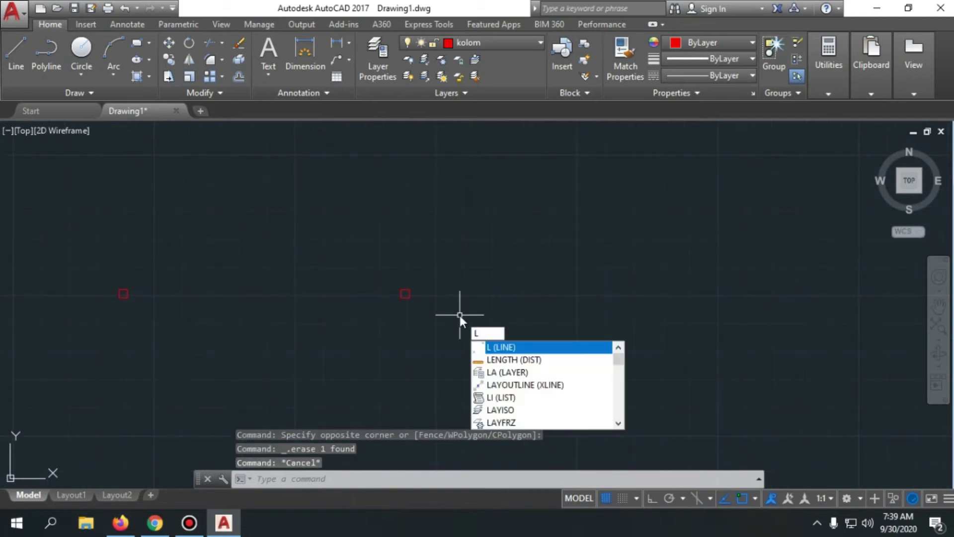
key("Return")
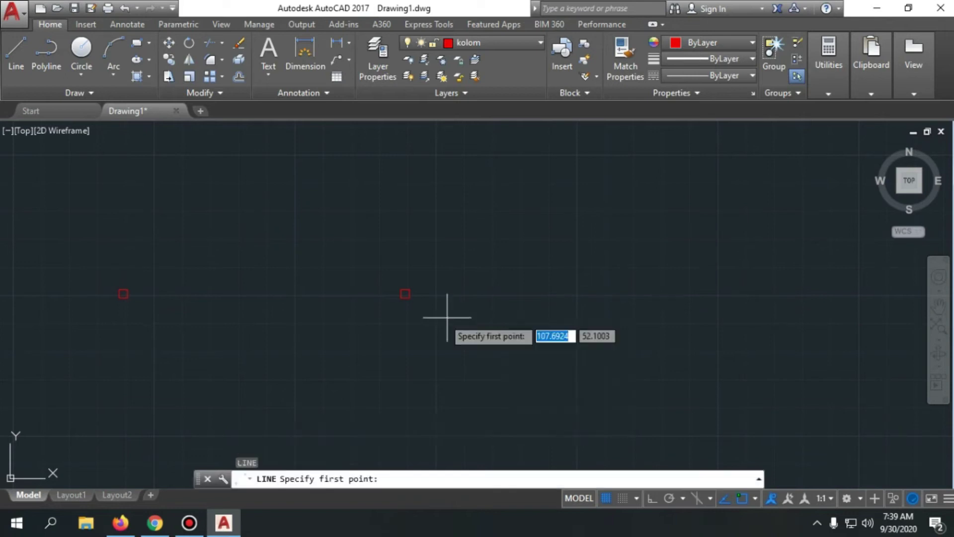
scroll(106, 289, "up", 2)
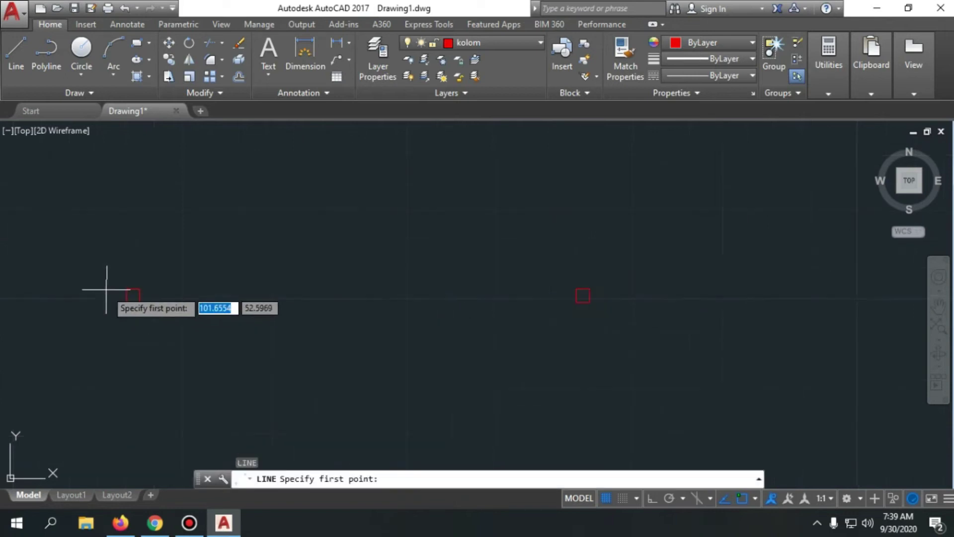
left_click(133, 295)
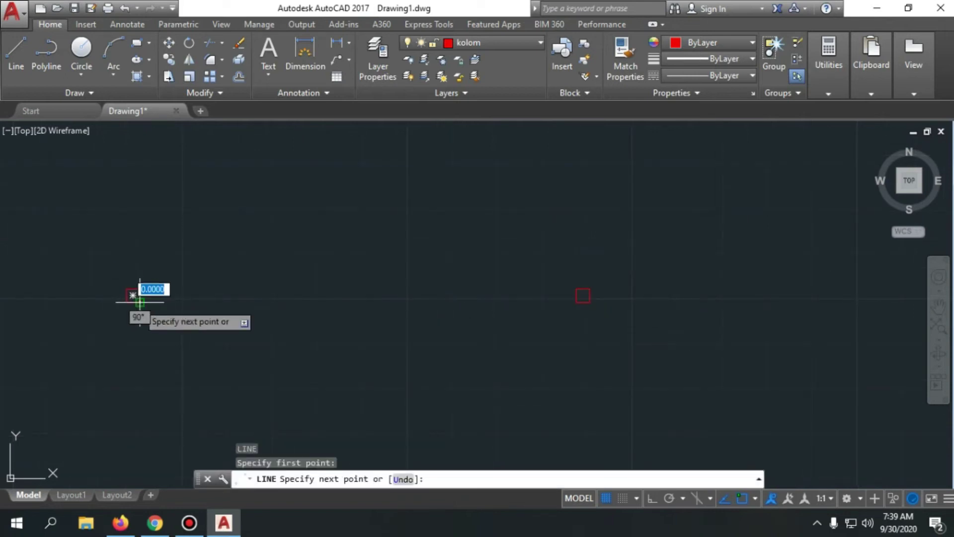
left_click(722, 302)
scroll(649, 284, "up", 5)
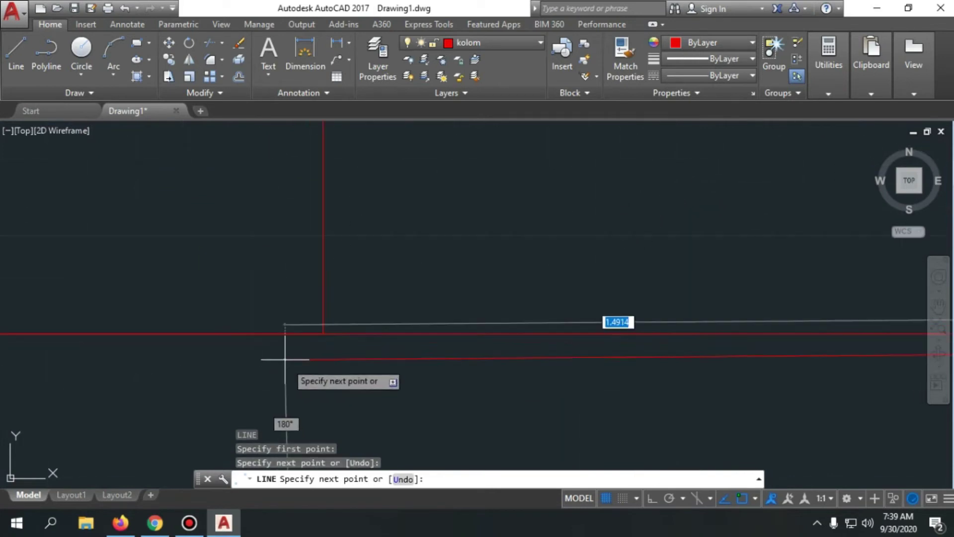
key("Escape")
scroll(465, 341, "down", 3)
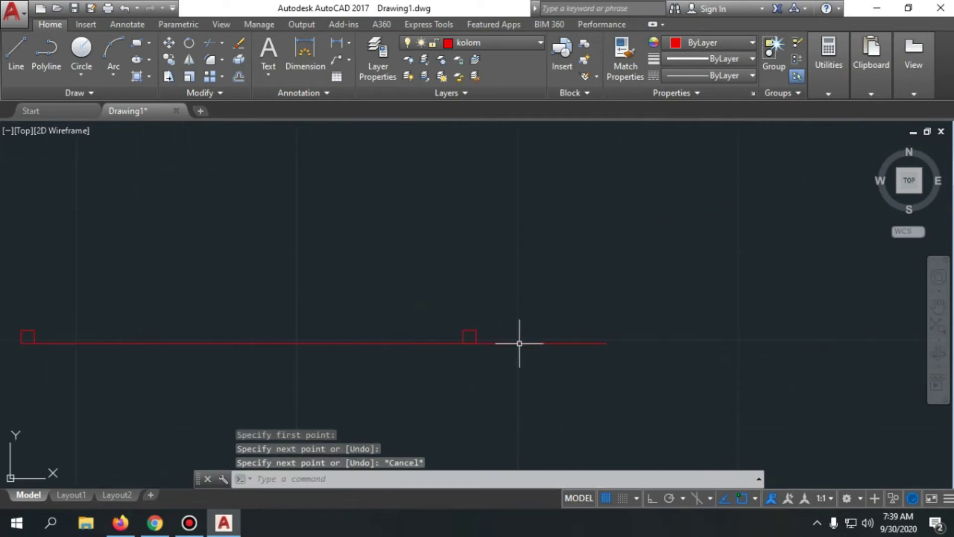
- Try moving the right column slightly down and to the left freehand by its top-right corner, and undo the move
scroll(504, 362, "up", 4)
left_click(469, 313)
left_click(380, 252)
type("m")
key("Return")
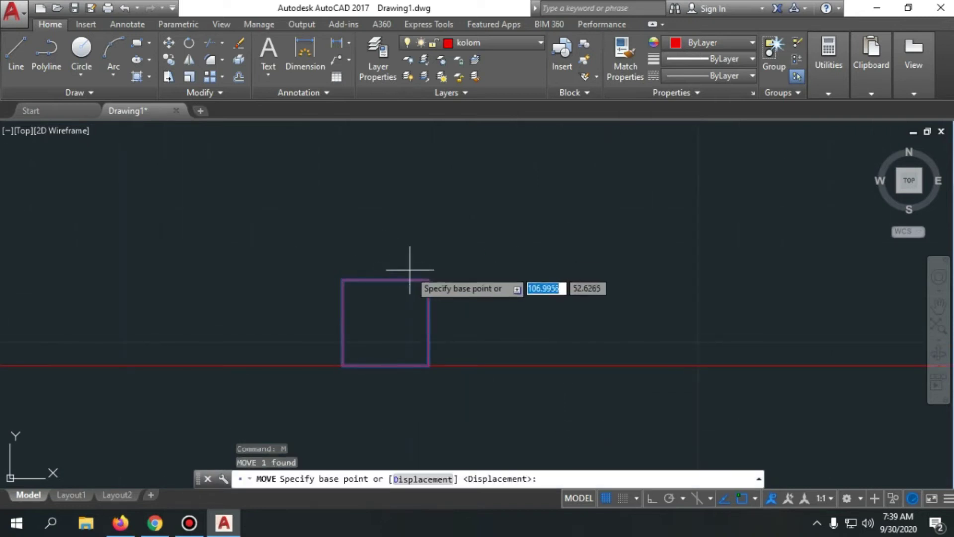
left_click(429, 280)
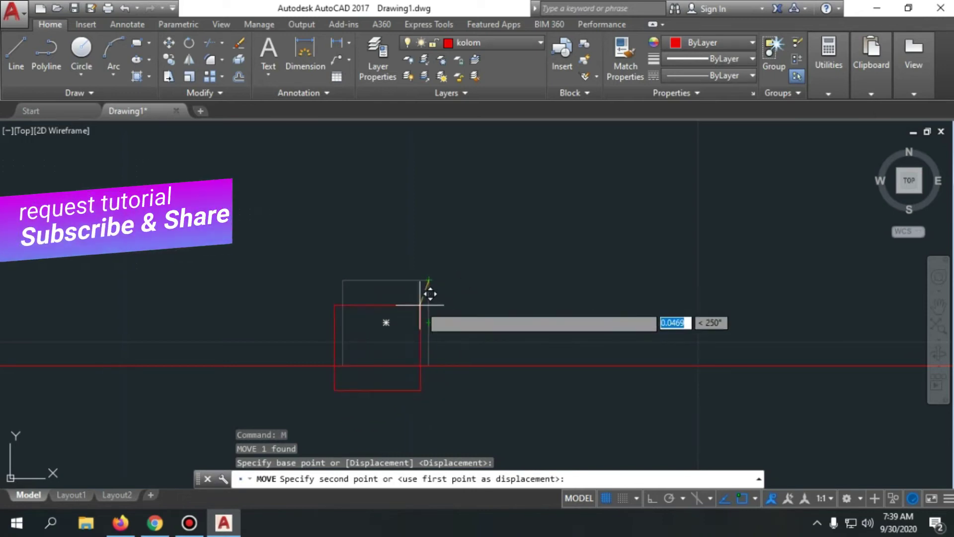
left_click(406, 296)
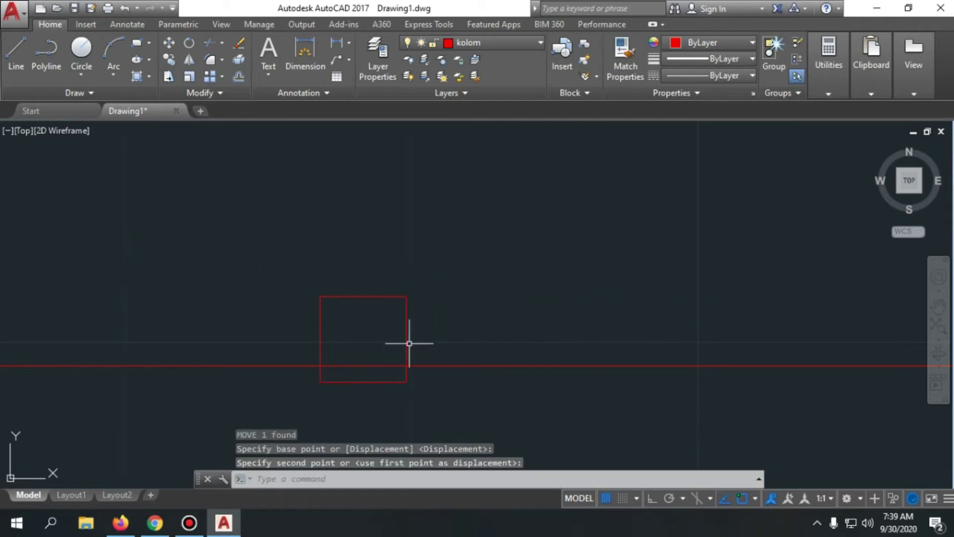
key("ctrl+z")
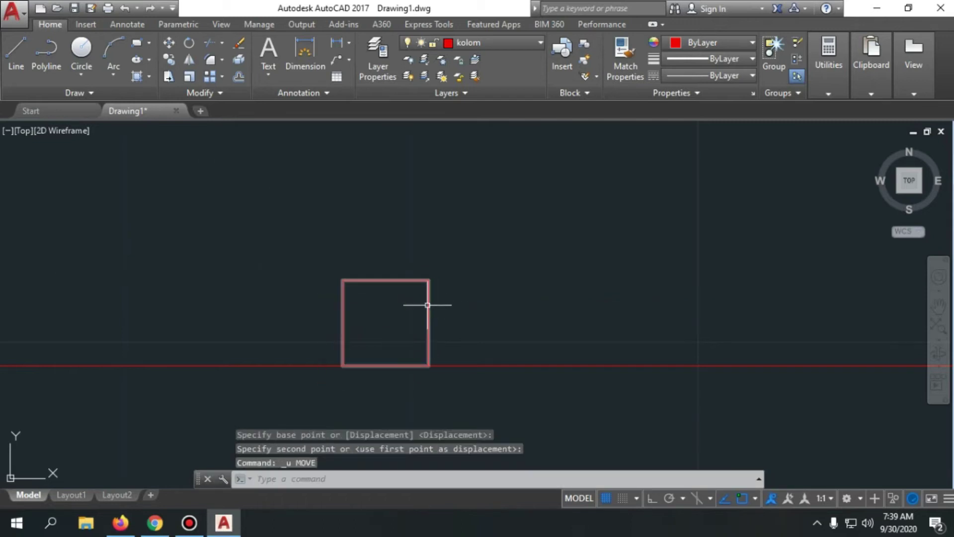
- Turn on Ortho mode
scroll(635, 341, "down", 6)
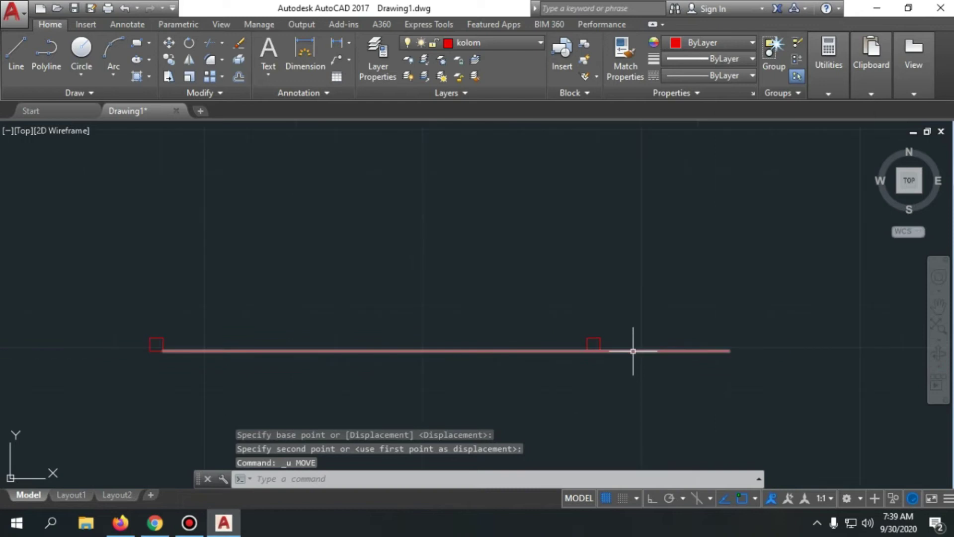
left_click(652, 502)
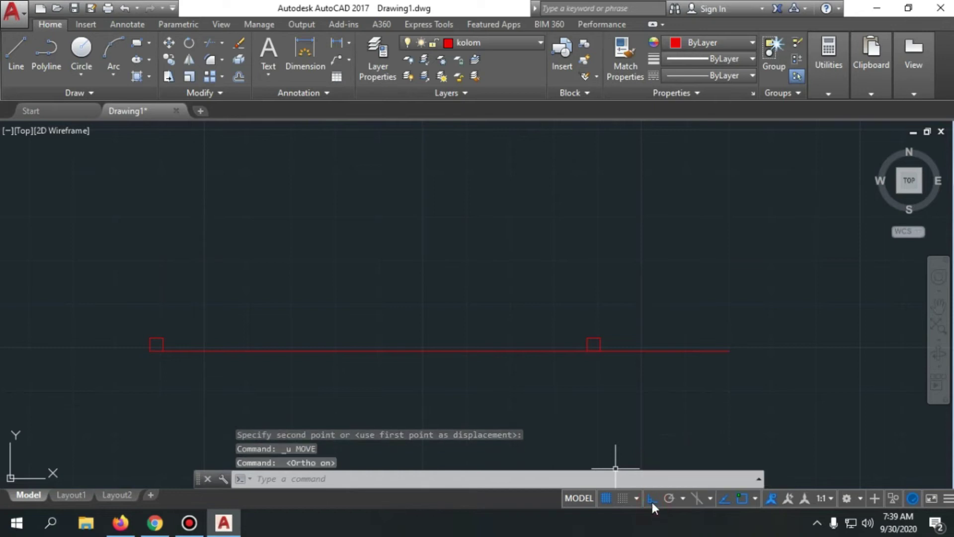
- Draw a vertical line about 2 units long upward from the top-right corner of the right column
type("l")
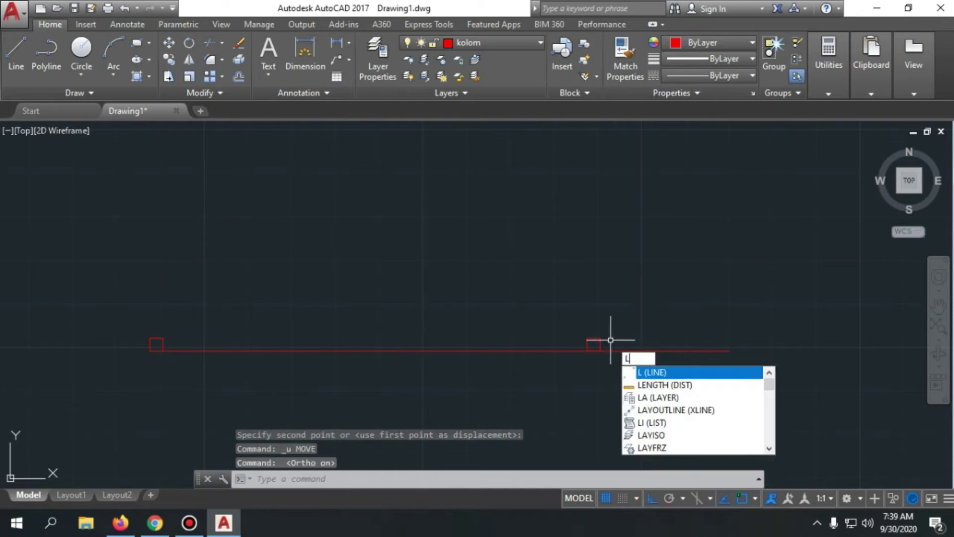
key("Return")
left_click(601, 337)
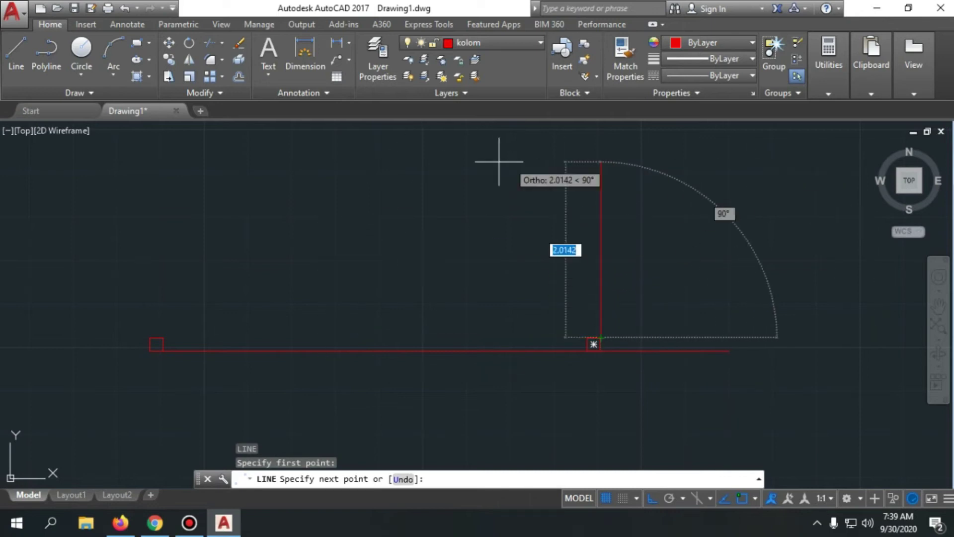
left_click(461, 154)
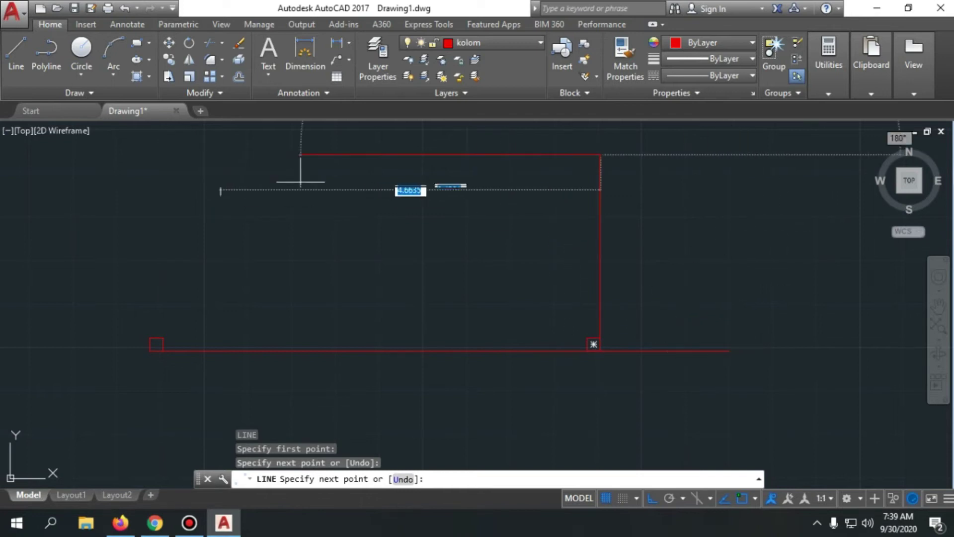
key("Escape")
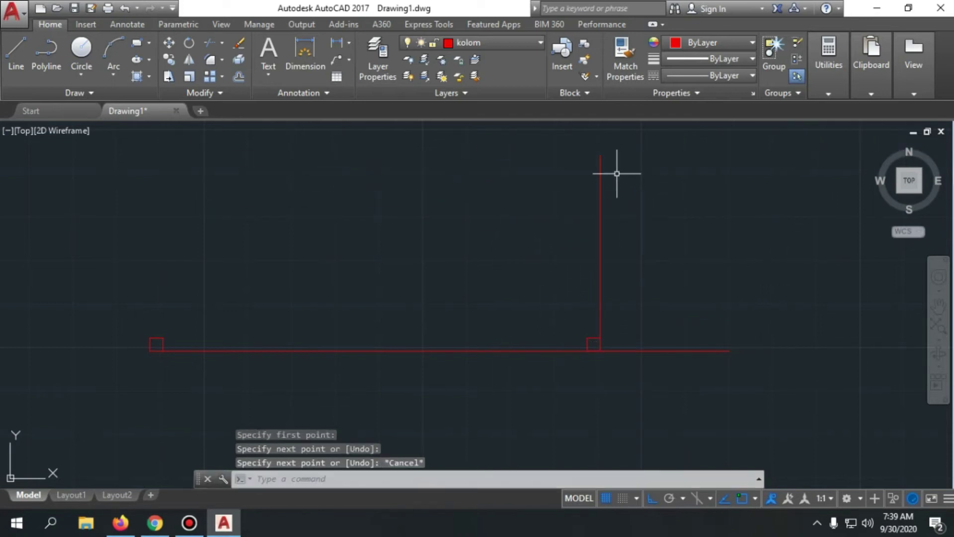
- Erase the vertical line rising from the right column
scroll(634, 218, "up", 5)
scroll(621, 264, "down", 3)
left_click(665, 278)
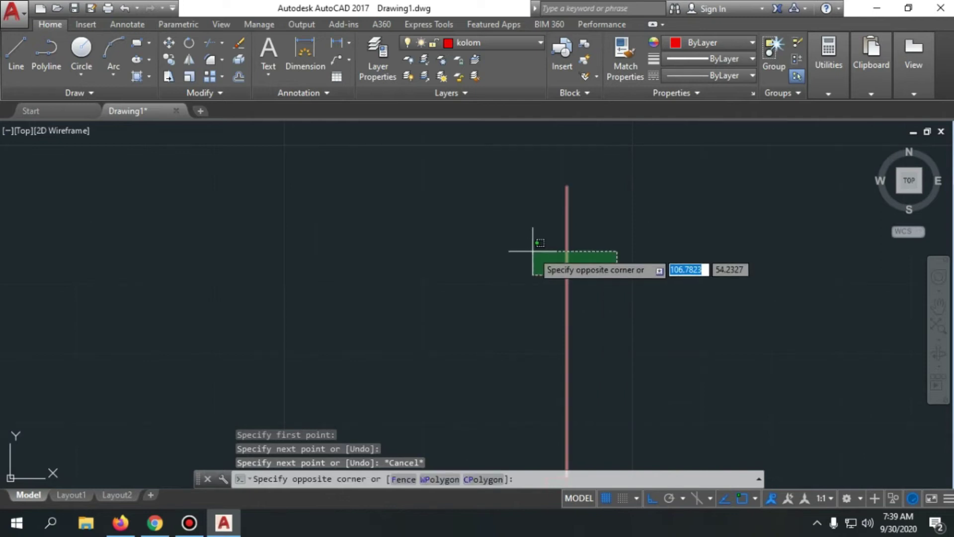
left_click(532, 251)
type("E")
key("Return")
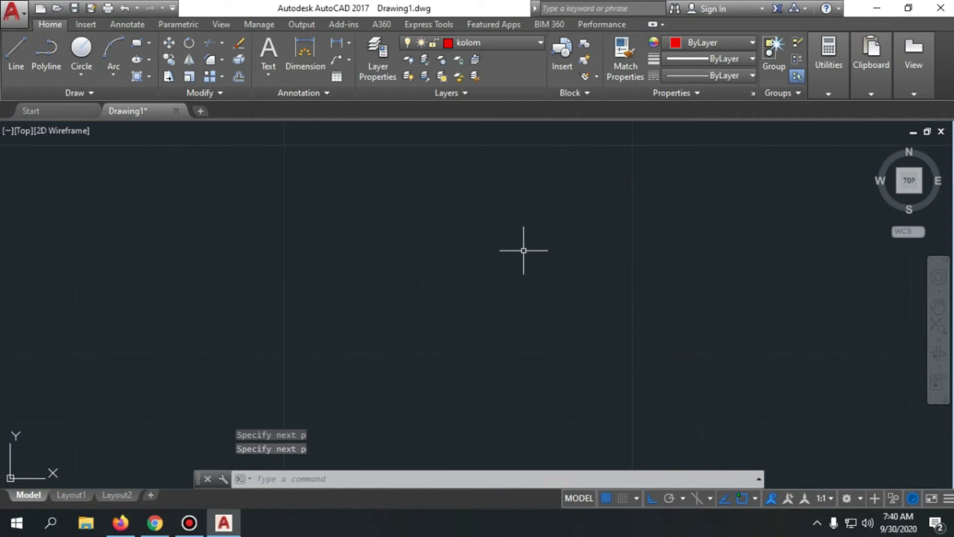
- Draw a short free-standing vertical line above the horizontal line, roughly midway between the two columns
type("l")
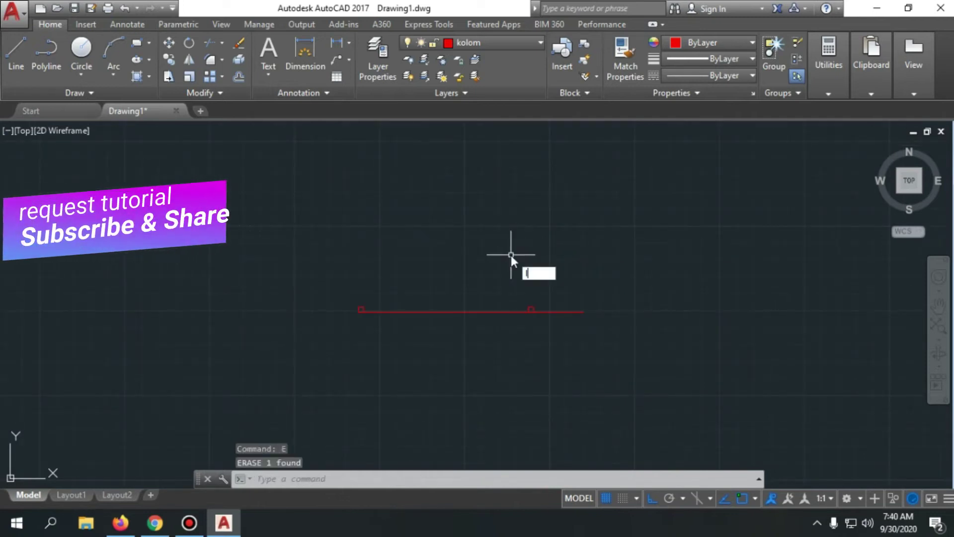
key("Return")
scroll(511, 254, "up", 2)
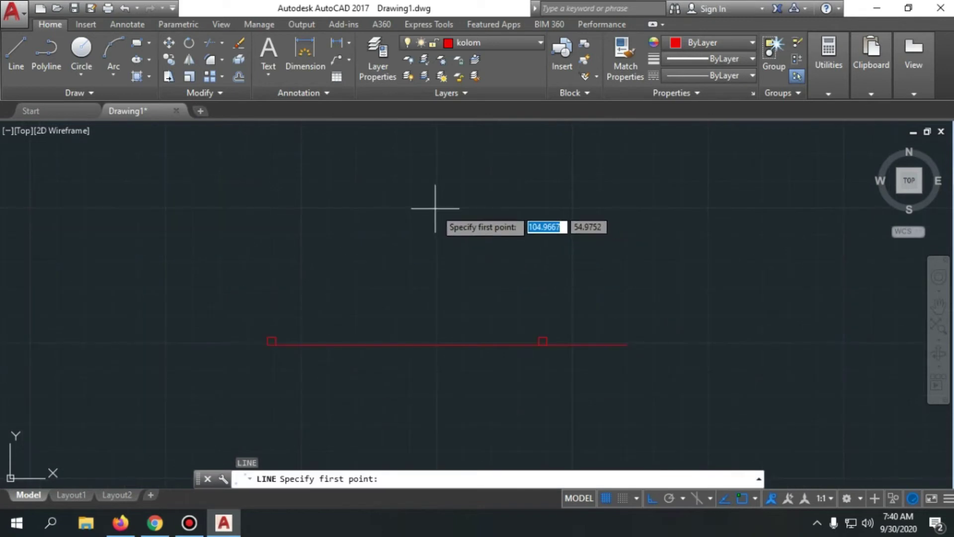
left_click(435, 209)
left_click(446, 235)
key("Escape")
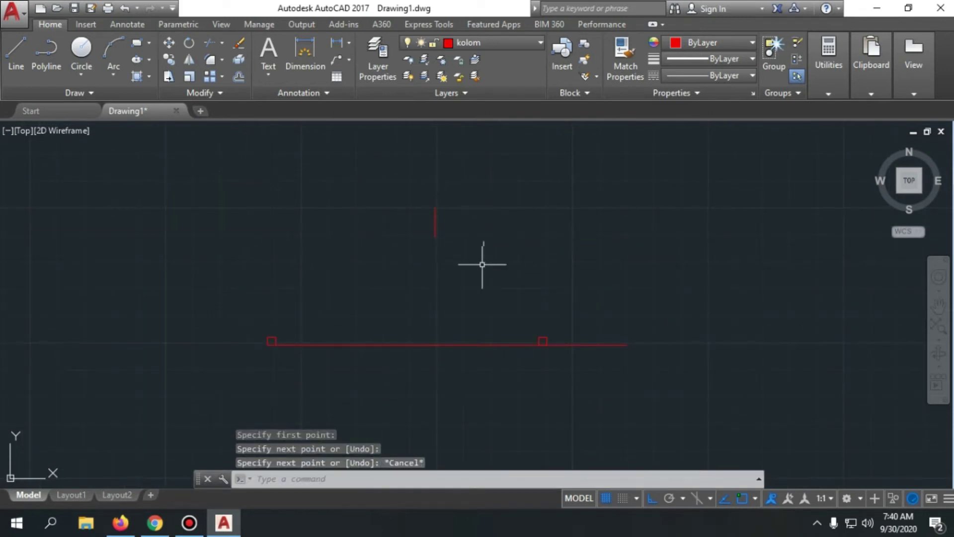
- Draw a diagonal line from the right column's top-right corner to the lower endpoint of the short vertical line
key("Return")
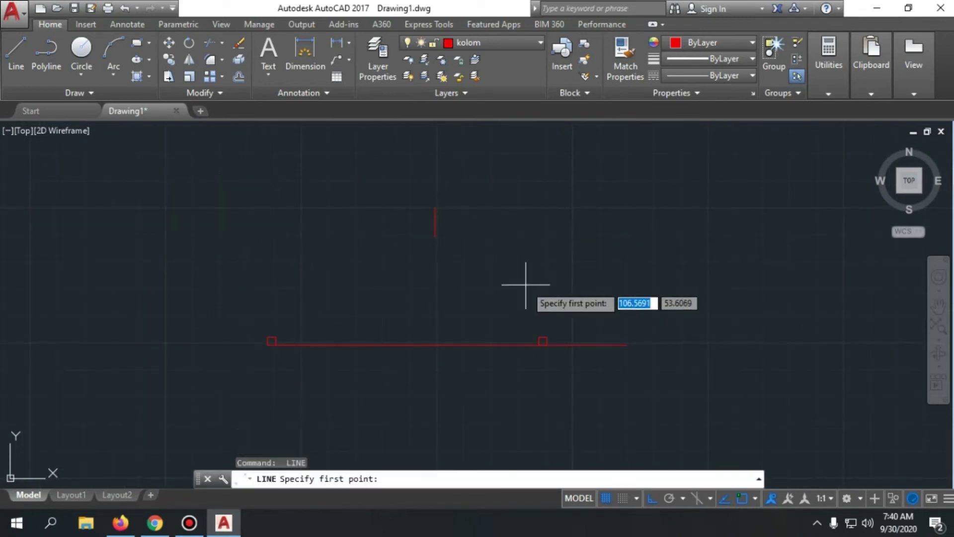
left_click(545, 340)
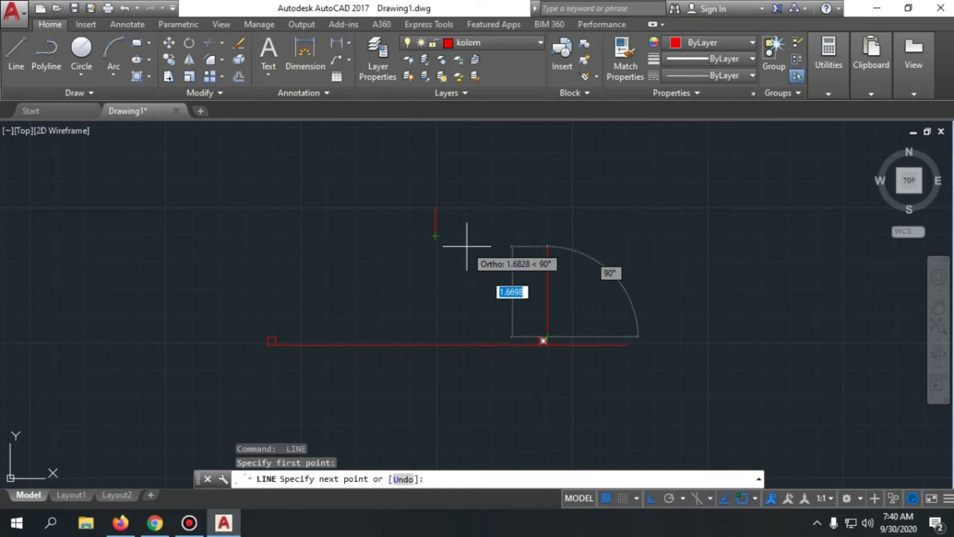
left_click(436, 237)
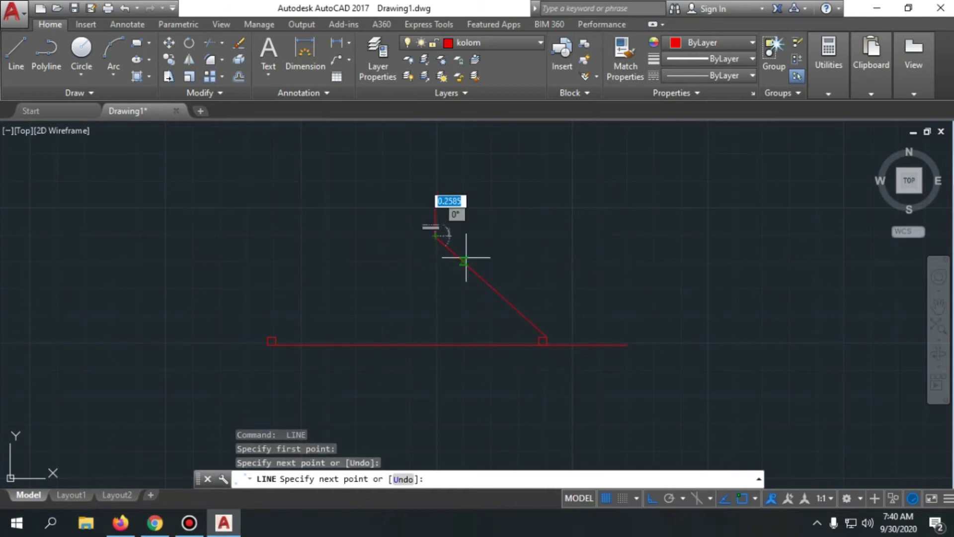
key("Escape")
- Erase the short vertical line above the upper end of the diagonal line
left_click(490, 241)
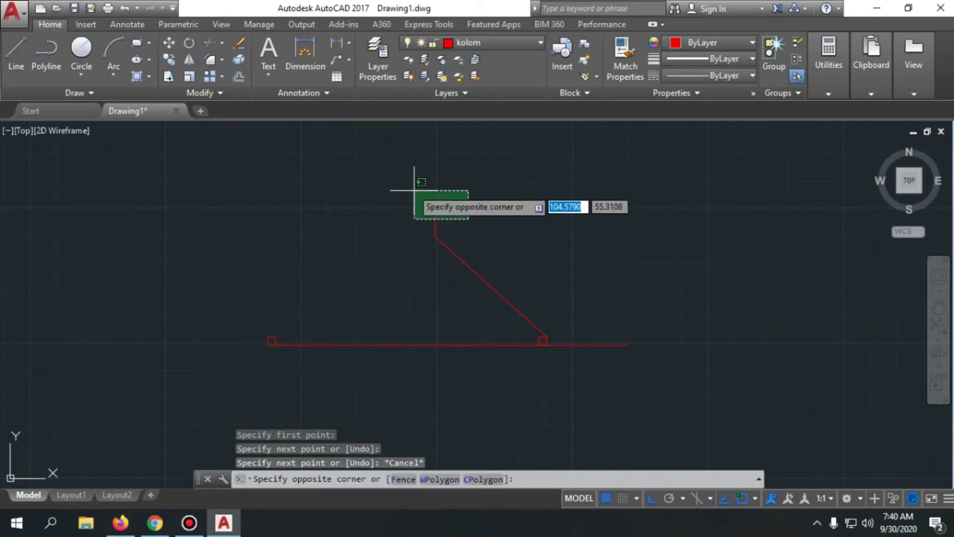
left_click(408, 187)
type("e")
key("Return")
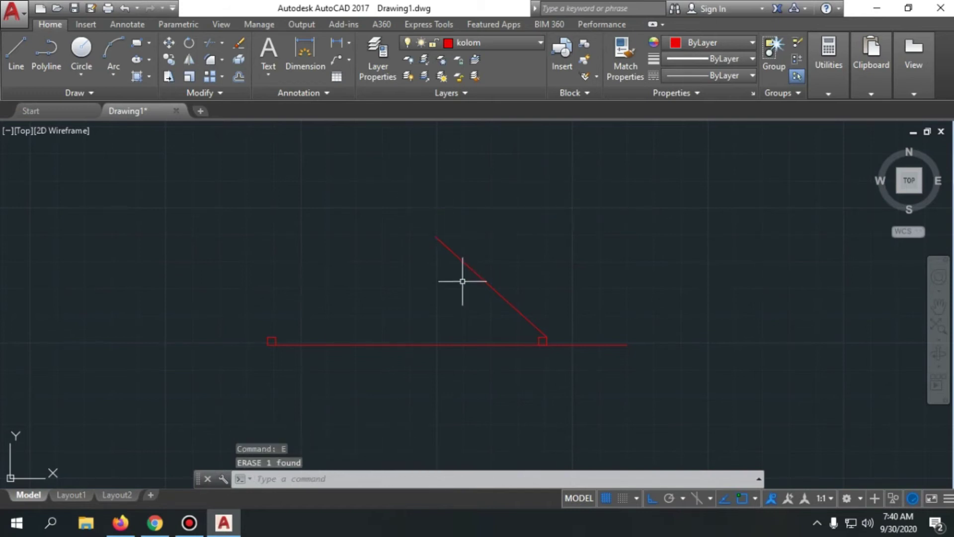
- Draw a vertical line upward from the left column's top-right corner, ending about level with the diagonal line's upper end
type("l")
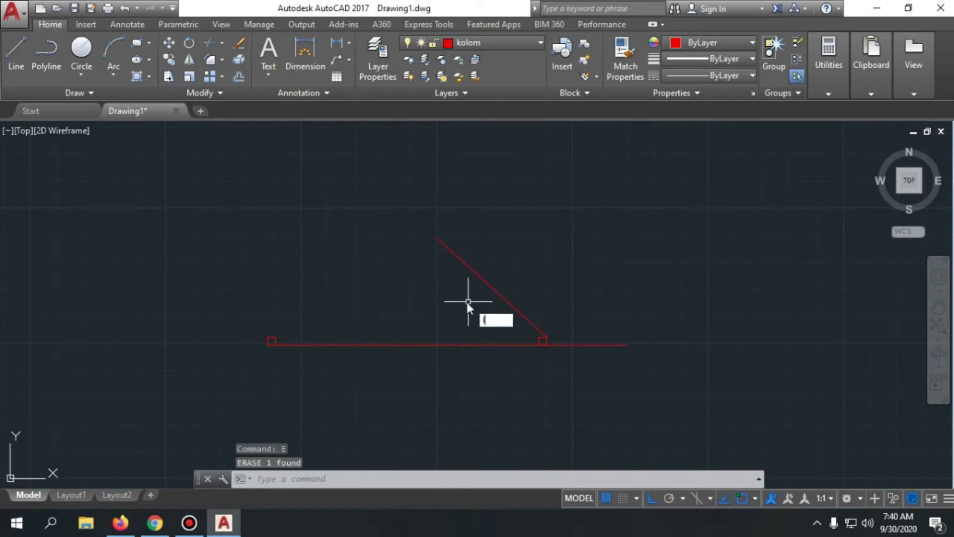
key("Return")
left_click(271, 339)
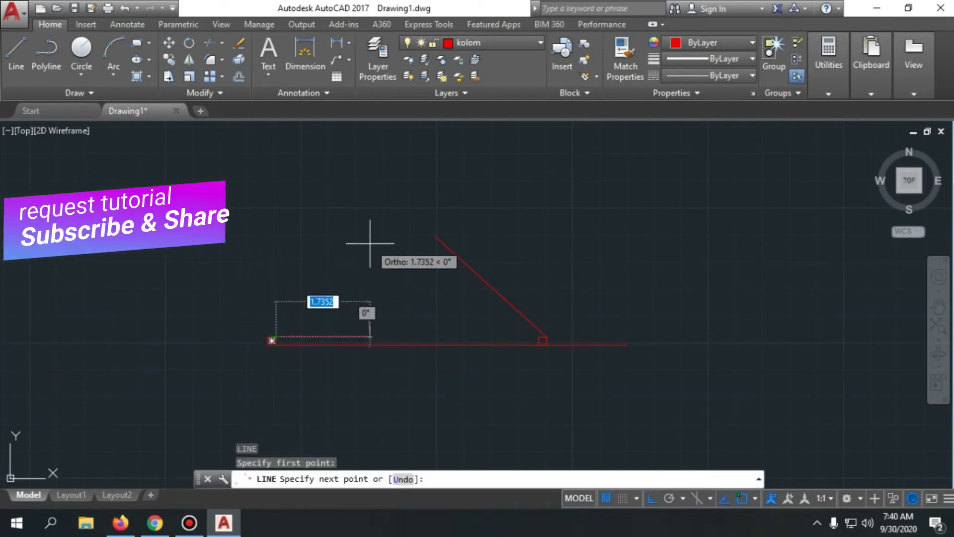
left_click(371, 233)
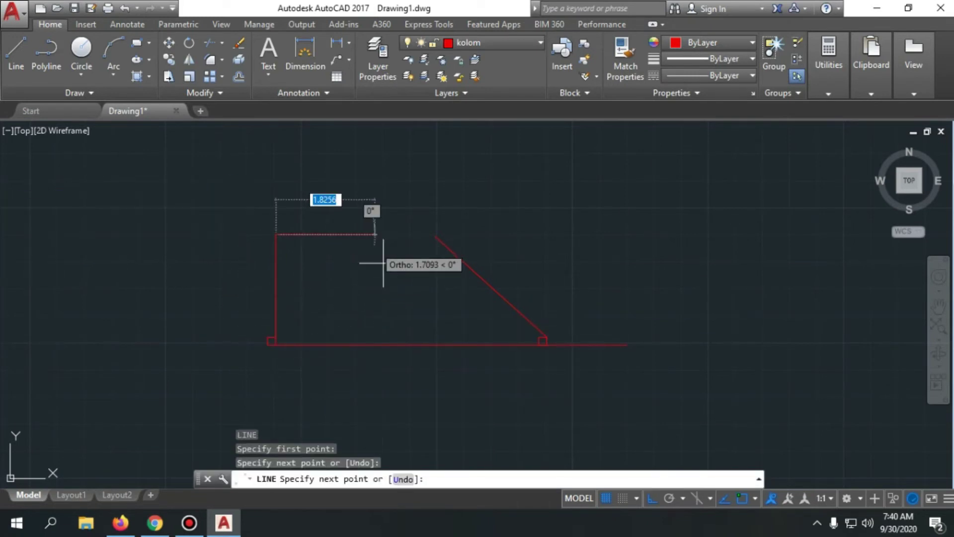
key("Escape")
- Erase the vertical line above the left column and the diagonal line rising from the right column
left_click(292, 240)
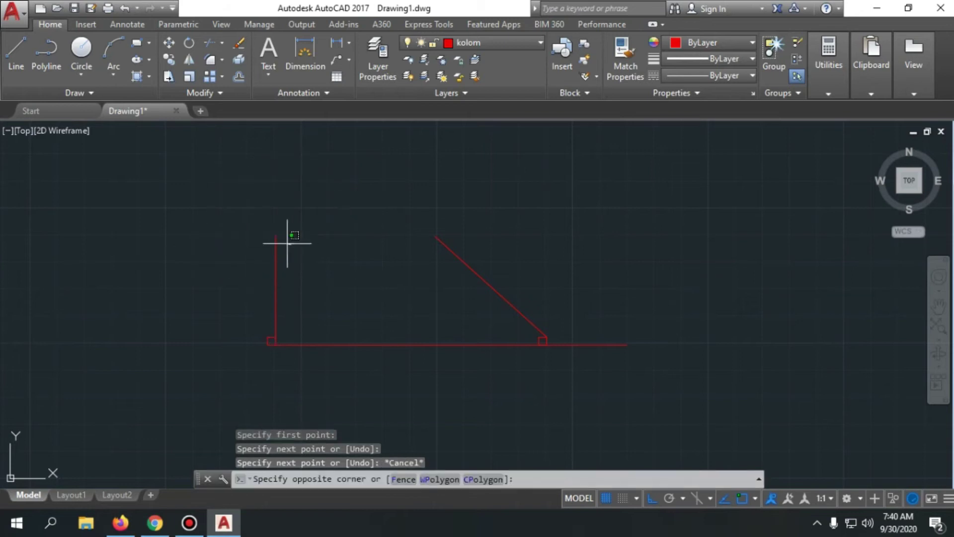
left_click(213, 205)
type("e")
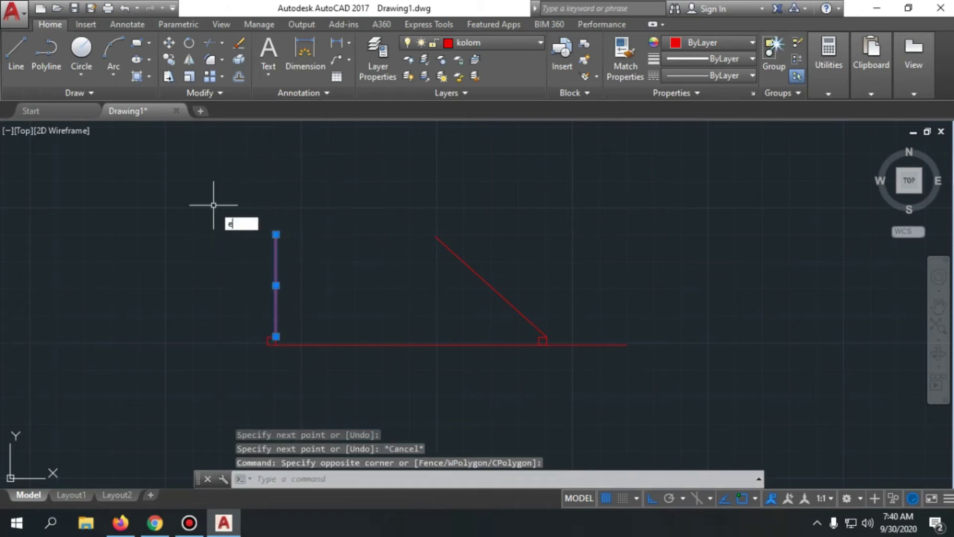
key("Return")
left_click(501, 265)
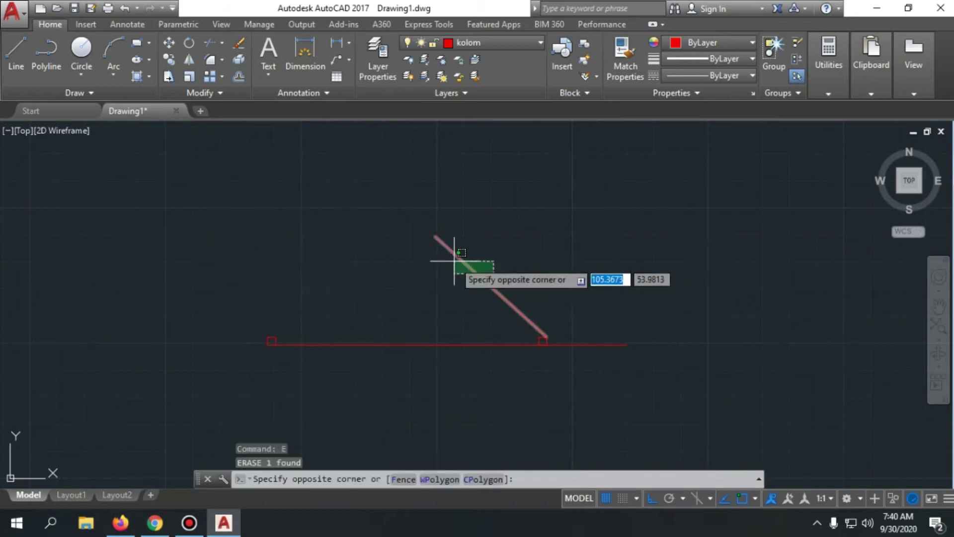
left_click(422, 239)
key("Delete")
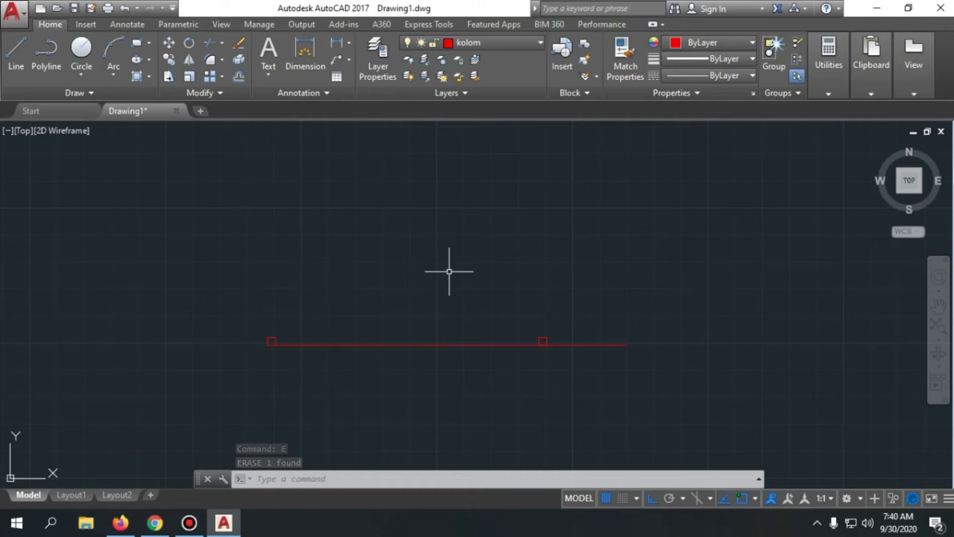
type("l")
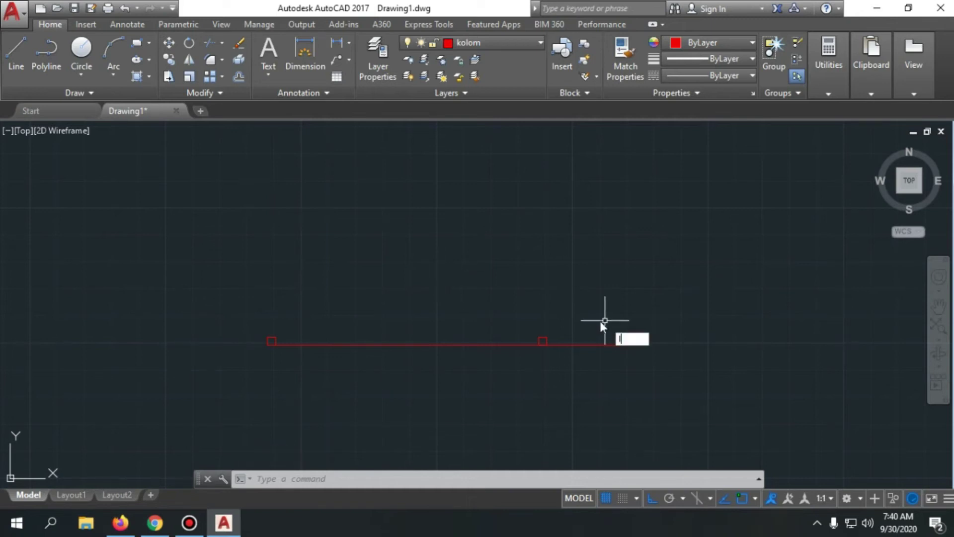
key("Return")
scroll(577, 333, "up", 3)
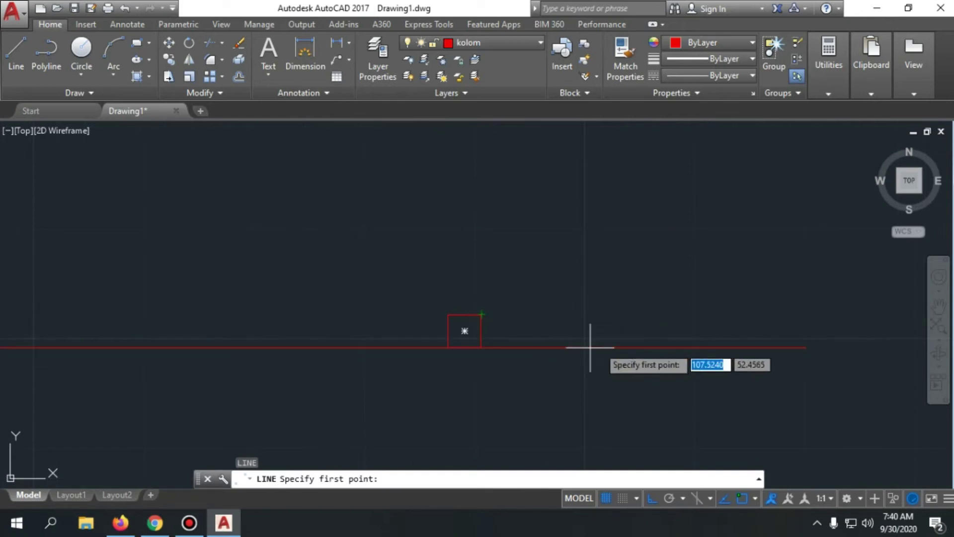
left_click(806, 347)
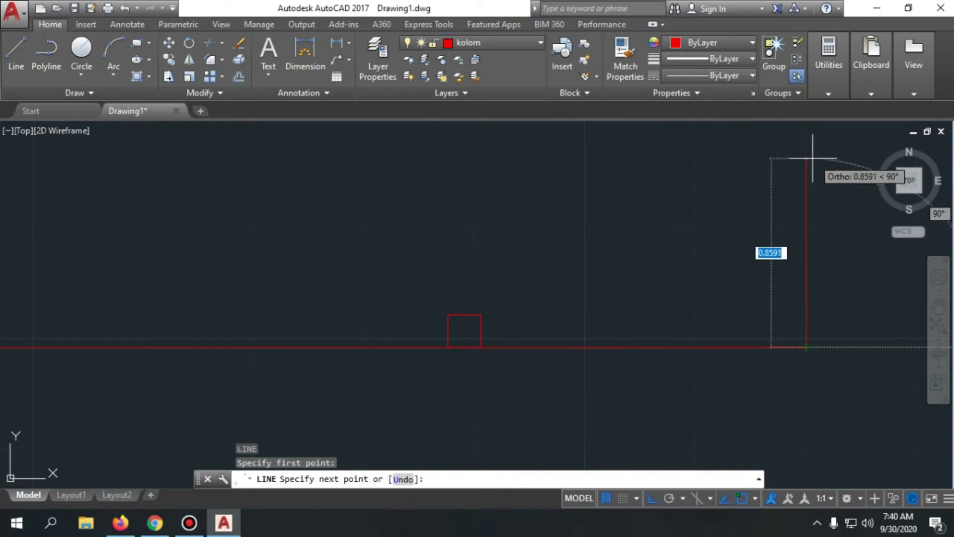
scroll(309, 362, "down", 5)
scroll(330, 315, "up", 5)
scroll(378, 233, "down", 4)
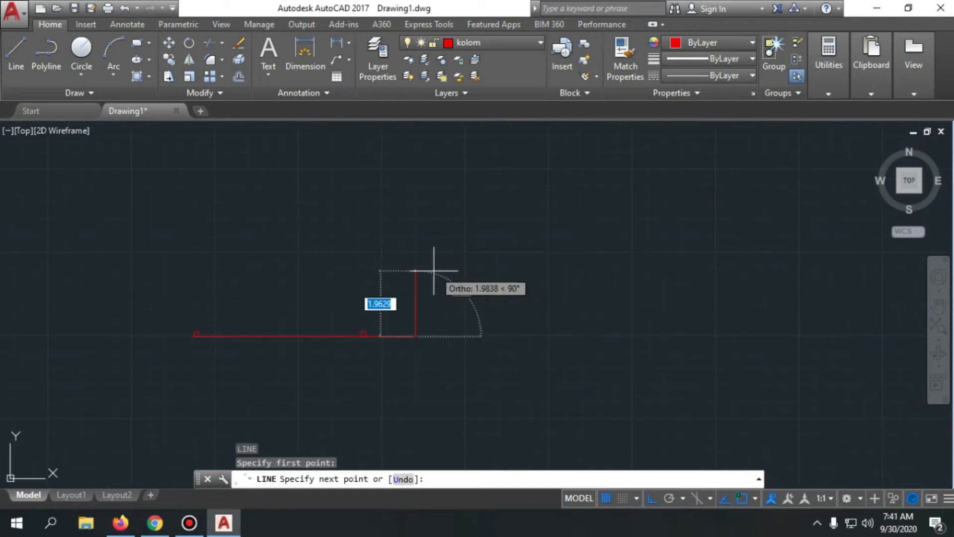
scroll(422, 267, "up", 2)
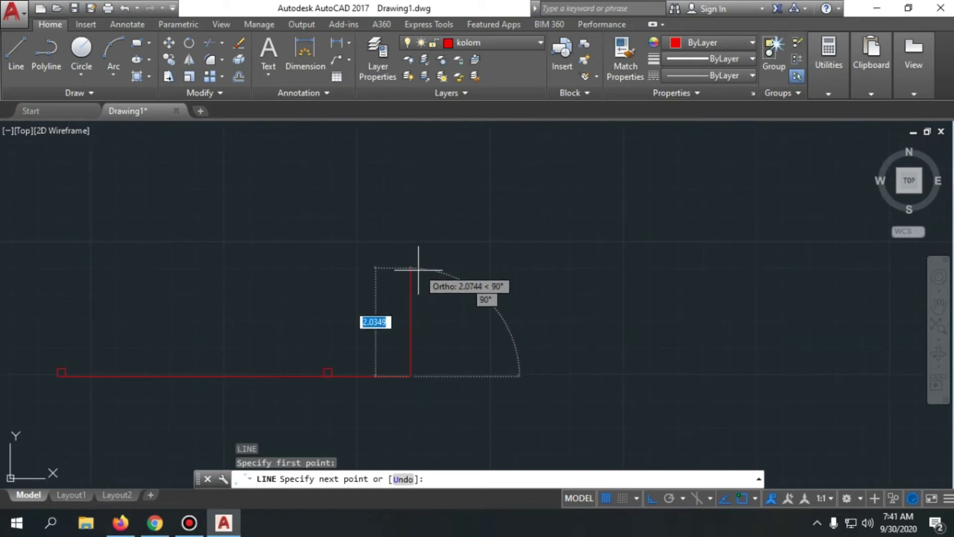
key("Escape")
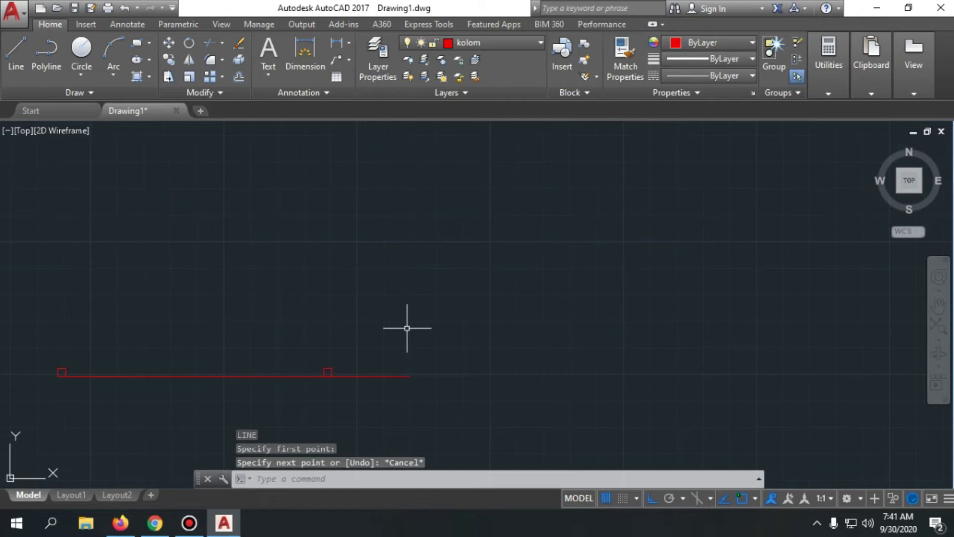
- Draw a vertical line 1.5 long upward from the right end of the horizontal line
type("l")
key("Return")
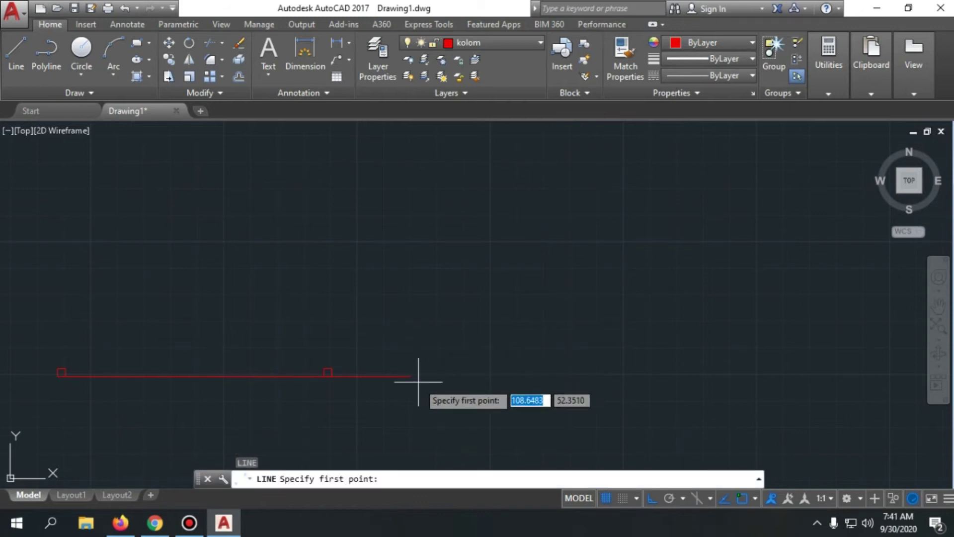
left_click(411, 376)
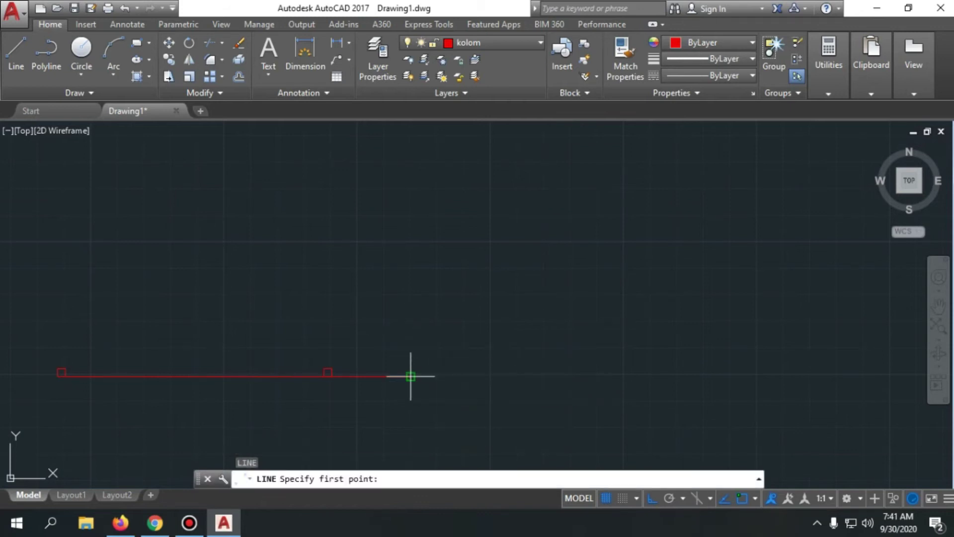
left_click(410, 376)
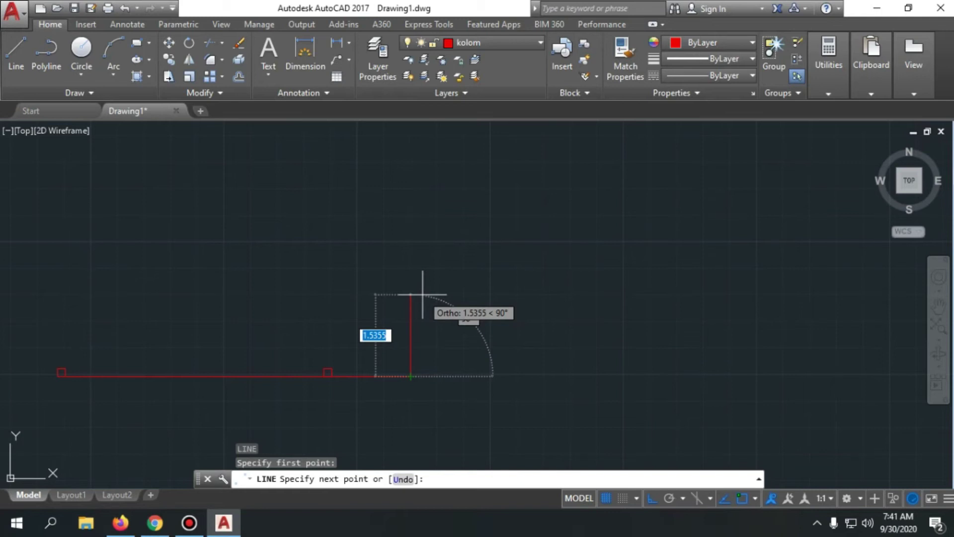
type("1")
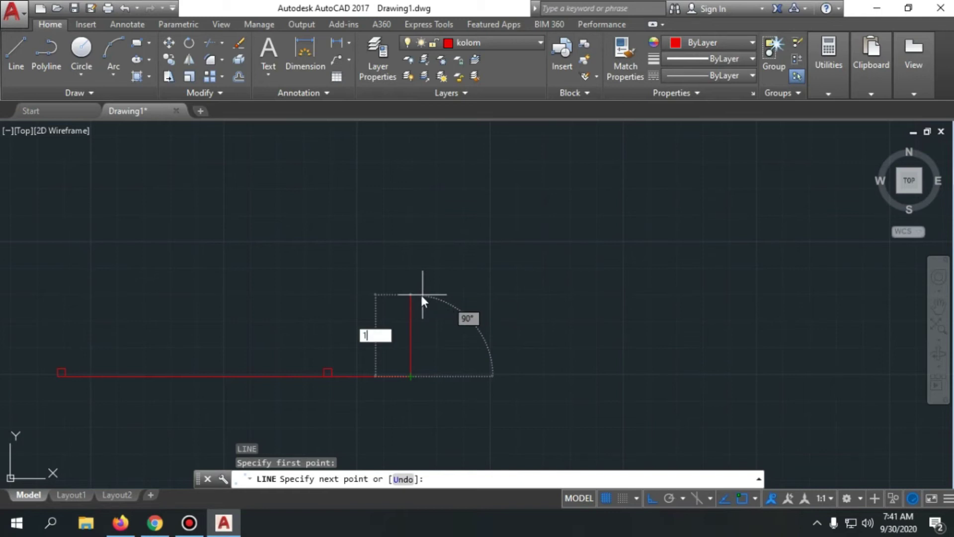
type(".5")
scroll(375, 338, "up", 2)
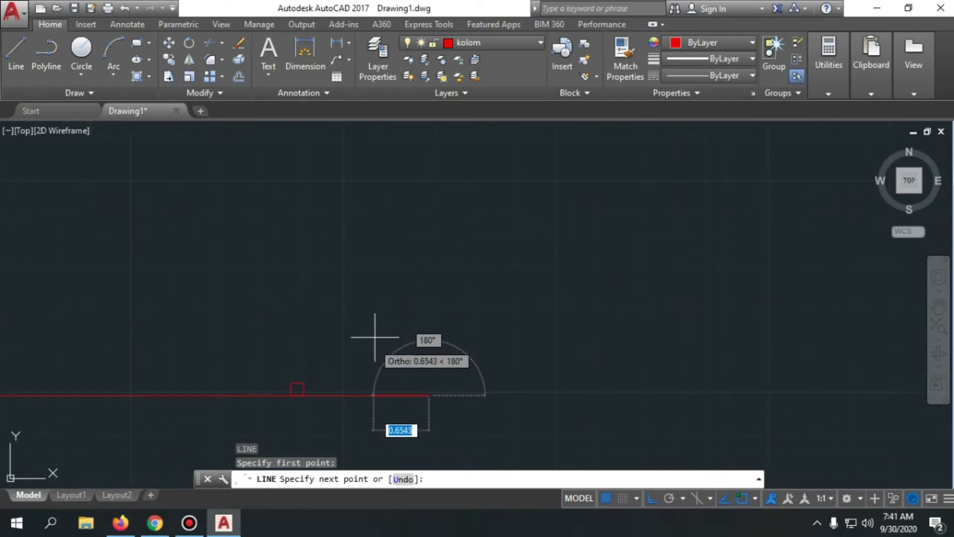
type("1.5")
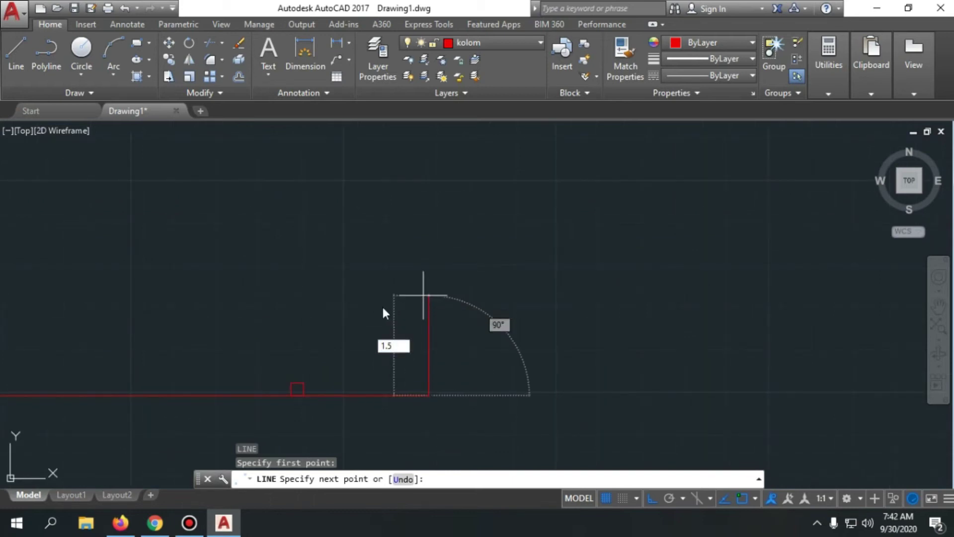
key("Return")
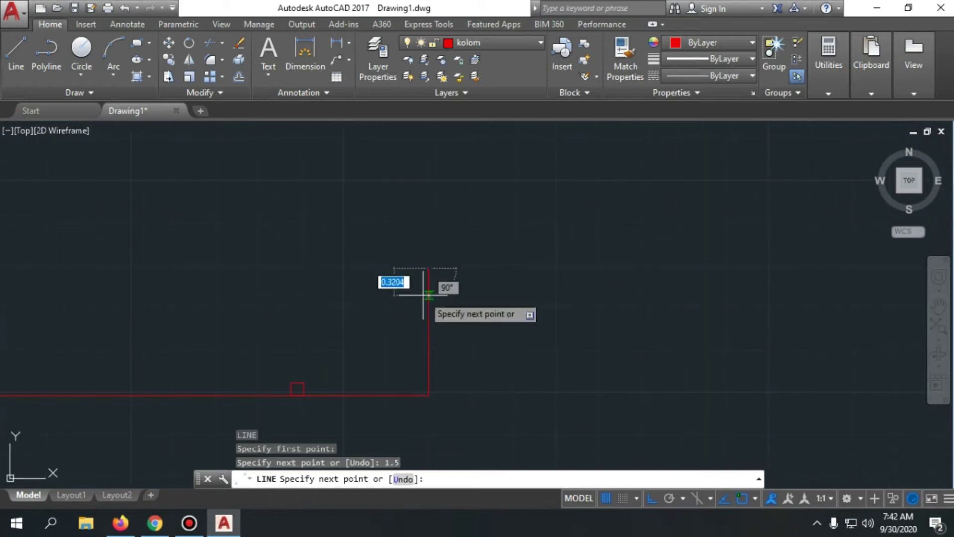
key("Escape")
- Erase the horizontal line under the columns together with the vertical line at its right end
scroll(500, 273, "down", 2)
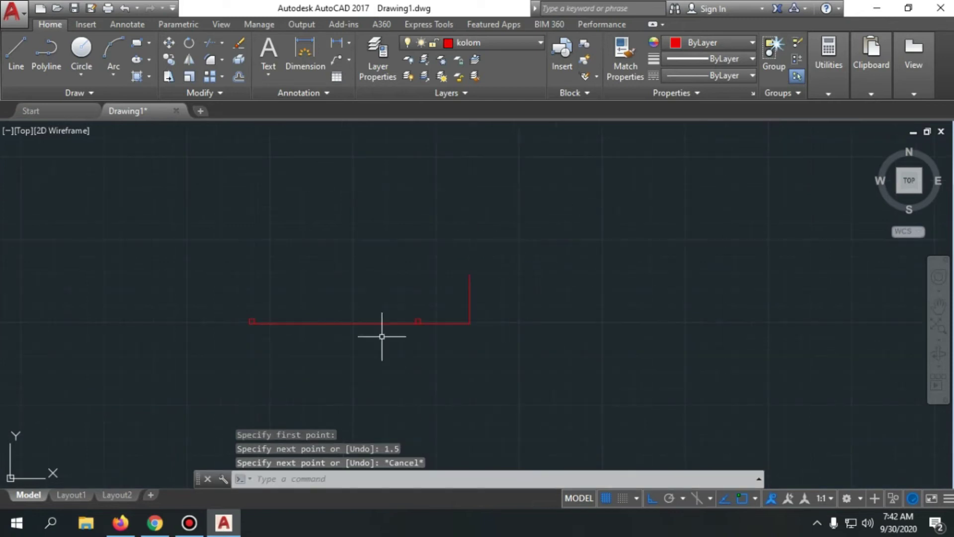
scroll(413, 319, "up", 2)
scroll(476, 359, "up", 2)
scroll(513, 388, "down", 4)
scroll(469, 375, "up", 2)
left_click(642, 389)
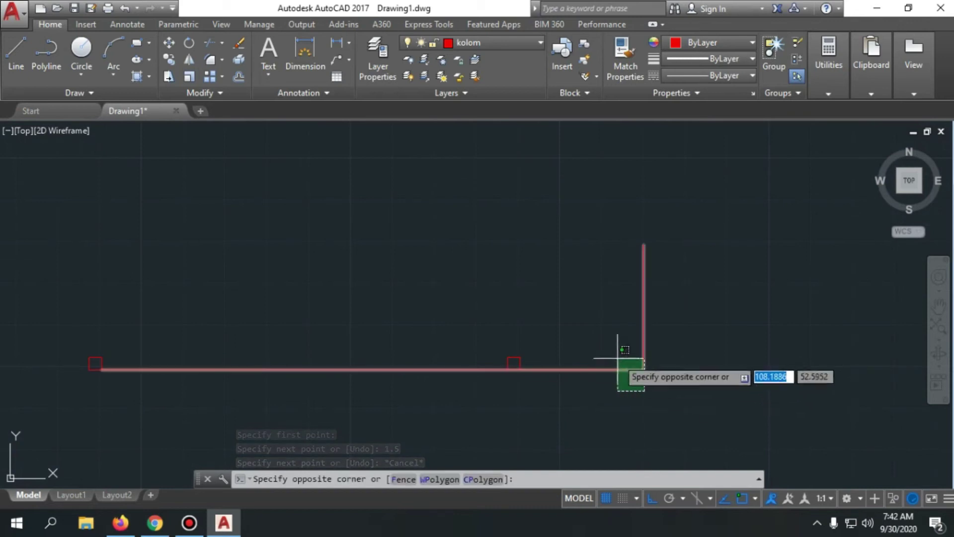
left_click(614, 352)
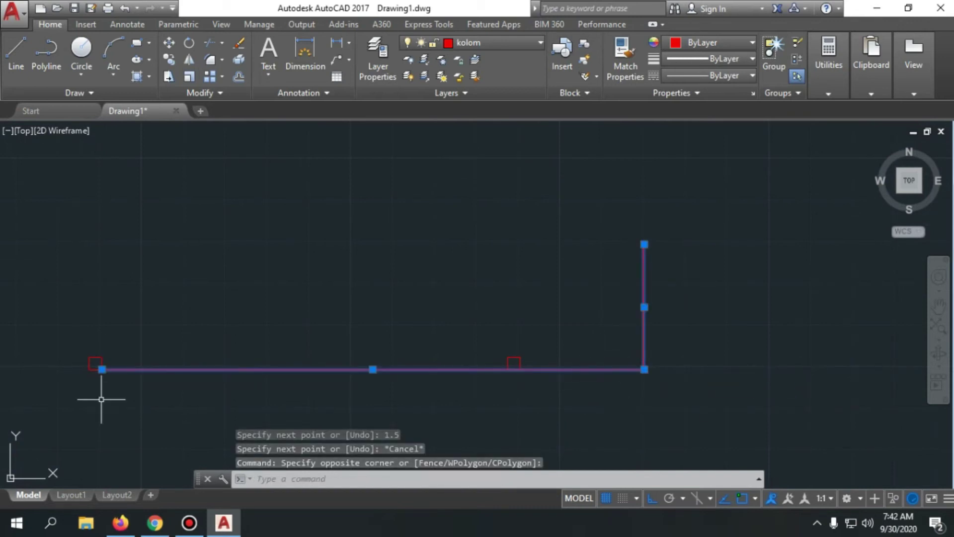
scroll(87, 358, "up", 2)
scroll(110, 371, "down", 3)
scroll(355, 381, "up", 5)
scroll(422, 358, "down", 3)
scroll(437, 361, "down", 2)
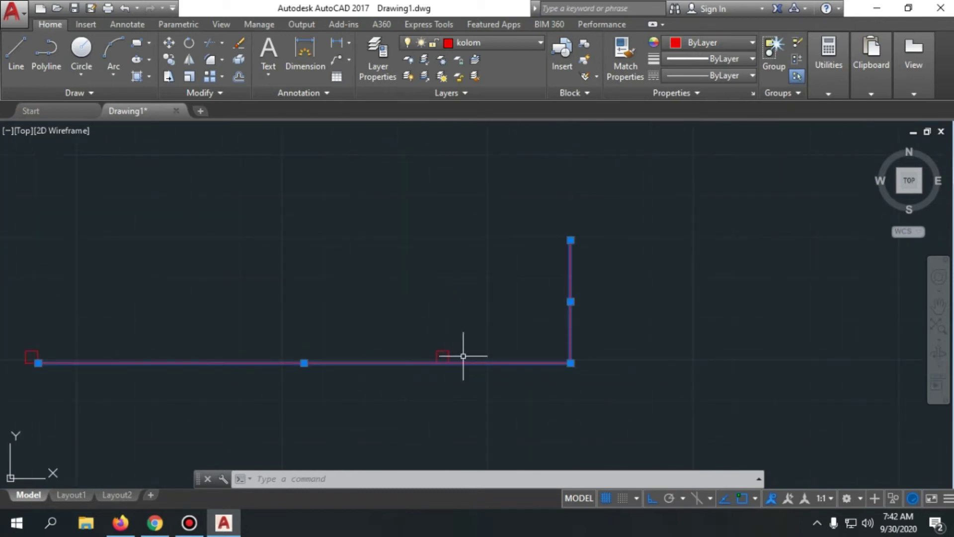
type("E")
key("Return")
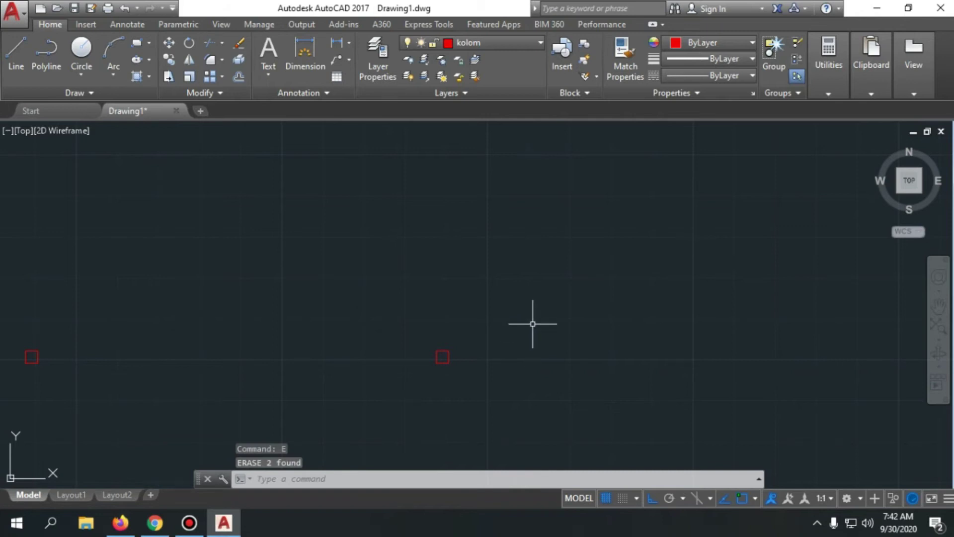
- Copy both columns 6 units straight up, using the midpoint of the right column's right side as base point
scroll(482, 333, "down", 4)
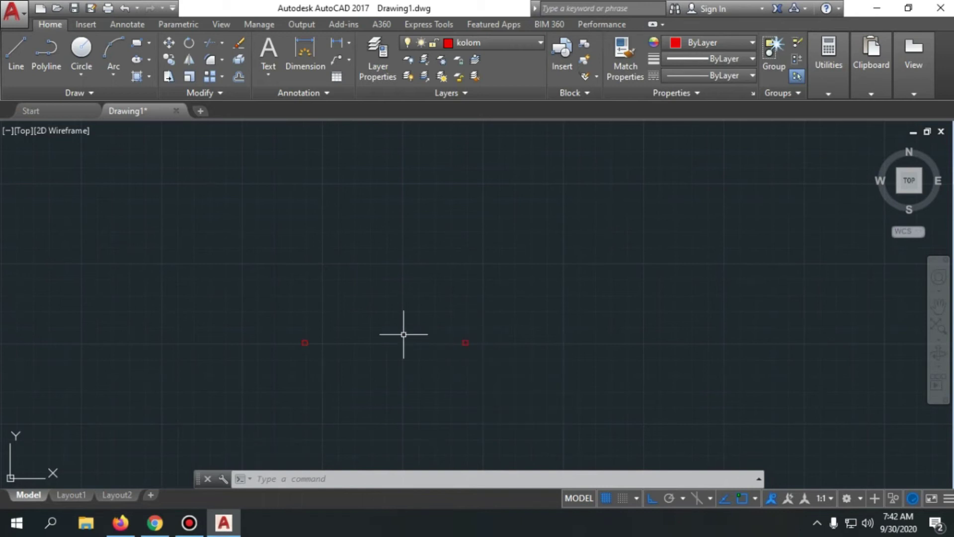
scroll(373, 345, "up", 2)
left_click(590, 388)
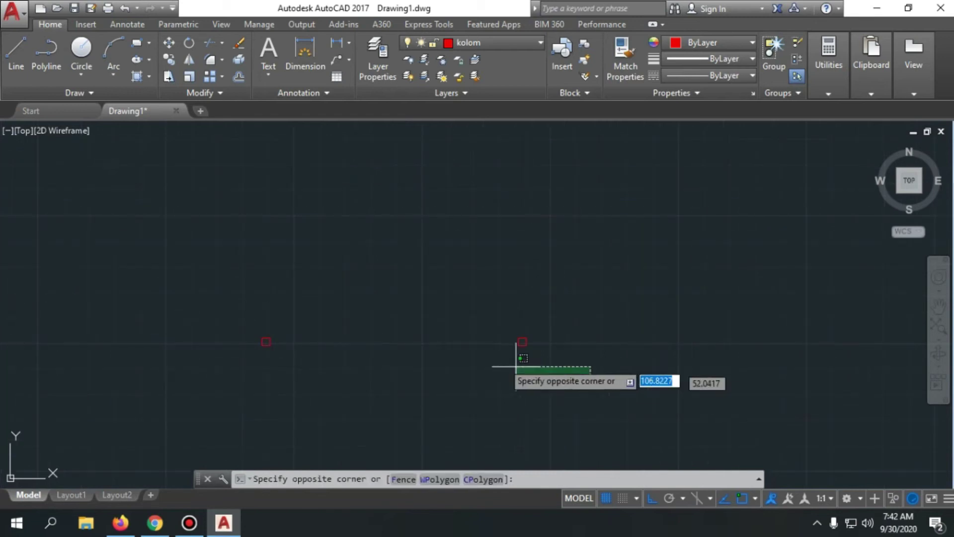
left_click(206, 309)
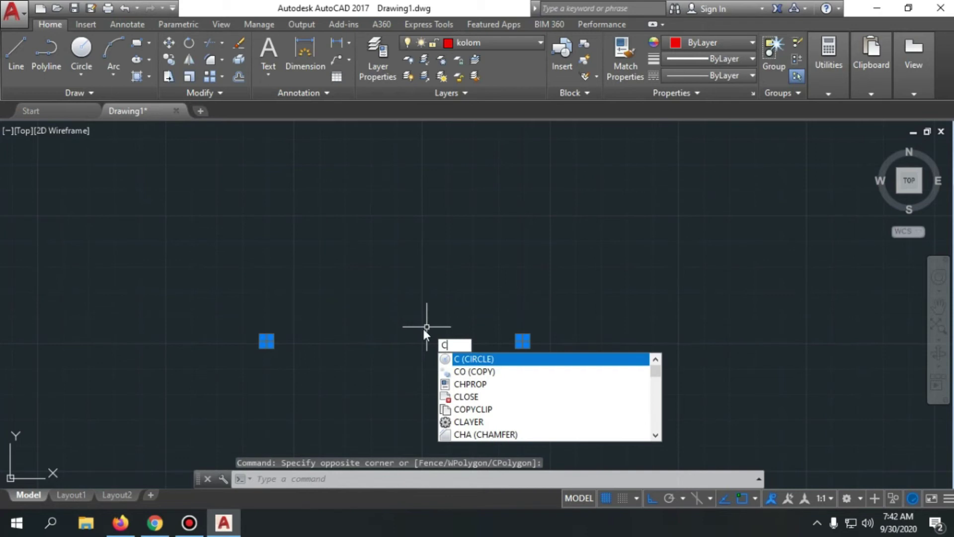
type("o")
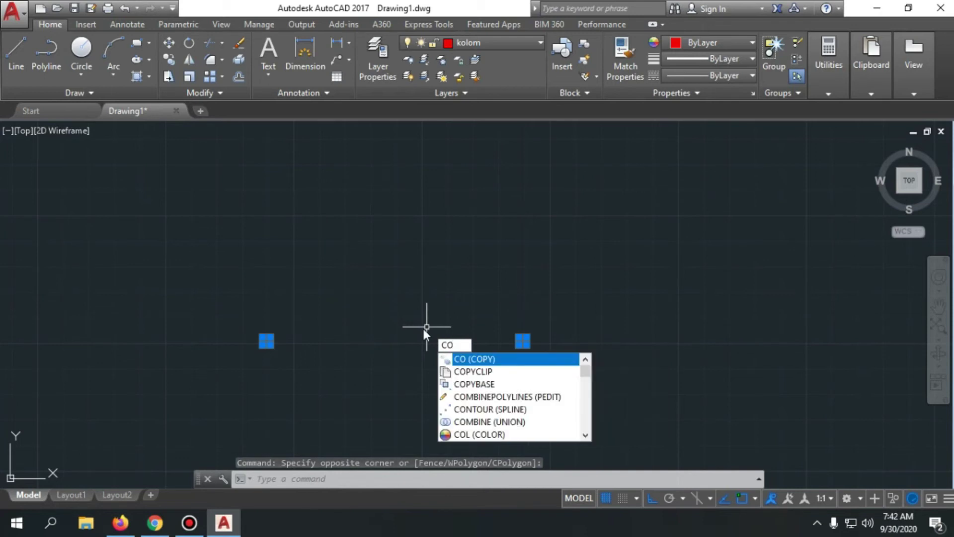
key("Return")
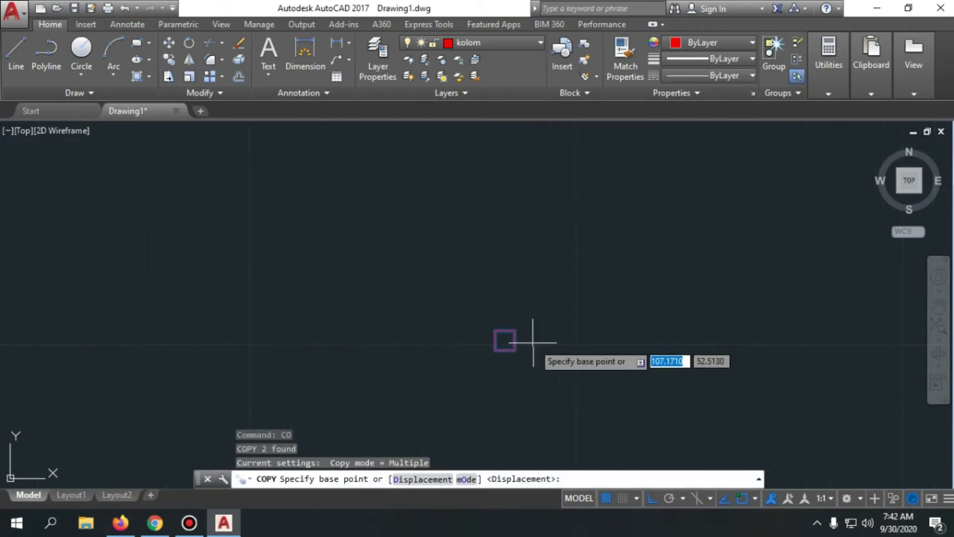
scroll(517, 341, "up", 4)
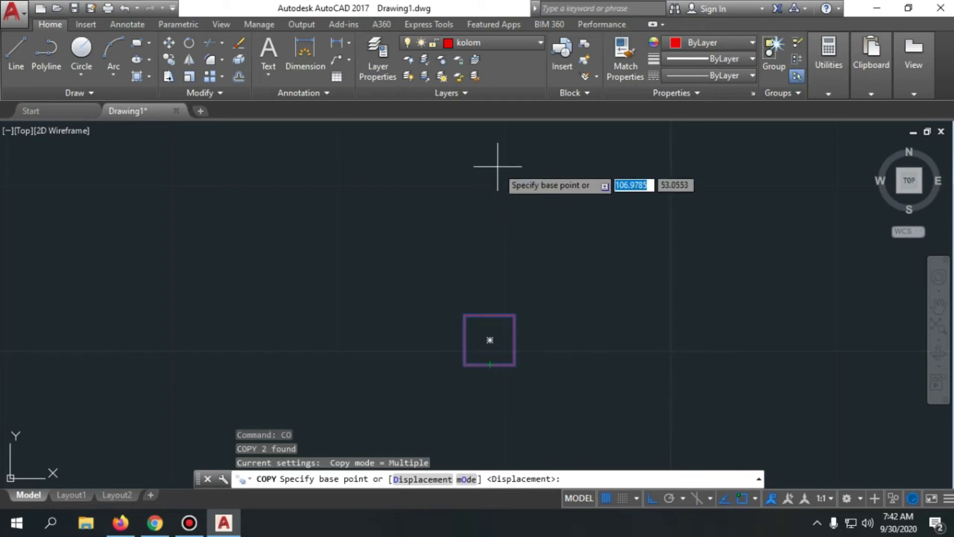
left_click(518, 341)
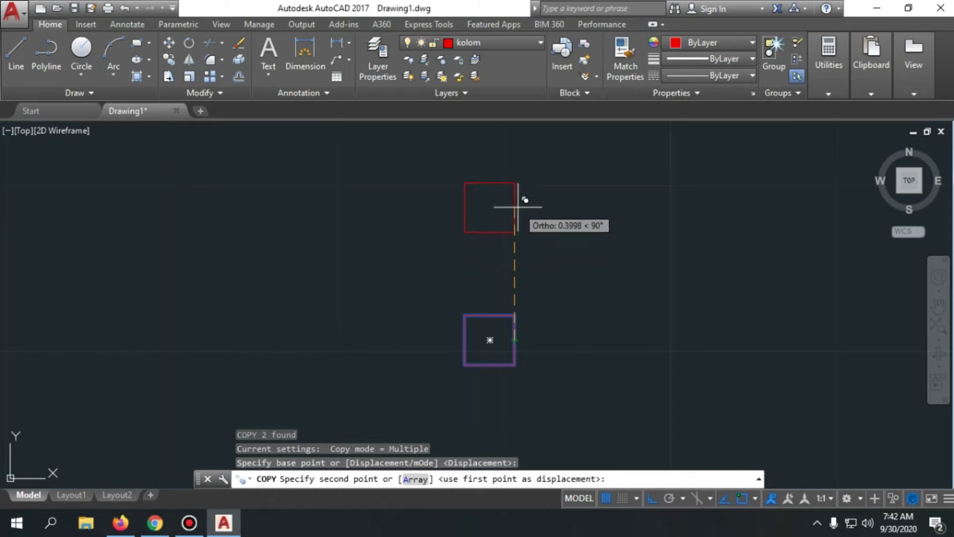
type("6")
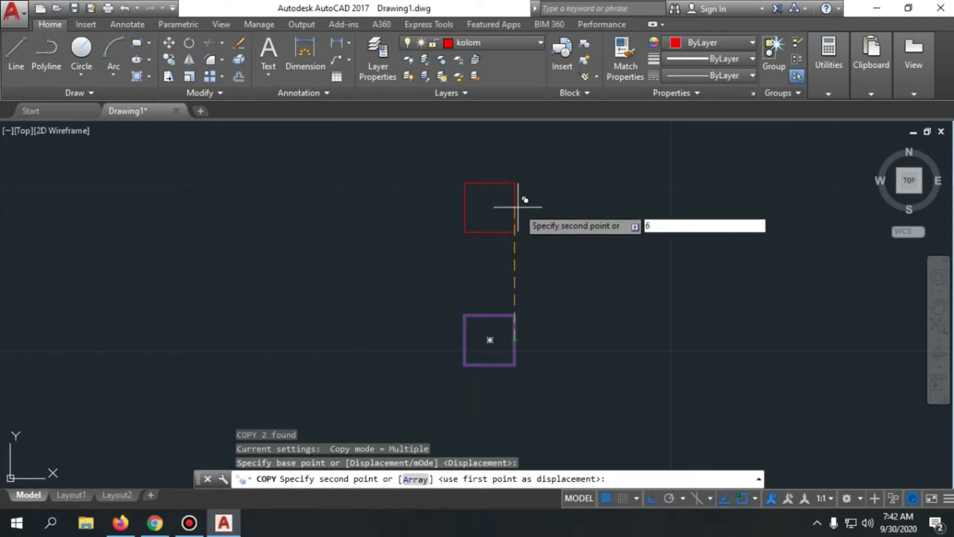
key("Return")
scroll(520, 209, "down", 3)
scroll(550, 315, "up", 3)
key("Escape")
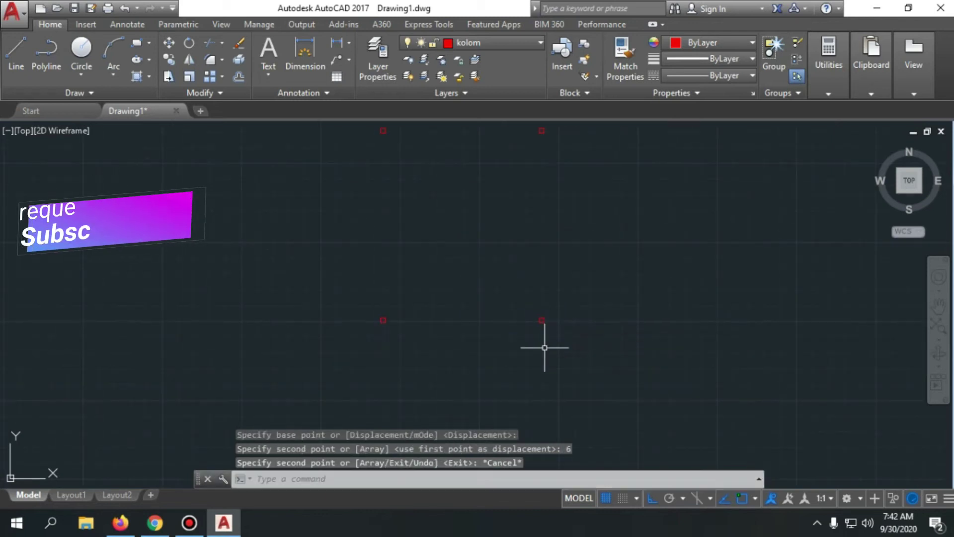
scroll(547, 131, "up", 3)
middle_click_drag(547, 131, 534, 166)
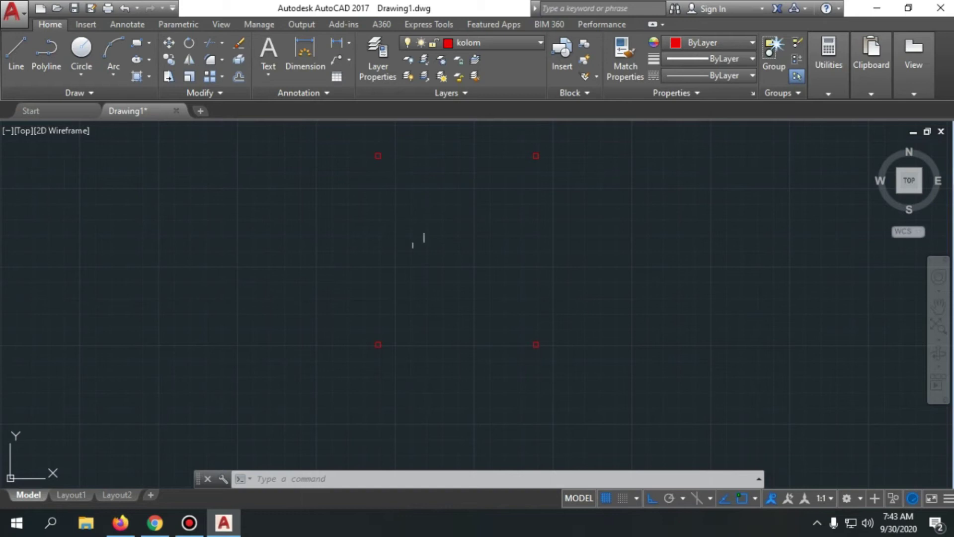
- Examine the four columns up close and as a whole layout
scroll(555, 135, "up", 4)
scroll(485, 149, "down", 4)
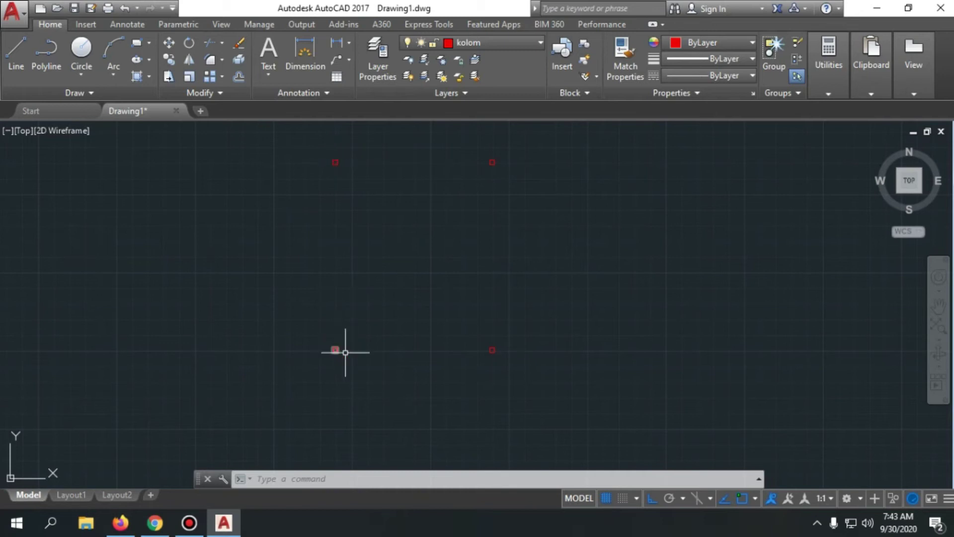
scroll(512, 251, "up", 2)
scroll(423, 365, "down", 2)
scroll(478, 393, "up", 6)
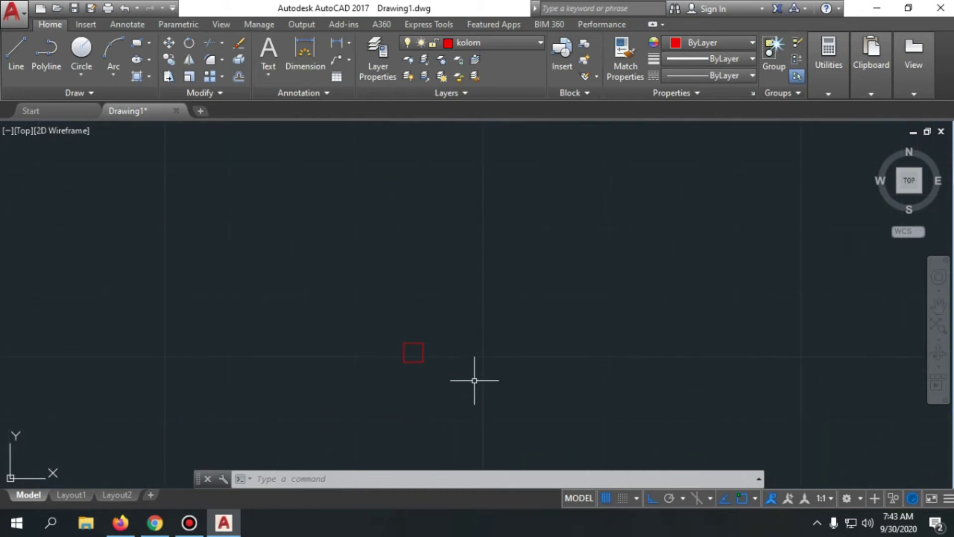
scroll(419, 369, "down", 4)
scroll(442, 430, "down", 2)
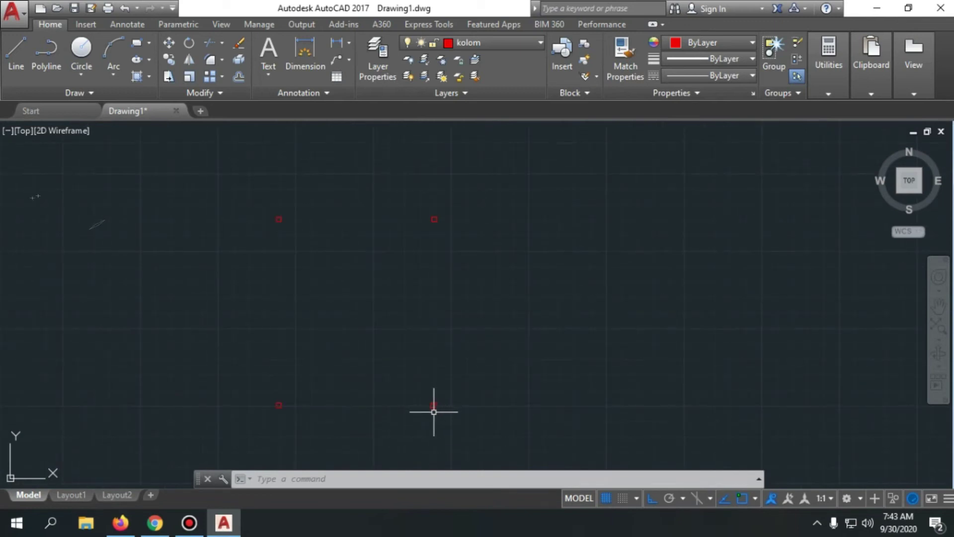
scroll(433, 411, "up", 4)
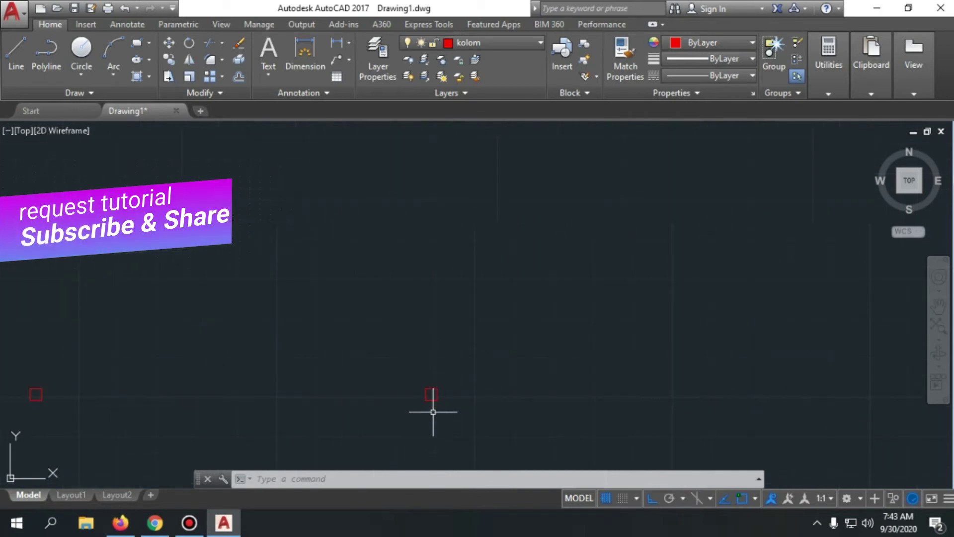
scroll(440, 398, "down", 4)
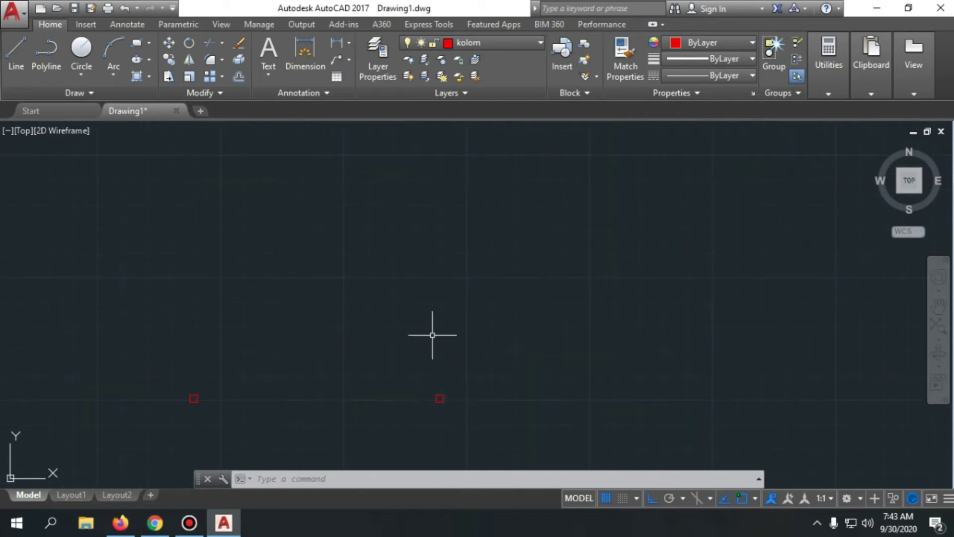
scroll(438, 397, "down", 2)
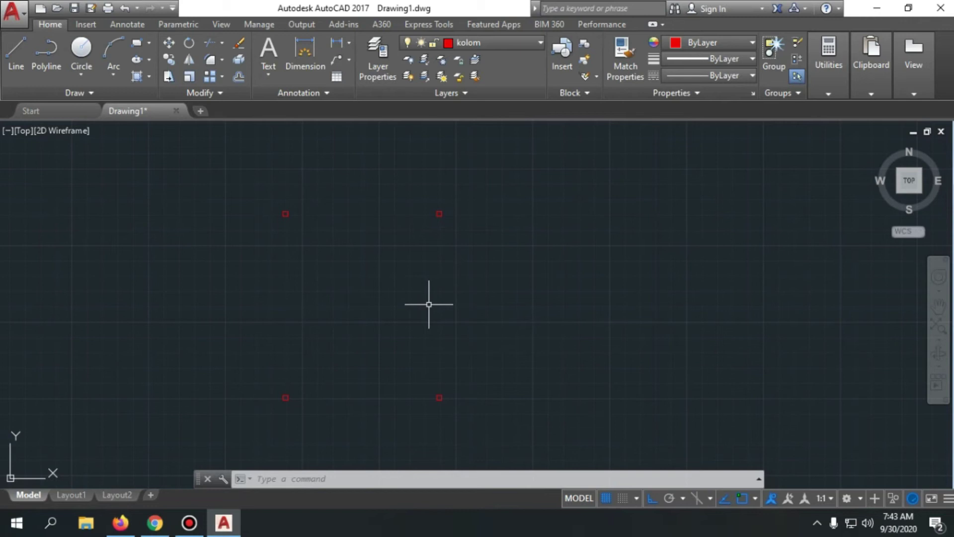
type("ML")
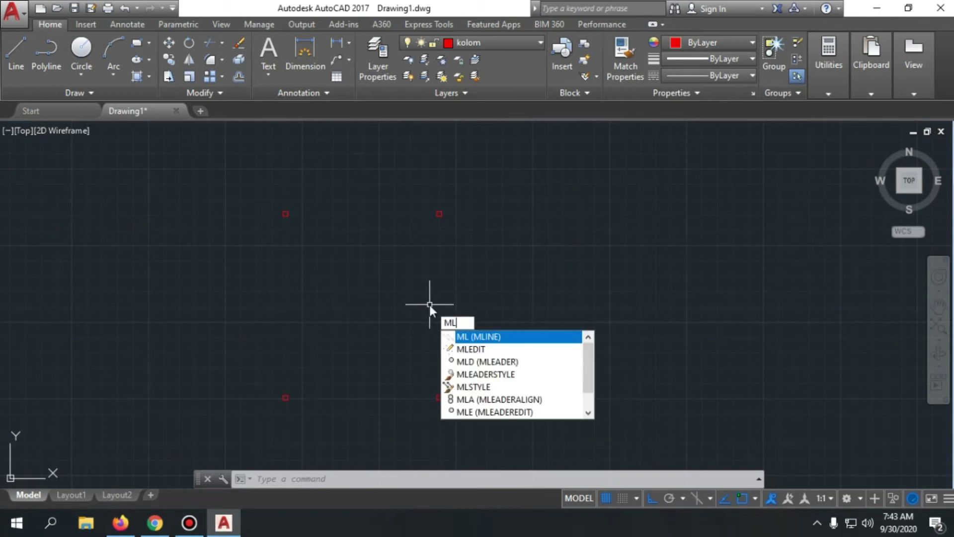
key("Return")
scroll(446, 411, "up", 3)
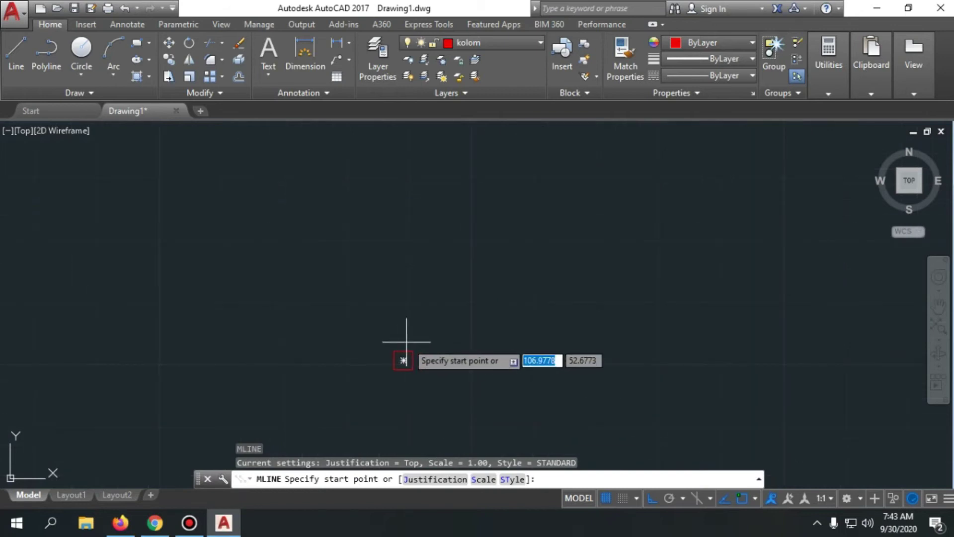
scroll(401, 352, "up", 4)
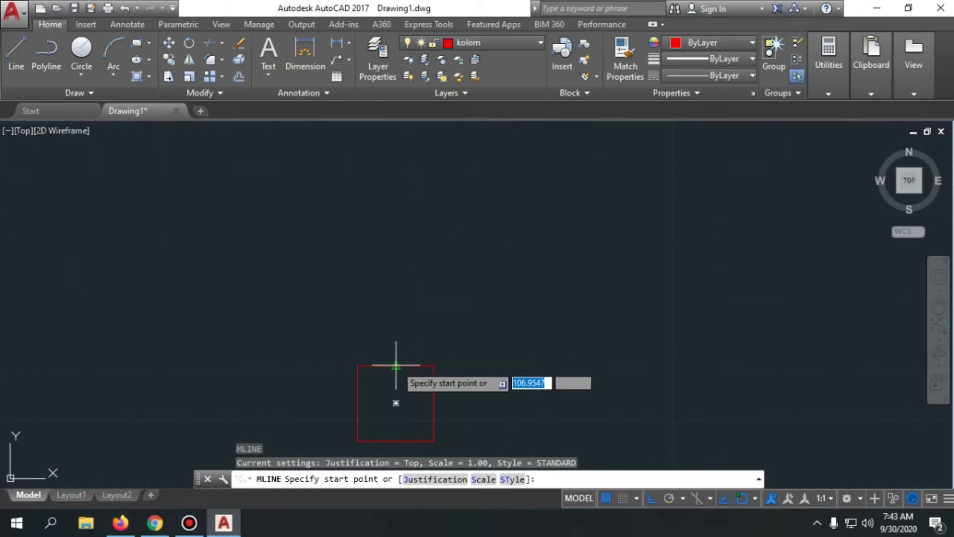
left_click(396, 365)
scroll(388, 258, "down", 6)
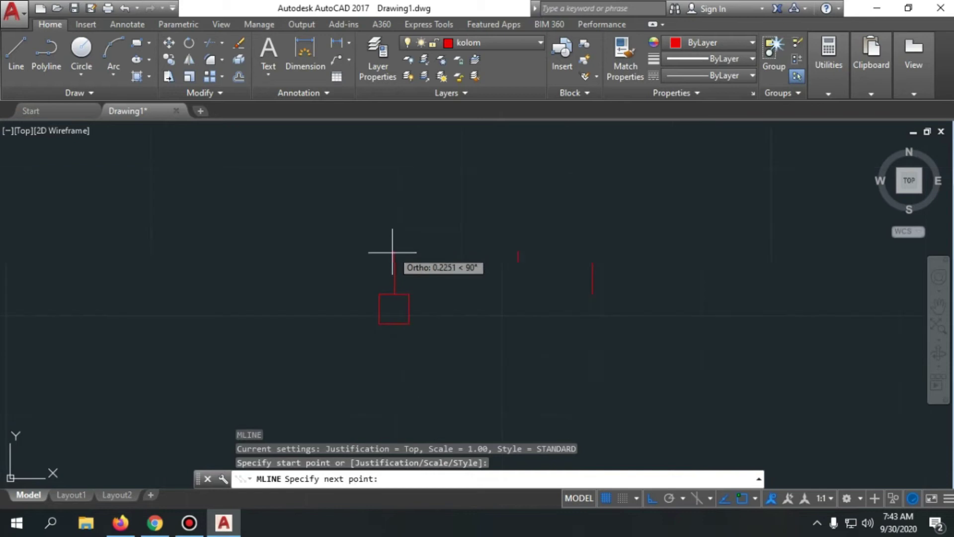
scroll(409, 247, "down", 3)
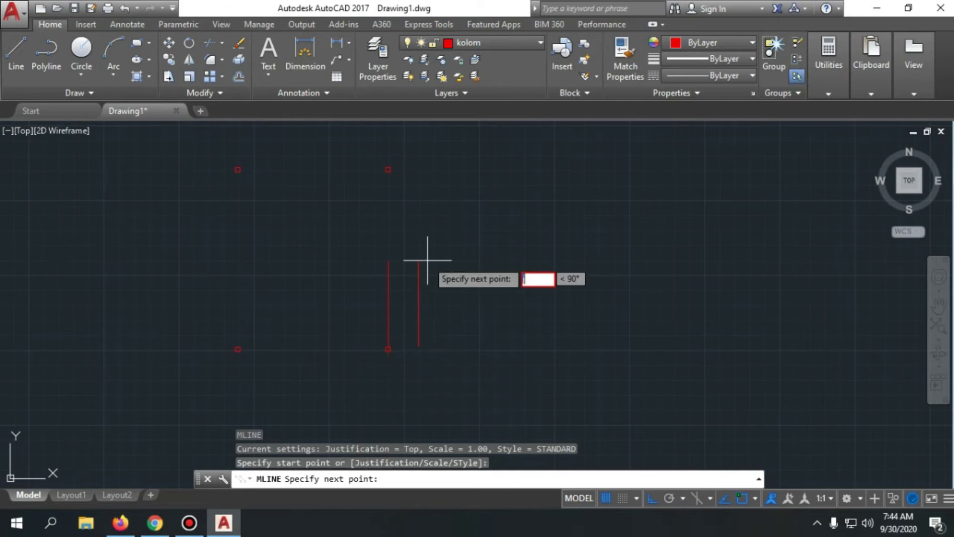
key("Escape")
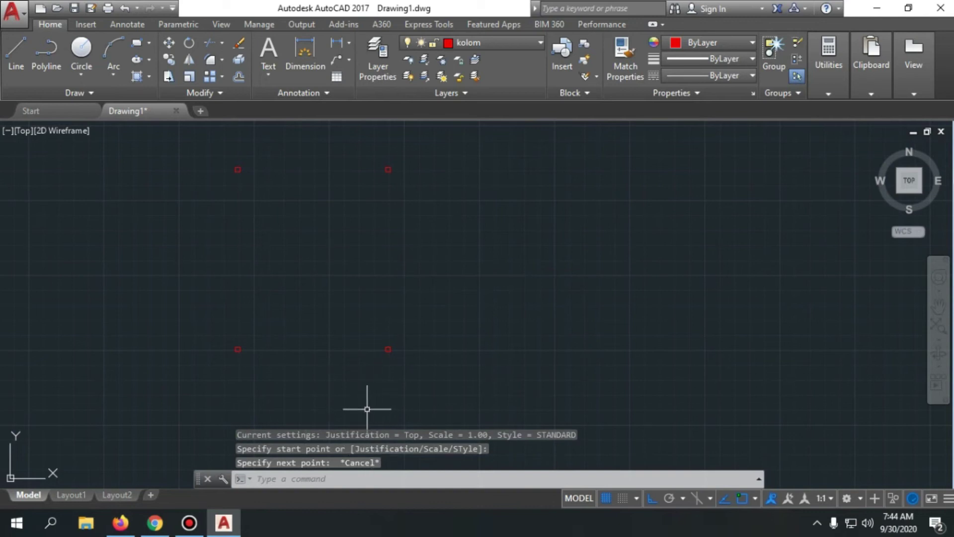
scroll(405, 350, "up", 8)
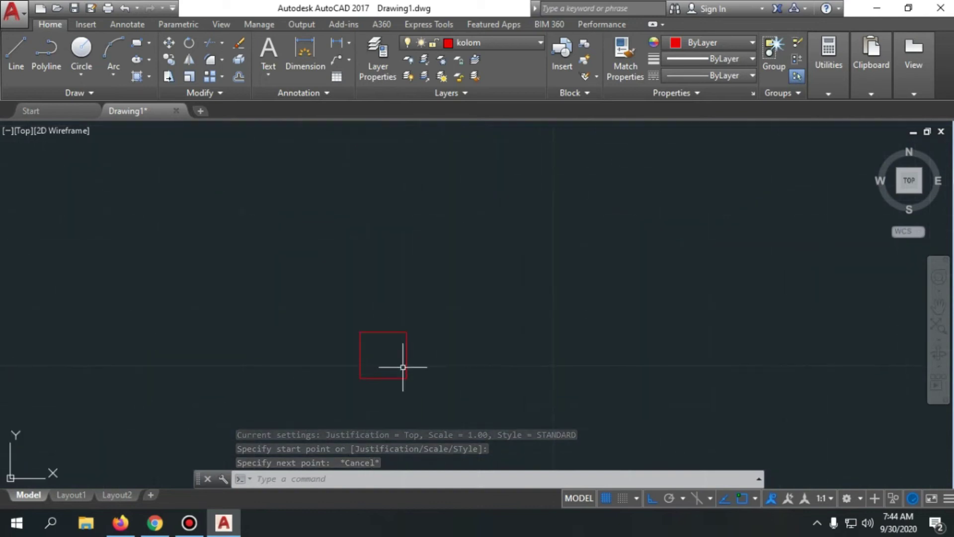
type("ml")
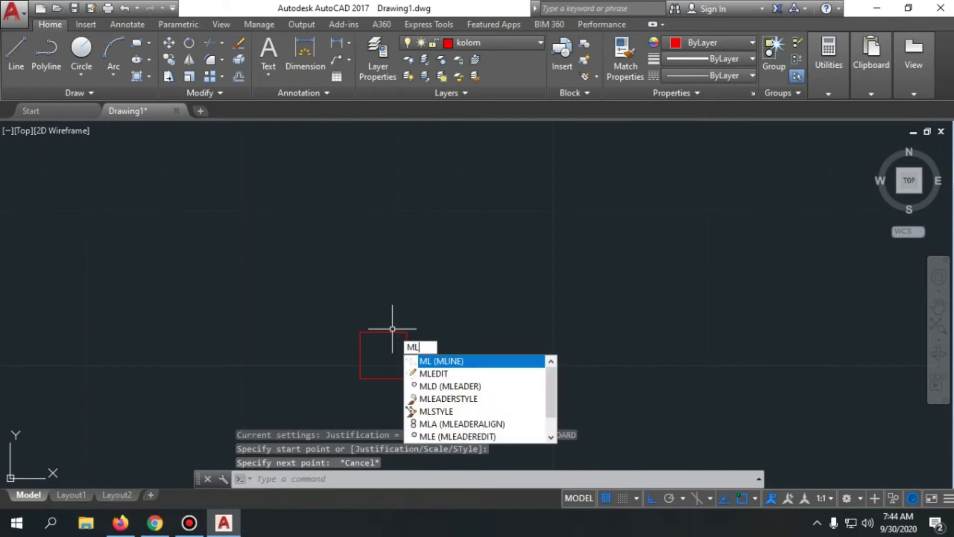
key("Return")
left_click(383, 331)
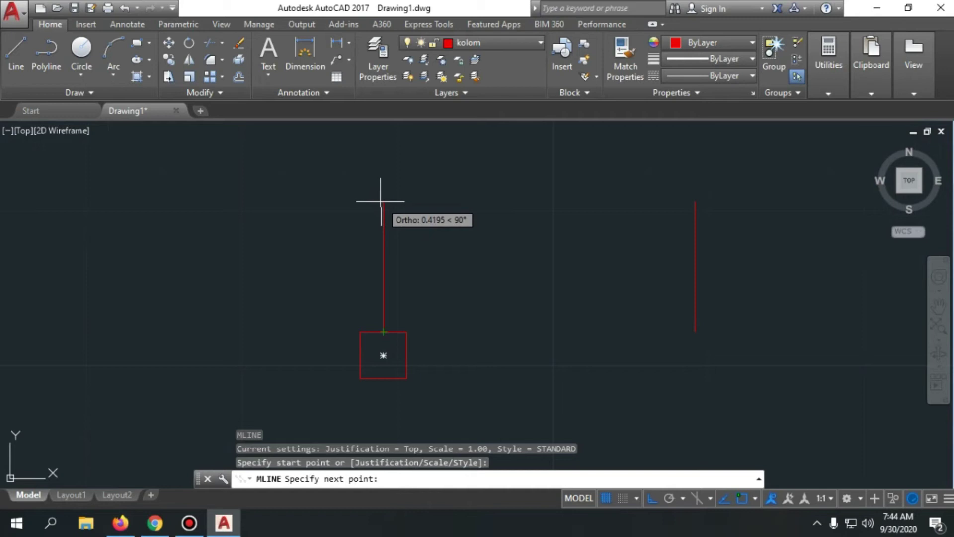
scroll(367, 283, "down", 8)
scroll(411, 286, "up", 6)
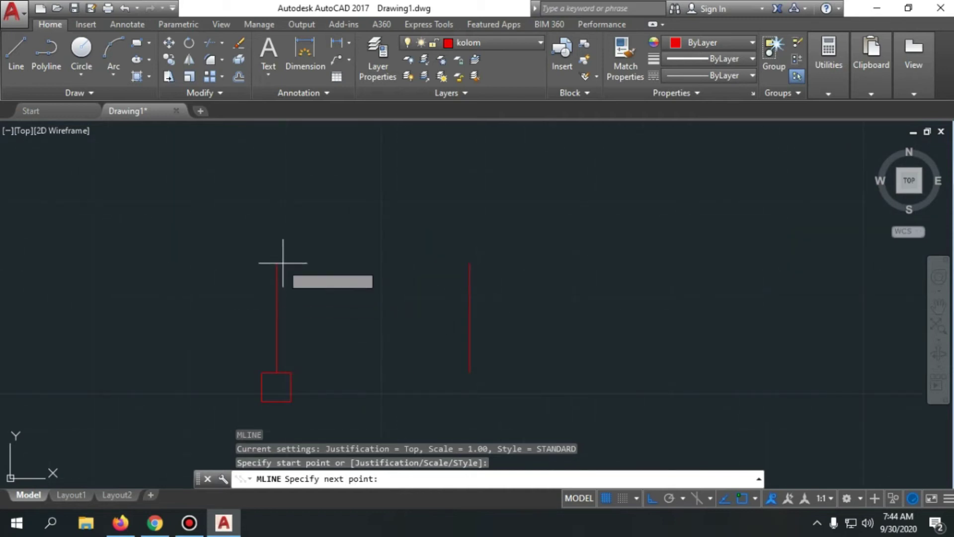
scroll(277, 271, "down", 2)
scroll(269, 272, "up", 3)
scroll(288, 288, "down", 3)
key("Escape")
- Start a multiline and set its justification to Zero
type("ml")
key("Return")
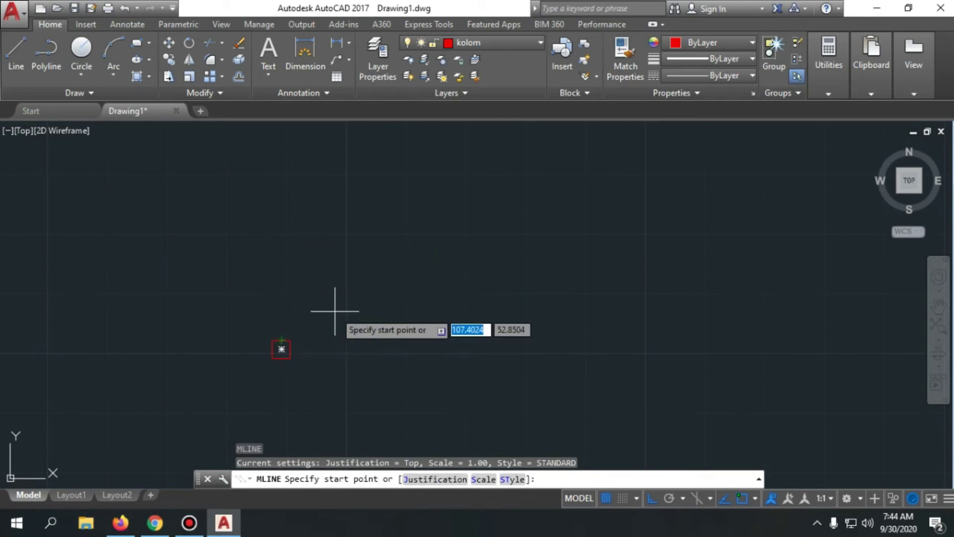
type("j")
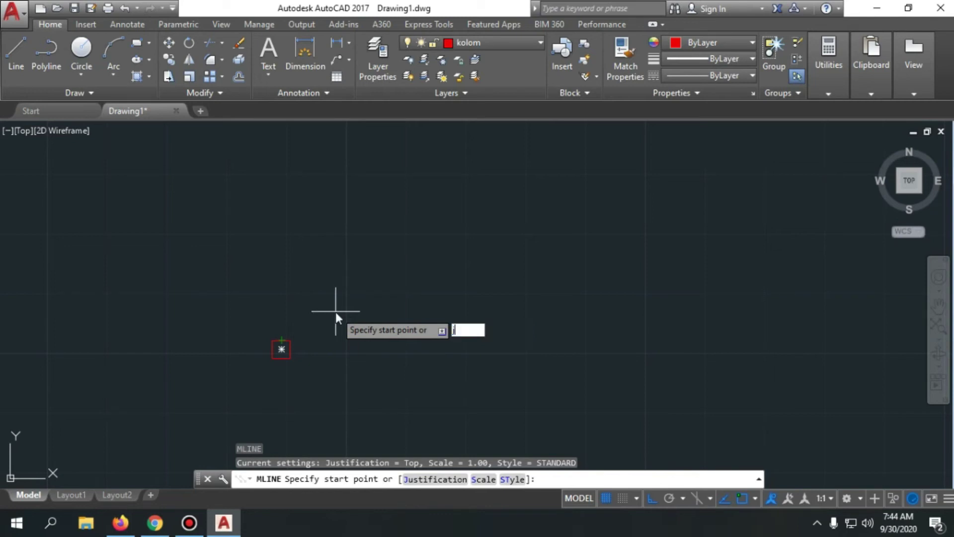
key("Return")
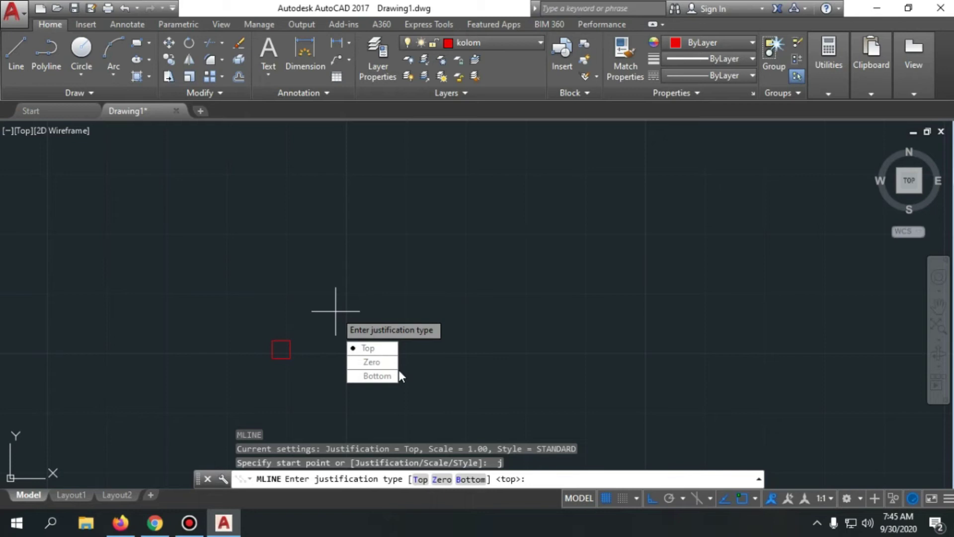
type("z")
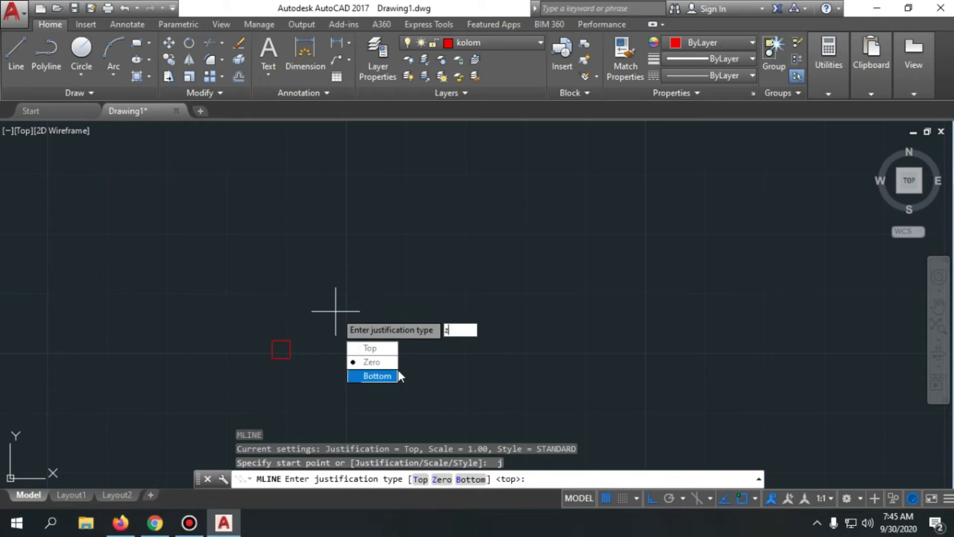
key("Return")
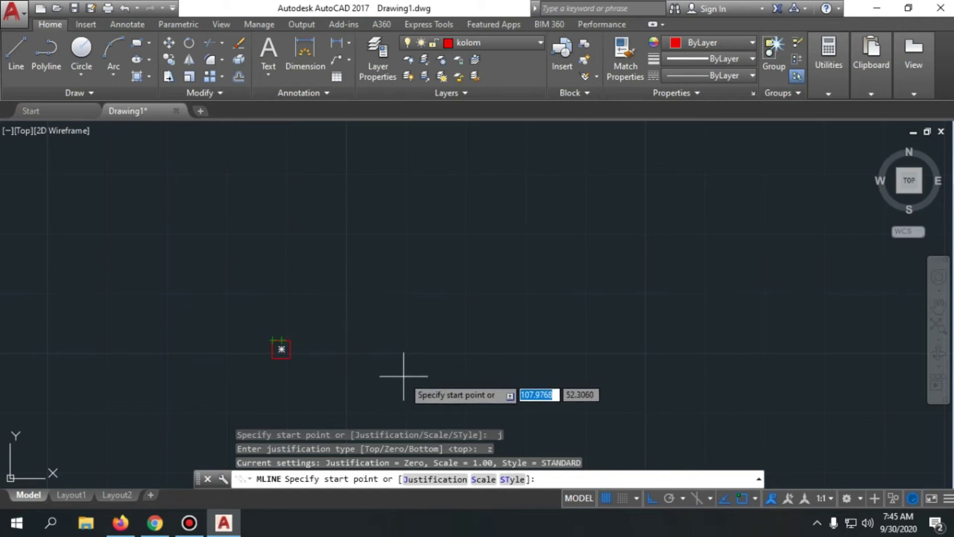
- Set the multiline scale to 0.15
type("sc")
key("Return")
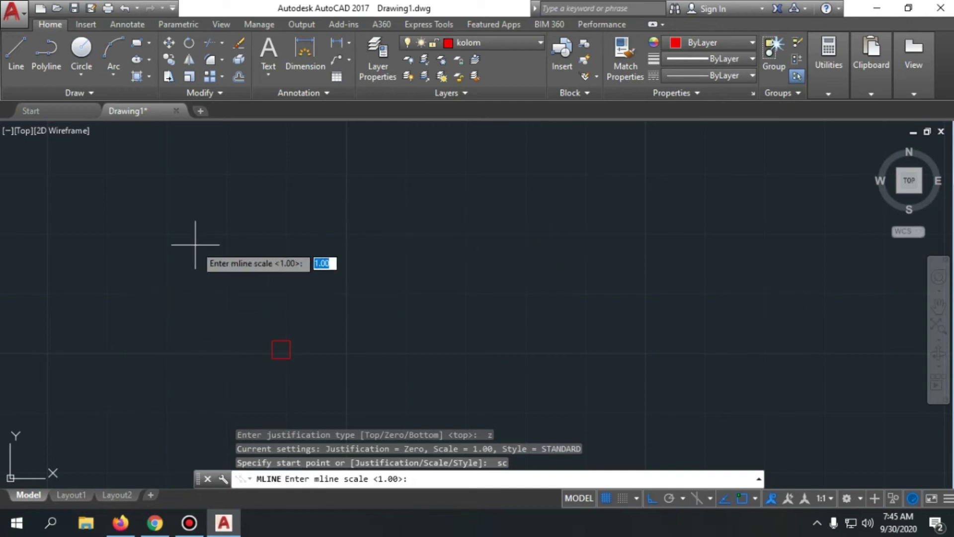
type("0")
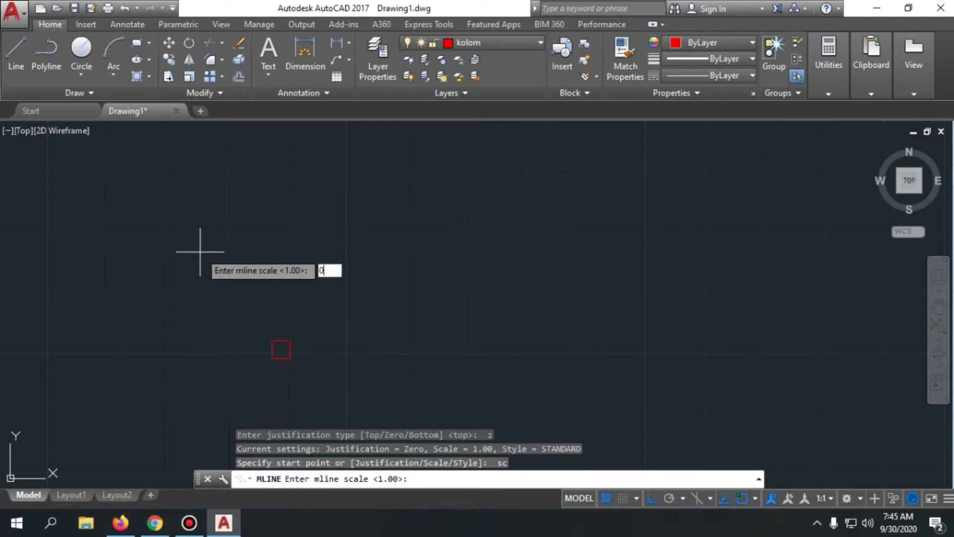
type(".15")
key("Return")
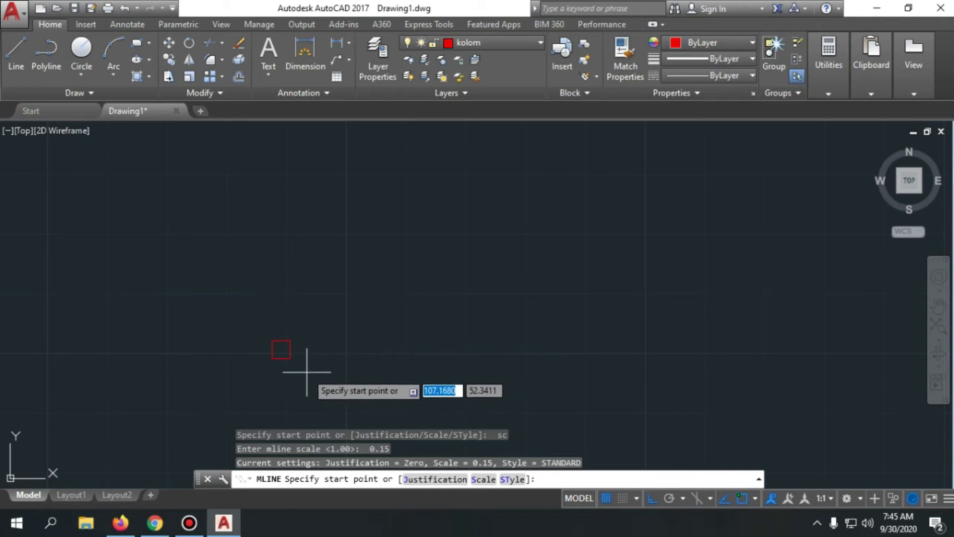
- Draw a vertical multiline from the midpoint of the lower right column's top side up to the upper right column
scroll(289, 356, "up", 5)
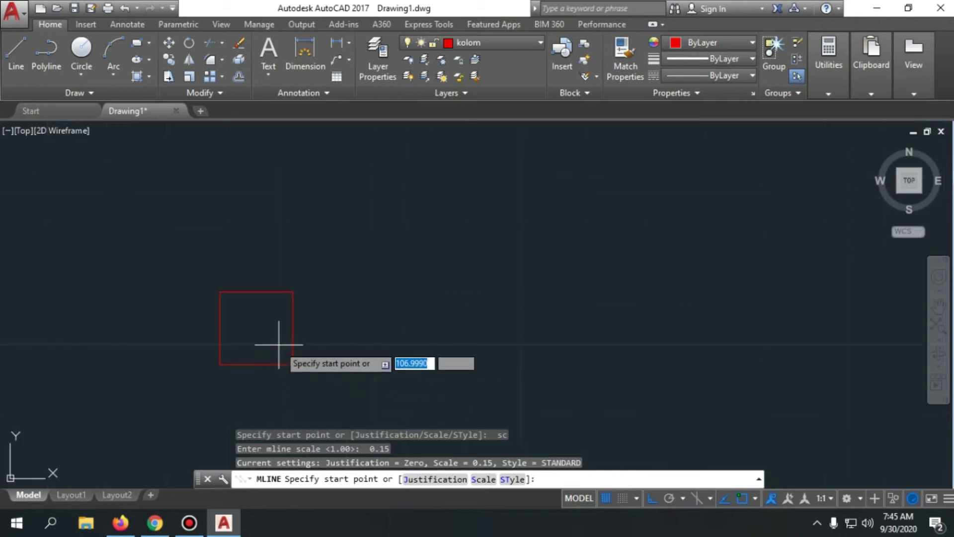
left_click(256, 292)
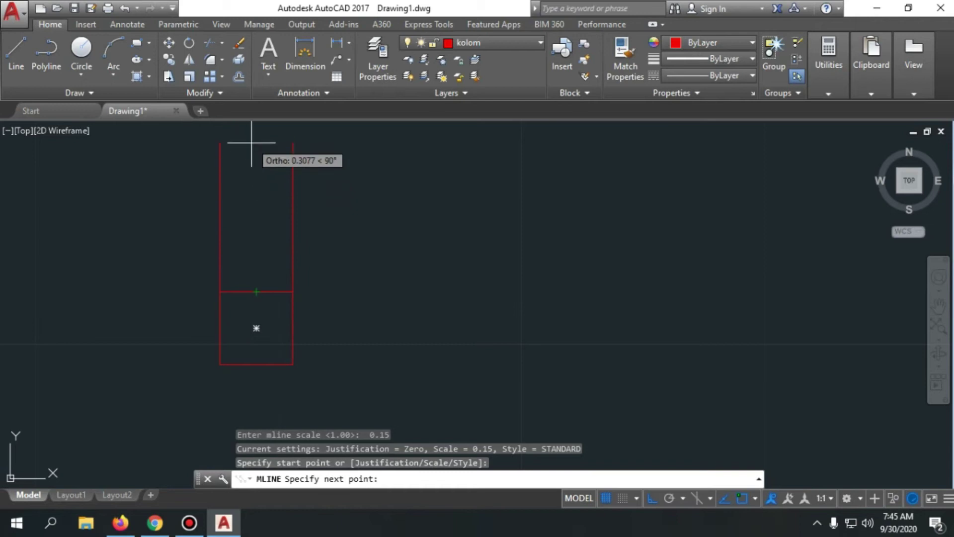
scroll(258, 329, "down", 10)
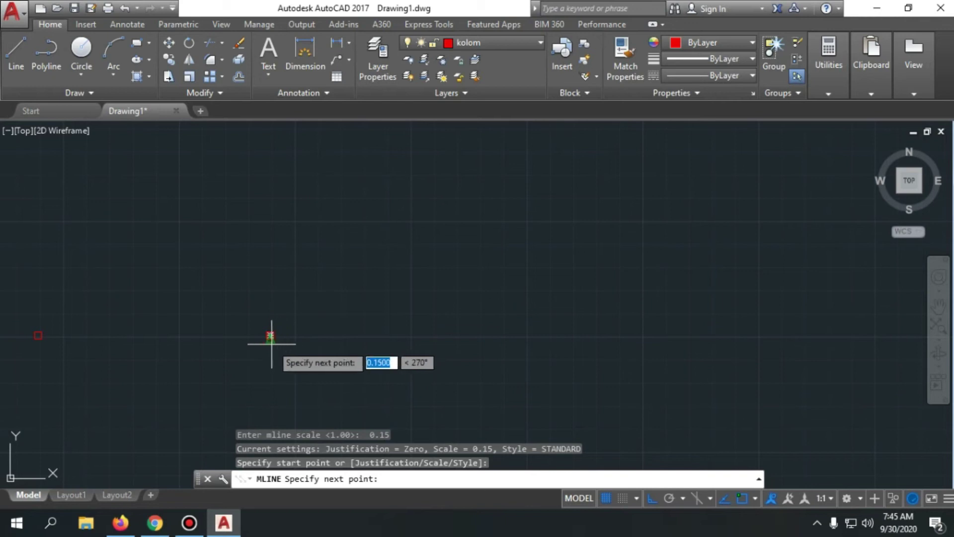
scroll(300, 365, "down", 2)
scroll(277, 169, "up", 10)
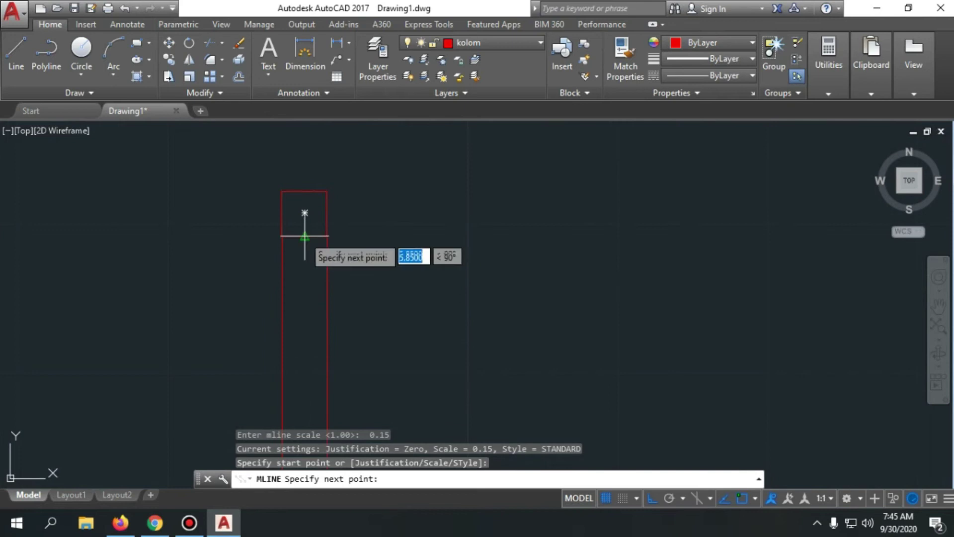
left_click(305, 213)
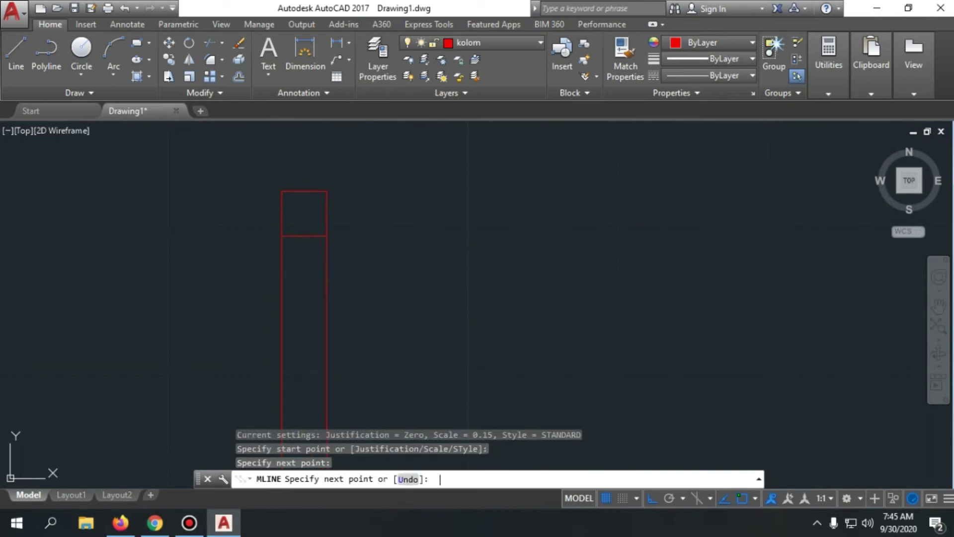
key("Return")
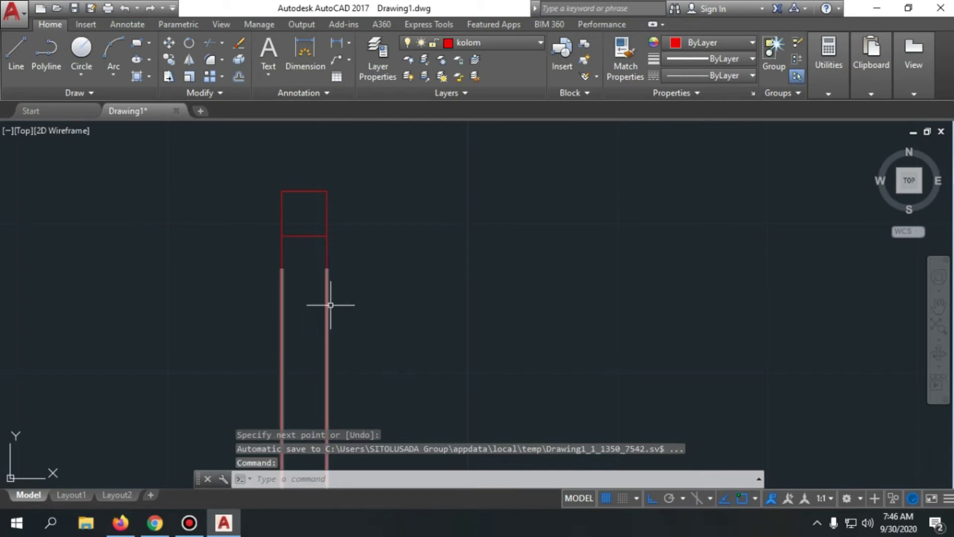
- Draw a horizontal multiline from the midpoint of the upper right column's left side to the midpoint of the upper left column's right side
key("Return")
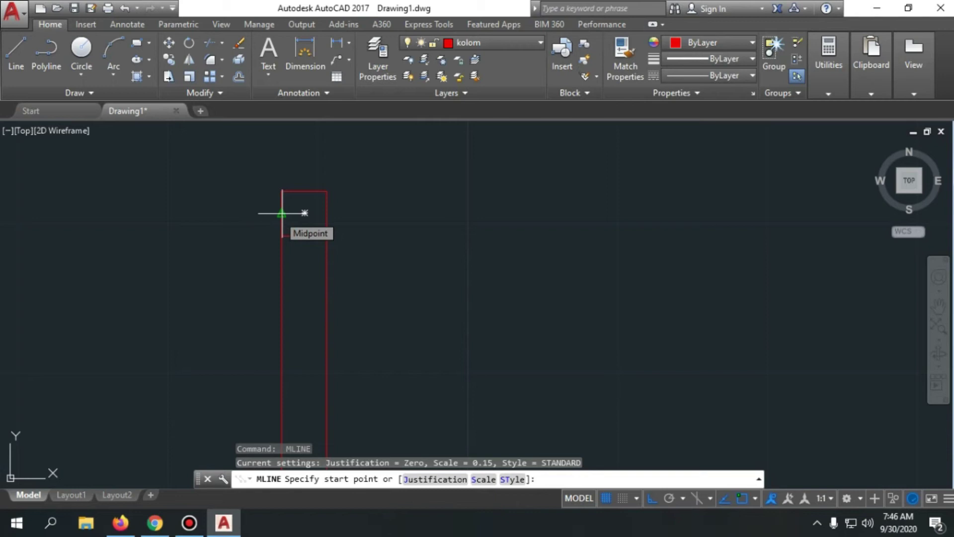
left_click(282, 213)
scroll(553, 277, "down", 5)
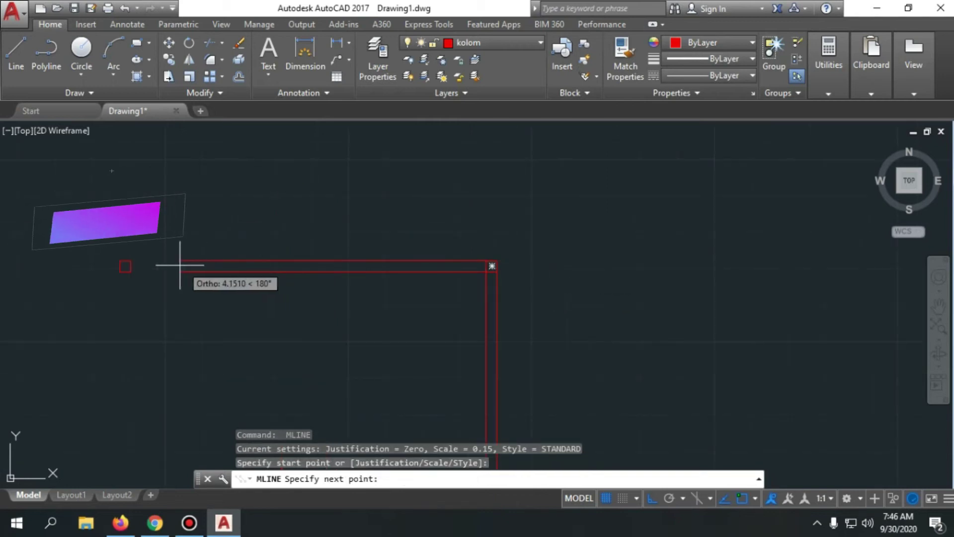
scroll(123, 264, "up", 6)
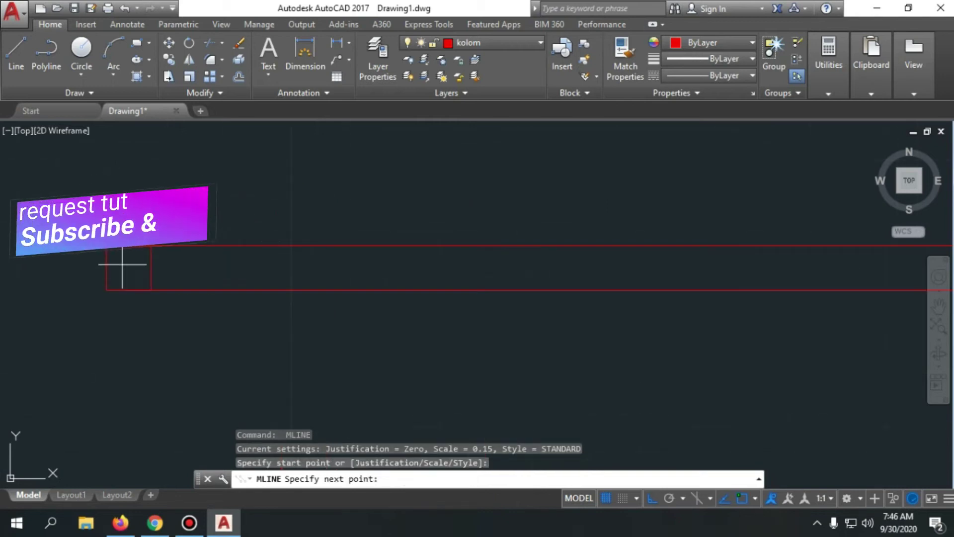
left_click(152, 268)
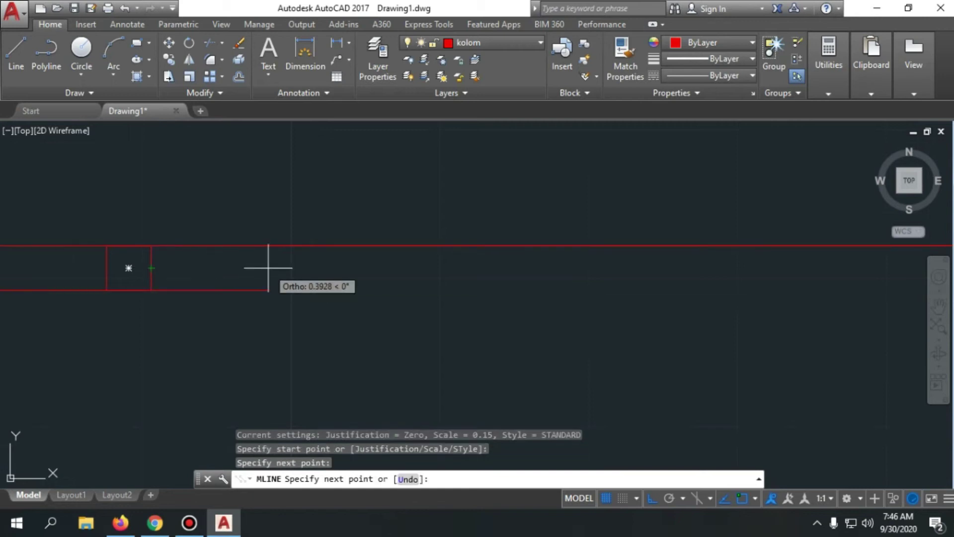
key("Return")
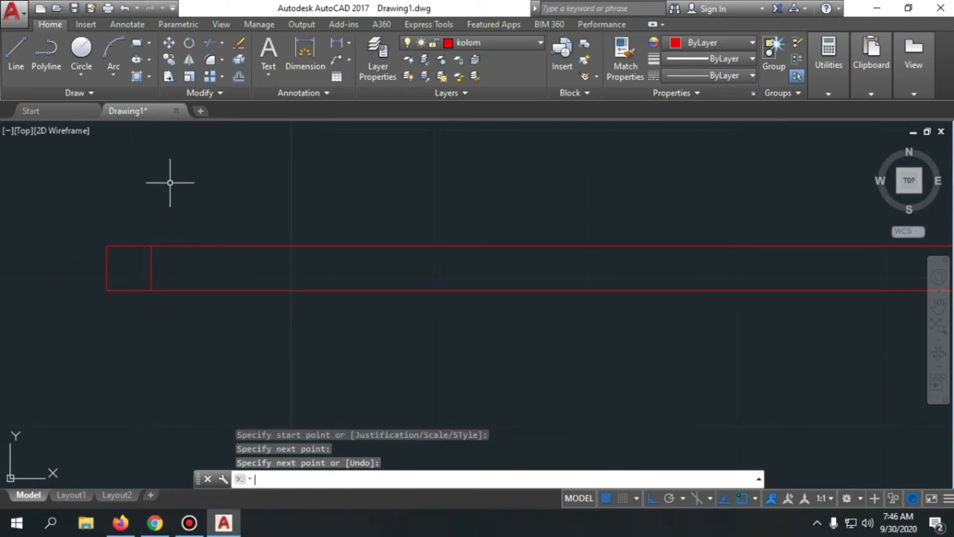
- Draw the left wall as a multiline from the top-left column's lower midpoint to the bottom-left column's upper midpoint
scroll(213, 214, "down", 5)
scroll(202, 226, "up", 4)
scroll(194, 218, "up", 2)
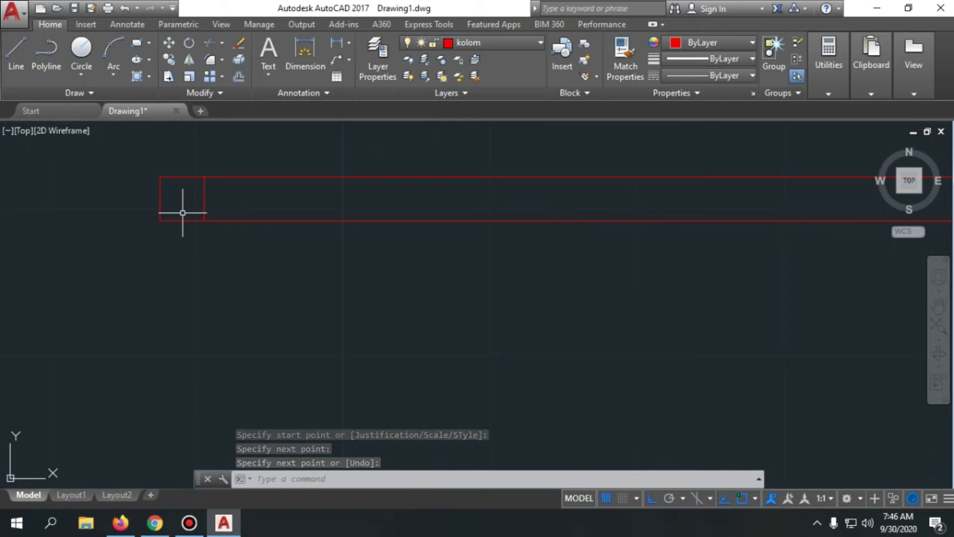
key("Return")
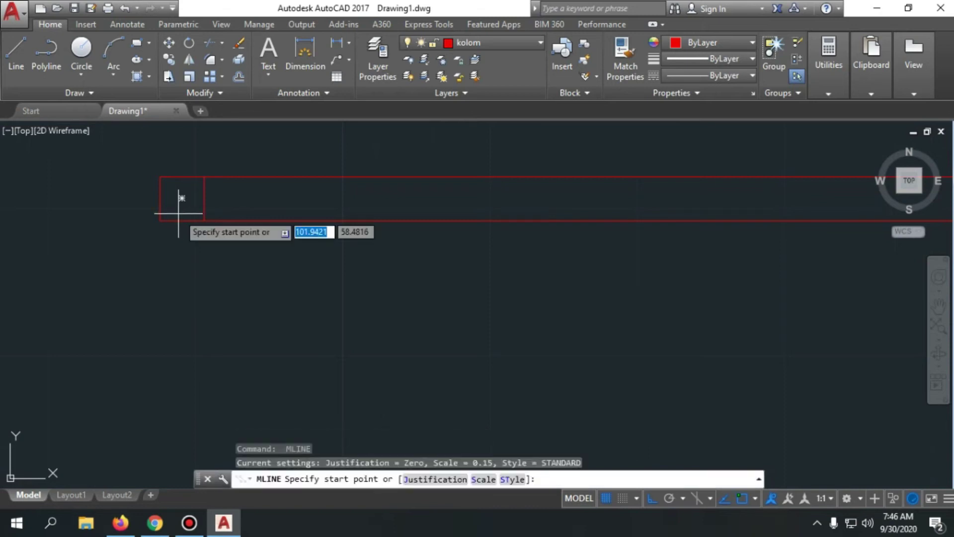
left_click(182, 220)
scroll(223, 140, "down", 5)
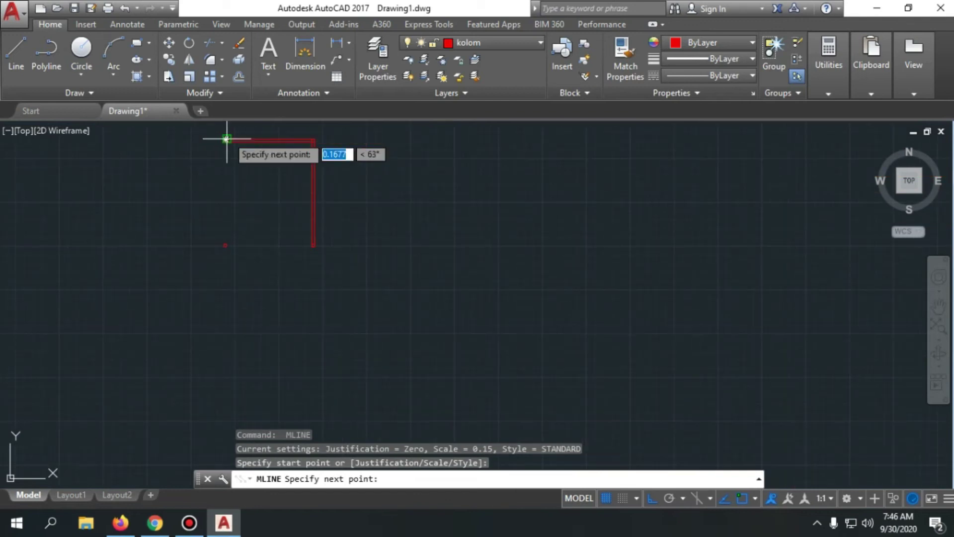
scroll(206, 270, "up", 5)
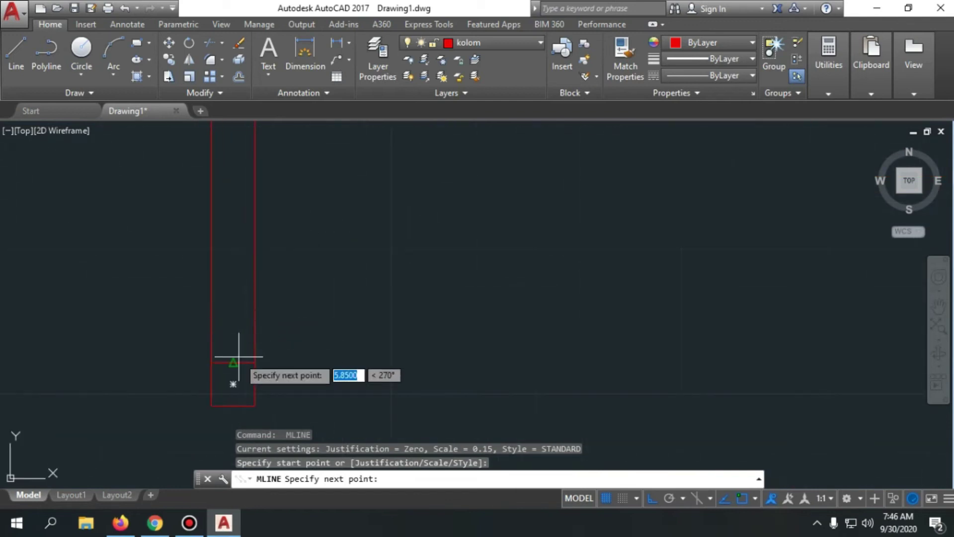
left_click(233, 363)
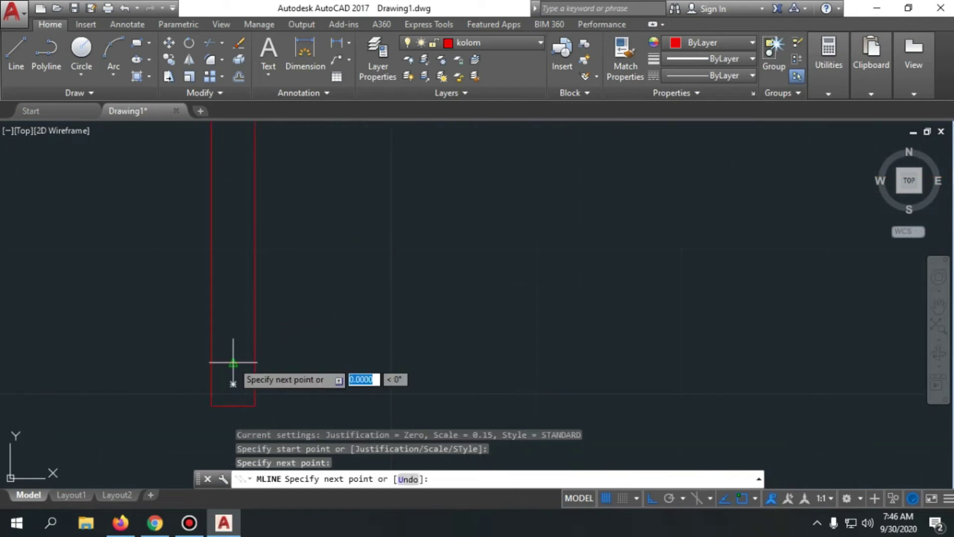
key("Return")
- Draw the bottom wall as a multiline from the bottom-left column's inner midpoint to the bottom-right column's inner midpoint
scroll(85, 272, "up", 3)
scroll(121, 292, "down", 3)
key("Return")
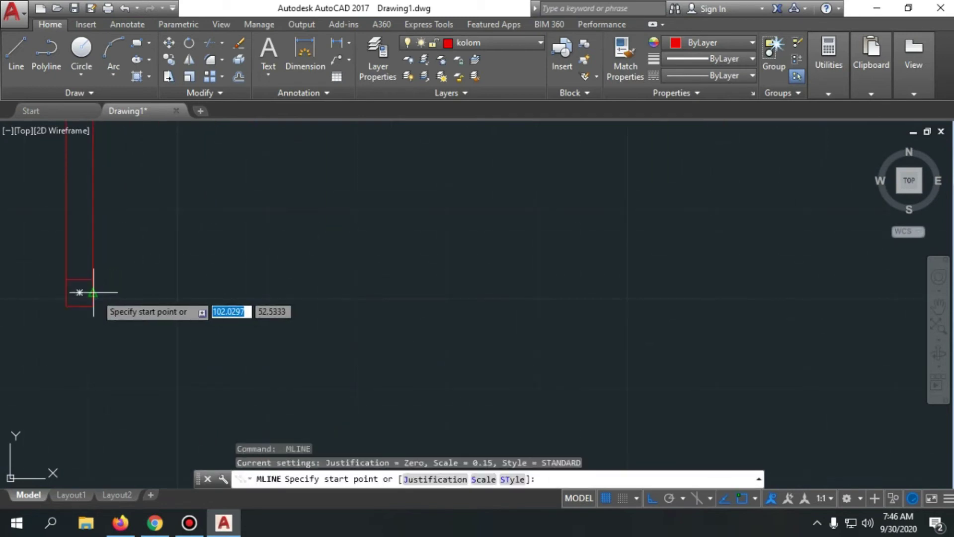
left_click(80, 293)
scroll(191, 294, "down", 4)
scroll(487, 304, "up", 2)
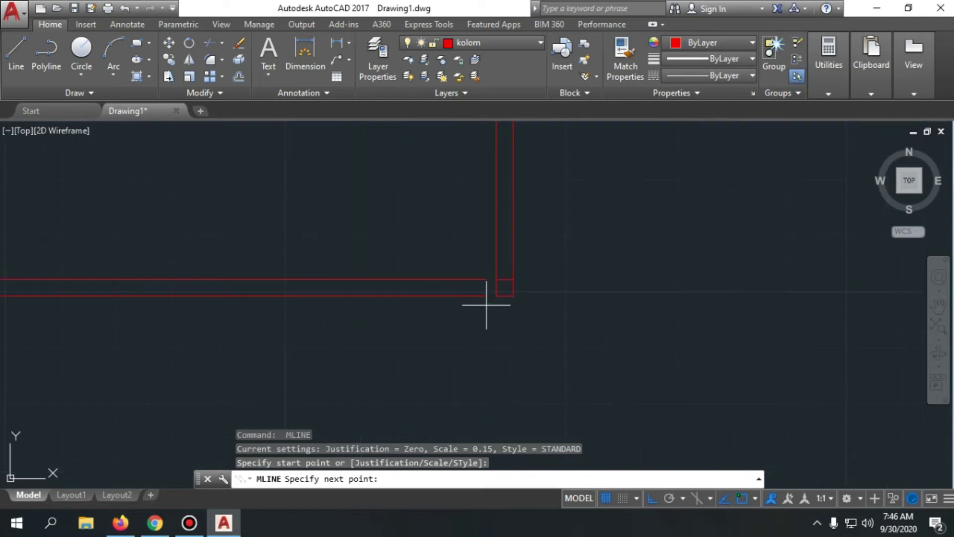
scroll(497, 289, "up", 4)
left_click(497, 284)
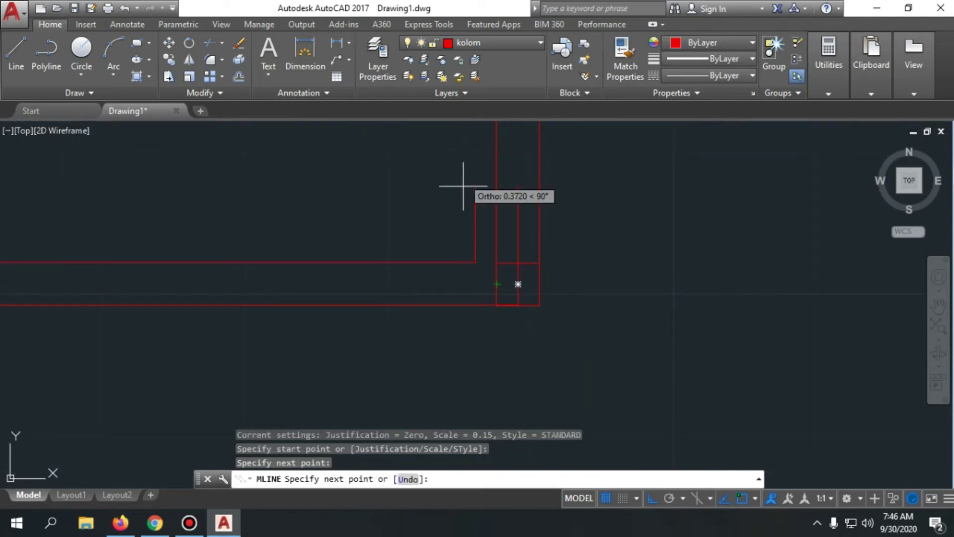
key("Return")
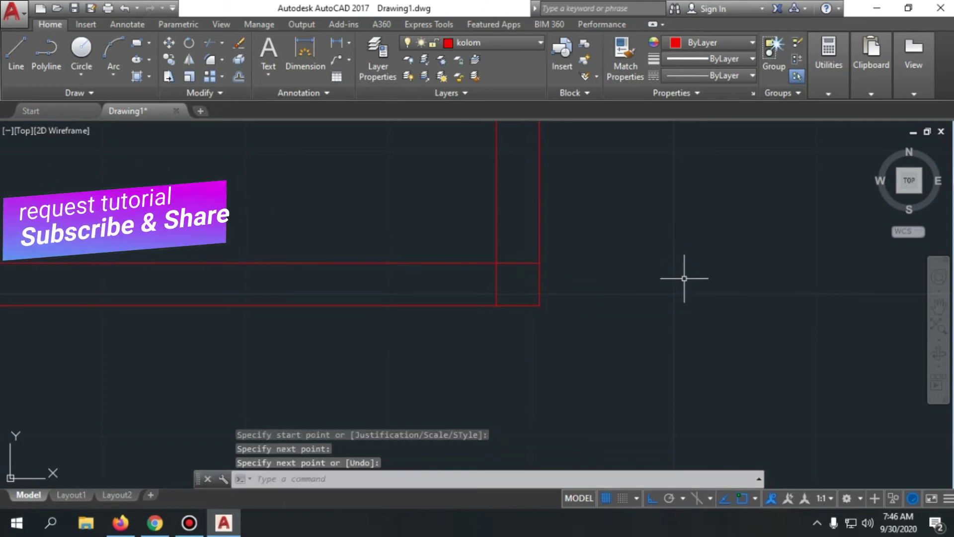
scroll(539, 324, "down", 4)
scroll(542, 335, "down", 4)
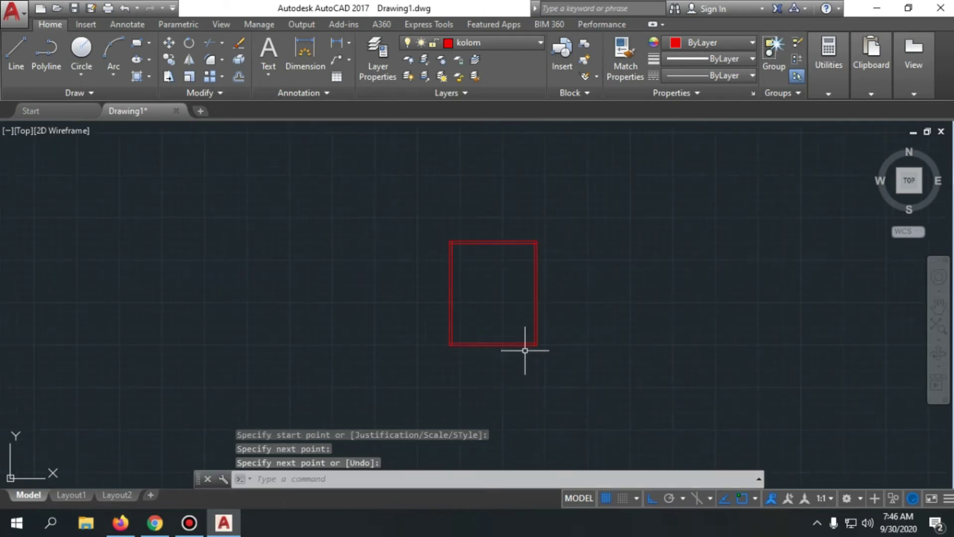
scroll(540, 246, "up", 4)
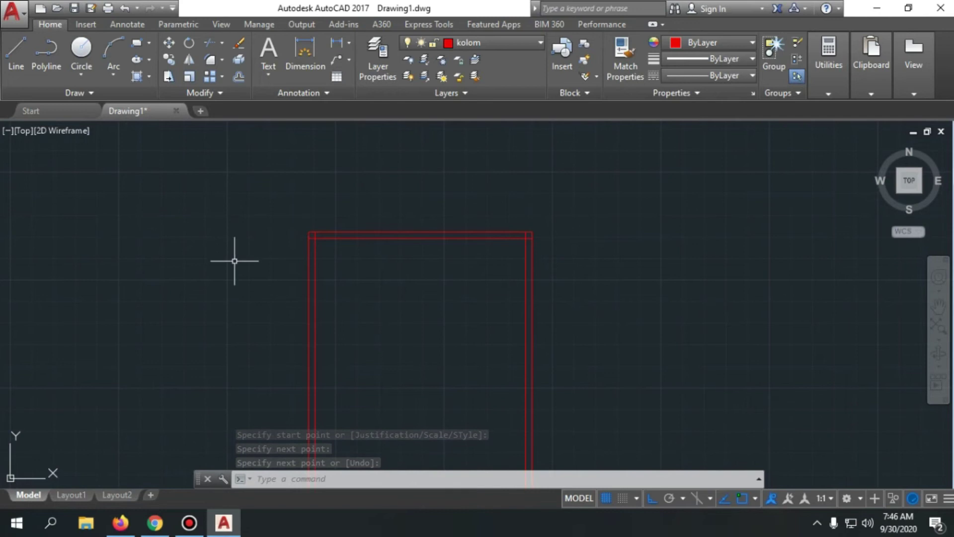
scroll(383, 236, "up", 6)
left_click(302, 211)
left_click(110, 234)
scroll(118, 239, "up", 4)
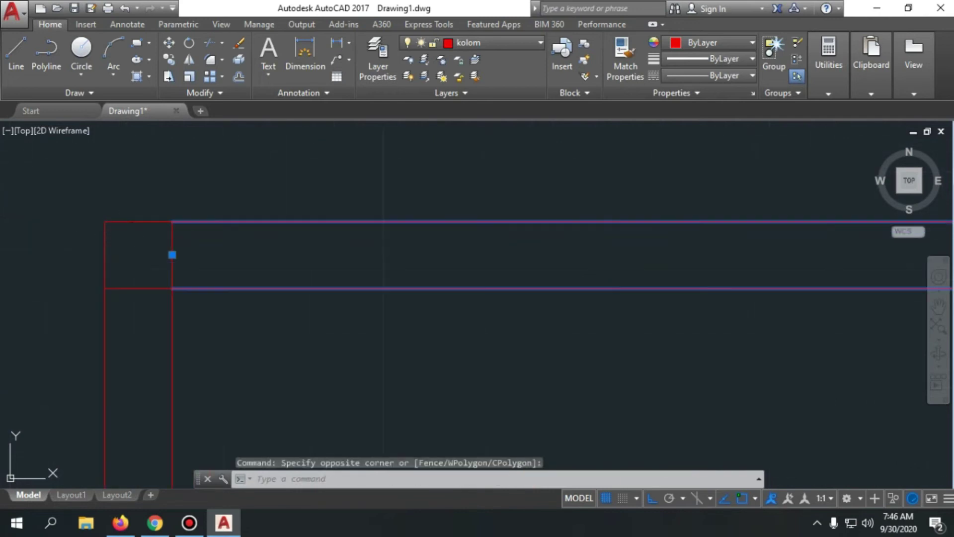
left_click(247, 259)
left_click(72, 175)
scroll(288, 241, "down", 8)
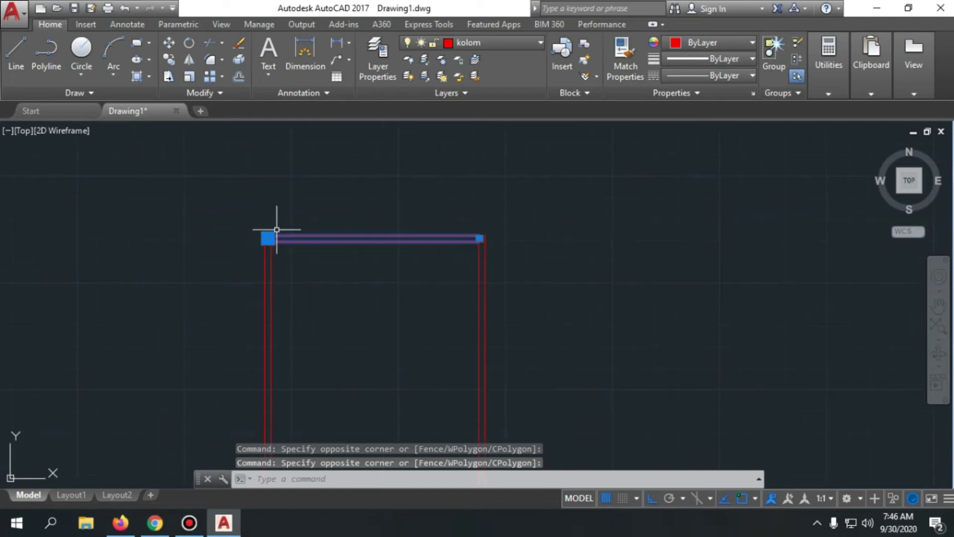
key("Escape")
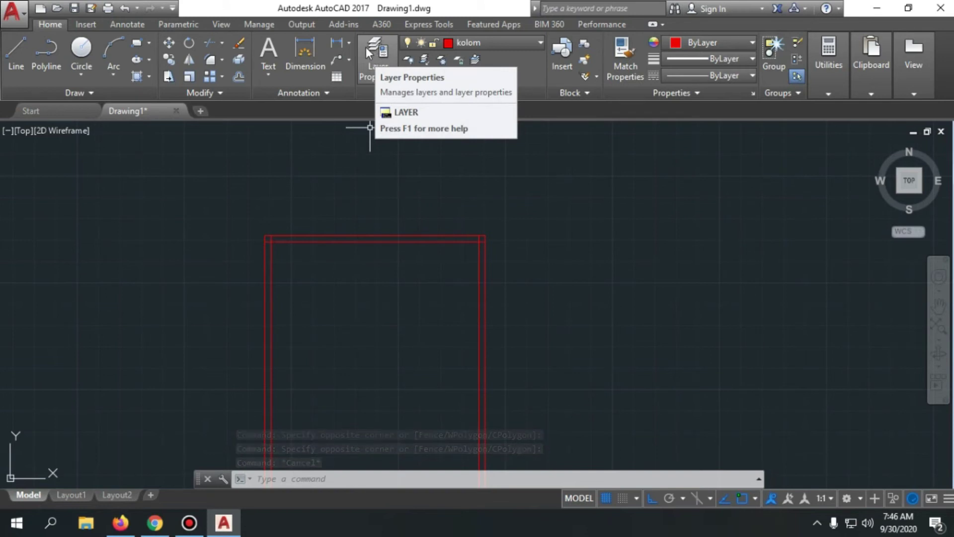
- Select the four walls and review the available layers in the layer list and the Layer Properties Manager
left_click(571, 389)
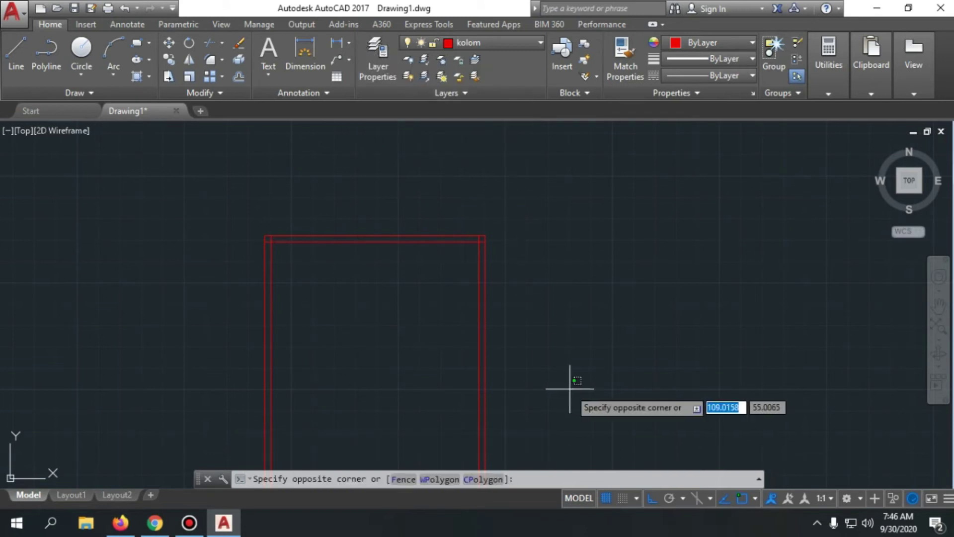
left_click(207, 300)
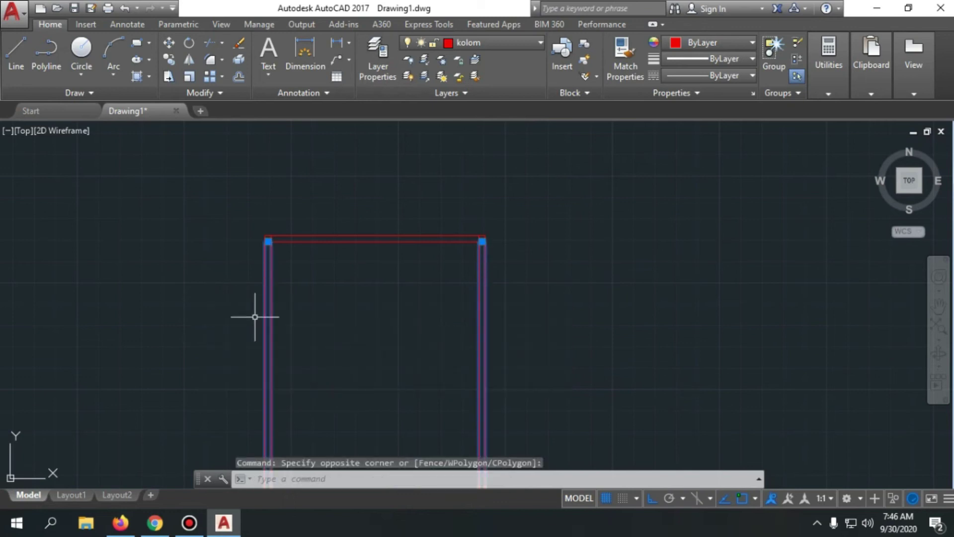
left_click(407, 291)
left_click(362, 198)
scroll(379, 298, "down", 4)
left_click(391, 385)
left_click(363, 314)
left_click(540, 44)
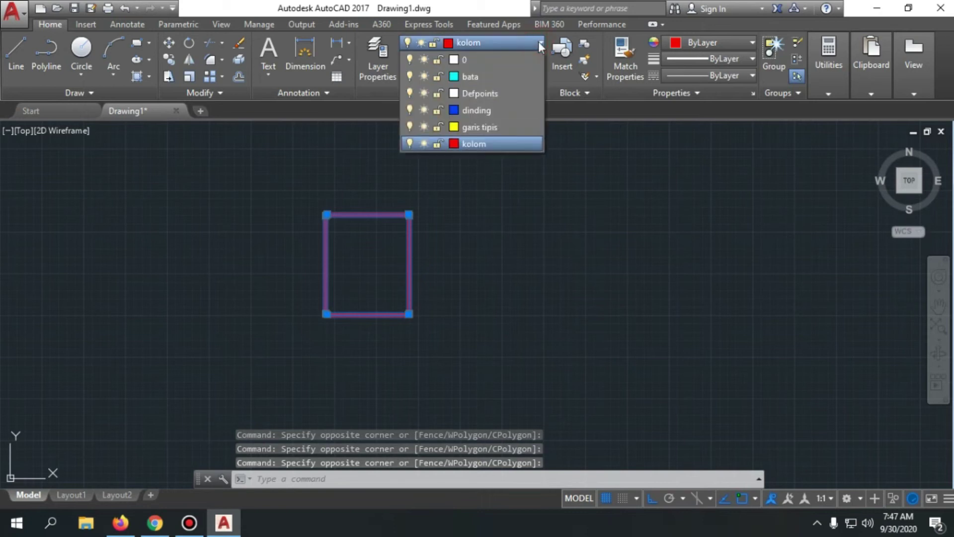
left_click(537, 42)
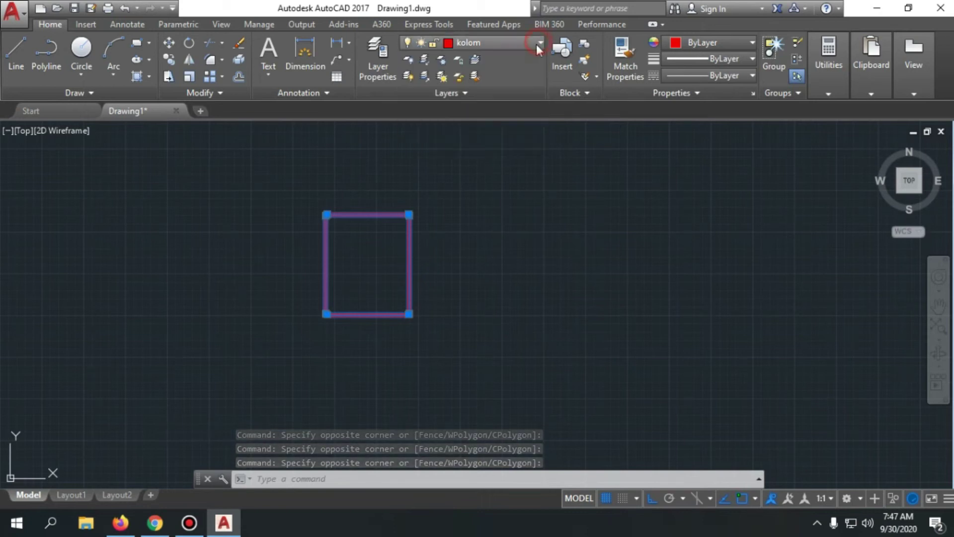
left_click(370, 49)
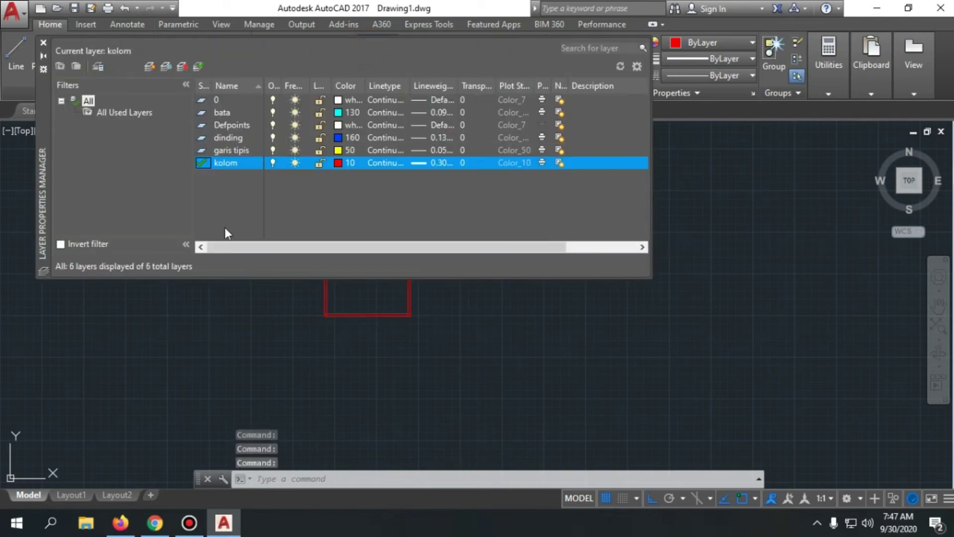
left_click(43, 43)
- Select the four wall multilines between the columns, assign them to the dinding layer and clear the selection
scroll(440, 273, "up", 2)
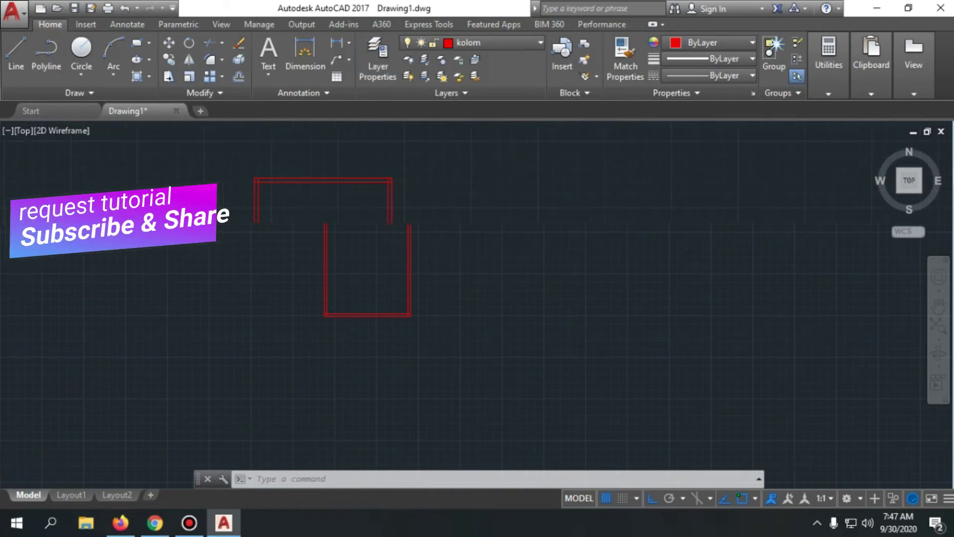
left_click(453, 284)
left_click(212, 228)
left_click(351, 410)
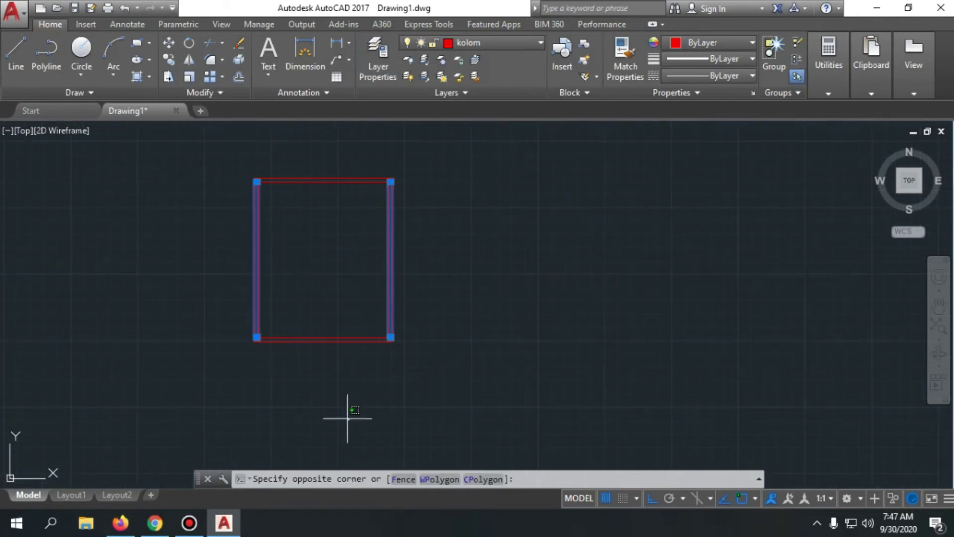
left_click(315, 147)
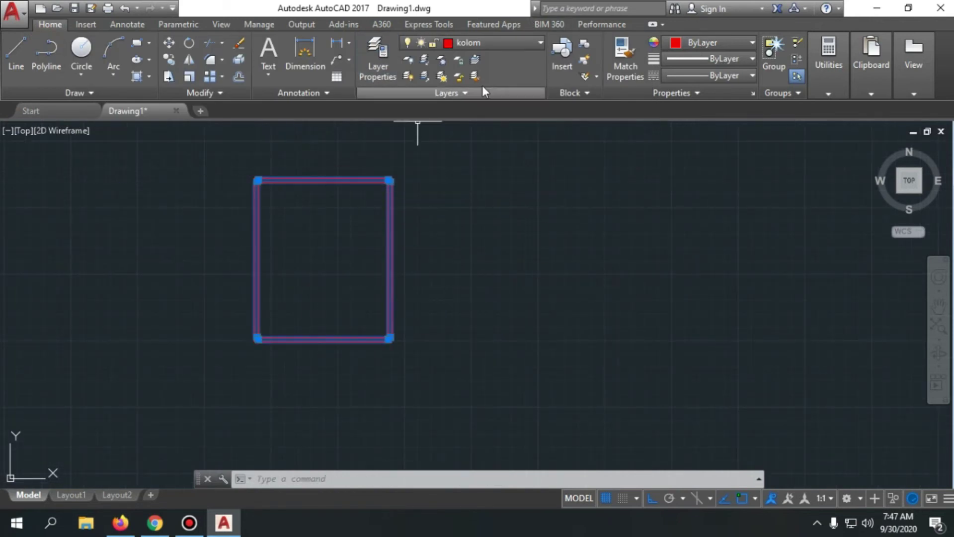
left_click(541, 42)
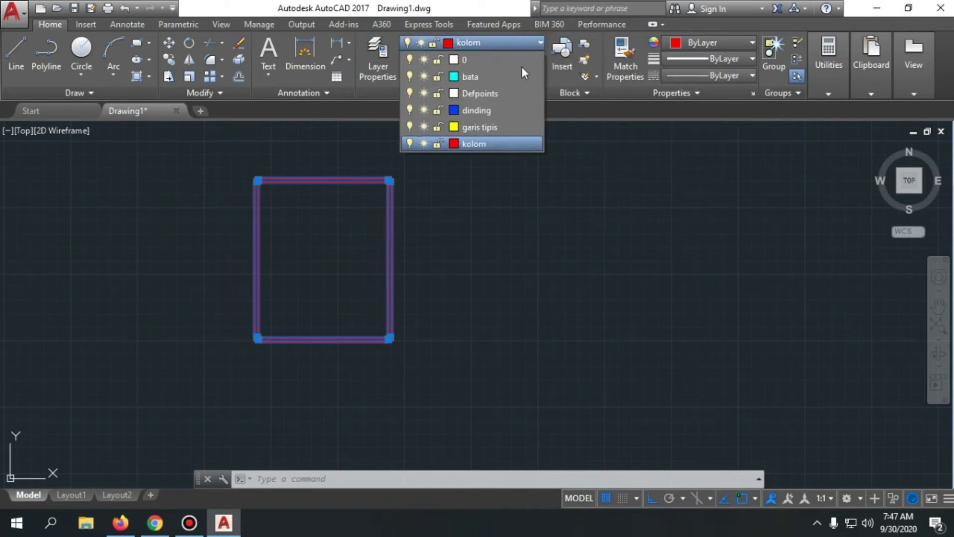
left_click(493, 115)
scroll(298, 224, "up", 4)
scroll(343, 356, "down", 4)
scroll(330, 287, "up", 8)
left_click(274, 261)
key("Escape")
scroll(285, 226, "down", 4)
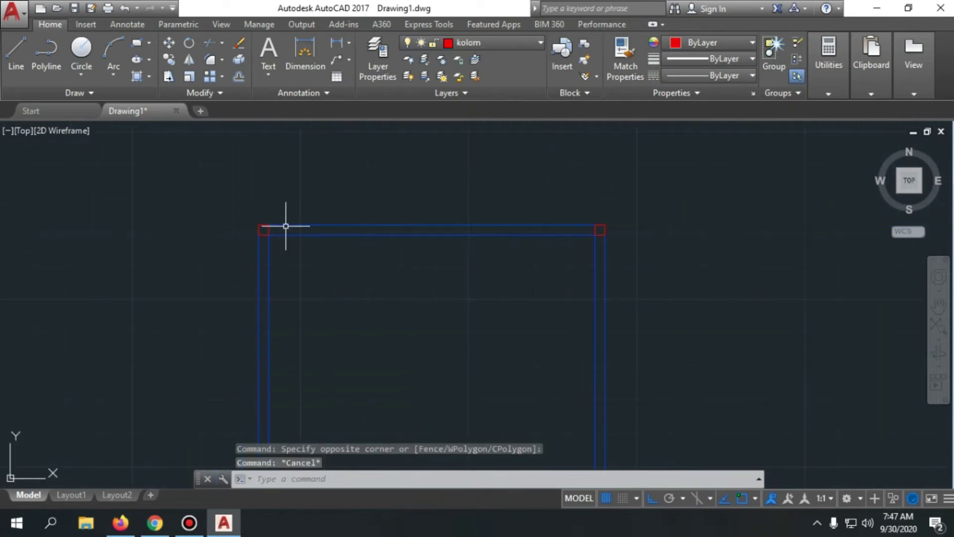
scroll(383, 214, "down", 4)
scroll(394, 280, "up", 4)
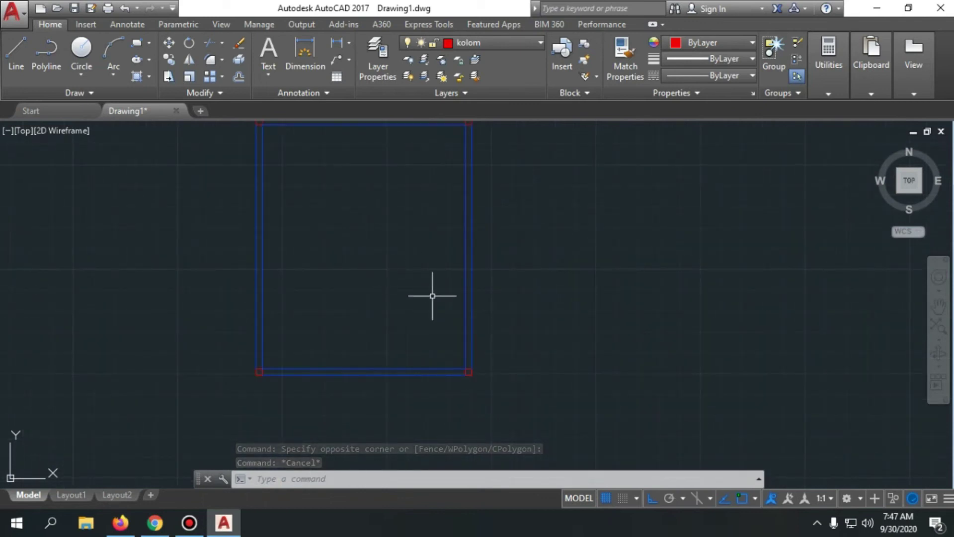
scroll(416, 303, "up", 4)
scroll(417, 303, "down", 4)
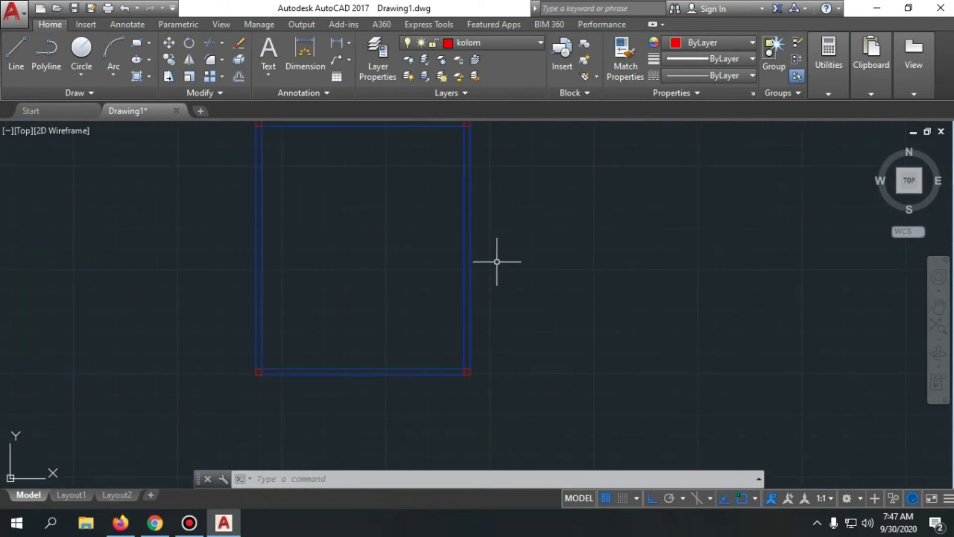
scroll(467, 385, "down", 2)
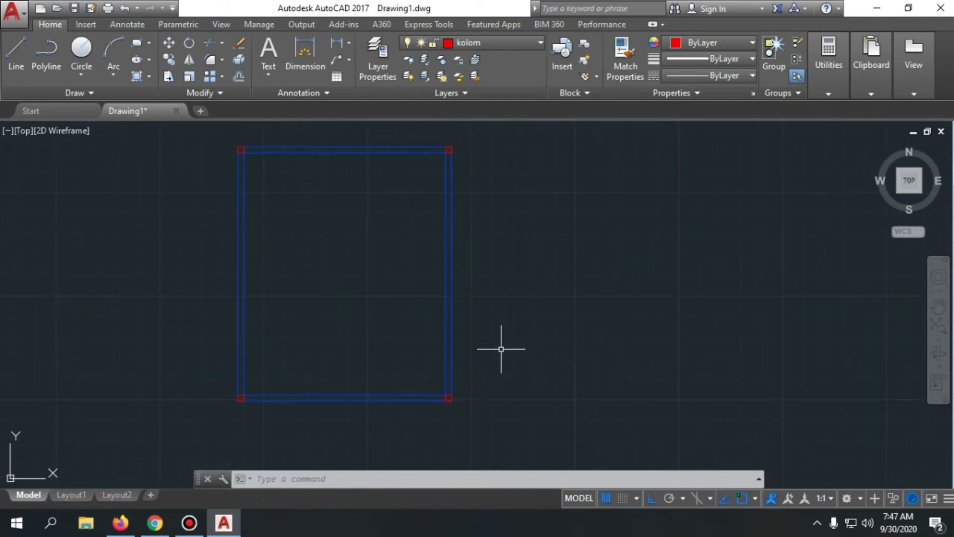
- Add a vertical linear dimension between the bottom-right and top-right columns, placed just outside the right wall
type("DLI")
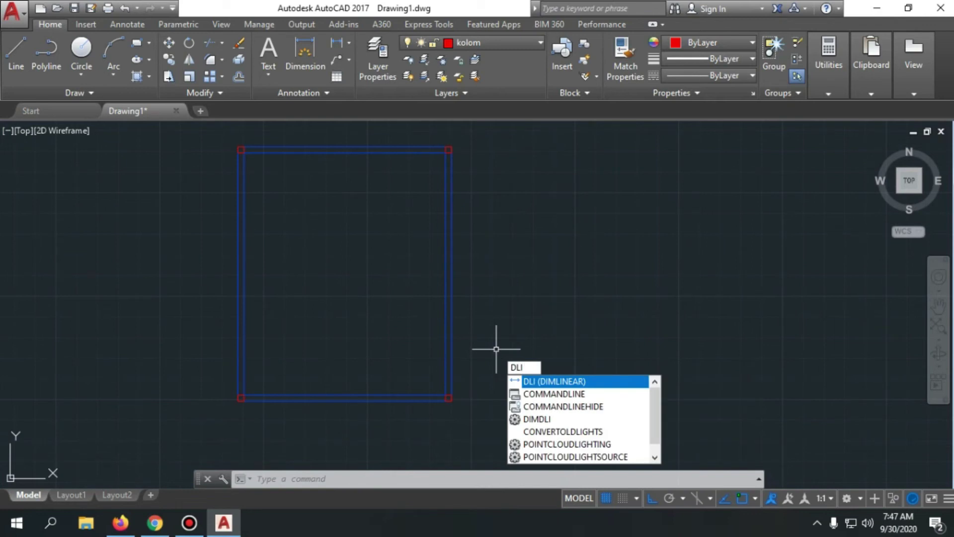
key("Return")
scroll(457, 401, "up", 5)
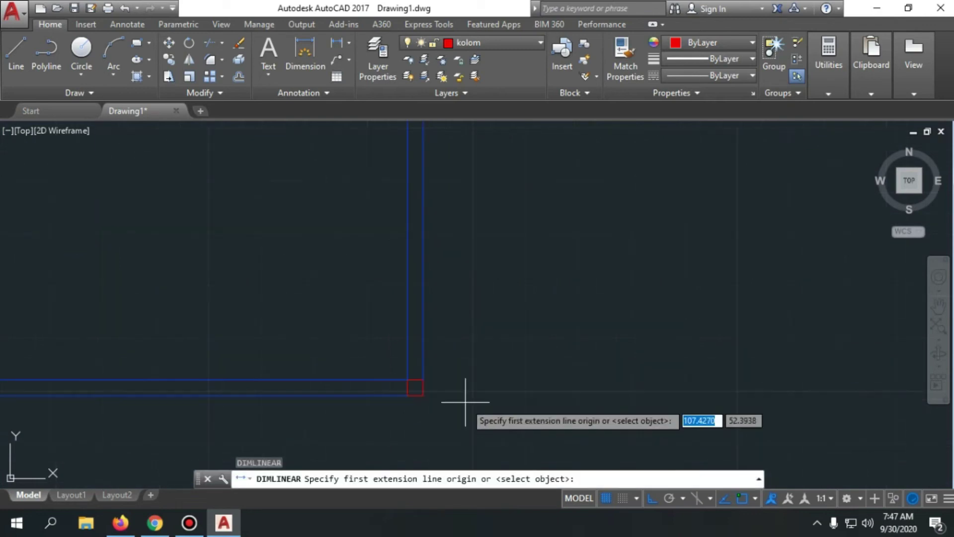
left_click(416, 387)
scroll(441, 422, "down", 4)
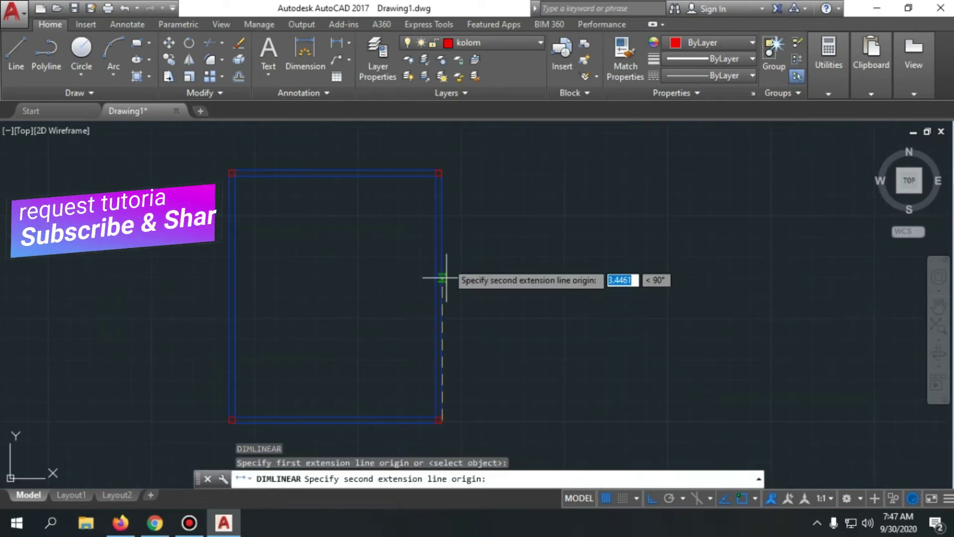
scroll(454, 164, "up", 2)
left_click(426, 180)
scroll(447, 209, "down", 2)
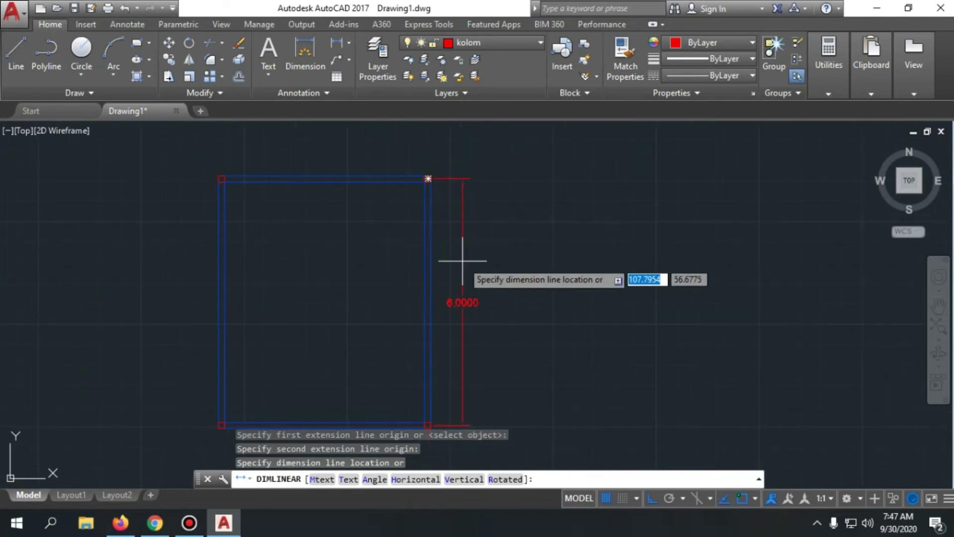
left_click(454, 331)
- Examine the text and arrows of the vertical dimension beside the right wall
scroll(456, 326, "up", 4)
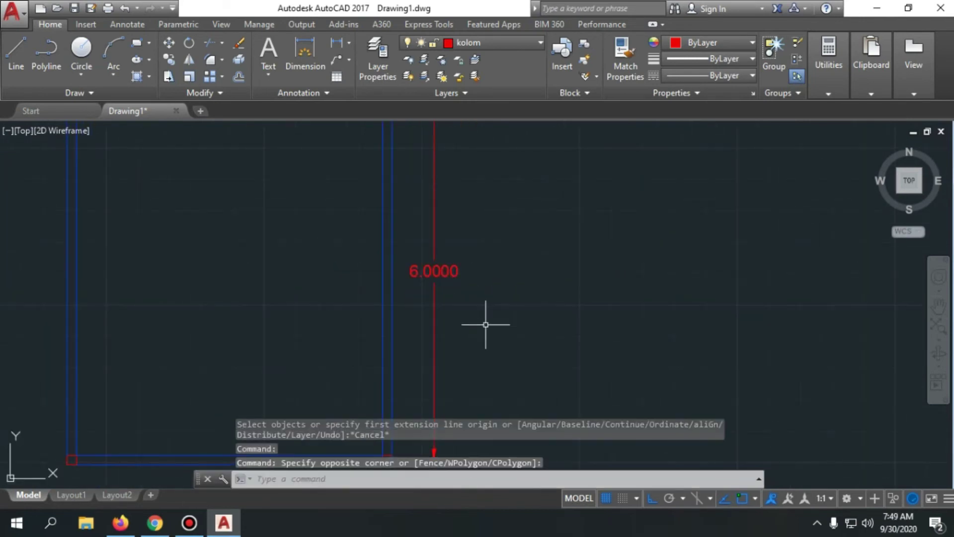
key("Escape")
scroll(427, 268, "up", 4)
scroll(444, 311, "down", 6)
scroll(450, 367, "up", 6)
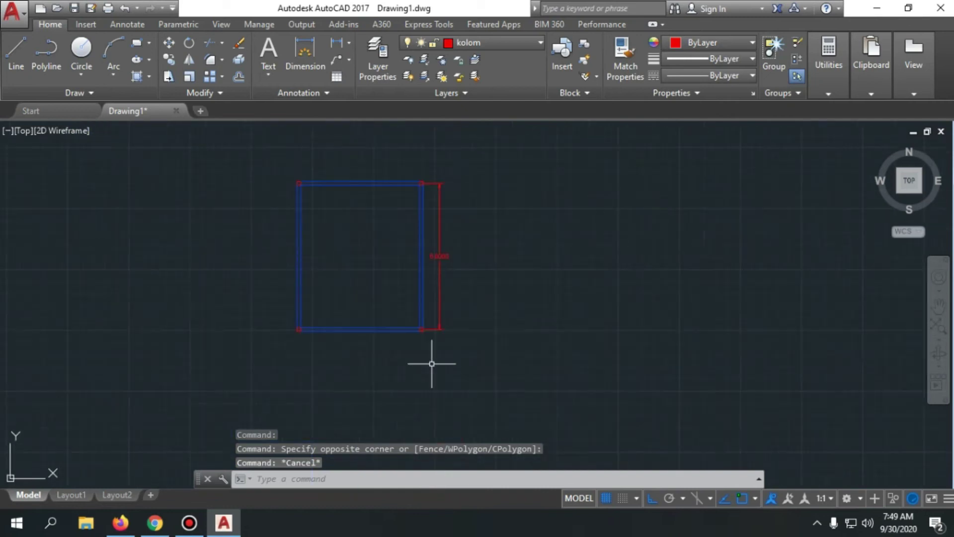
scroll(470, 330, "down", 1)
scroll(490, 255, "down", 4)
scroll(490, 255, "up", 7)
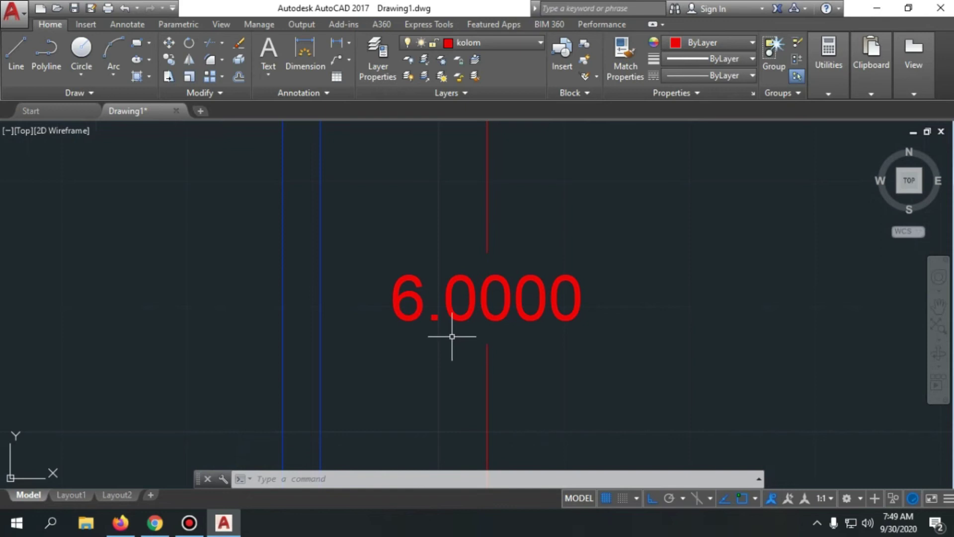
scroll(447, 338, "down", 3)
scroll(449, 330, "up", 3)
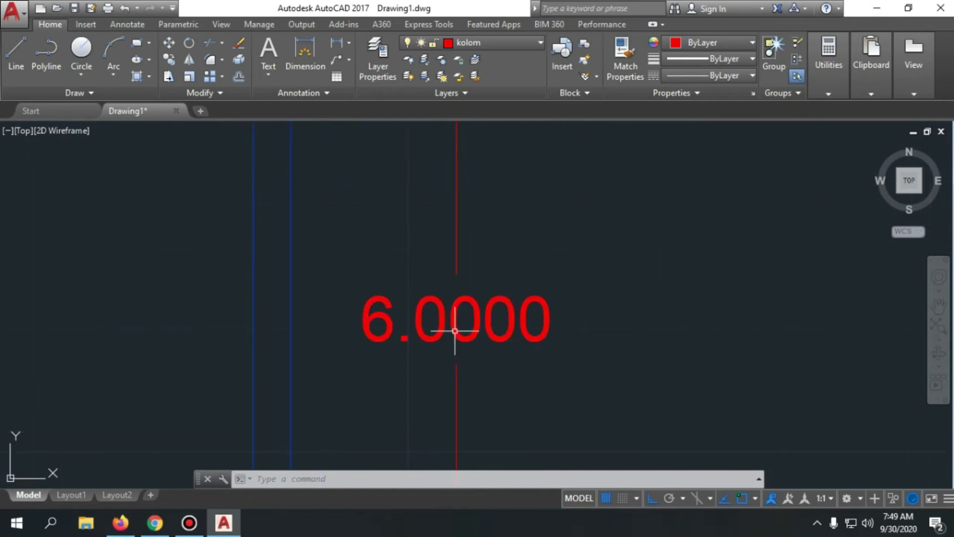
- Examine the vertical dimension against the whole floor plan and close up
scroll(456, 332, "down", 6)
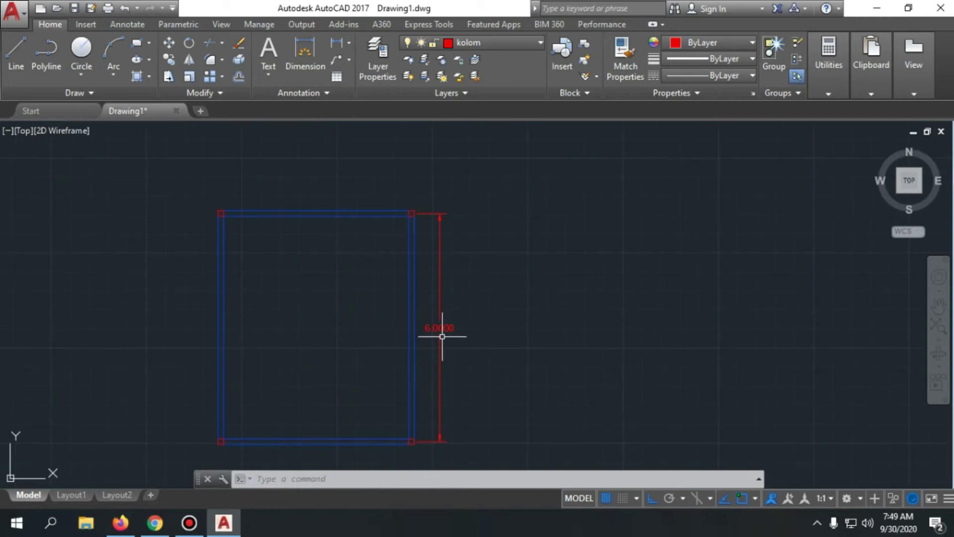
scroll(435, 325, "up", 6)
scroll(352, 284, "down", 6)
scroll(461, 185, "up", 4)
scroll(447, 203, "down", 2)
scroll(447, 203, "down", 5)
scroll(437, 206, "up", 5)
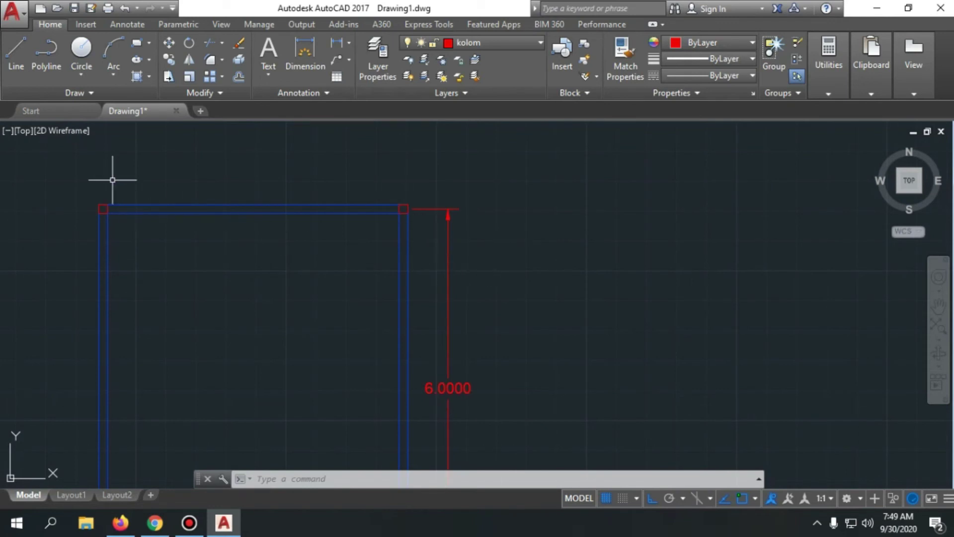
- Add a horizontal linear dimension between the top-left and top-right columns, placed just above the top wall
scroll(324, 276, "down", 4)
scroll(213, 183, "up", 6)
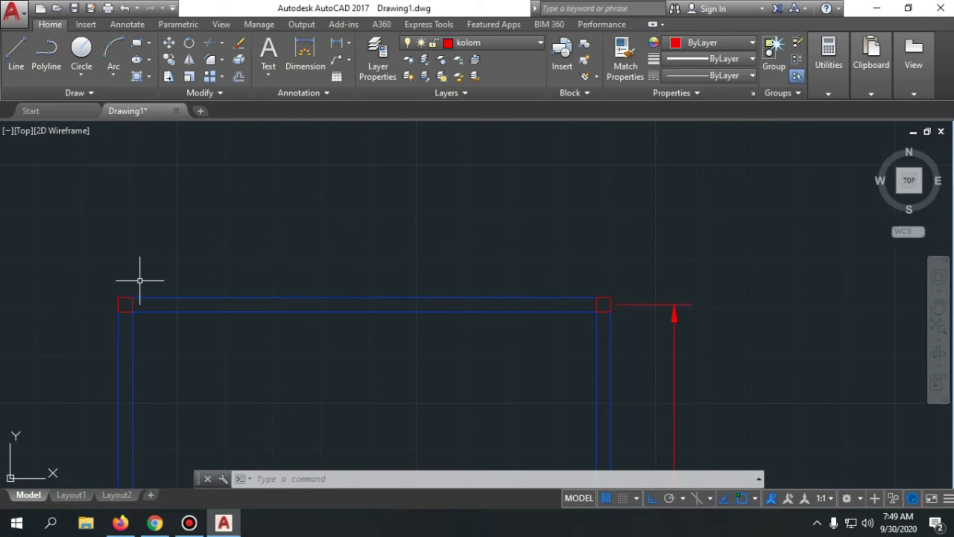
key("space")
scroll(133, 304, "up", 6)
key("Return")
left_click(96, 274)
scroll(98, 281, "down", 3)
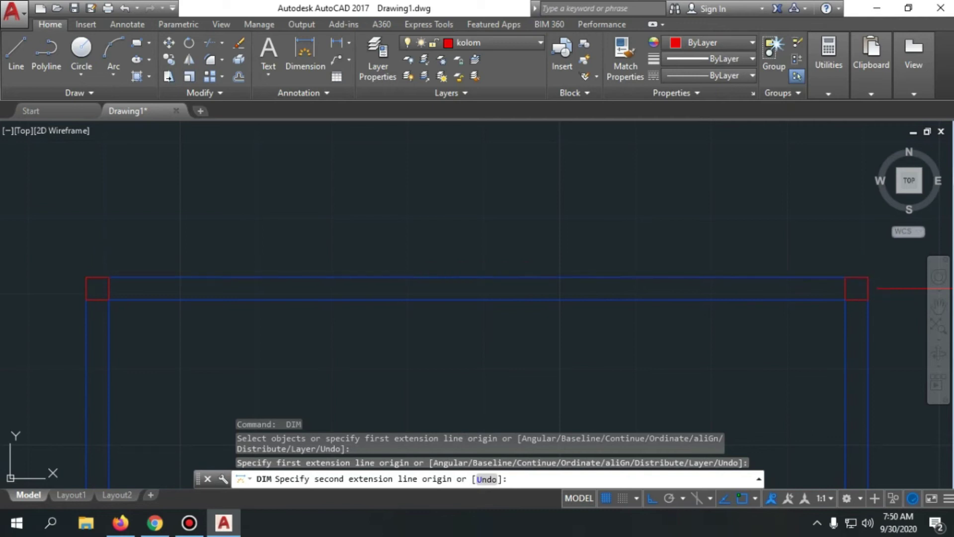
left_click(856, 277)
scroll(853, 279, "down", 4)
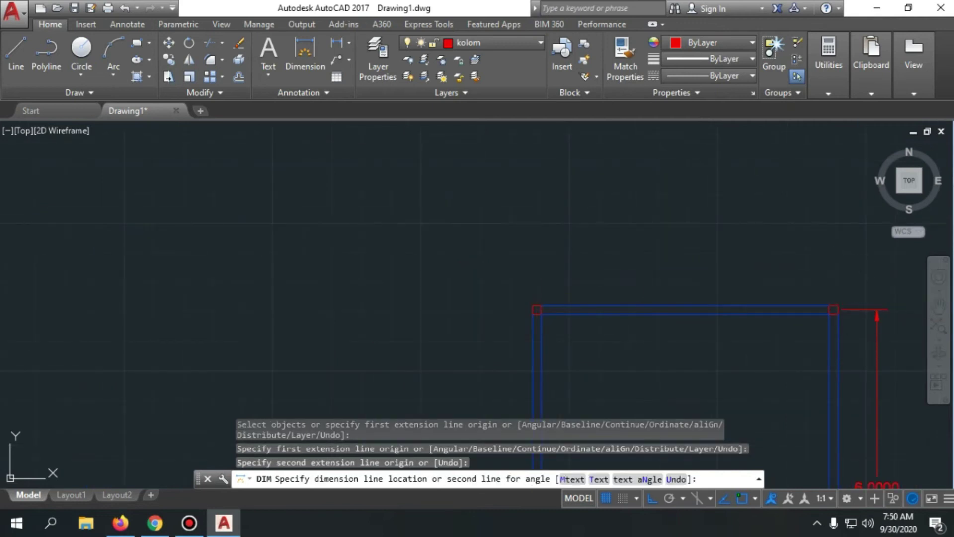
left_click(850, 278)
scroll(383, 170, "up", 3)
scroll(595, 381, "down", 3)
scroll(571, 363, "down", 2)
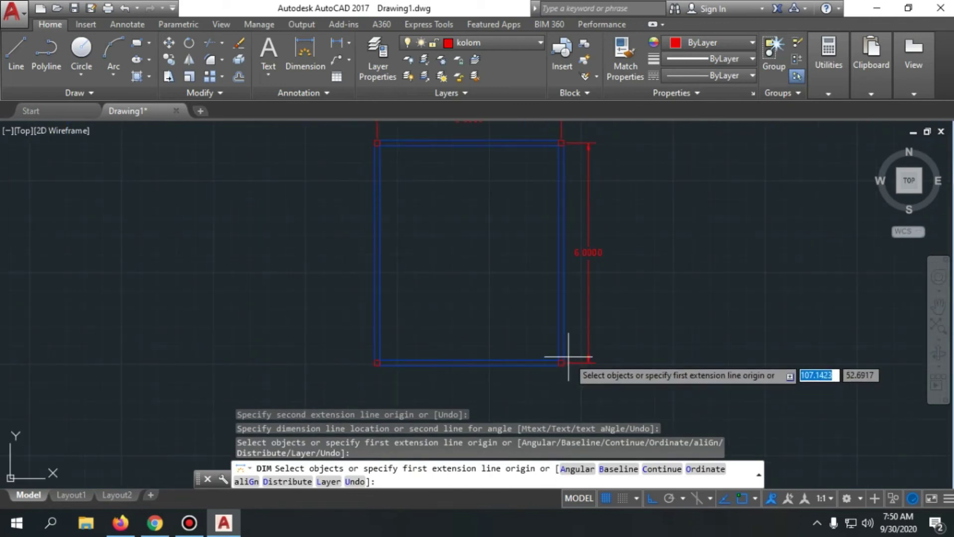
key("Escape")
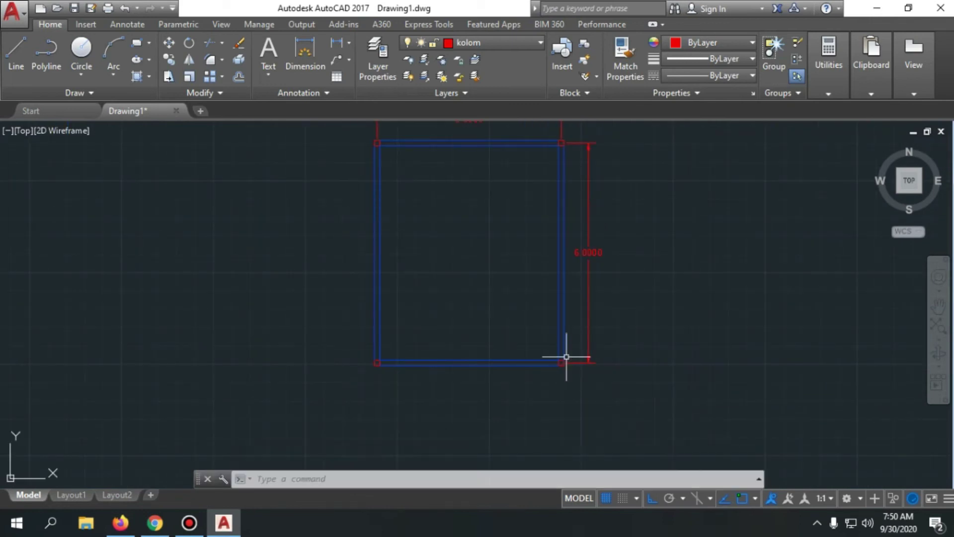
- Examine the dimensioned floor plan, including the bottom wall and its corner columns
scroll(463, 366, "up", 5)
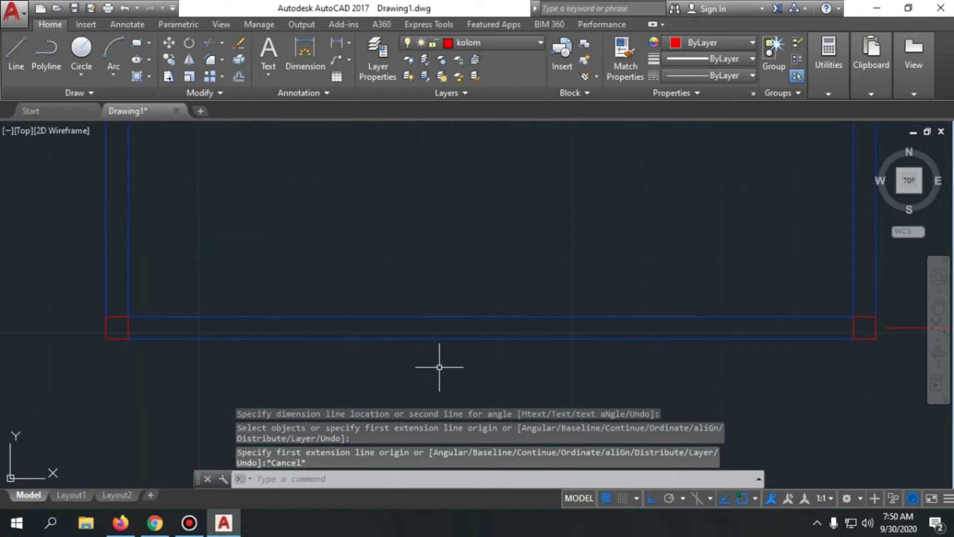
scroll(431, 368, "down", 5)
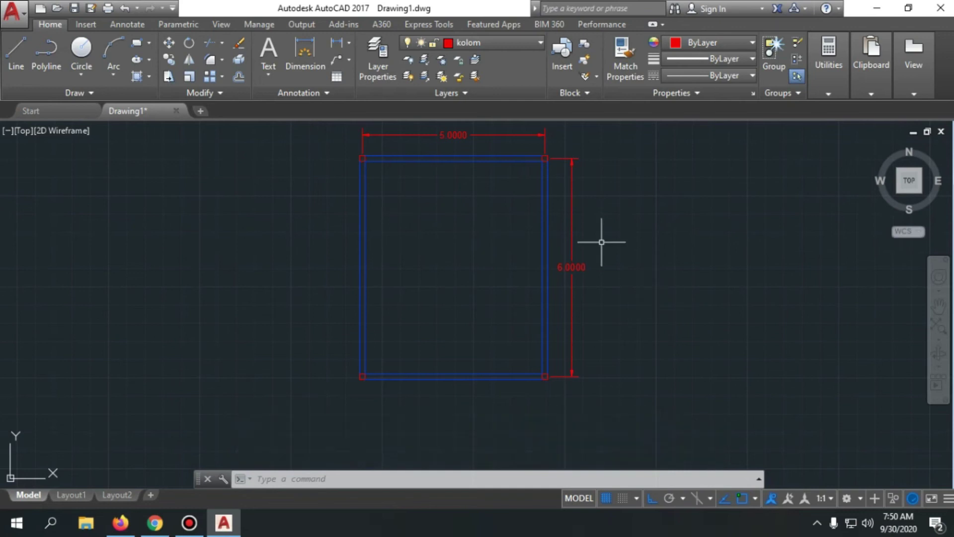
scroll(571, 319, "down", 2)
scroll(571, 326, "up", 4)
scroll(522, 398, "down", 5)
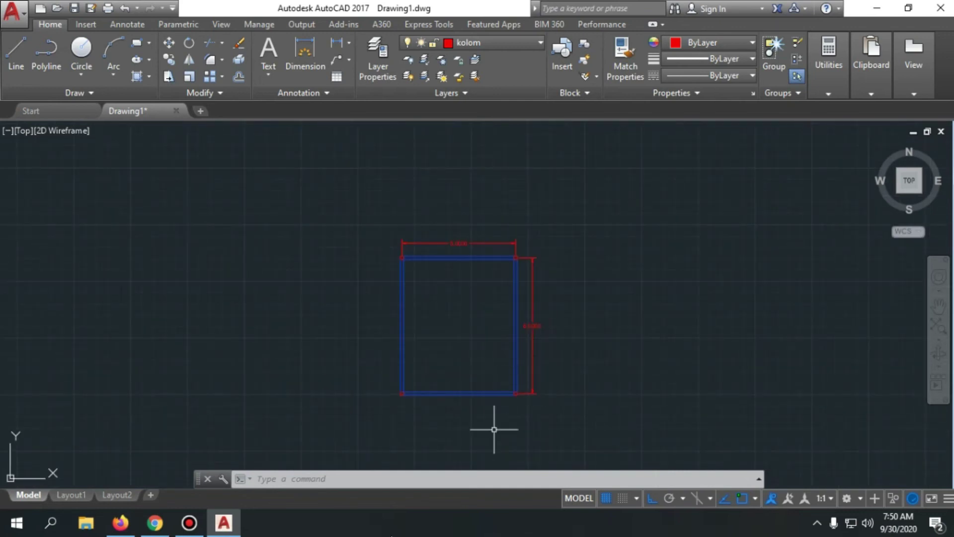
scroll(301, 412, "up", 3)
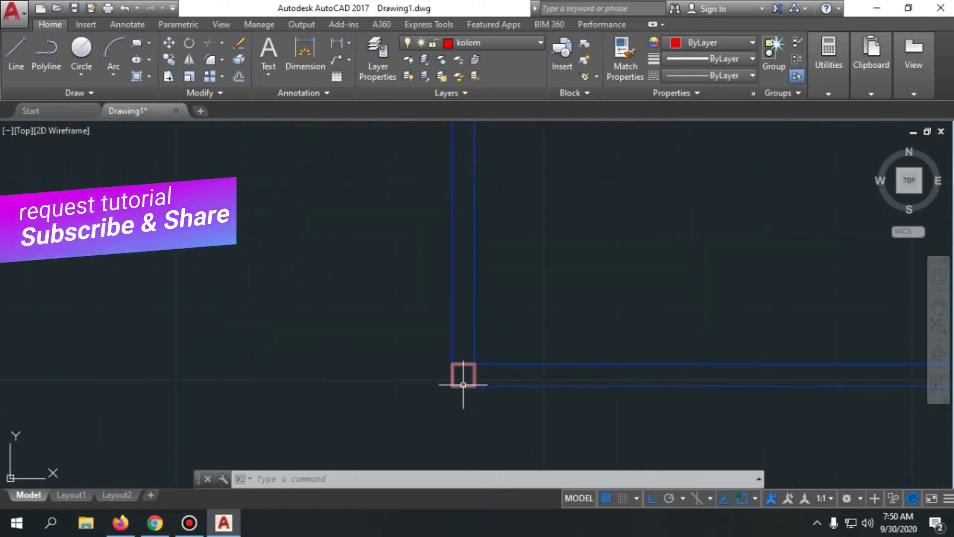
scroll(545, 331, "down", 4)
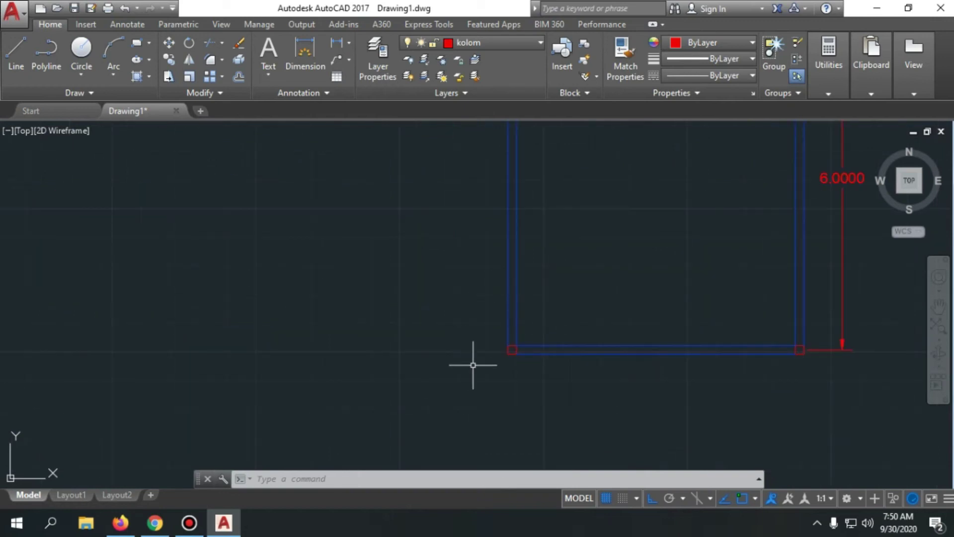
- Draw a rectangle 0.15 wide and 0.05 high in the empty area left of the plan's bottom-left column
scroll(347, 344, "up", 2)
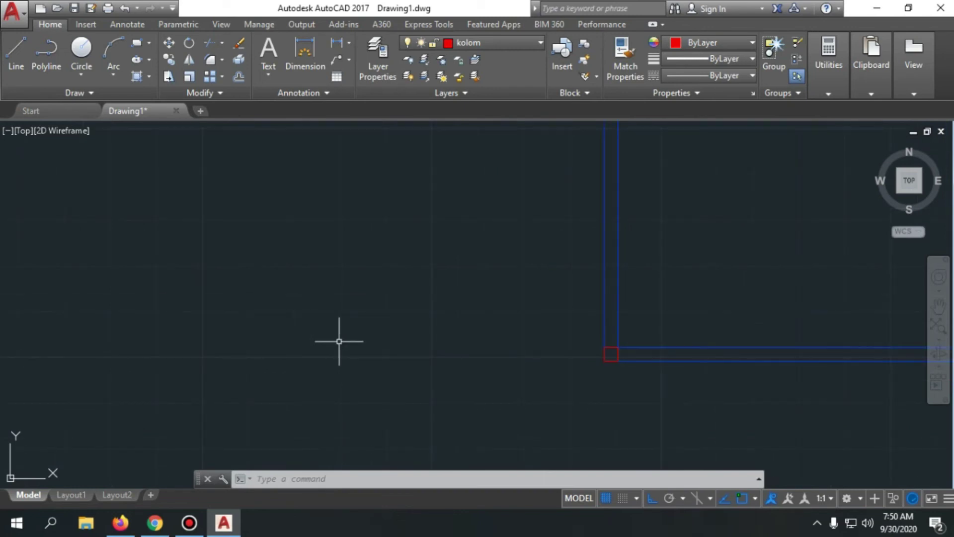
type("REC")
key("Return")
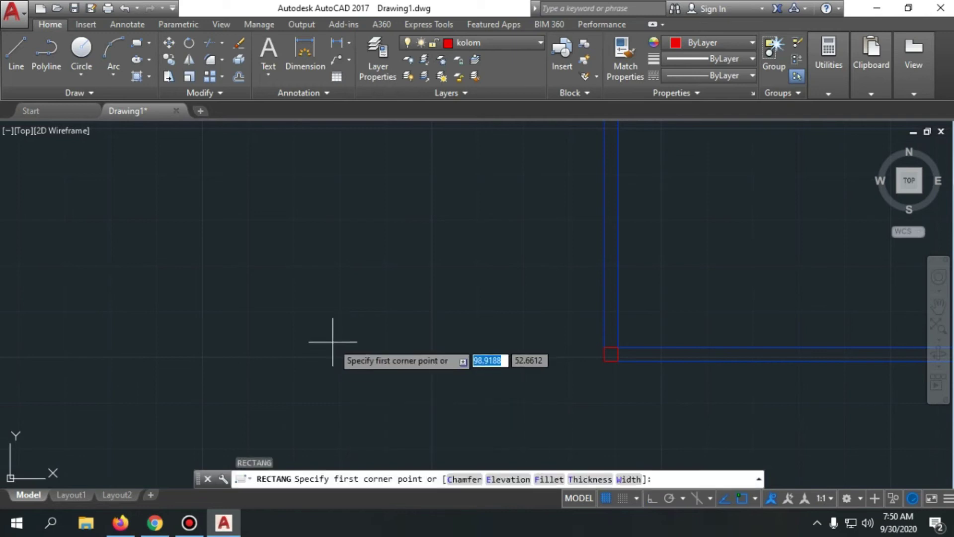
left_click(340, 362)
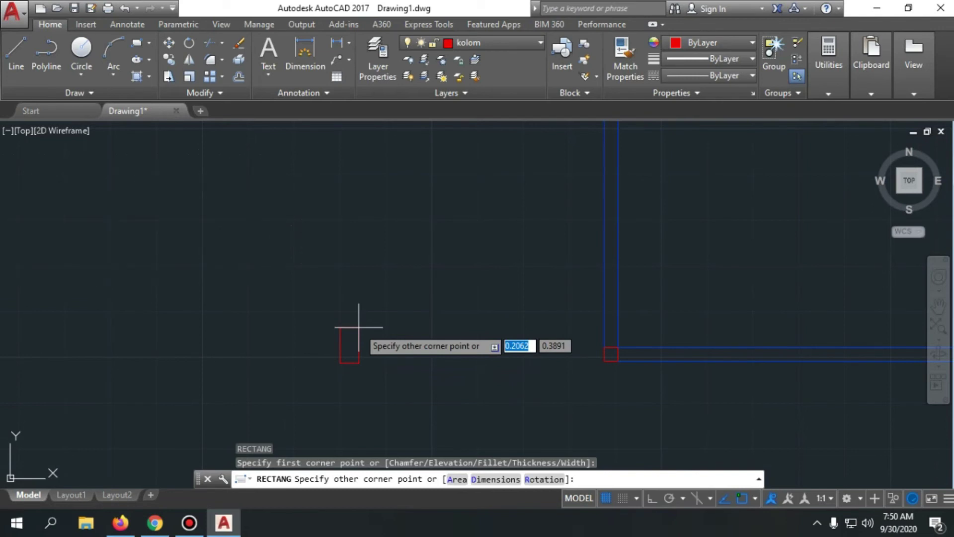
type("0.15")
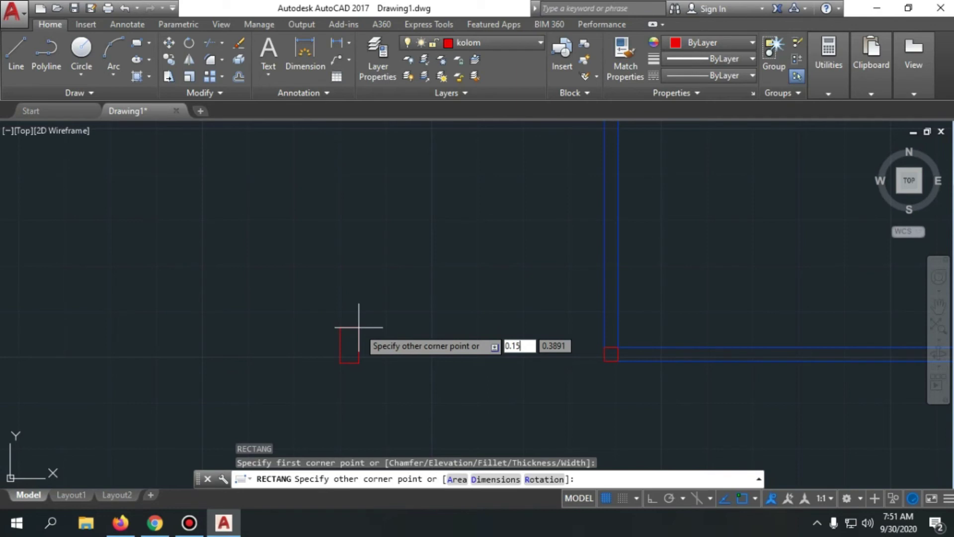
key("Tab")
type("0.")
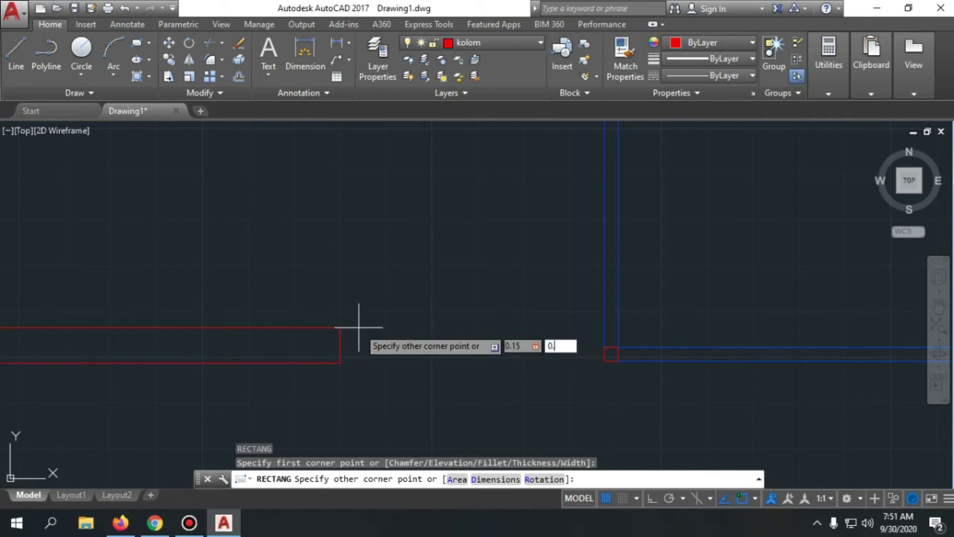
type("05")
key("Return")
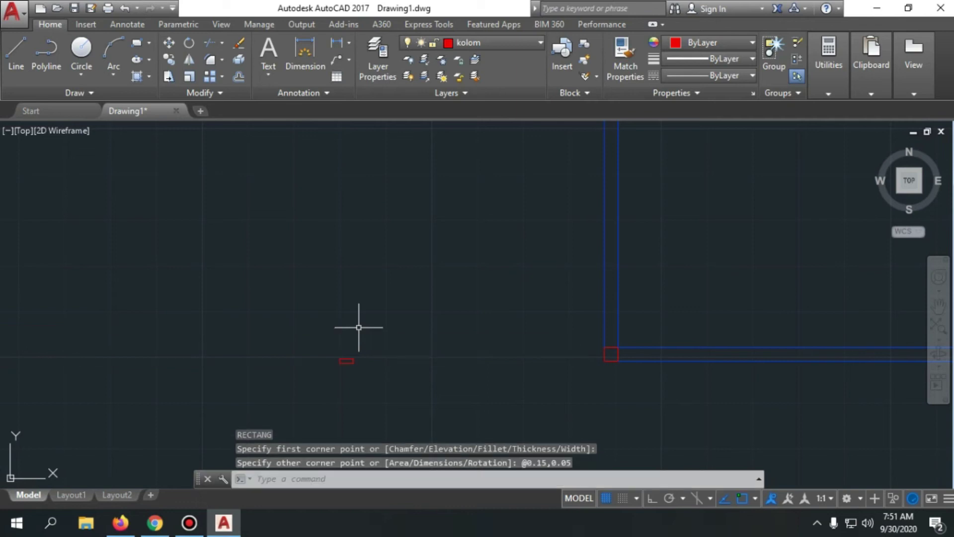
scroll(347, 363, "up", 2)
scroll(357, 366, "up", 4)
left_click(342, 386)
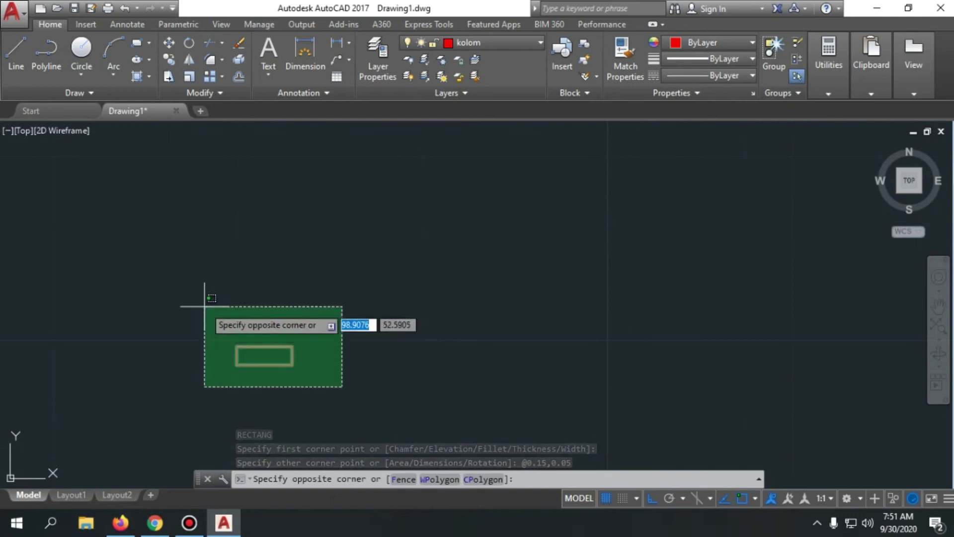
left_click(204, 306)
scroll(258, 298, "down", 5)
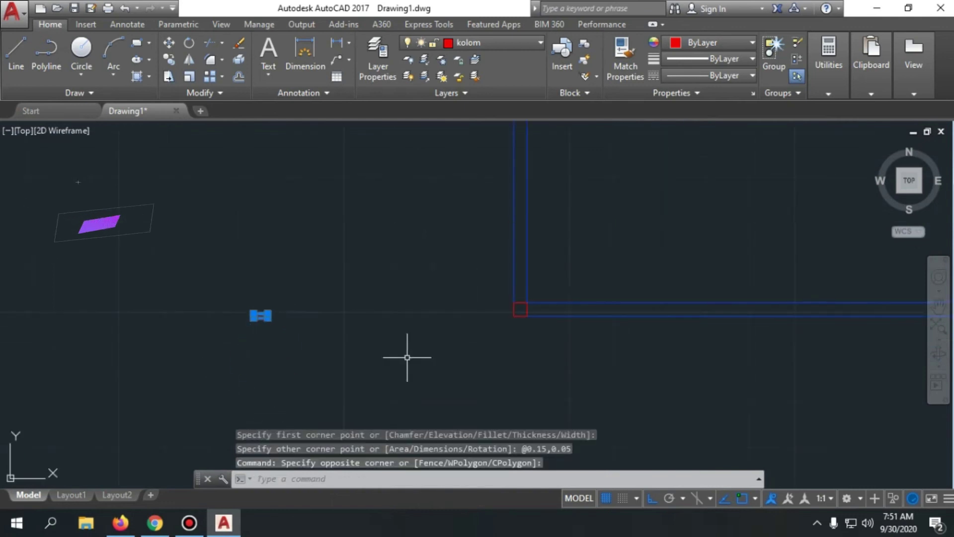
scroll(273, 316, "up", 5)
type("RO")
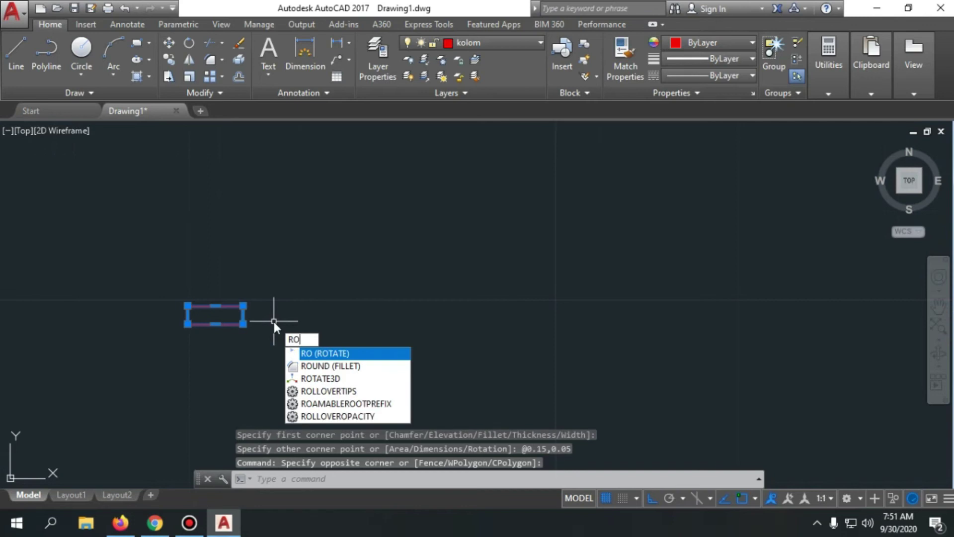
key("Return")
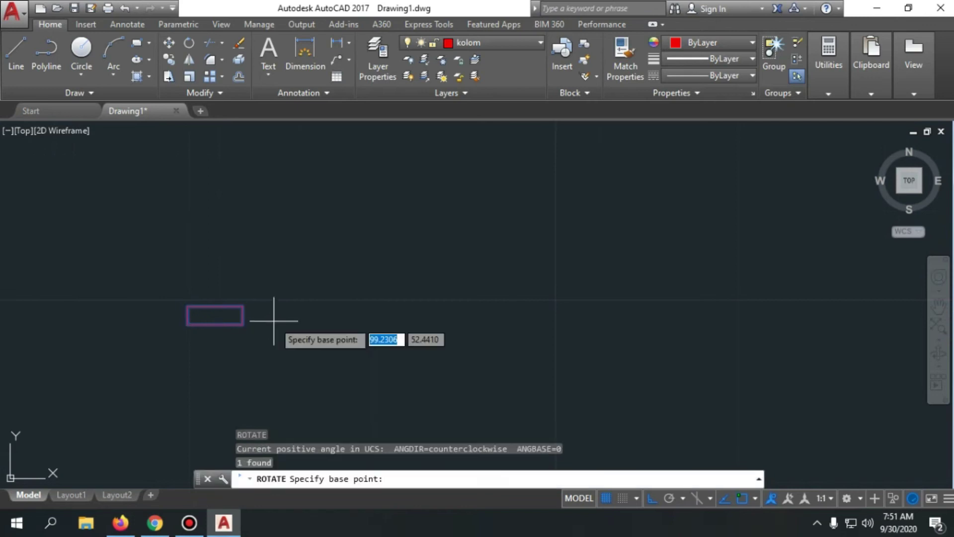
left_click(242, 324)
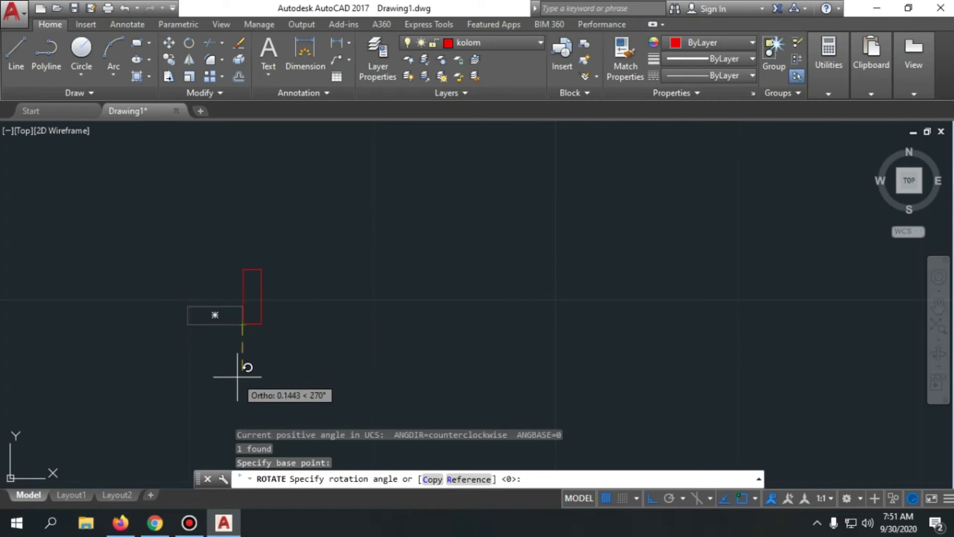
key("Escape")
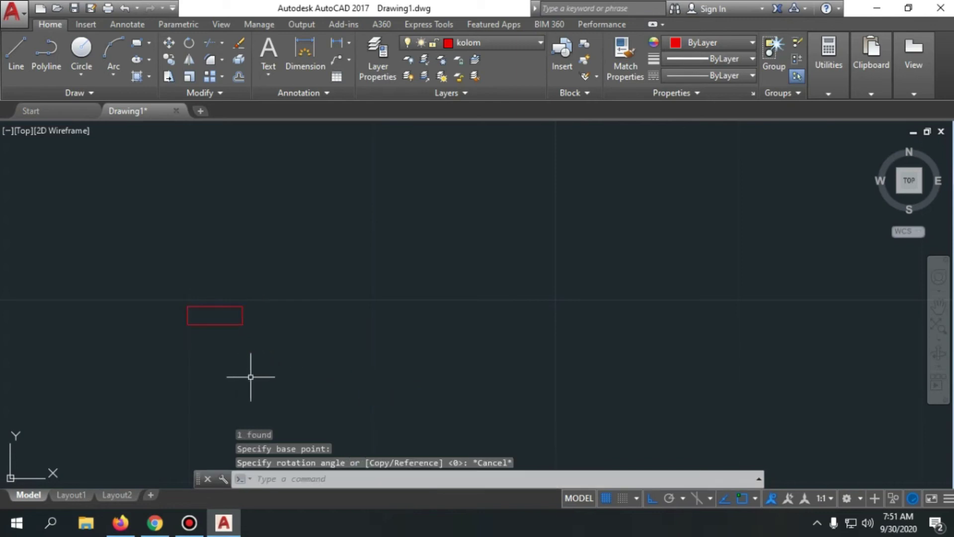
- Rotate the small rectangle by 270° about its lower-right corner so that it stands upright
left_click(294, 358)
left_click(135, 271)
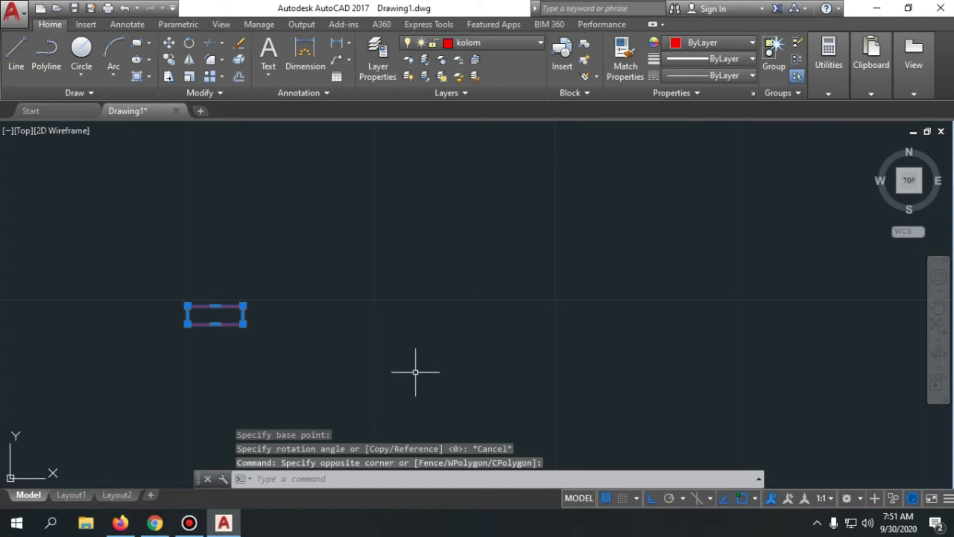
type("RO")
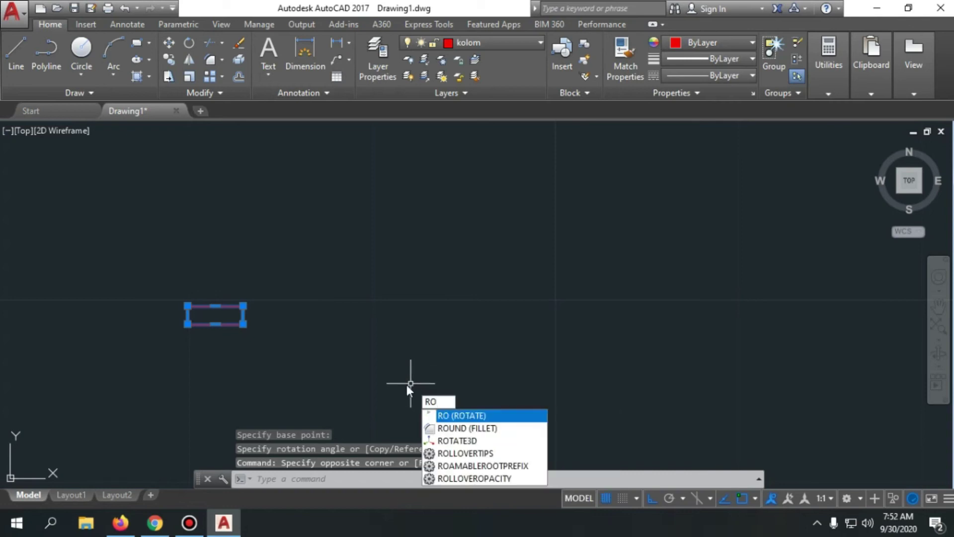
key("Return")
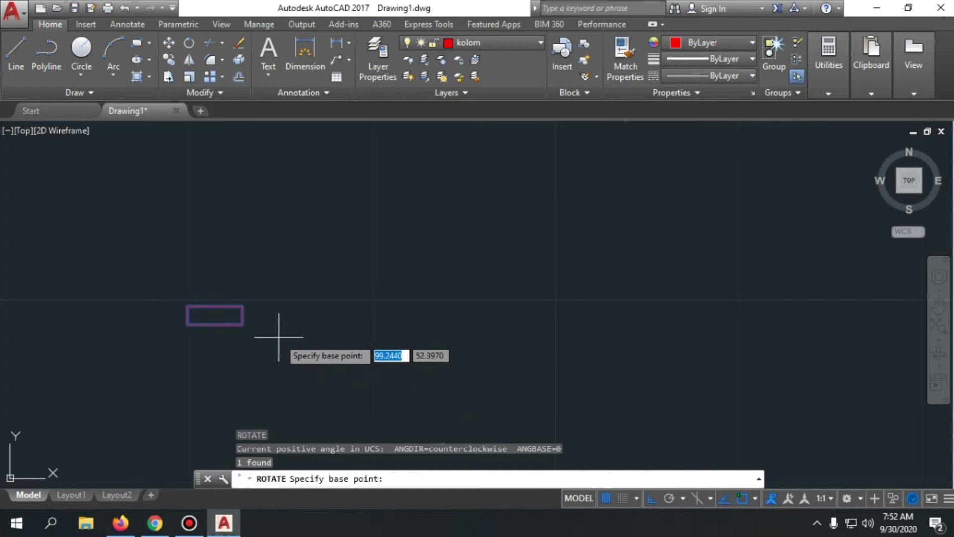
left_click(243, 324)
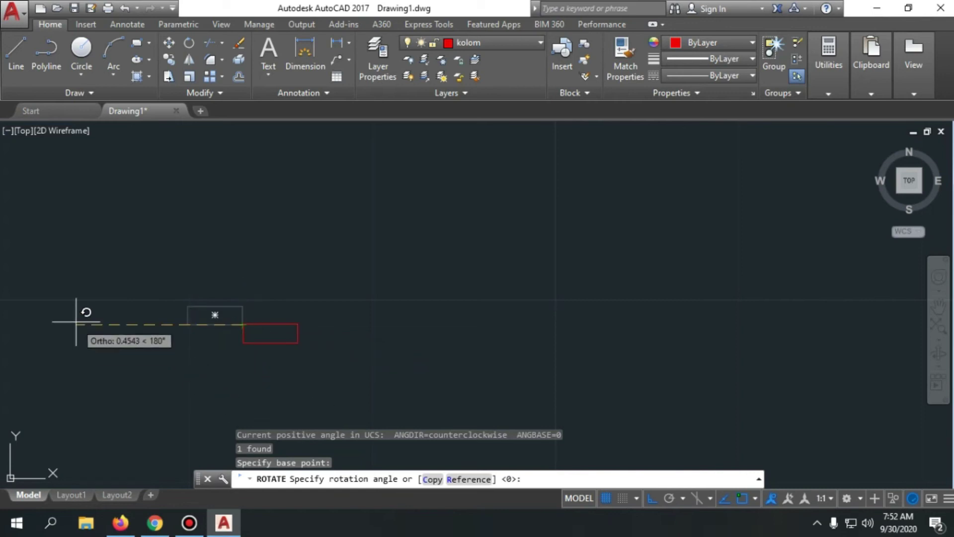
key("Return")
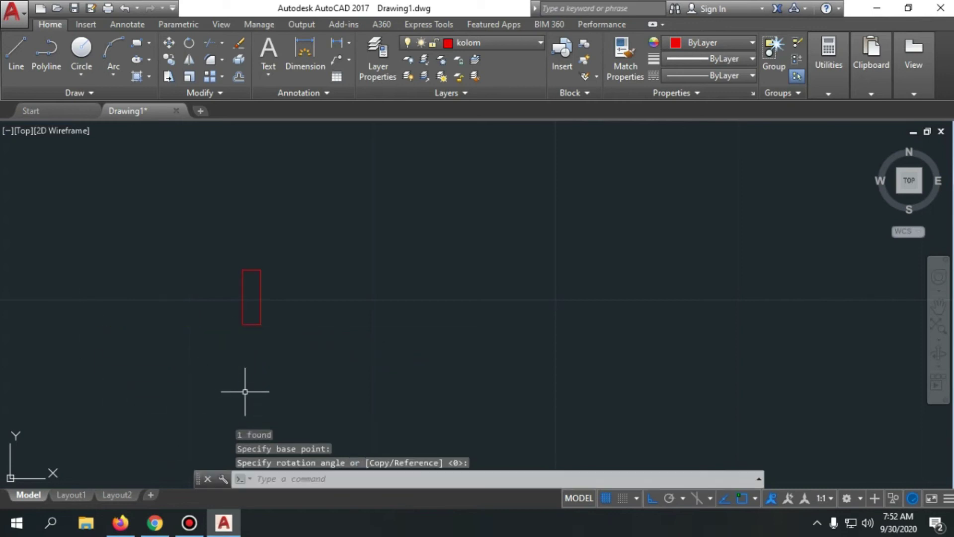
- Copy the upright rectangle 1.05 horizontally to the right, using the midpoint of its bottom edge as the base point
scroll(270, 302, "up", 4)
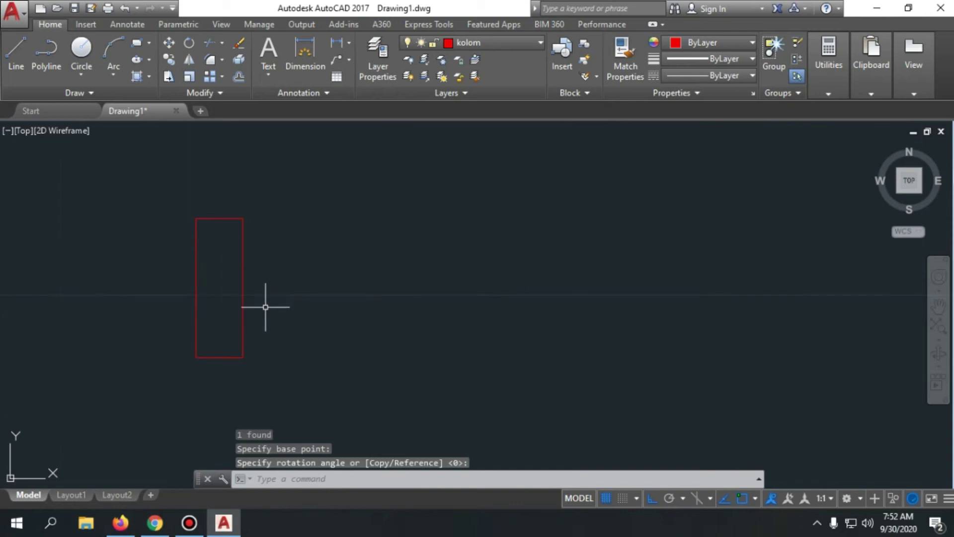
scroll(204, 371, "down", 2)
scroll(235, 384, "up", 4)
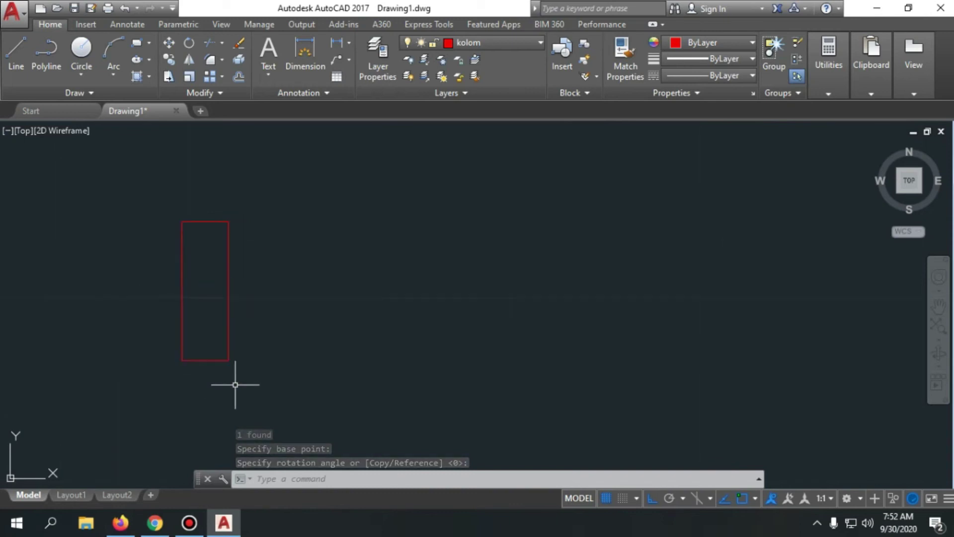
scroll(234, 383, "down", 2)
scroll(250, 398, "down", 2)
left_click(265, 404)
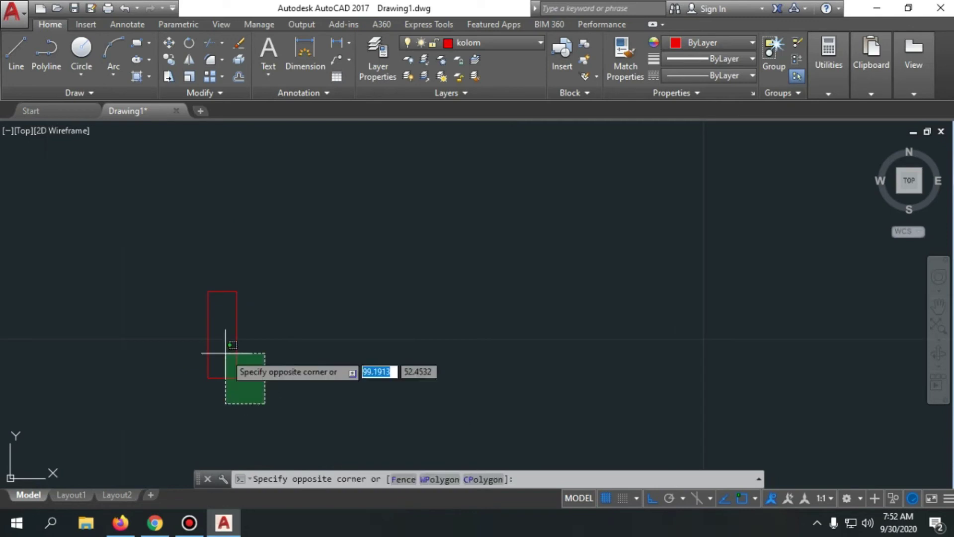
left_click(184, 261)
type("CO")
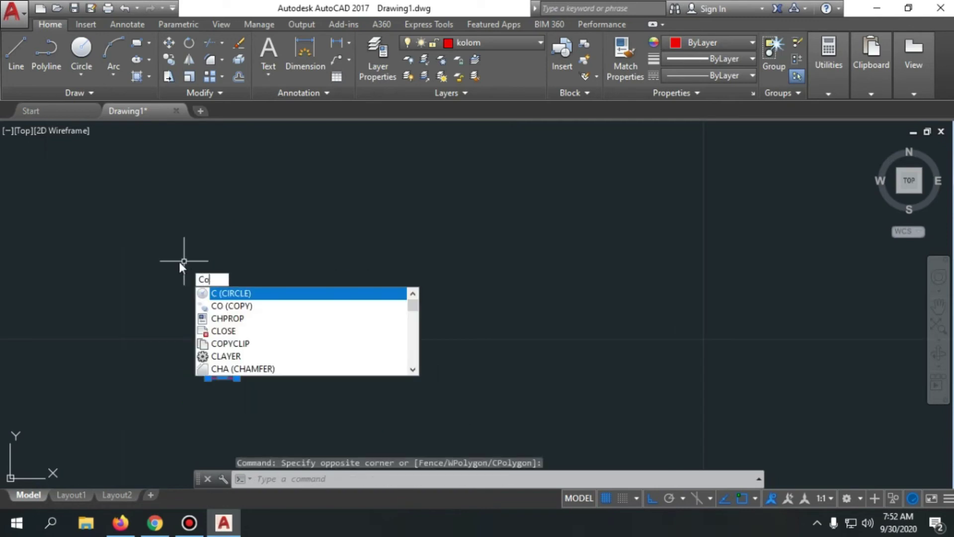
key("Return")
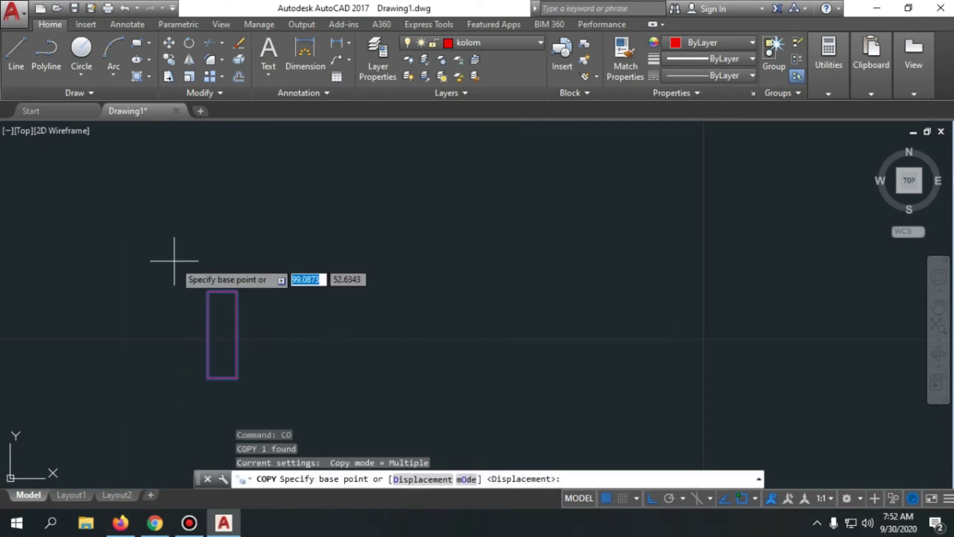
left_click(223, 378)
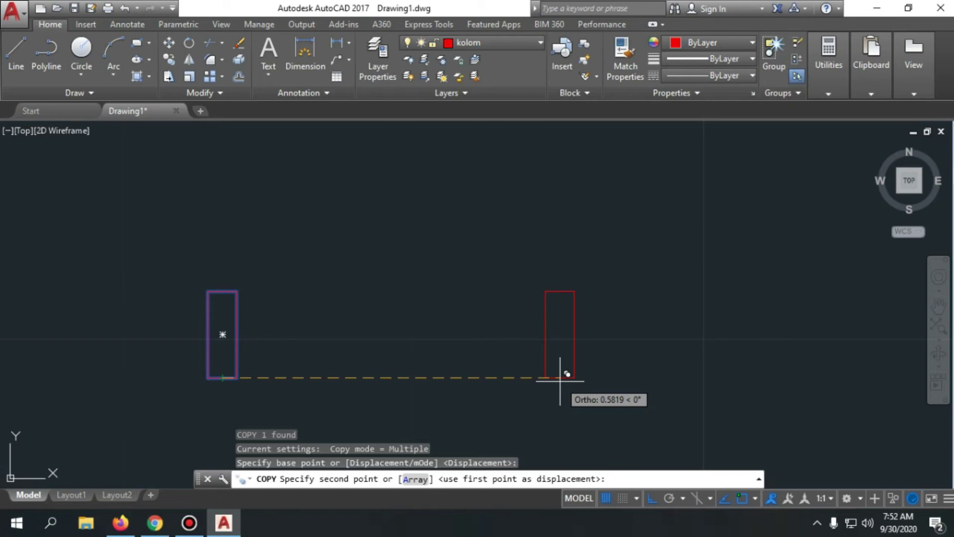
type("1")
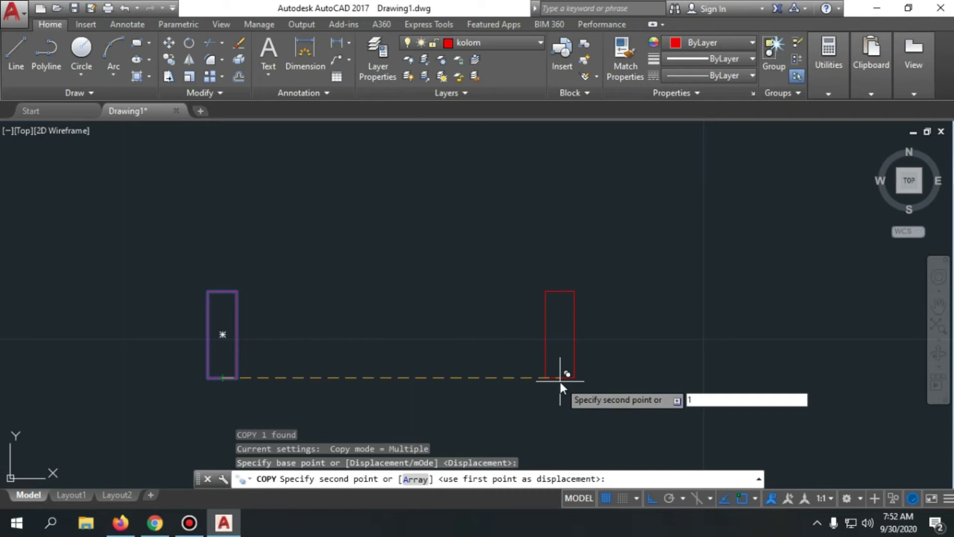
type(".05")
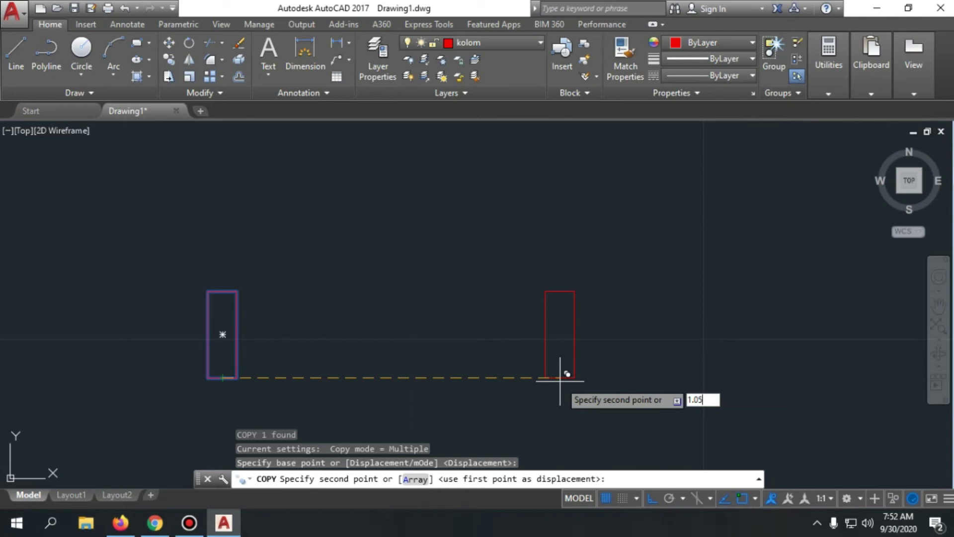
key("Return")
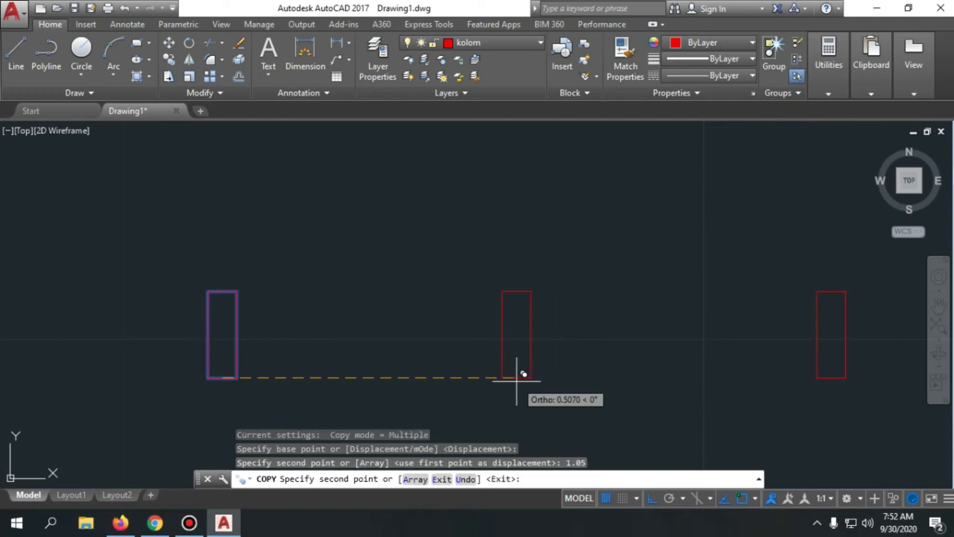
key("Escape")
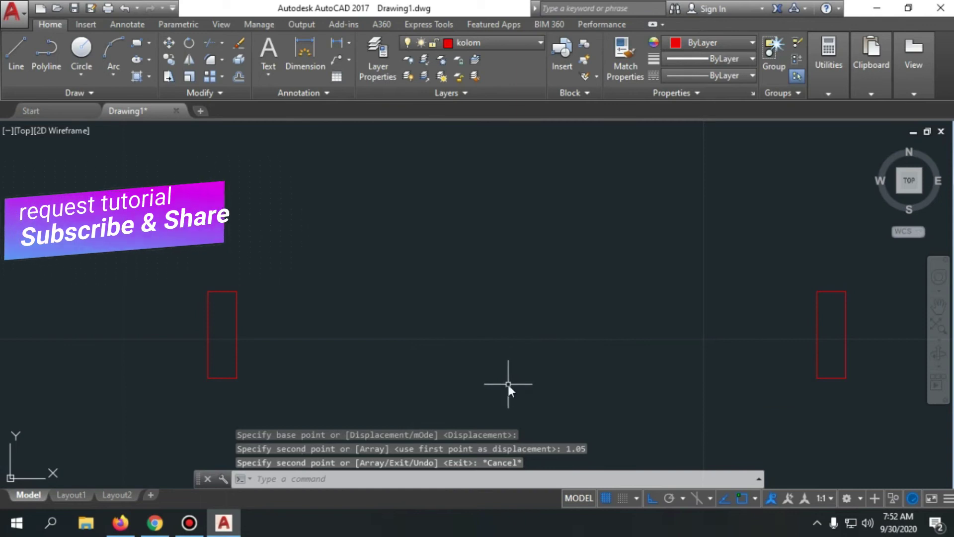
type("DI")
key("BackSpace")
type("LI")
key("Return")
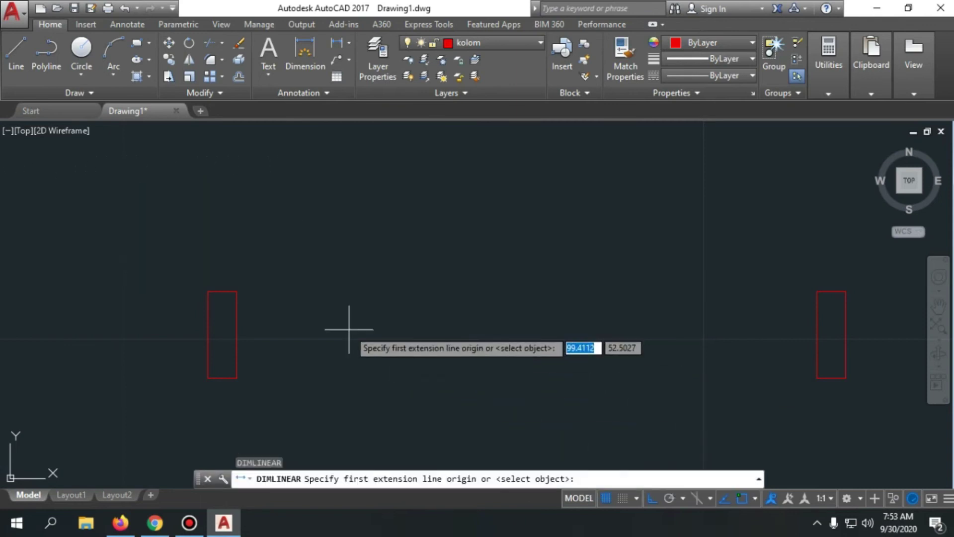
left_click(241, 287)
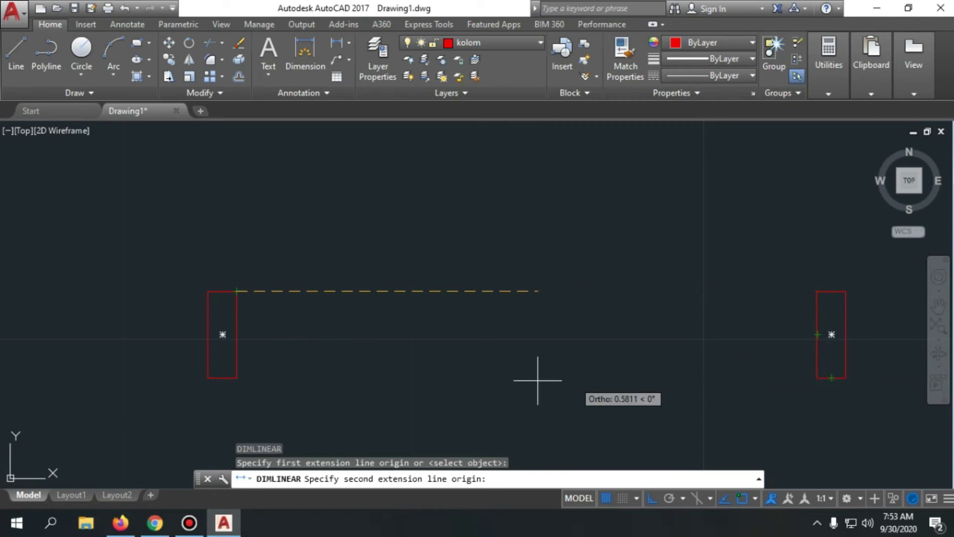
left_click(230, 292)
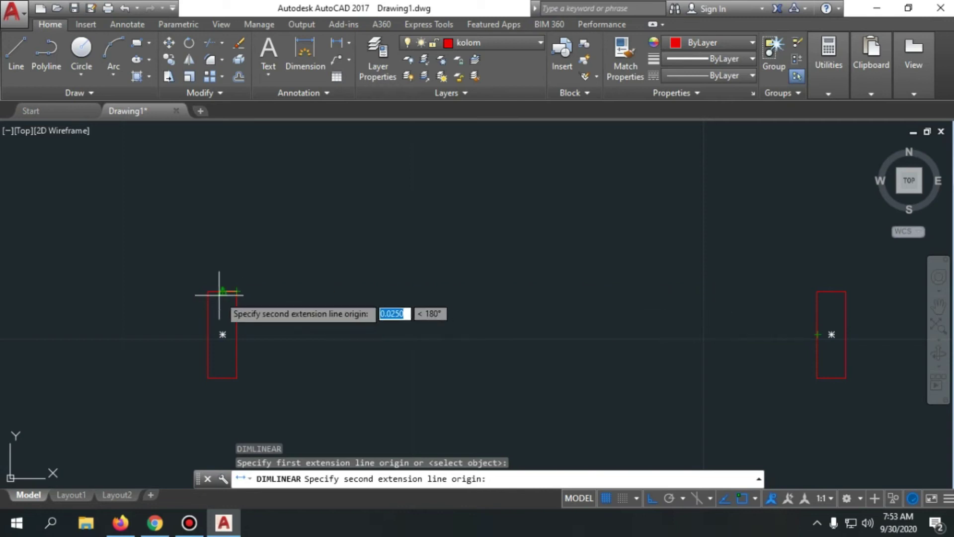
key("Escape")
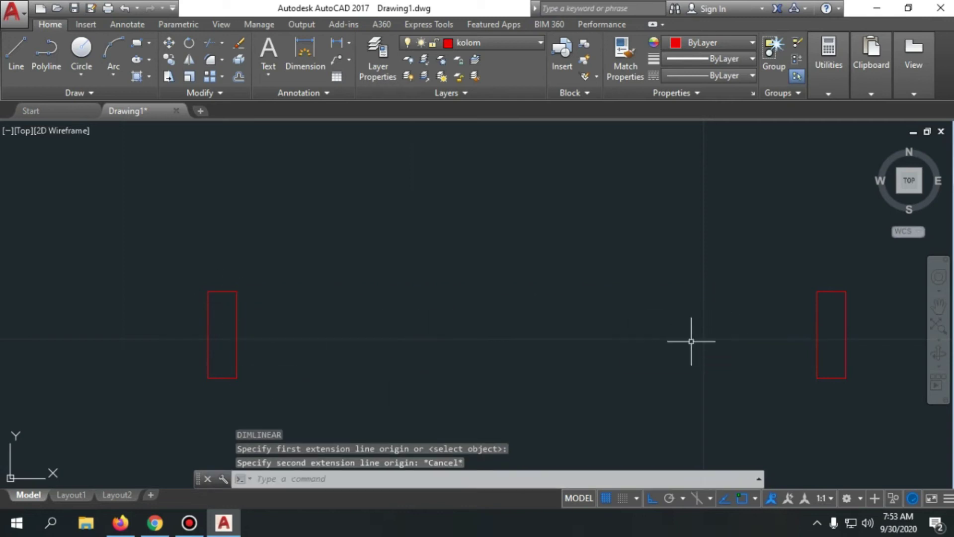
- Copy the left upright rectangle 1 unit horizontally to the right, using its bottom midpoint as the base point
left_click(260, 379)
left_click(186, 264)
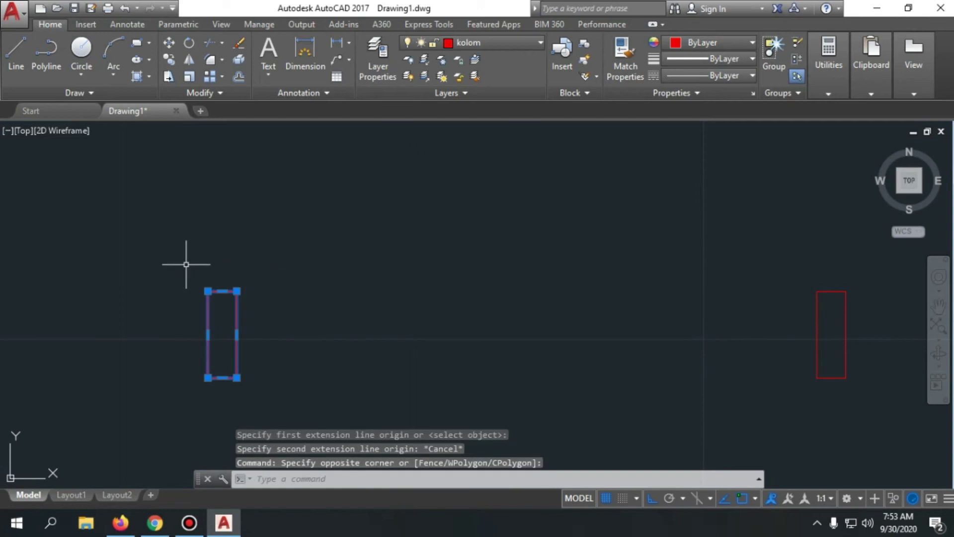
type("CO")
key("Return")
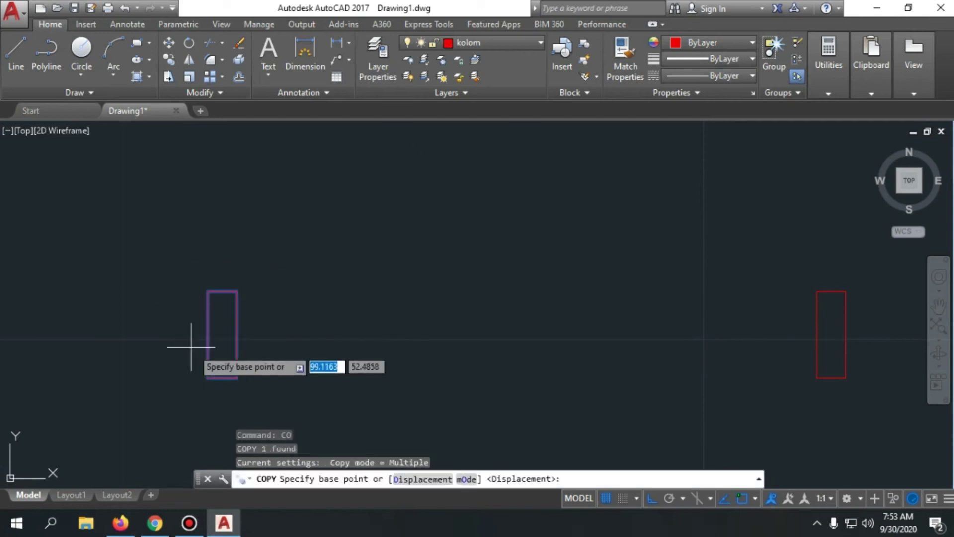
left_click(222, 379)
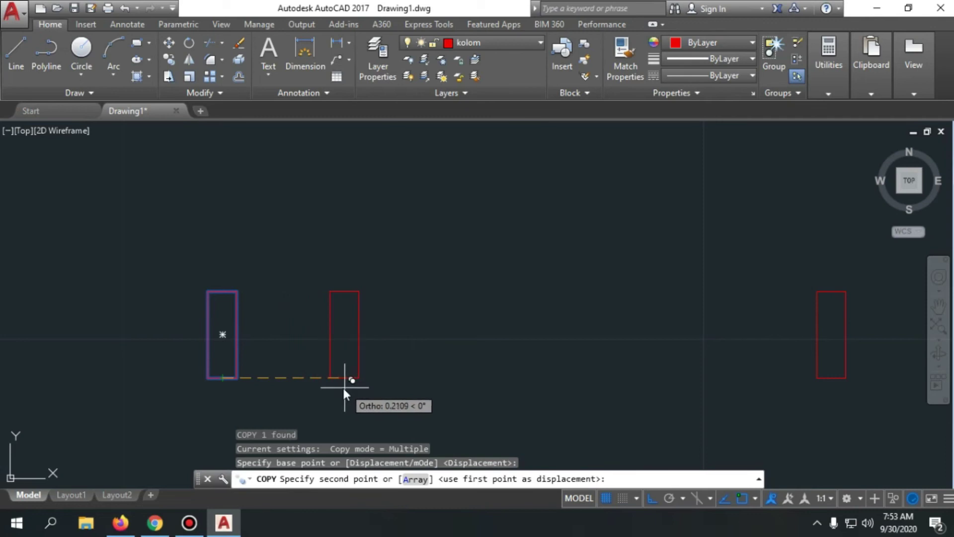
type("1")
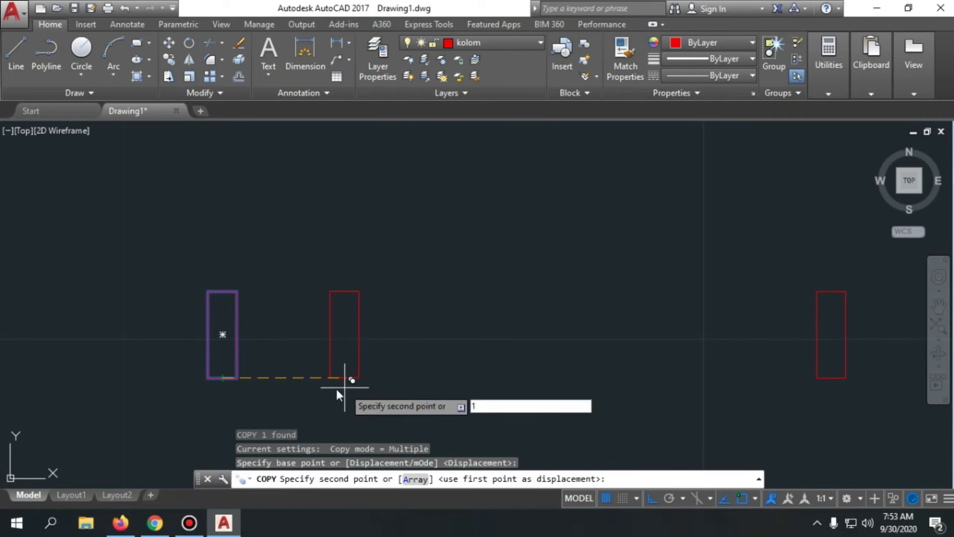
key("Return")
key("Escape")
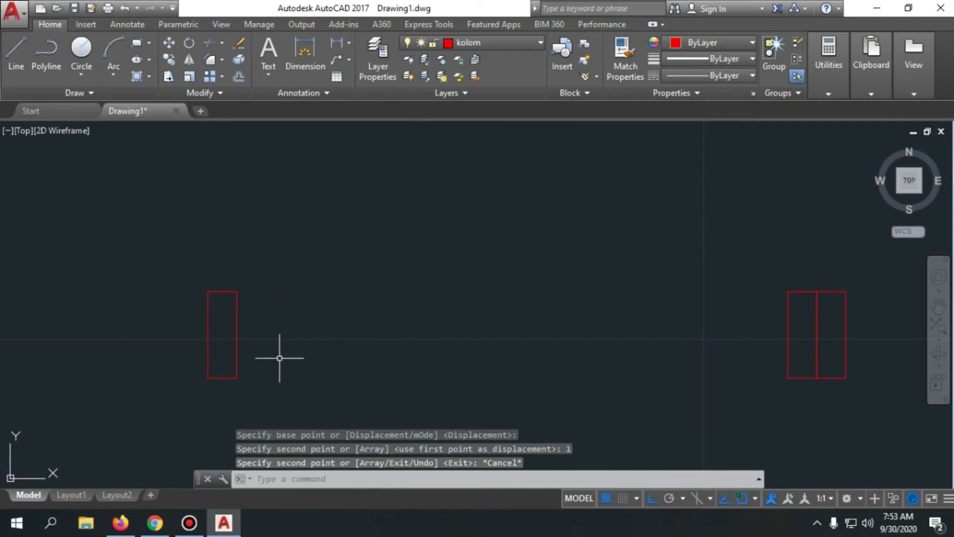
- Measure the clear gap between the left rectangle and the nearest copy with a temporary linear dimension along their top corners
type("Dli")
key("Return")
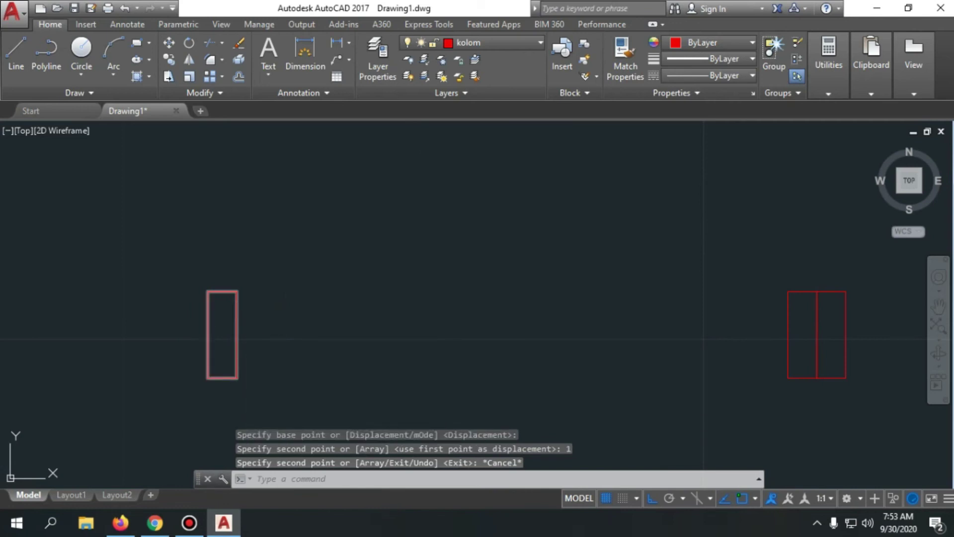
left_click(237, 291)
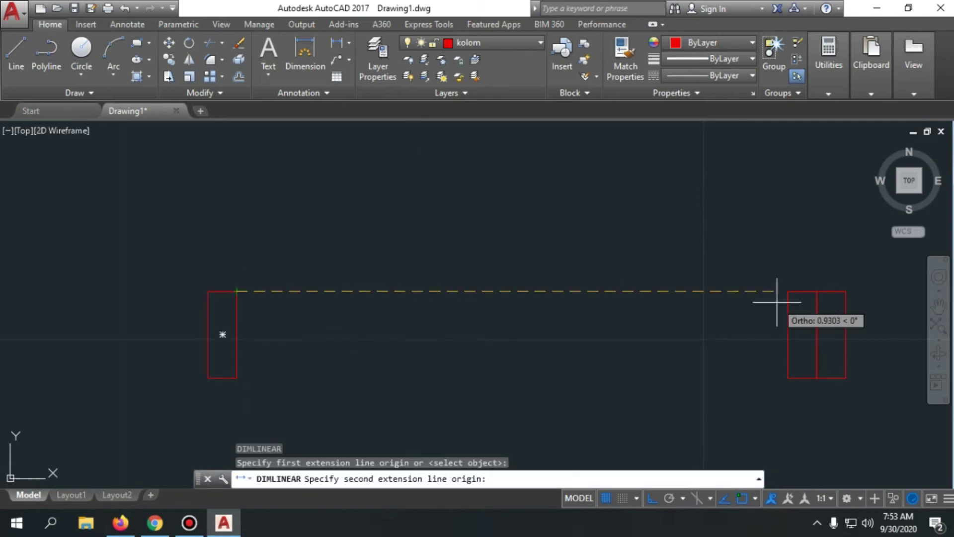
left_click(788, 291)
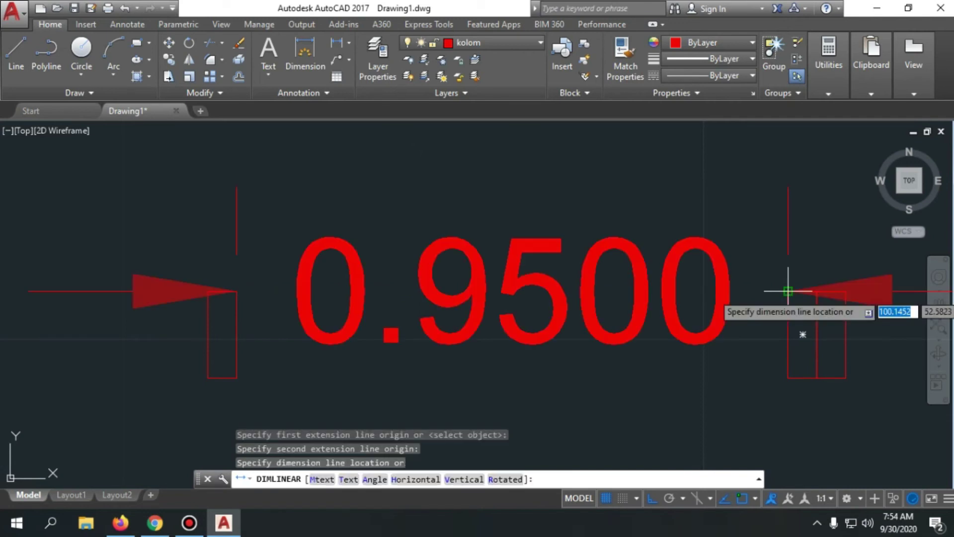
scroll(471, 253, "down", 2)
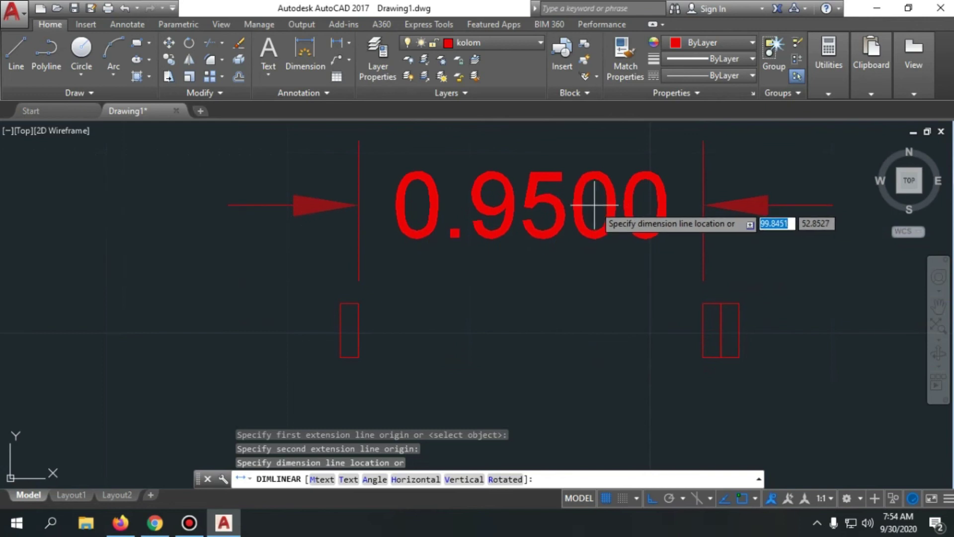
key("Escape")
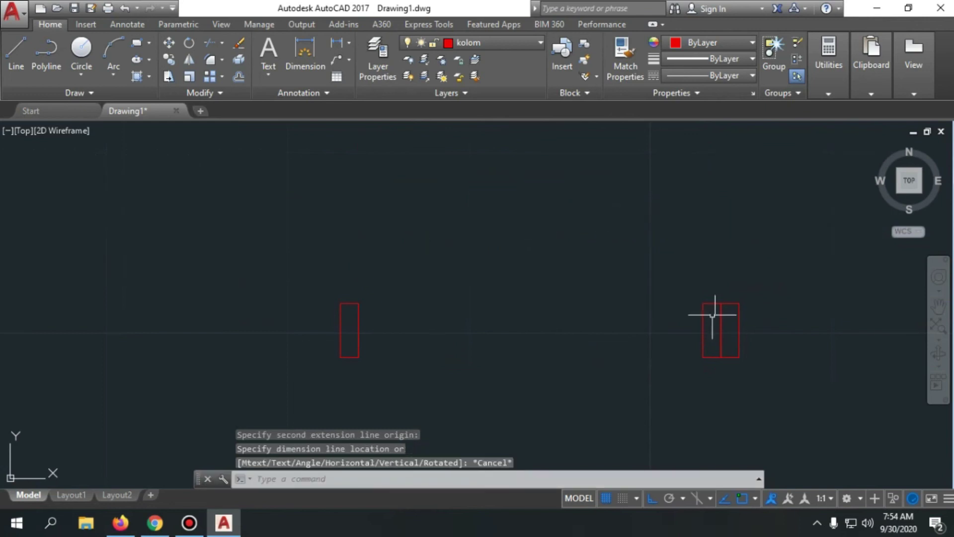
- Erase the inner of the two adjoining rectangle copies on the right
left_click(716, 338)
left_click(687, 294)
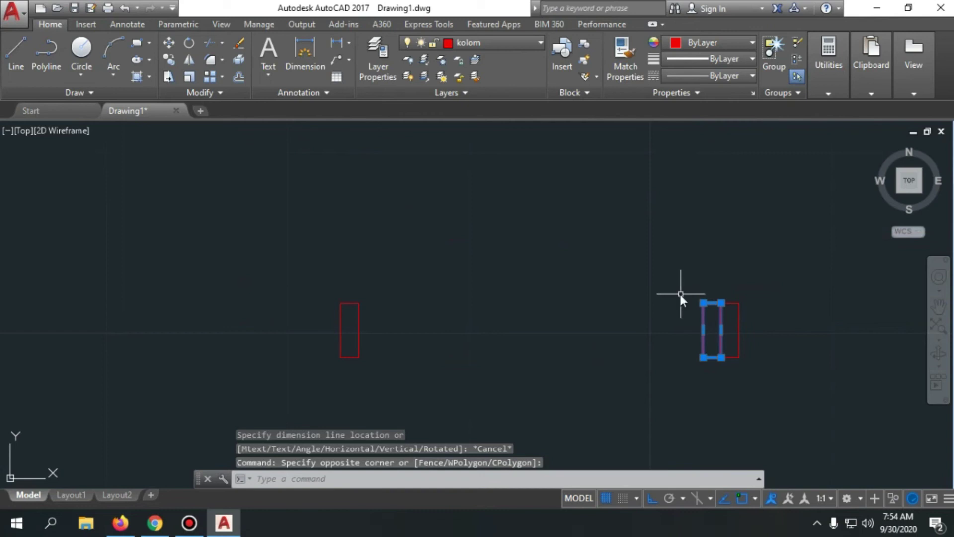
type("e")
key("Return")
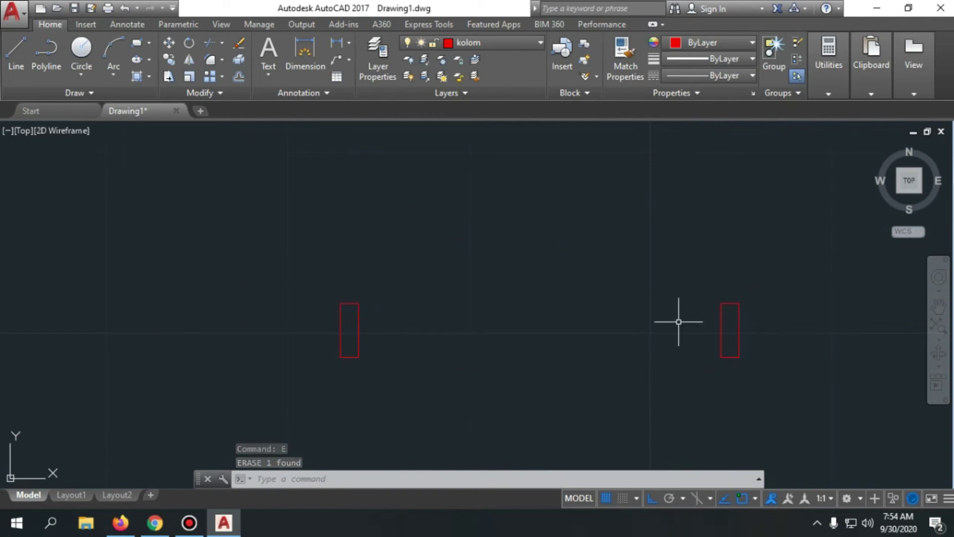
- Draw a 0.025 by 1 upright rectangle as the door leaf, starting from the left post's top-right corner
scroll(605, 366, "down", 3)
scroll(560, 332, "up", 3)
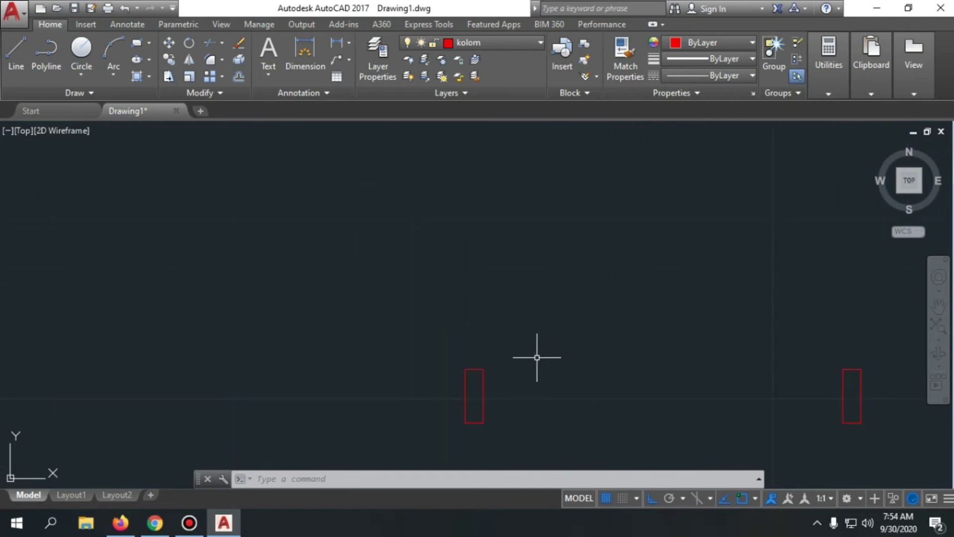
type("rec")
key("Return")
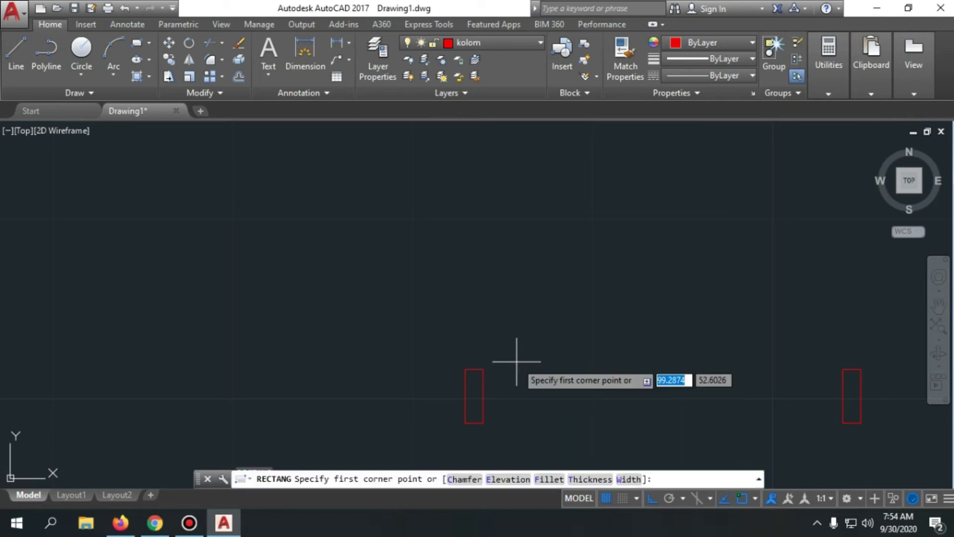
scroll(483, 369, "up", 3)
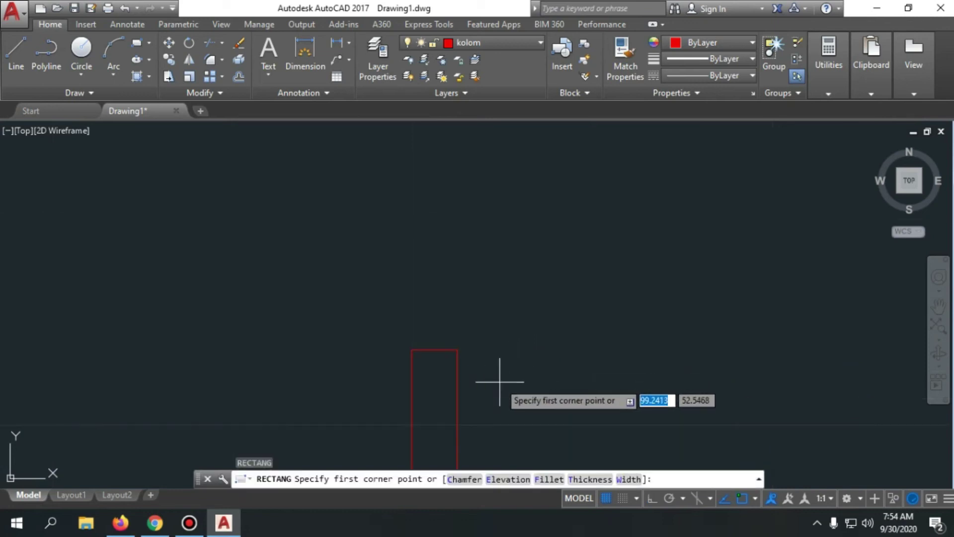
left_click(457, 349)
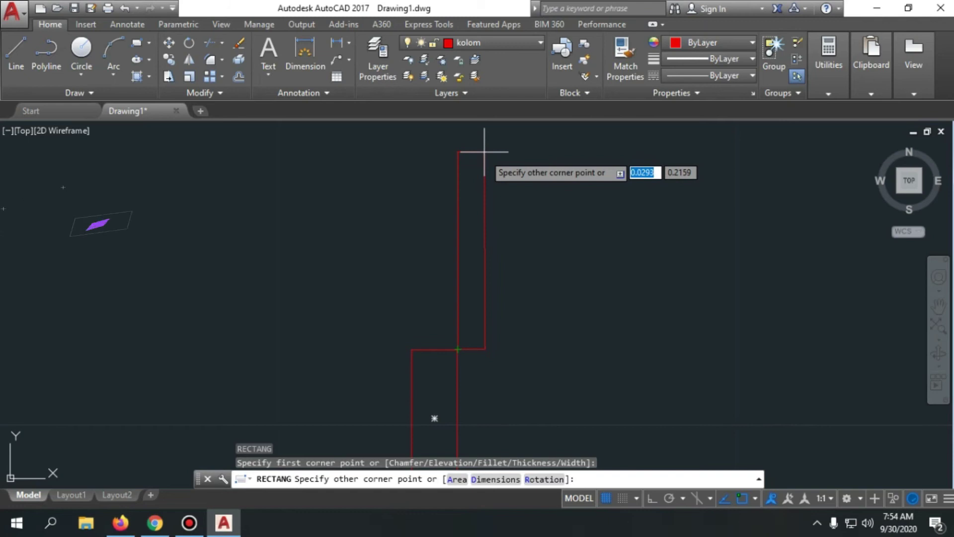
scroll(507, 298, "down", 4)
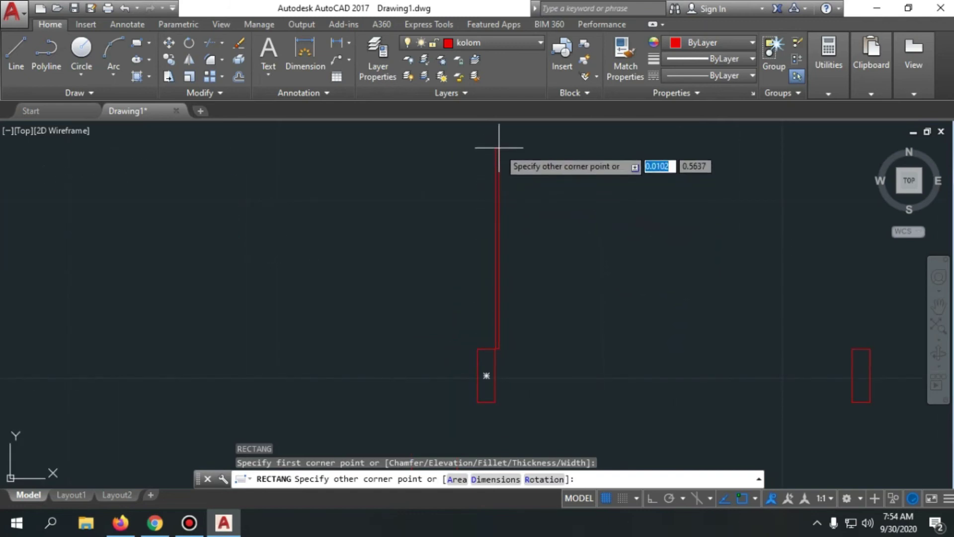
scroll(502, 295, "down", 5)
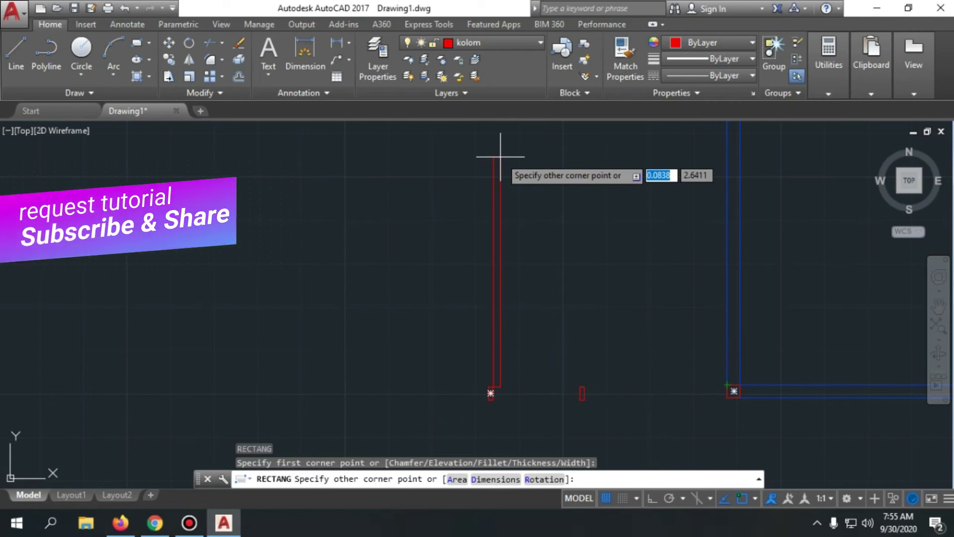
type("0")
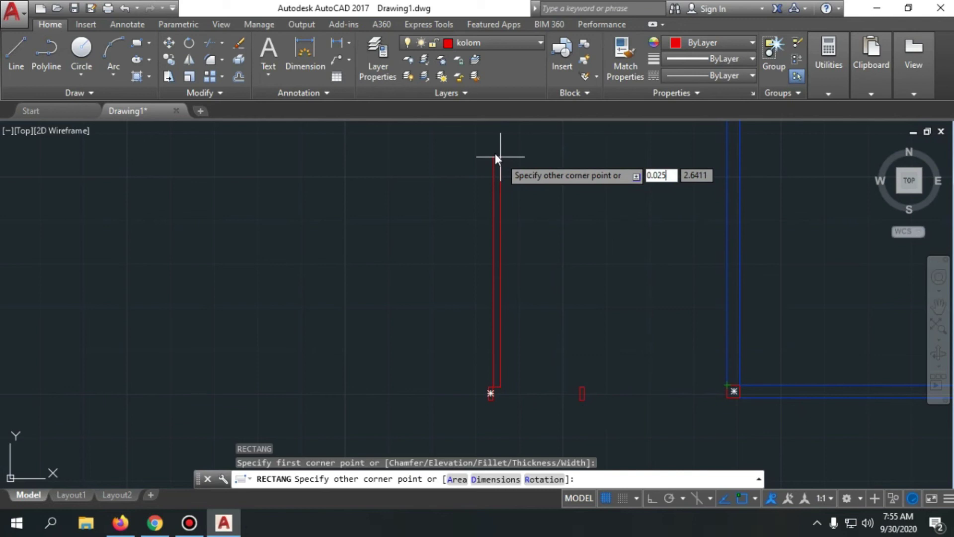
key("Tab")
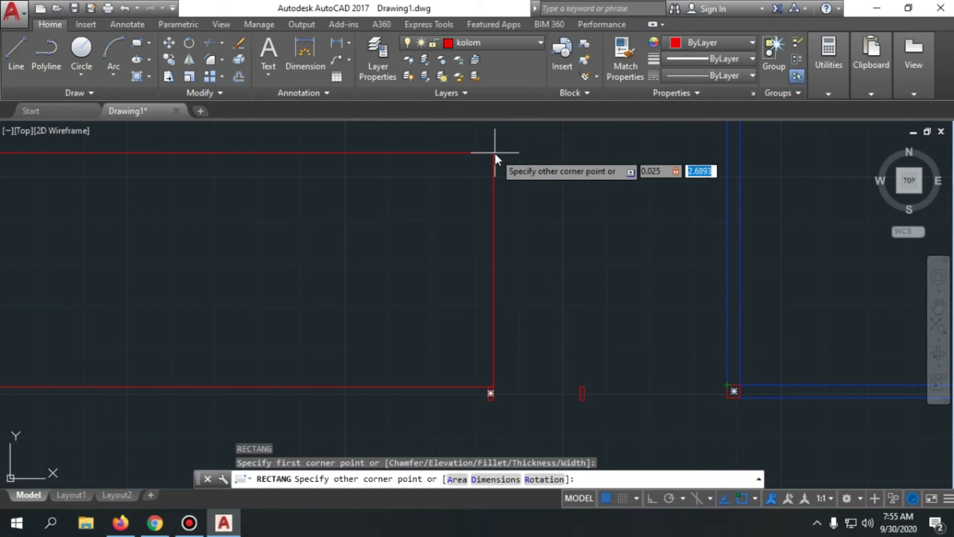
key("Return")
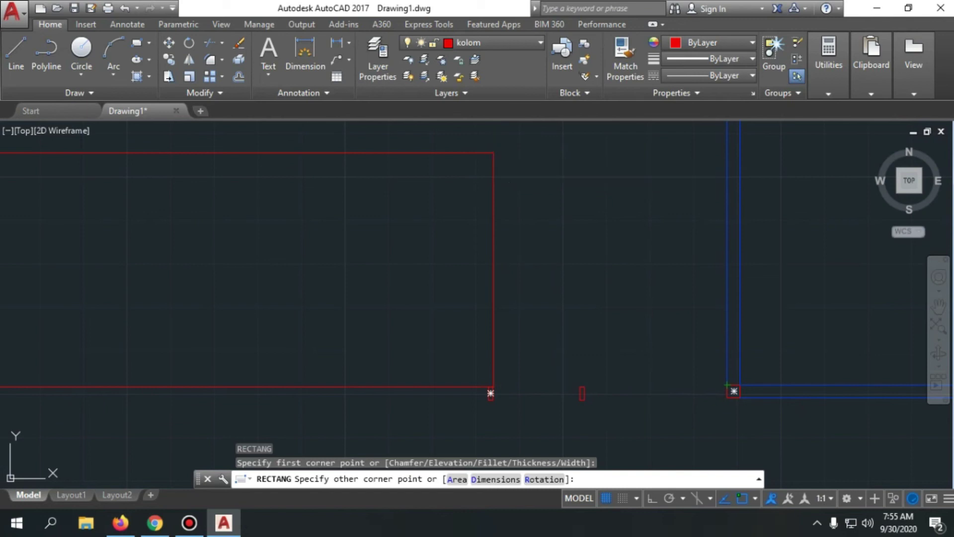
- Add a linear dimension for the door leaf's height, with the dimension line between the two posts
scroll(578, 390, "up", 4)
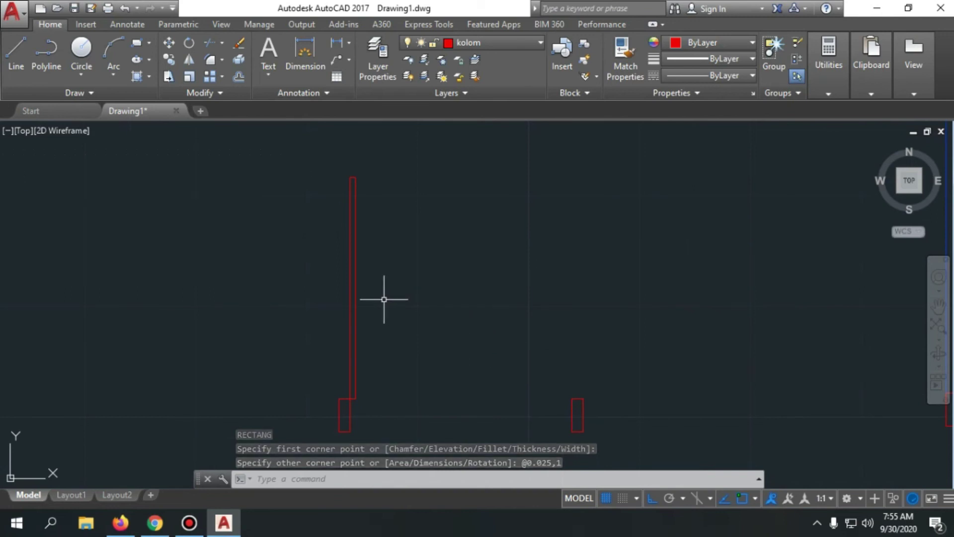
type("dli")
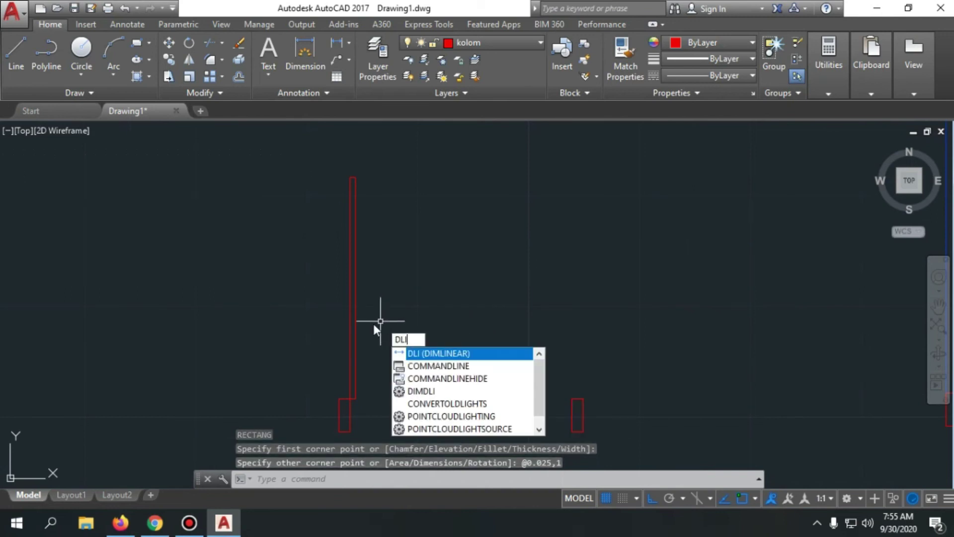
key("Return")
left_click(355, 397)
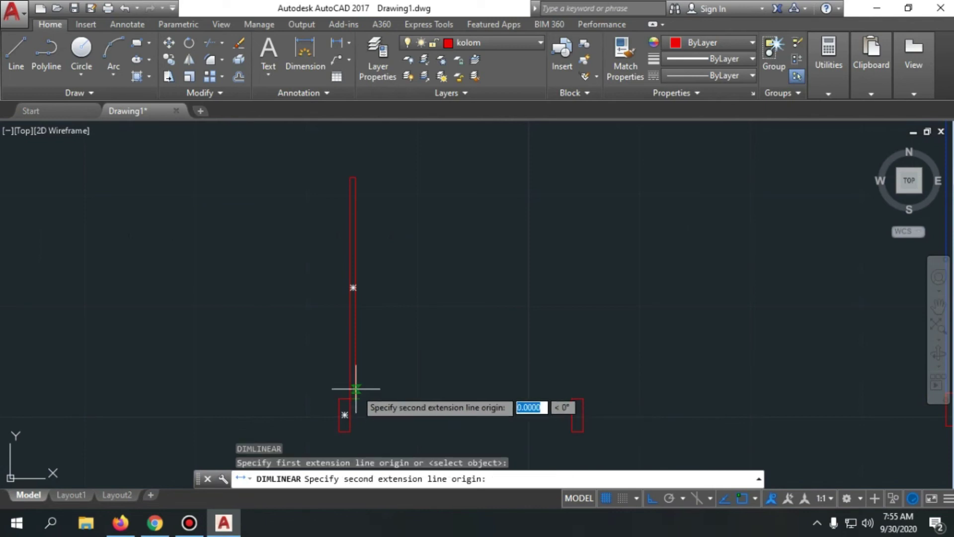
left_click(356, 177)
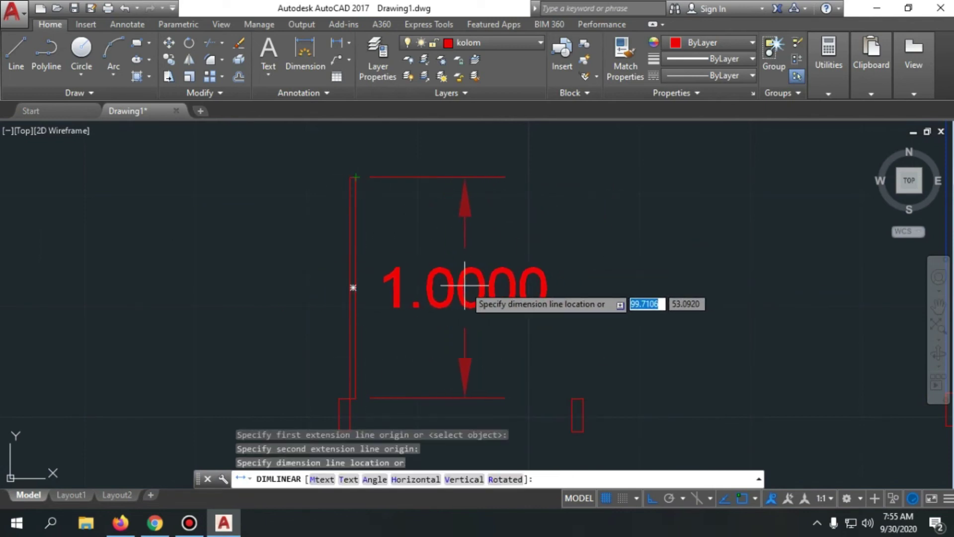
left_click(499, 288)
scroll(376, 176, "down", 1)
scroll(383, 361, "up", 1)
- Add a linear dimension below the posts for the clear gap between their inner bottom corners
key("Return")
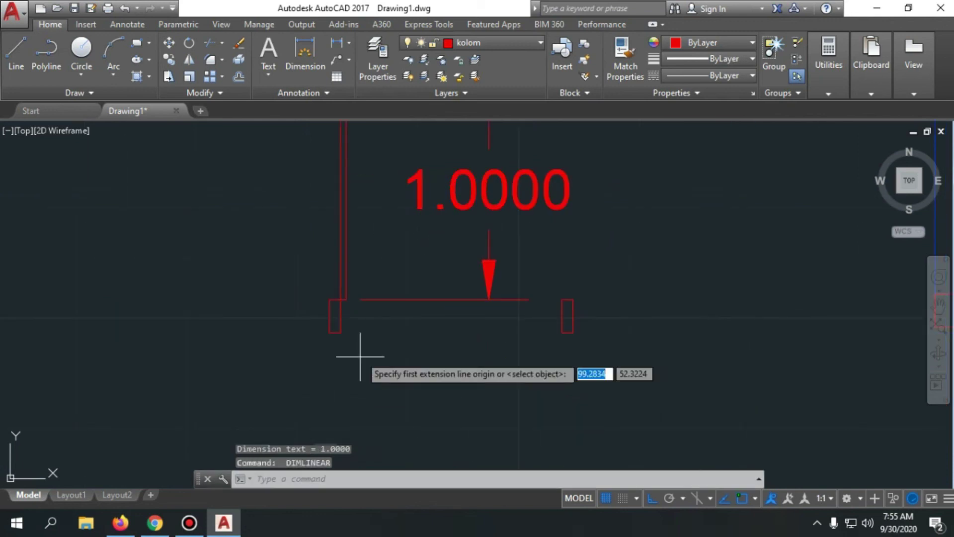
left_click(341, 332)
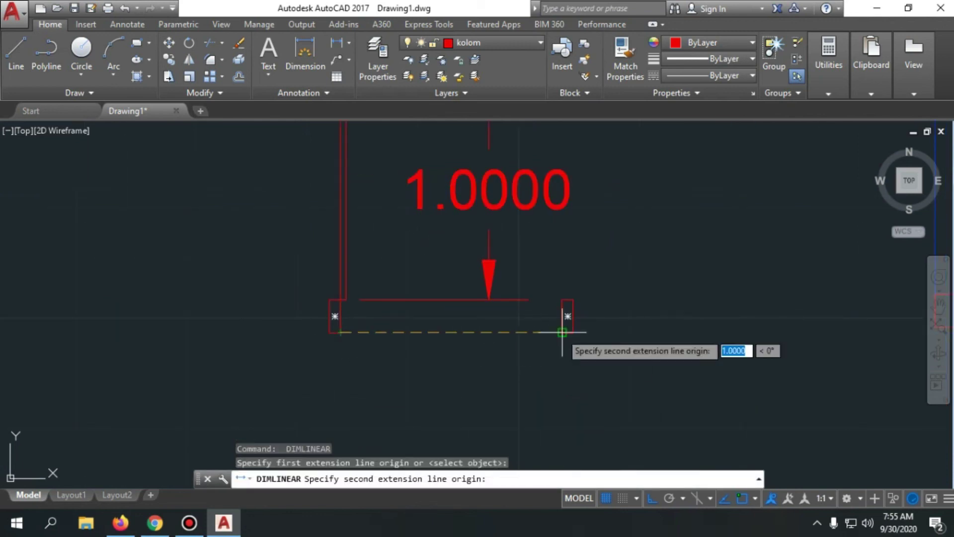
left_click(562, 332)
scroll(536, 355, "down", 1)
left_click(544, 370)
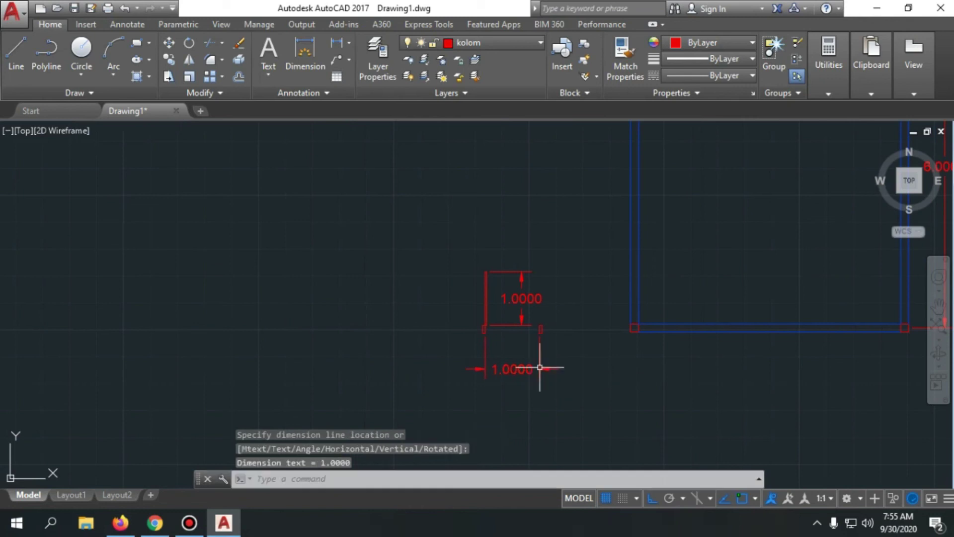
scroll(517, 364, "up", 2)
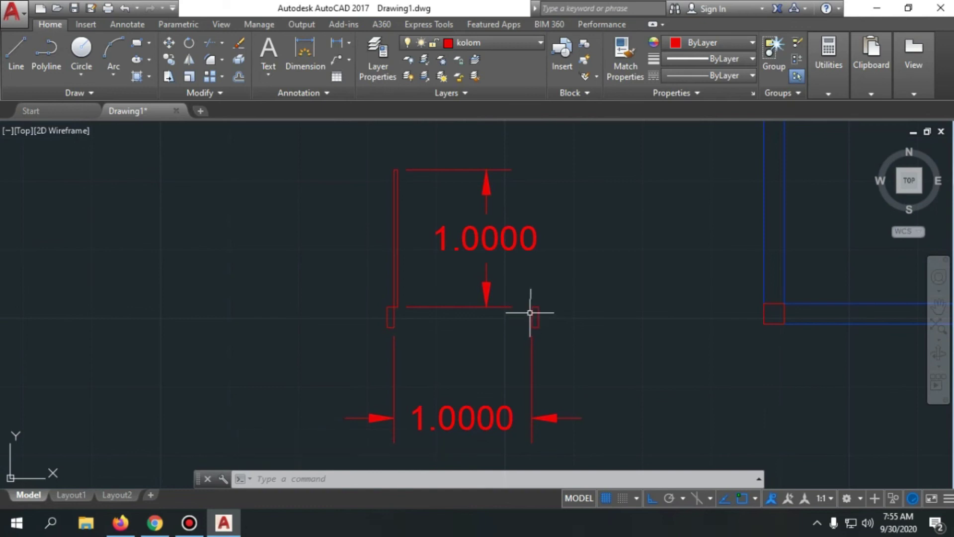
- Erase the leaf height dimension and the gap dimension from the door component
left_click(505, 319)
left_click(470, 173)
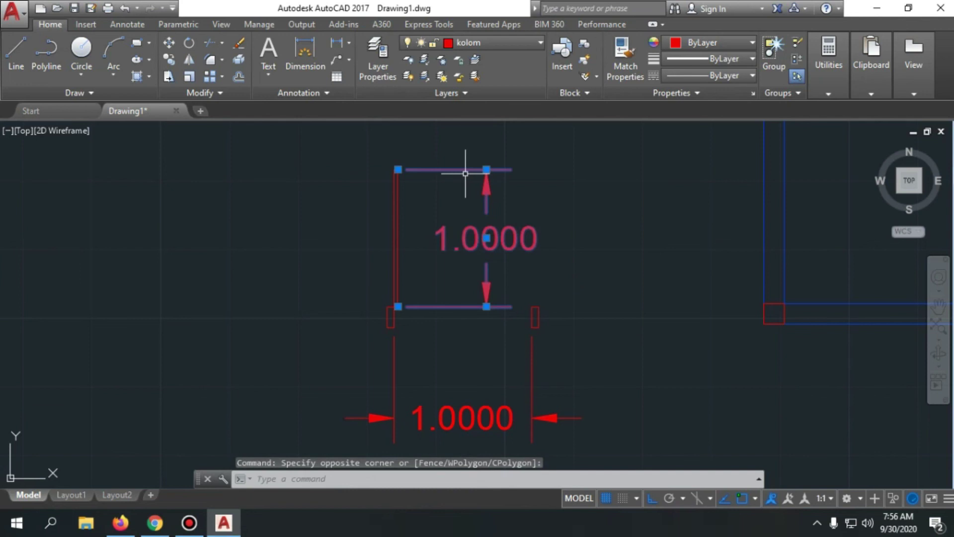
type("E")
key("Return")
left_click(479, 423)
type("E")
key("Return")
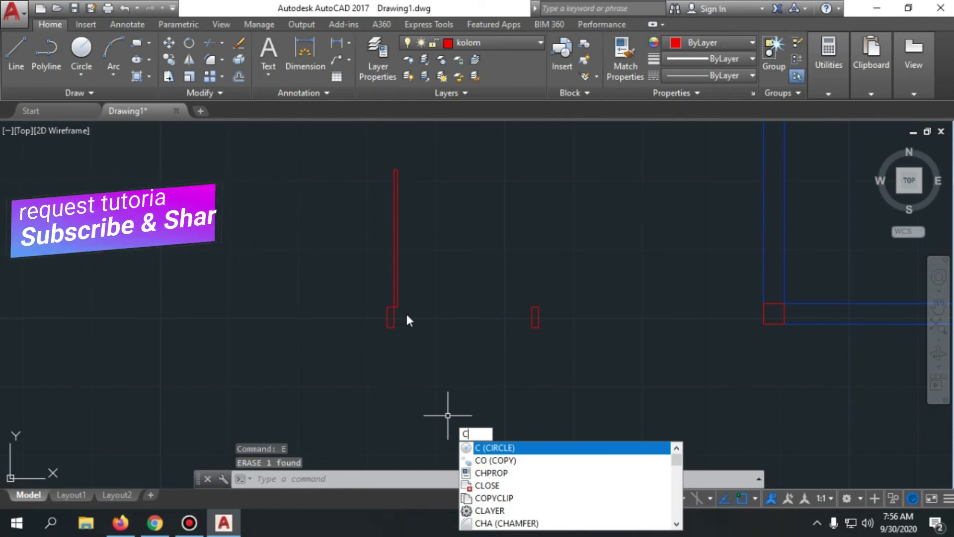
- Draw a circle centred on the left post's top-right corner, with its radius reaching the leaf's top-right corner
key("Return")
scroll(437, 277, "up", 5)
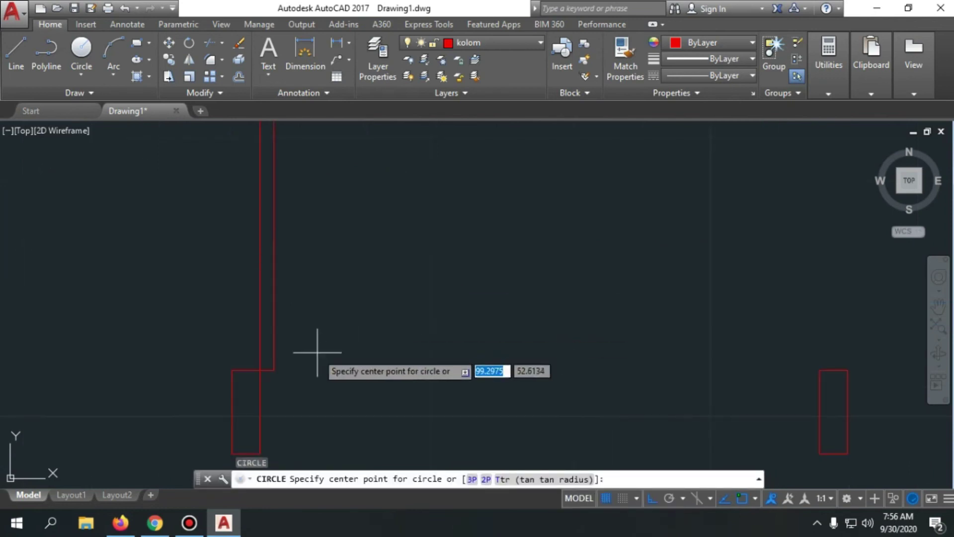
left_click(260, 369)
scroll(279, 278, "up", 5)
scroll(273, 272, "up", 2)
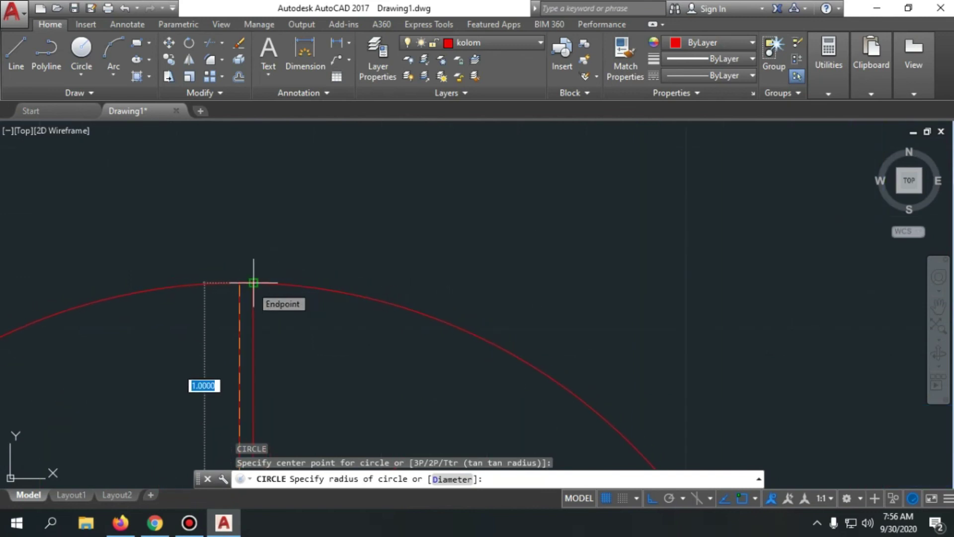
left_click(254, 283)
- Examine how the circle meets the top edge and corners of the door leaf
scroll(267, 251, "down", 4)
scroll(348, 358, "up", 5)
scroll(319, 249, "up", 10)
scroll(260, 230, "down", 10)
scroll(348, 313, "down", 5)
scroll(207, 219, "up", 6)
scroll(242, 261, "up", 8)
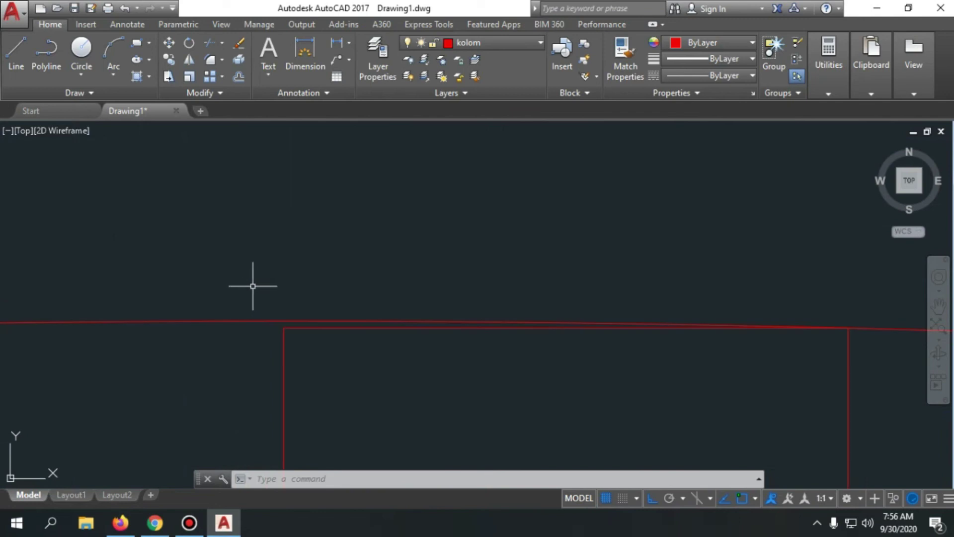
- Try to trim the circle just beyond the leaf's top, first against all objects, then with the circle as cutting edge
scroll(368, 246, "down", 6)
type("tr")
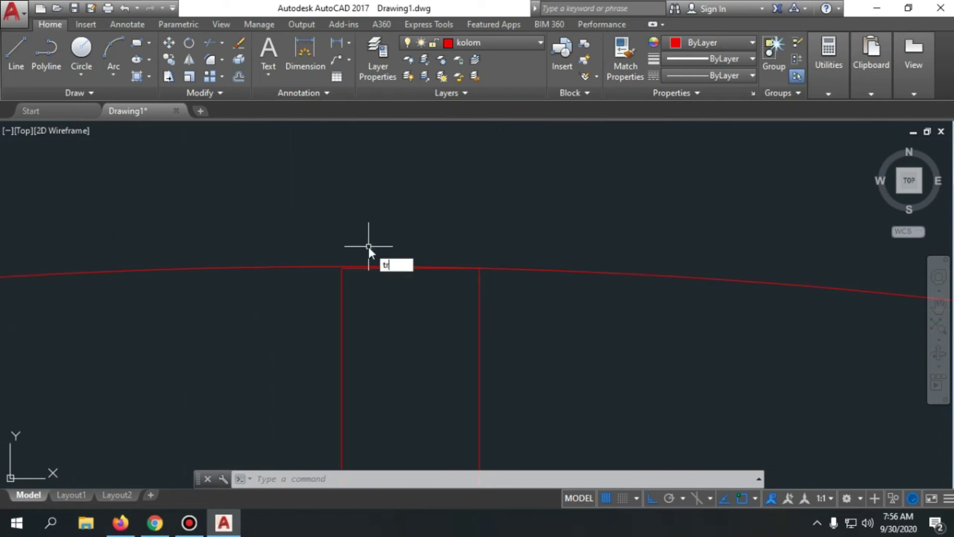
key("Return")
key("Return")
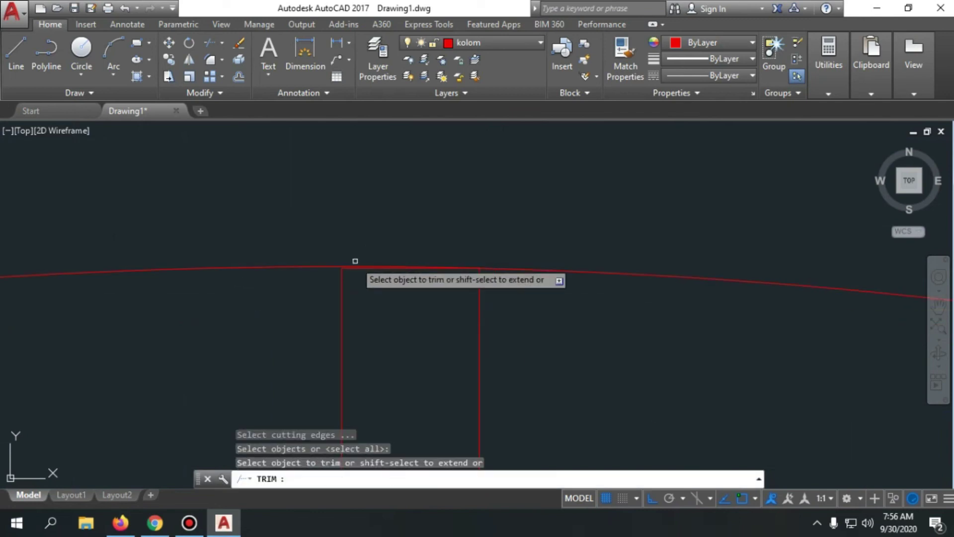
left_click(324, 265)
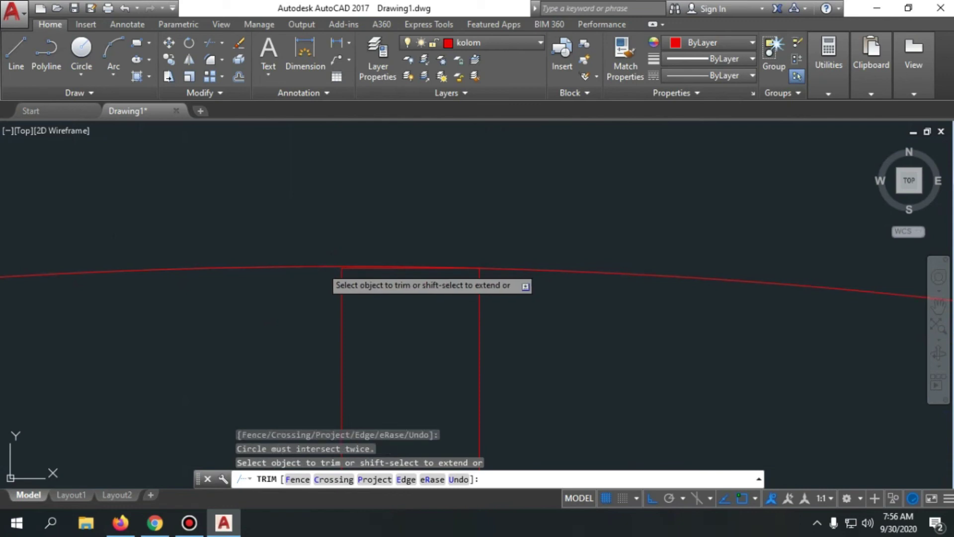
key("Escape")
type("ts or")
key("Return")
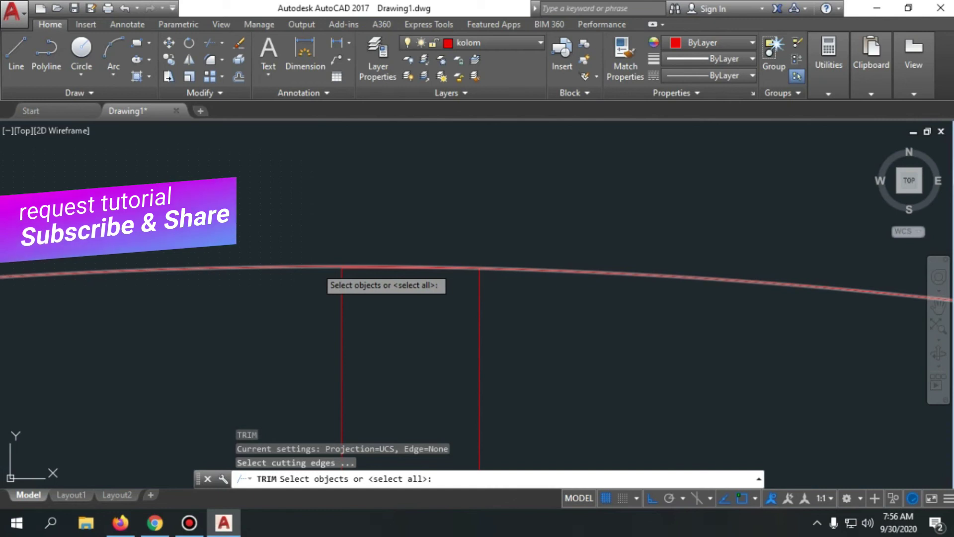
scroll(316, 266, "down", 4)
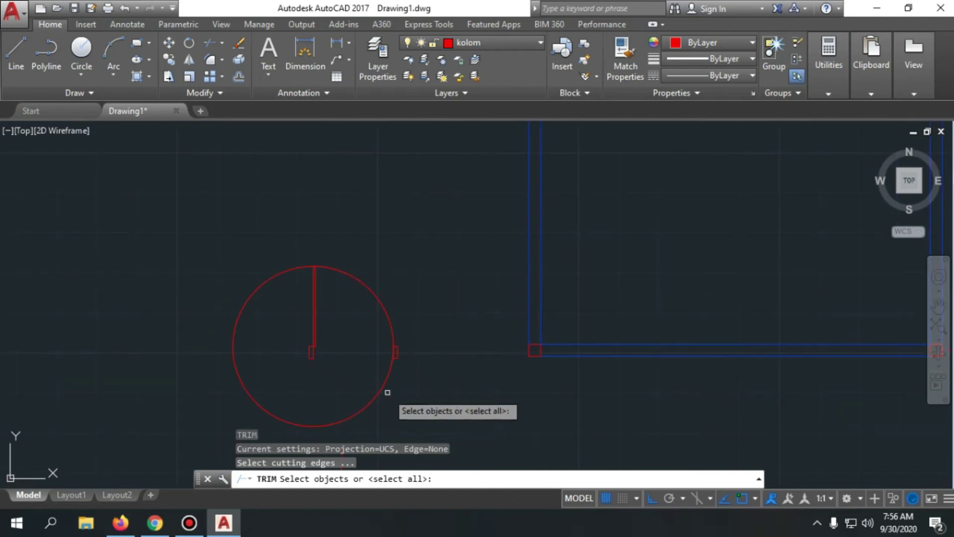
left_click(283, 271)
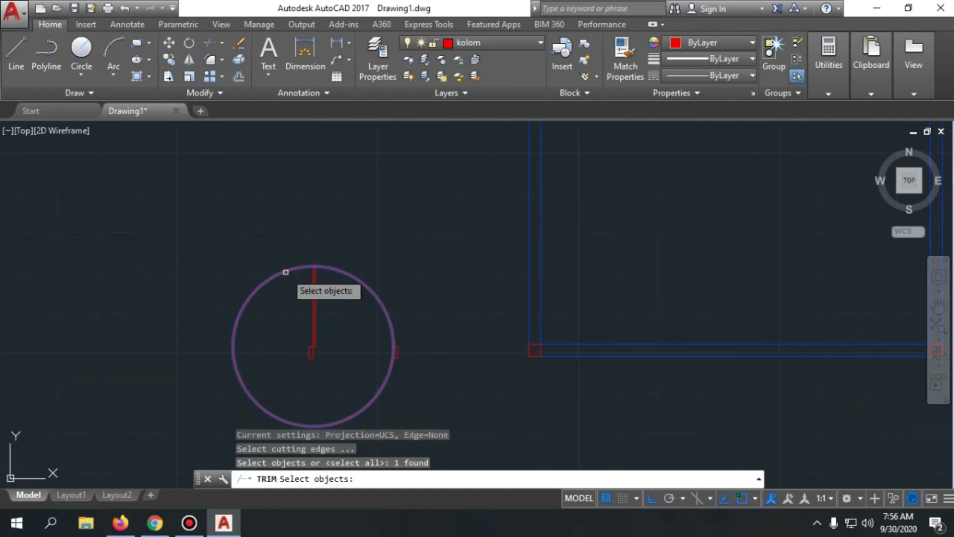
left_click(283, 270)
key("Return")
key("Escape")
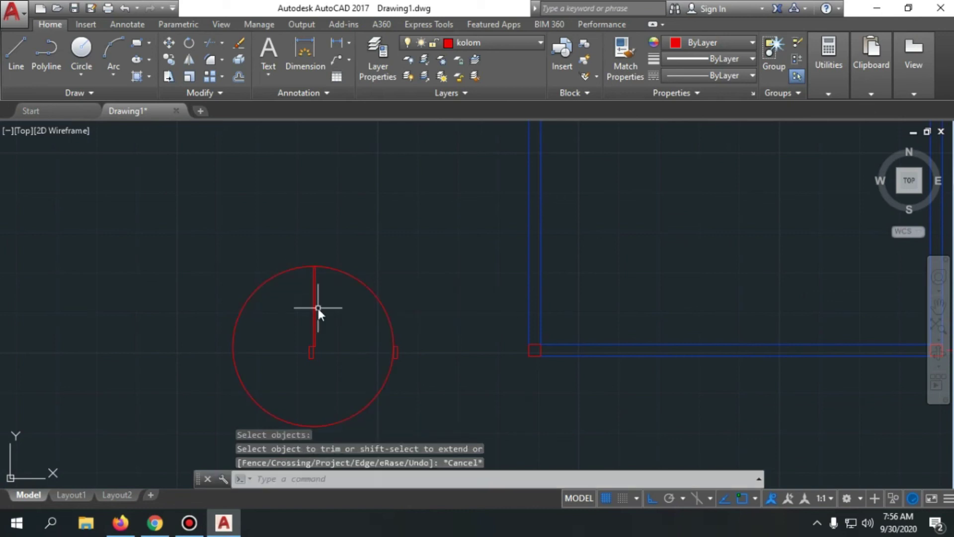
- Trim the circle against all objects, keeping only the quarter swing arc between the leaf's top and the right post
type("tr")
key("Return")
key("Return")
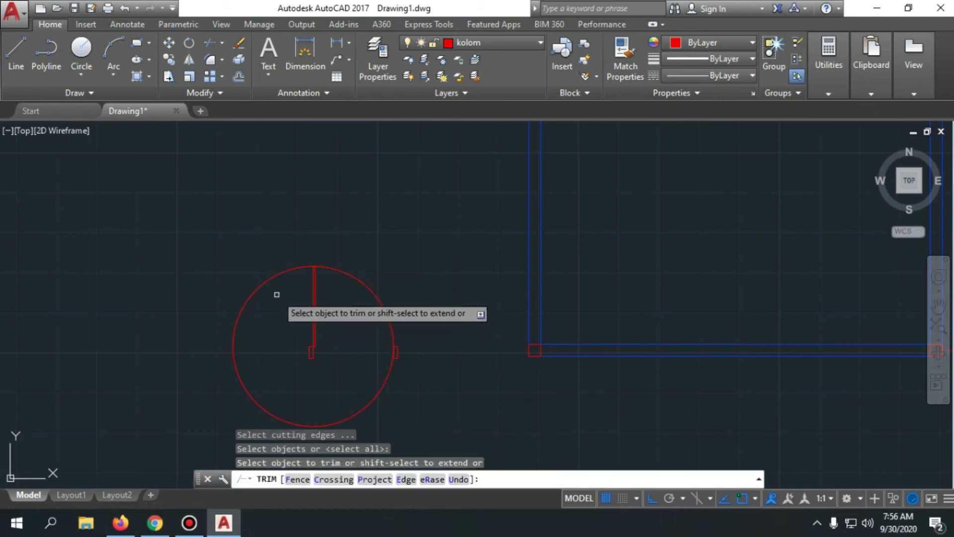
left_click(267, 280)
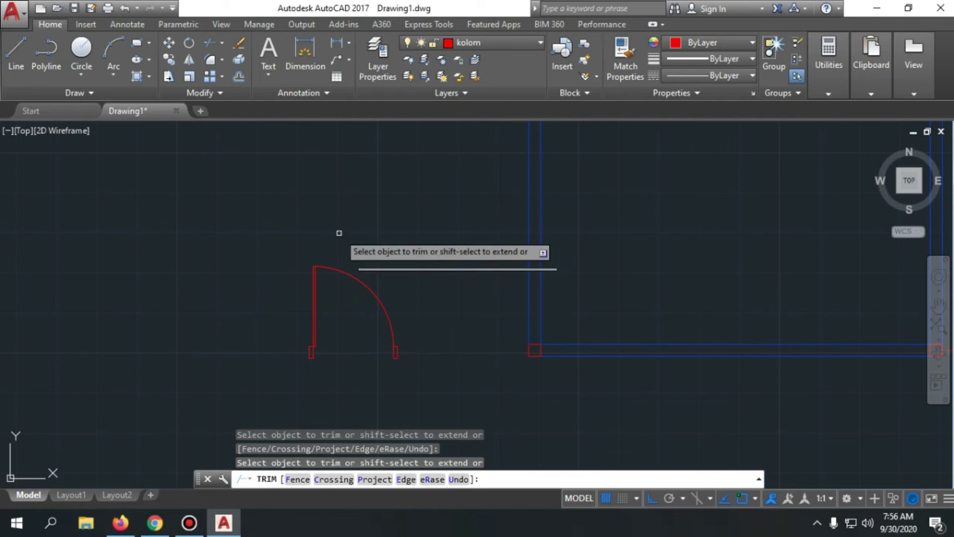
scroll(313, 267, "up", 5)
scroll(249, 251, "down", 3)
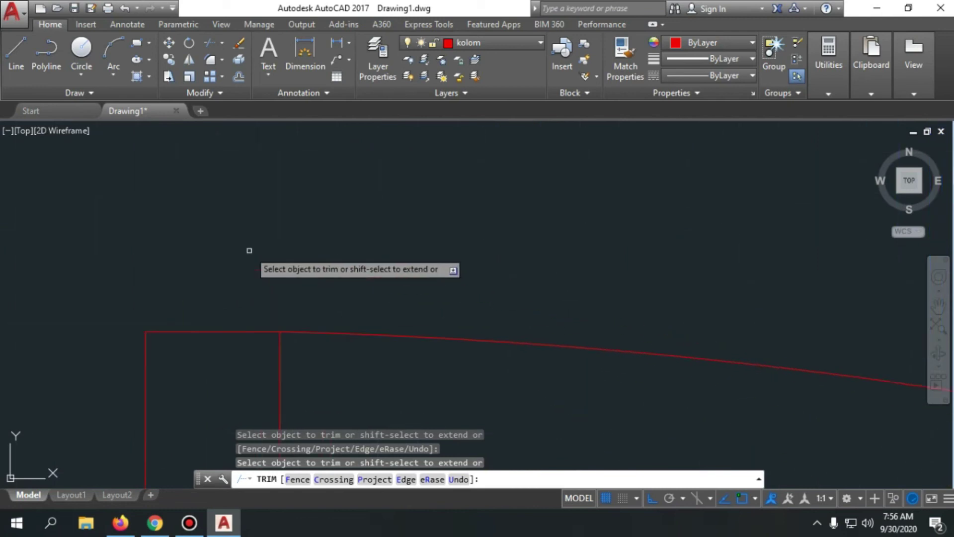
scroll(263, 279, "up", 4)
key("Escape")
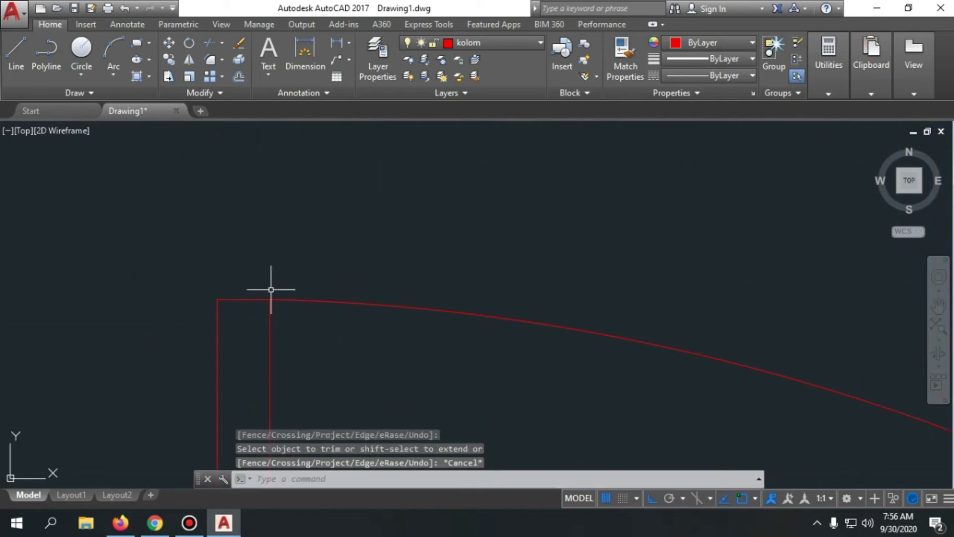
key("Return")
key("Return")
key("Escape")
left_click(286, 300)
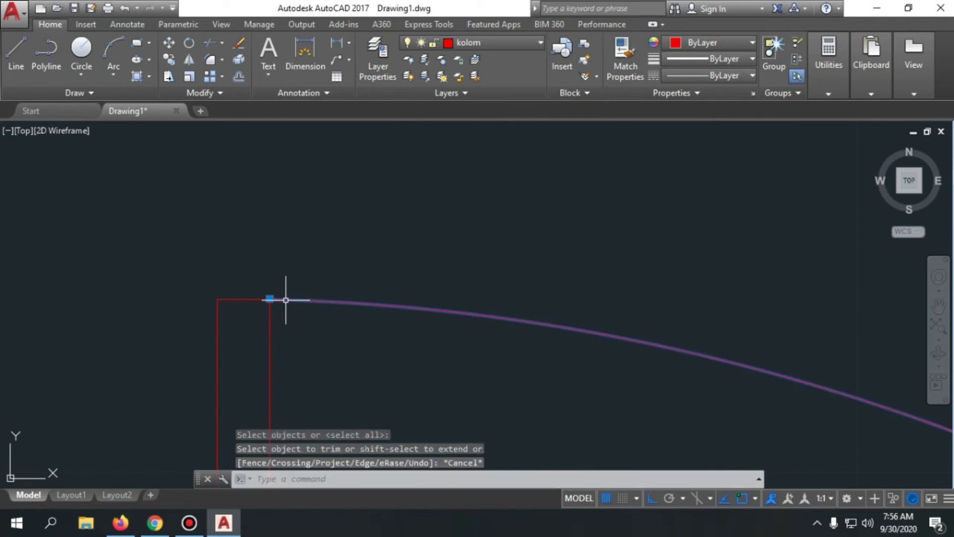
key("Escape")
scroll(277, 284, "down", 5)
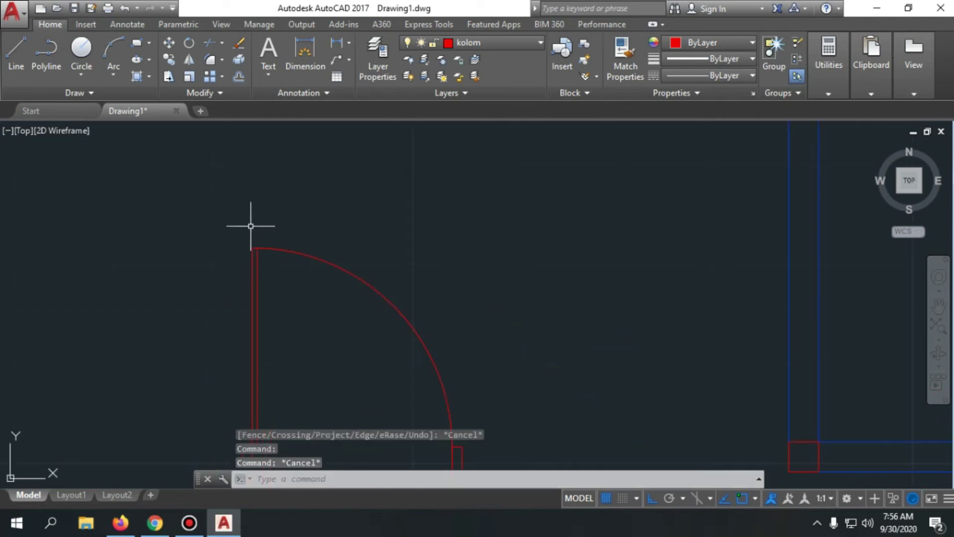
scroll(283, 268, "down", 4)
scroll(327, 326, "up", 2)
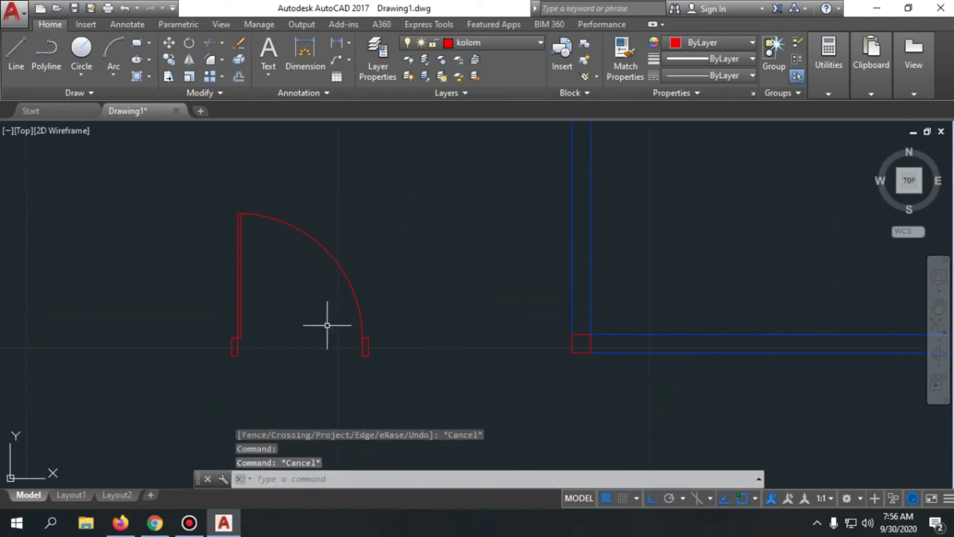
type("tr")
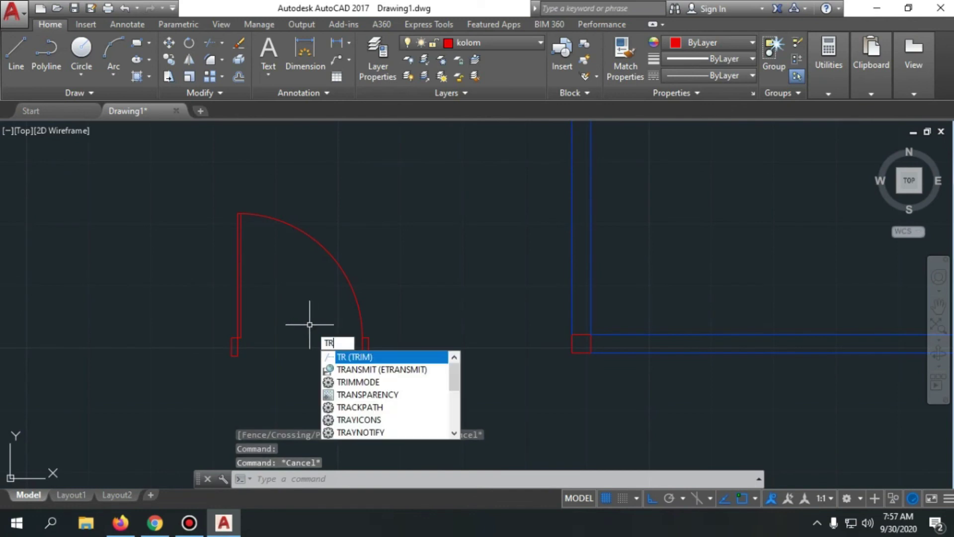
key("Return")
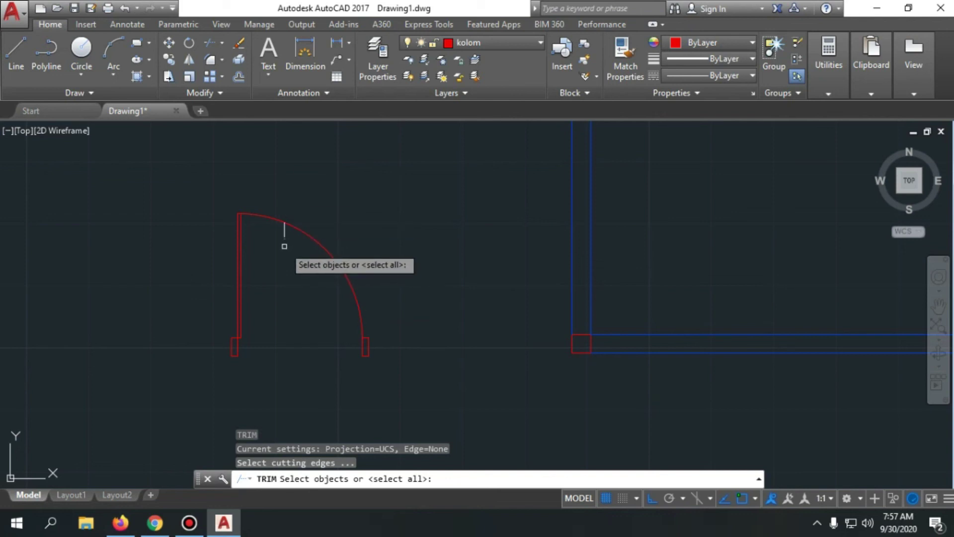
key("Escape")
- Stretch the swing arc's lower end so it meets the top-left corner of the door's right post
scroll(347, 367, "up", 10)
left_click(392, 266)
left_click(312, 219)
scroll(380, 255, "up", 1)
scroll(359, 266, "down", 2)
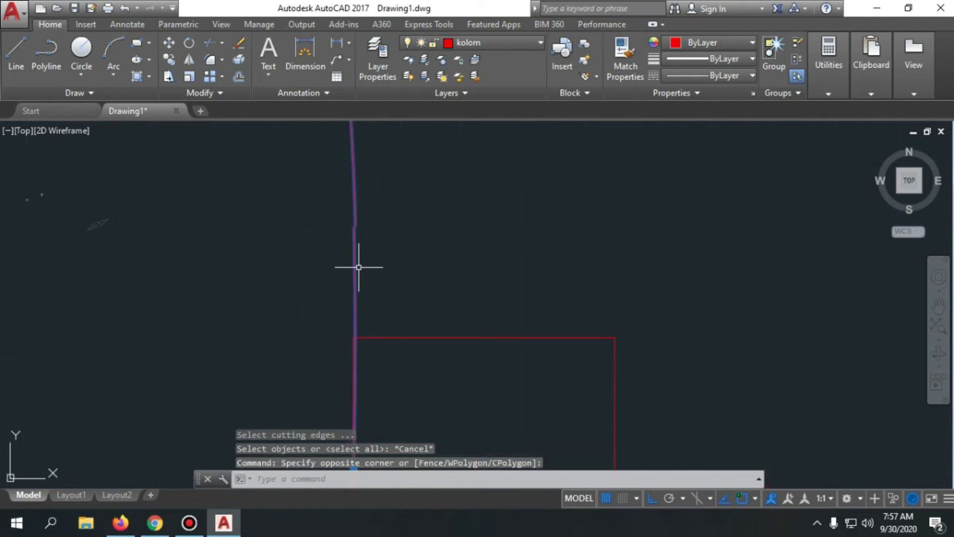
scroll(353, 410, "up", 1)
left_click(357, 382)
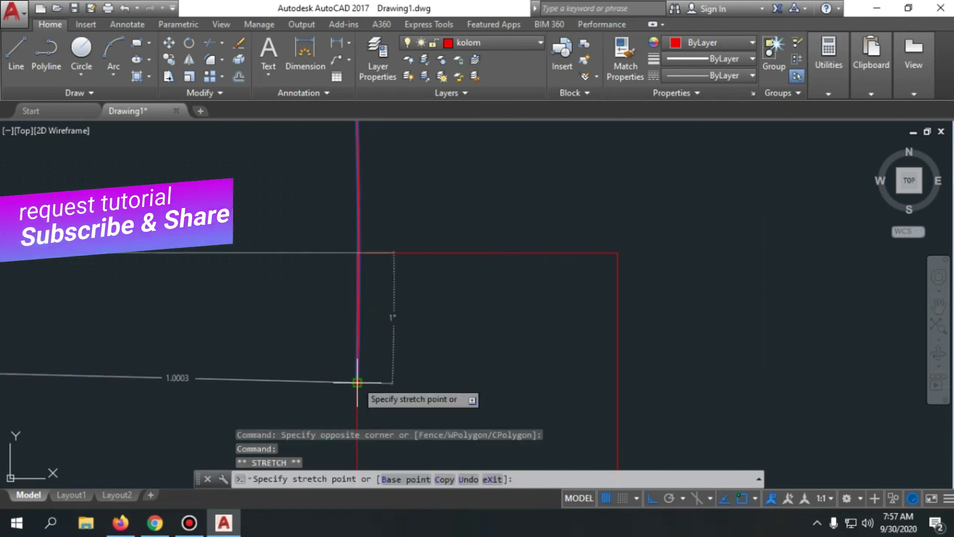
scroll(363, 266, "up", 3)
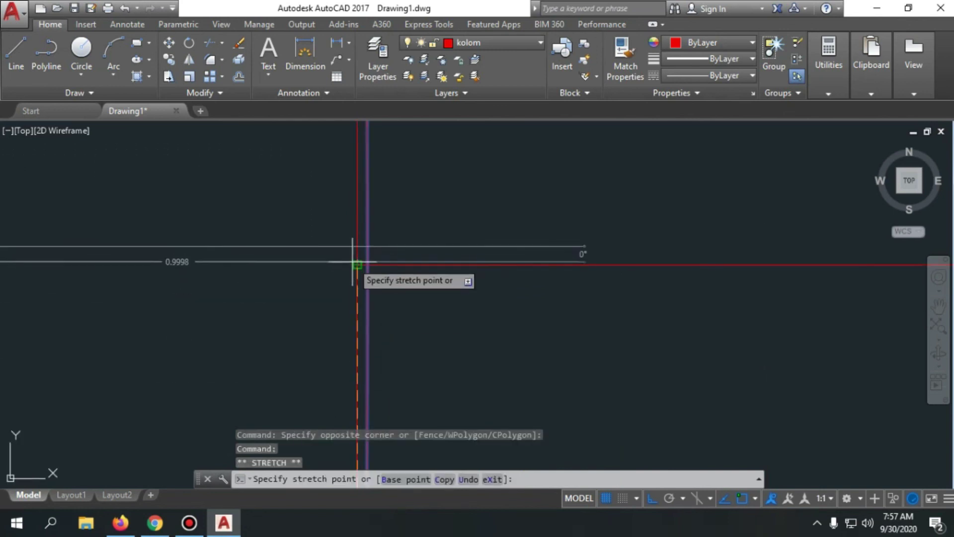
left_click(355, 266)
scroll(467, 430, "down", 5)
scroll(418, 363, "up", 6)
scroll(244, 282, "up", 2)
scroll(396, 191, "down", 8)
key("Escape")
scroll(383, 206, "up", 4)
scroll(333, 383, "down", 4)
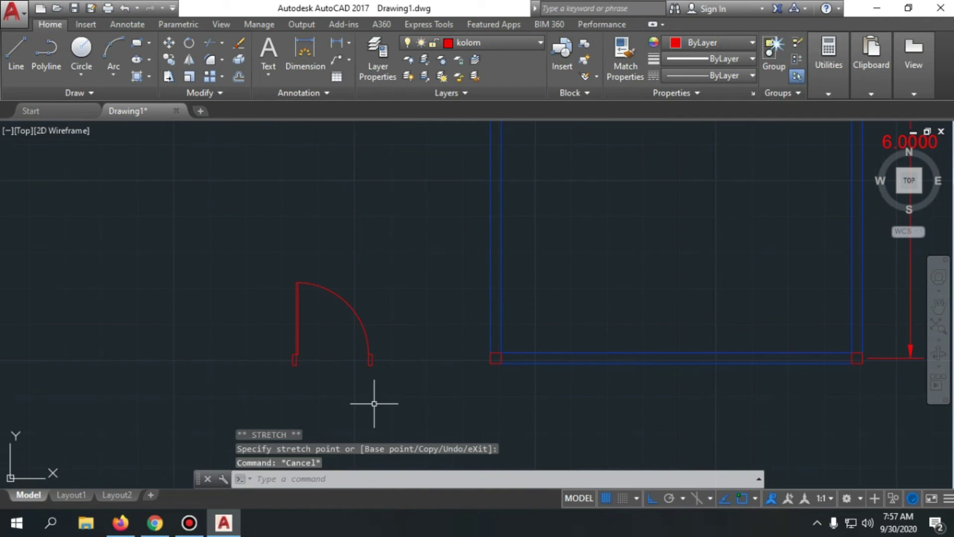
left_click(421, 404)
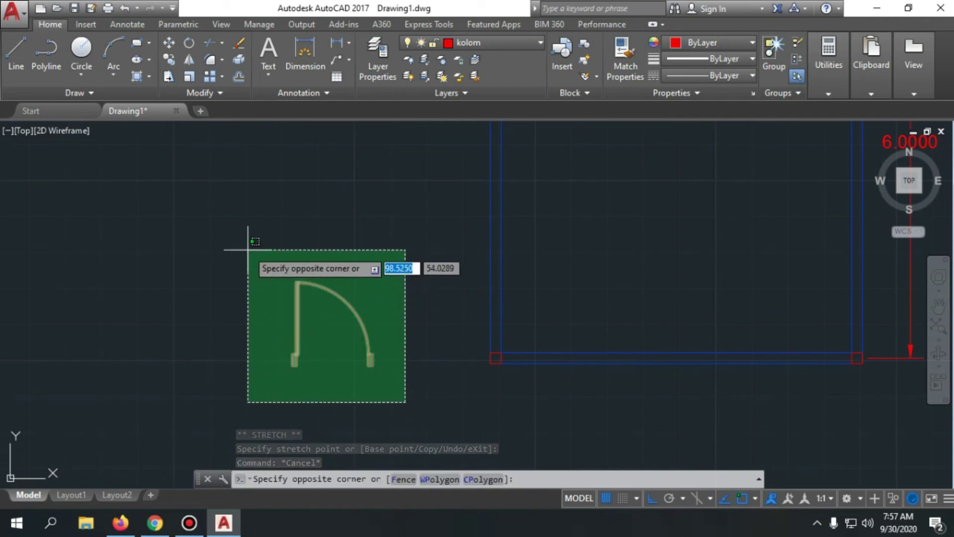
left_click(248, 250)
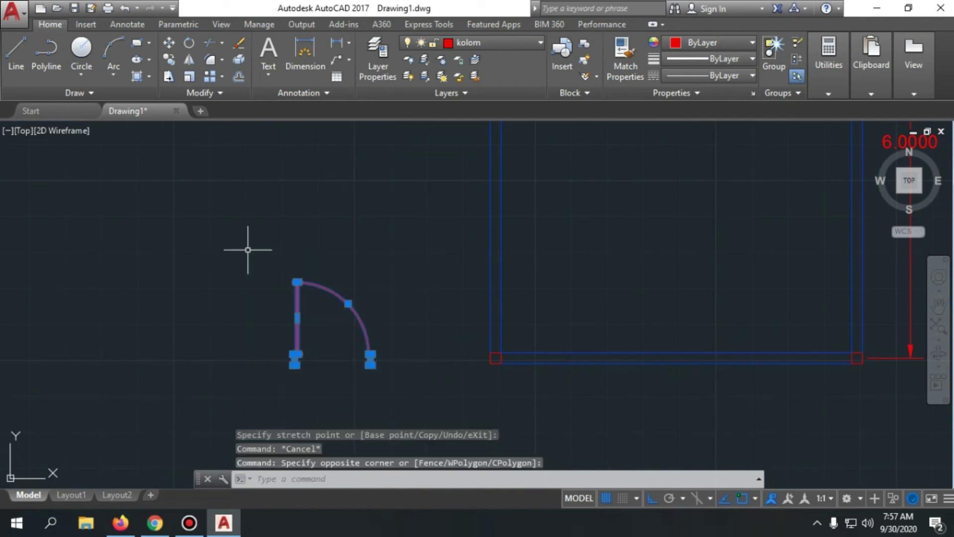
left_click(536, 42)
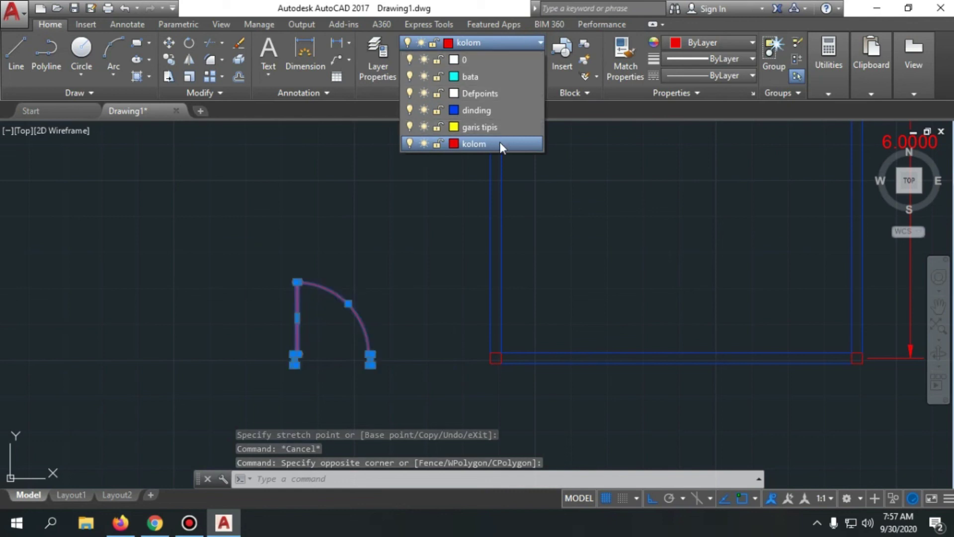
left_click(539, 44)
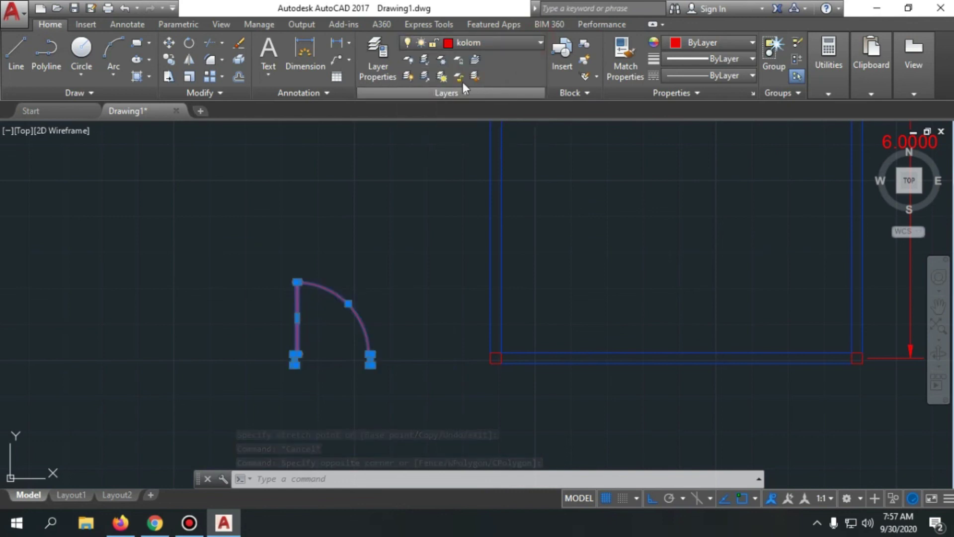
- Create a new layer named pintu
left_click(374, 54)
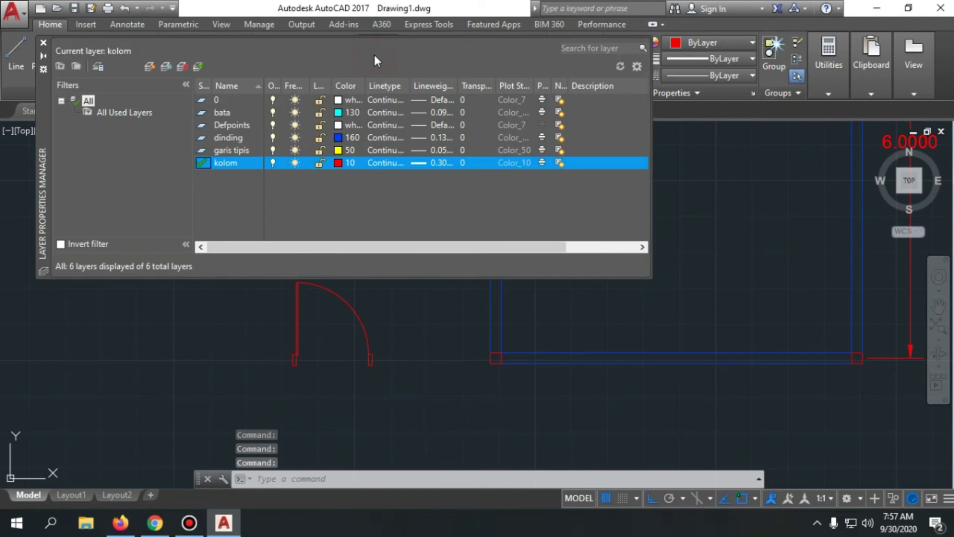
right_click(219, 191)
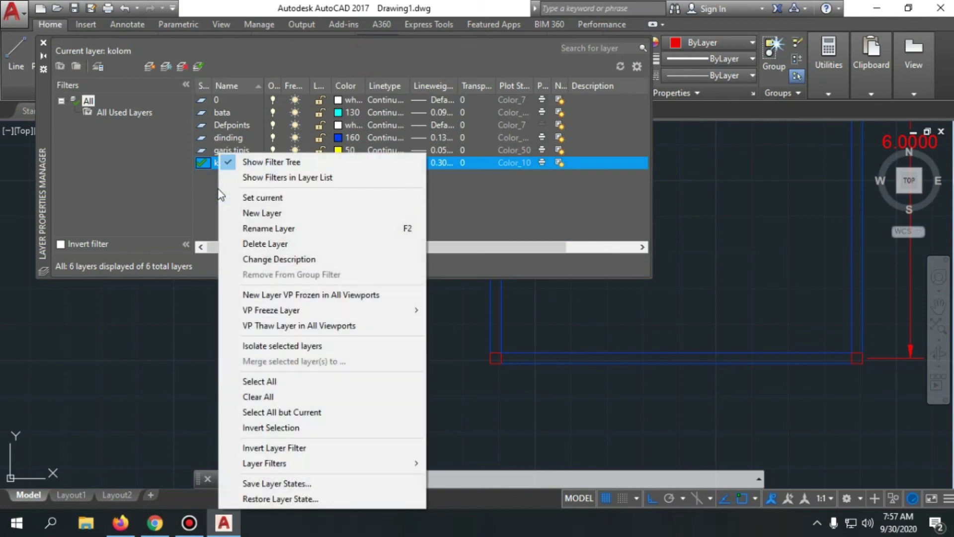
left_click(249, 211)
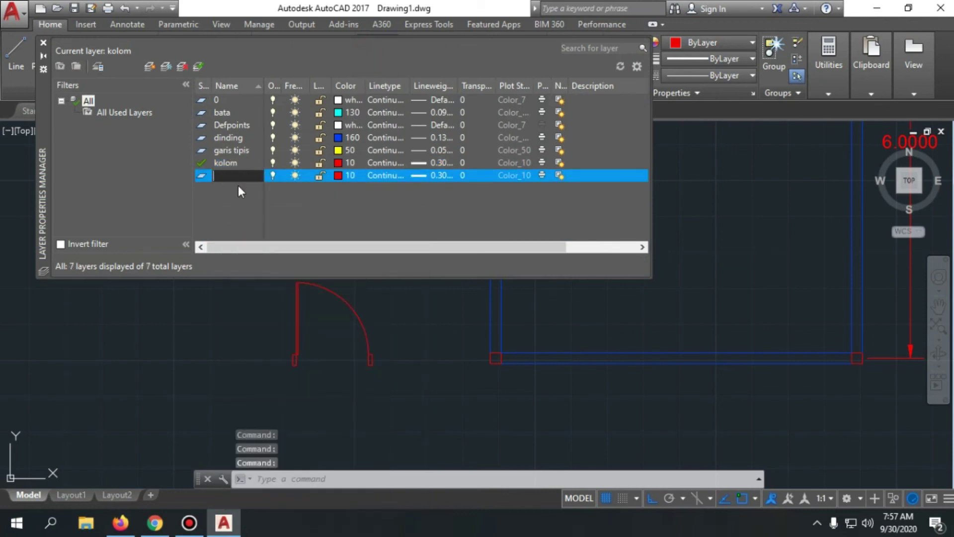
type("pi")
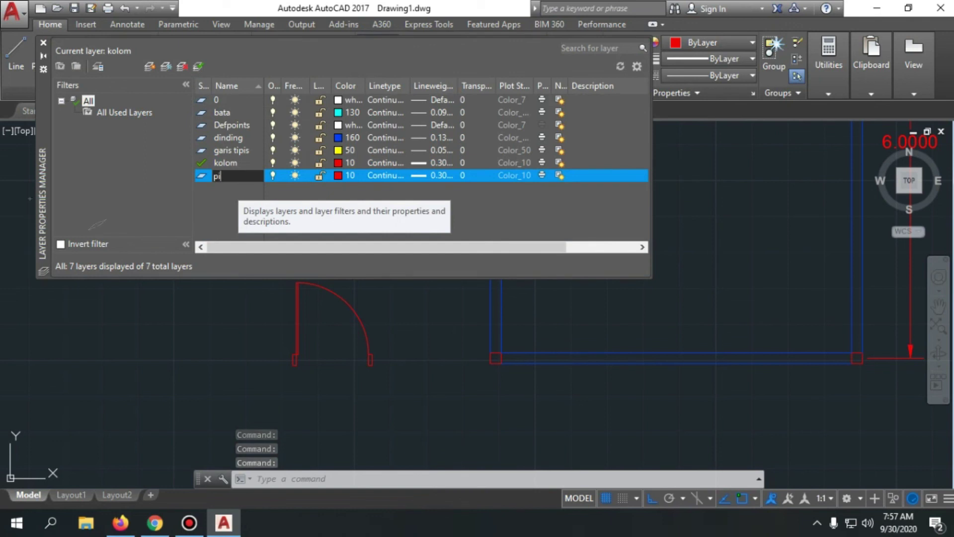
type("ntu")
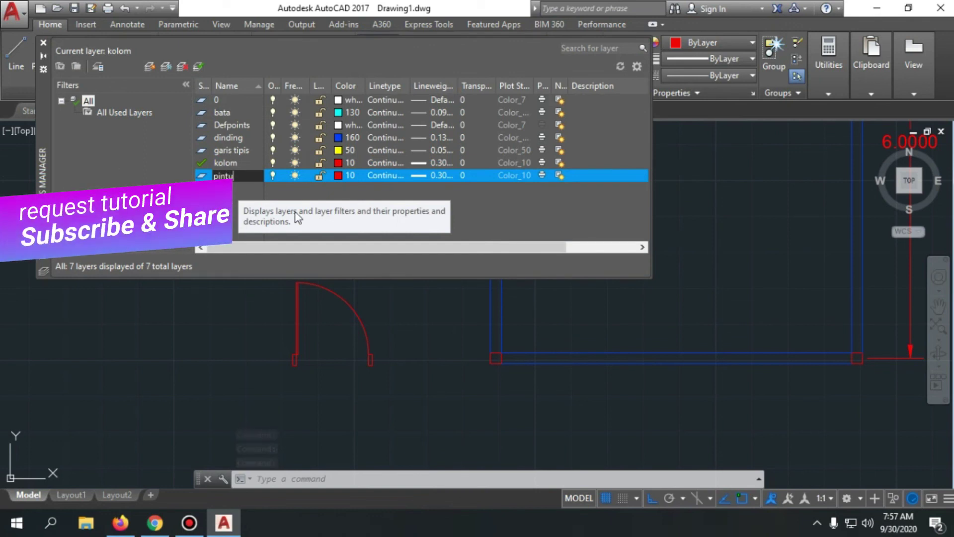
- Set the pintu layer's color to green index 90 and its lineweight to 0.09 mm
left_click(340, 175)
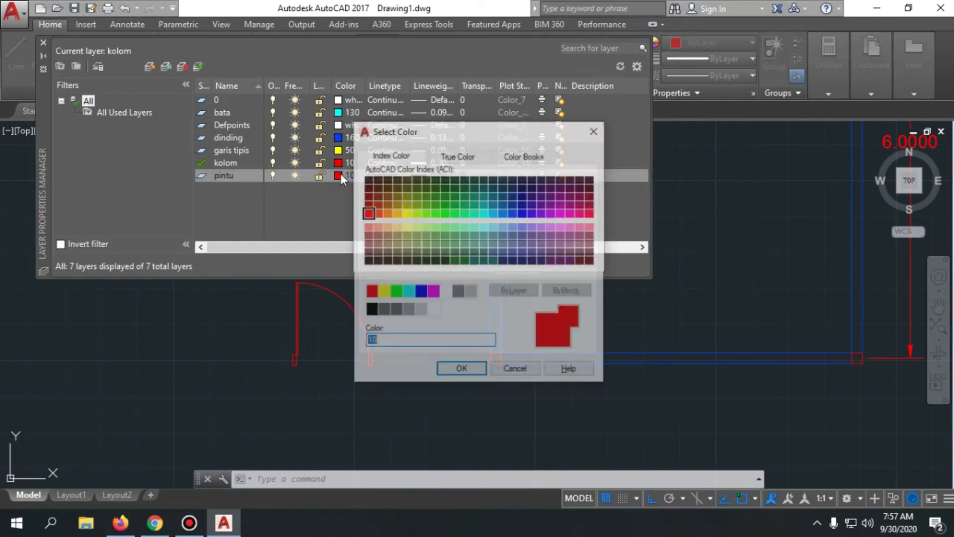
left_click(445, 216)
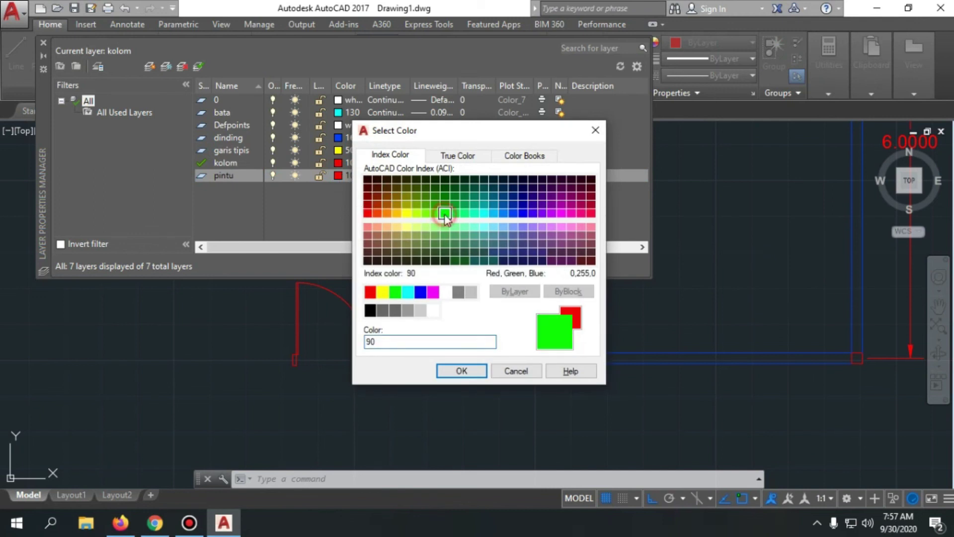
left_click(461, 371)
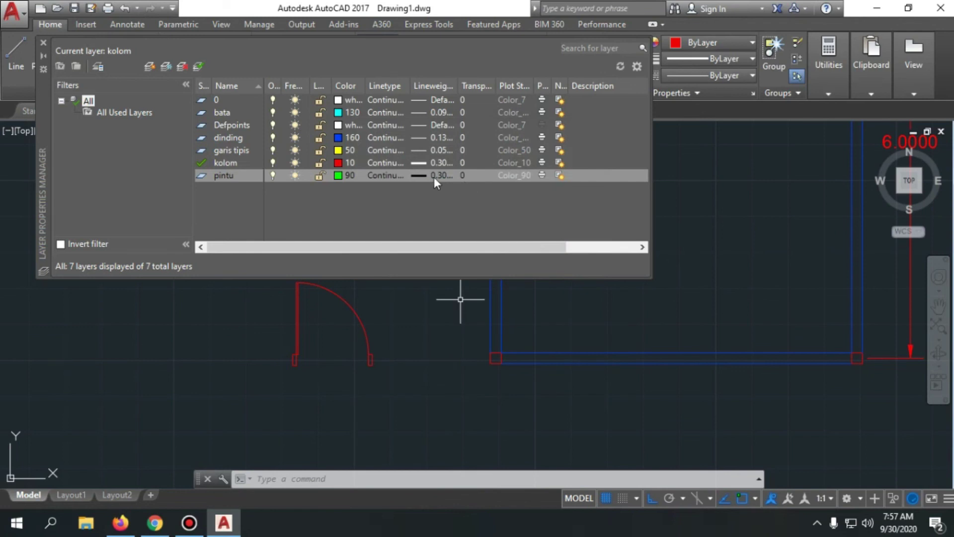
left_click(434, 177)
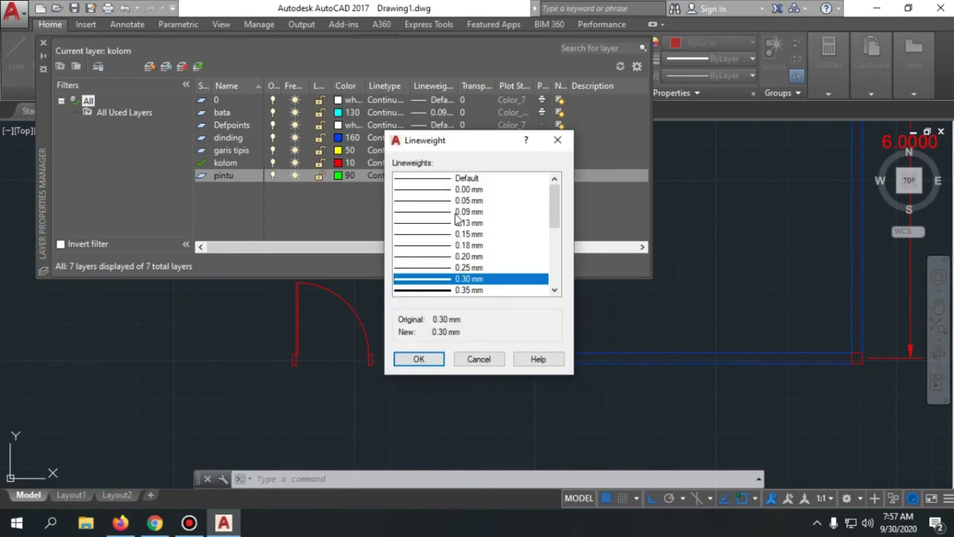
left_click(455, 211)
left_click(418, 359)
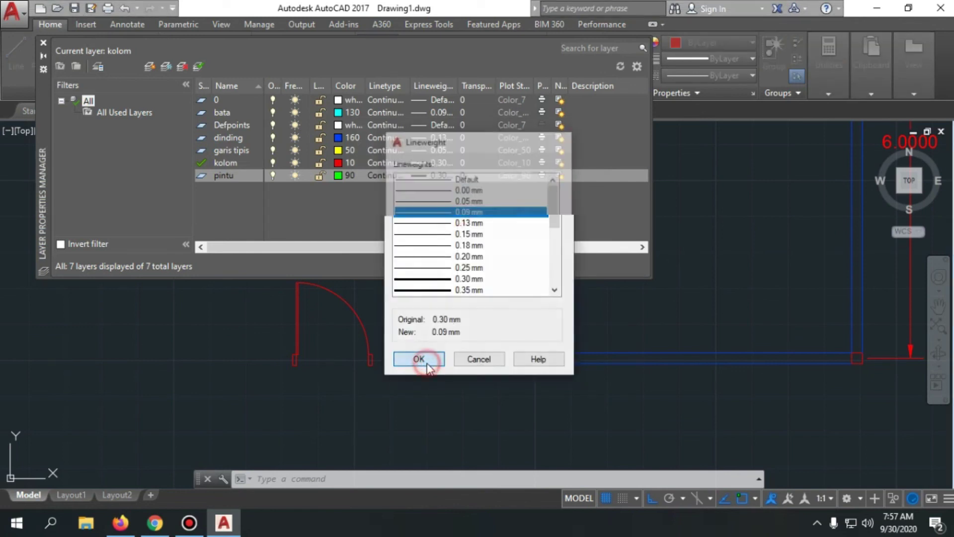
left_click(43, 43)
- Assign the whole door, including both posts, leaf and swing arc, to the pintu layer
left_click(395, 402)
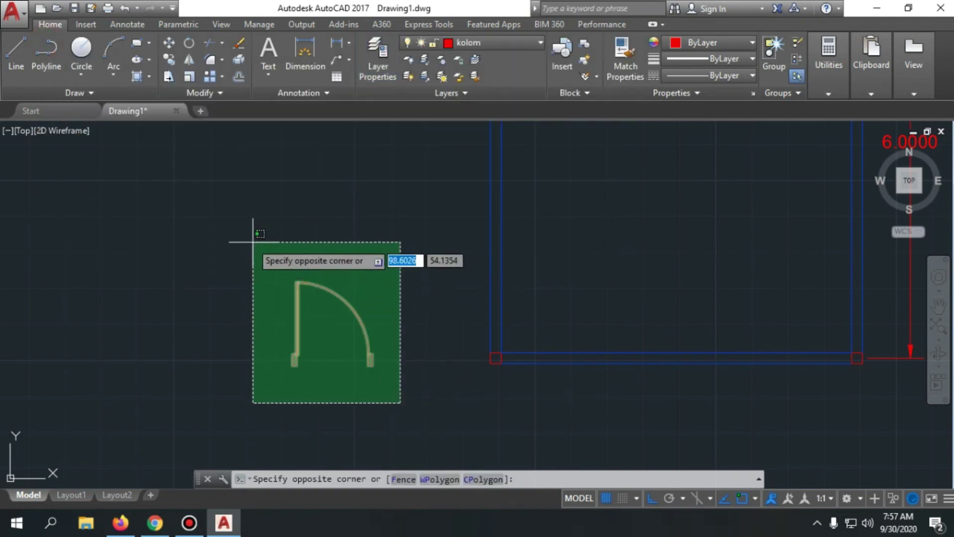
left_click(251, 236)
left_click(536, 43)
left_click(485, 158)
key("Escape")
scroll(261, 327, "down", 4)
scroll(269, 309, "up", 4)
- Copy the door from its left post's bottom-left corner to the bottom-right corner of the plan's lower-left column
left_click(330, 383)
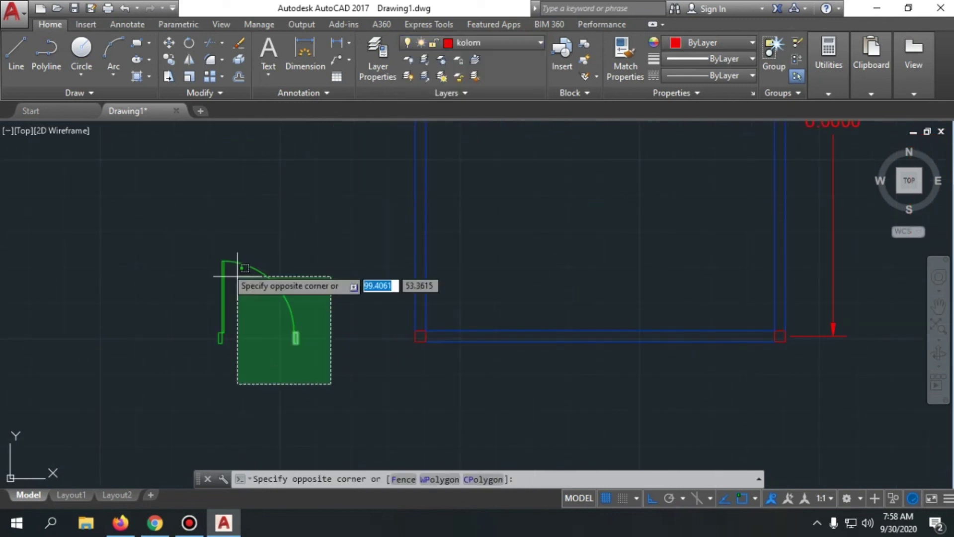
left_click(157, 222)
type("CO")
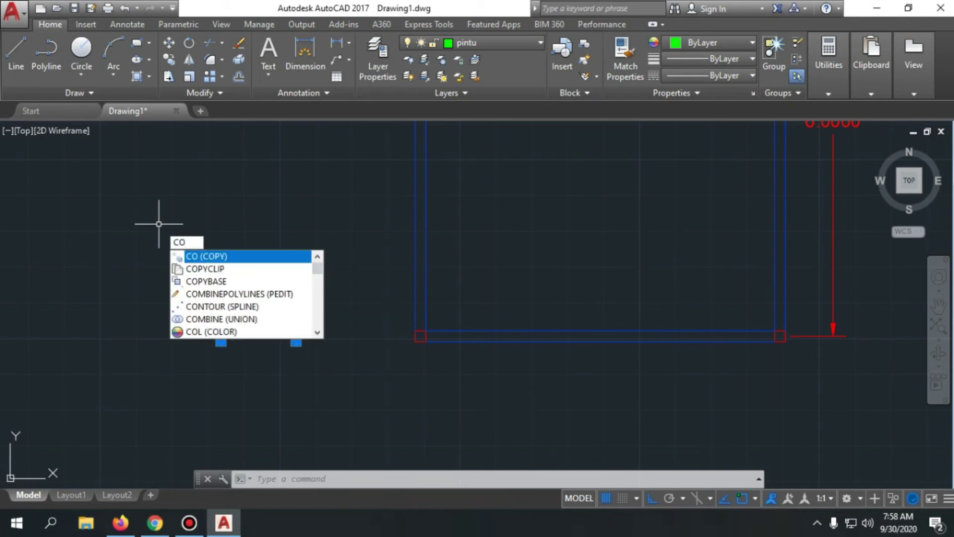
key("Return")
scroll(211, 323, "up", 4)
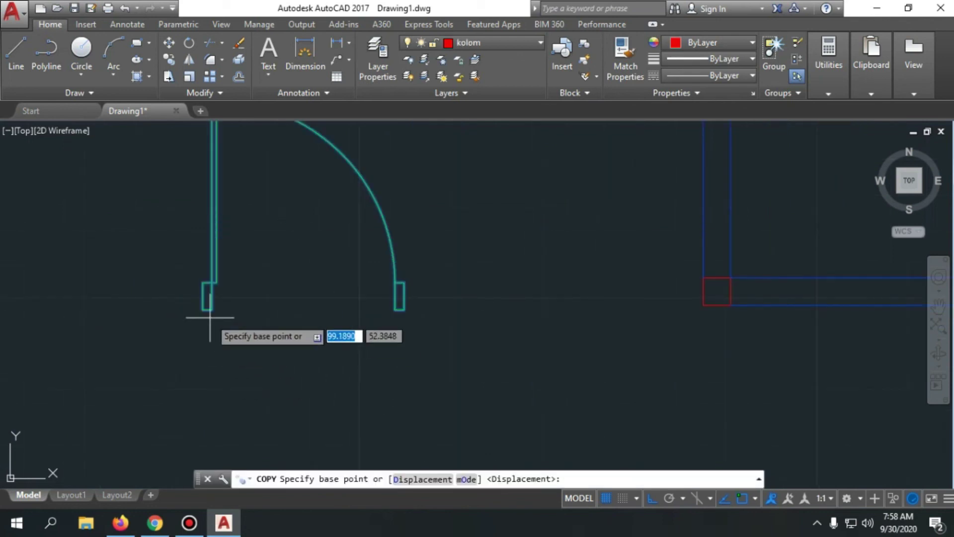
left_click(203, 309)
scroll(204, 309, "down", 6)
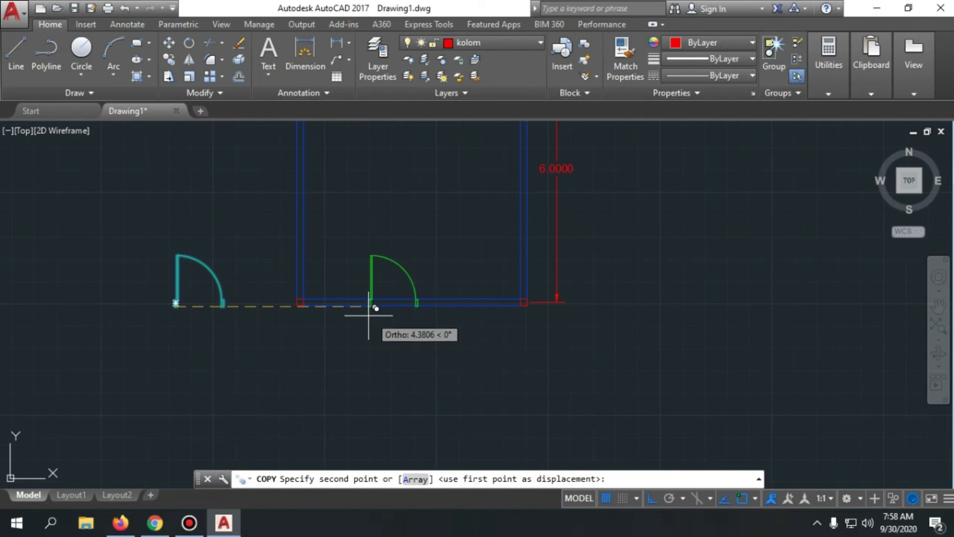
scroll(298, 300, "up", 8)
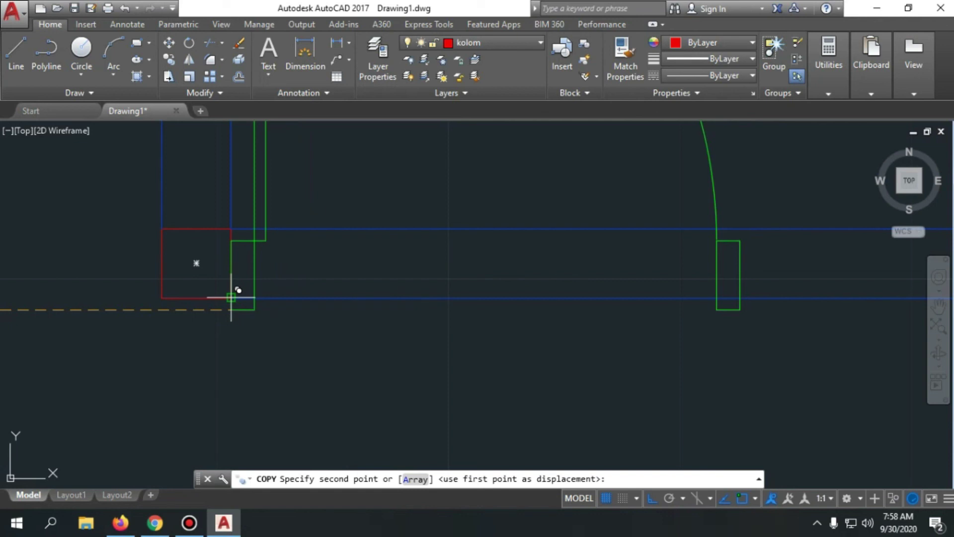
left_click(231, 297)
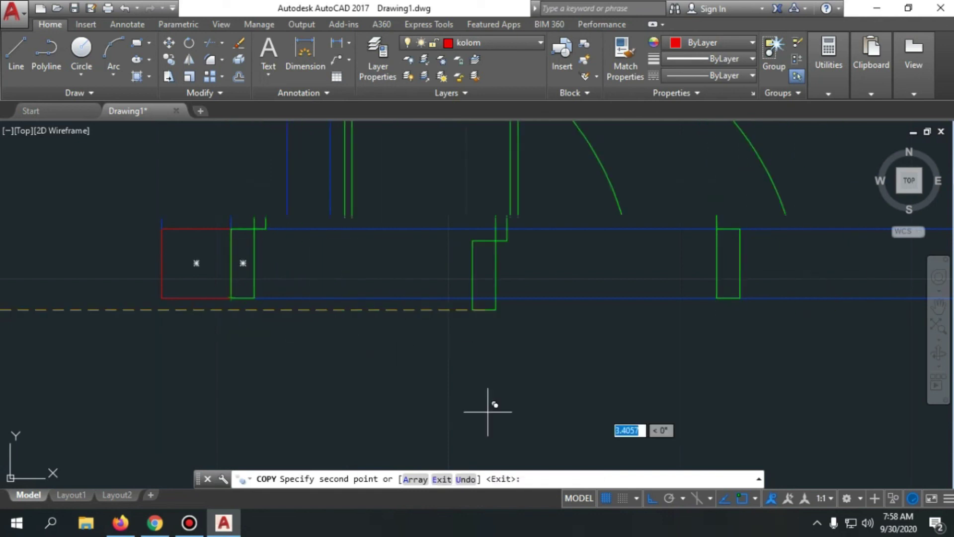
scroll(432, 382, "down", 5)
key("Return")
scroll(224, 397, "down", 2)
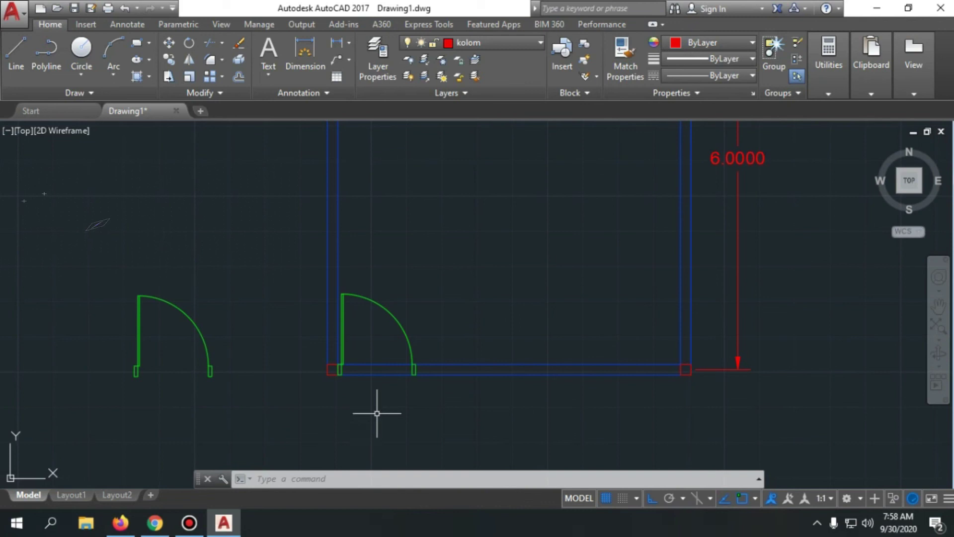
scroll(388, 403, "up", 4)
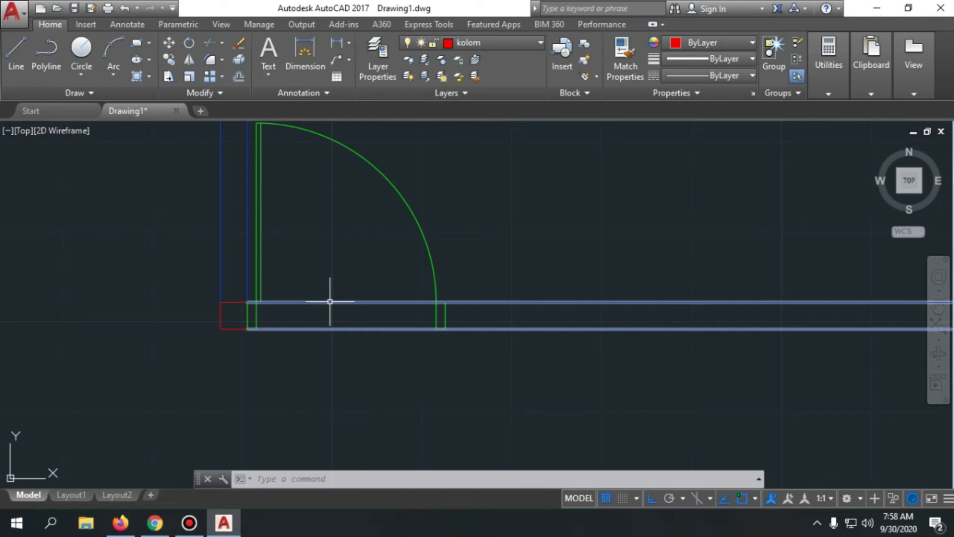
type("r")
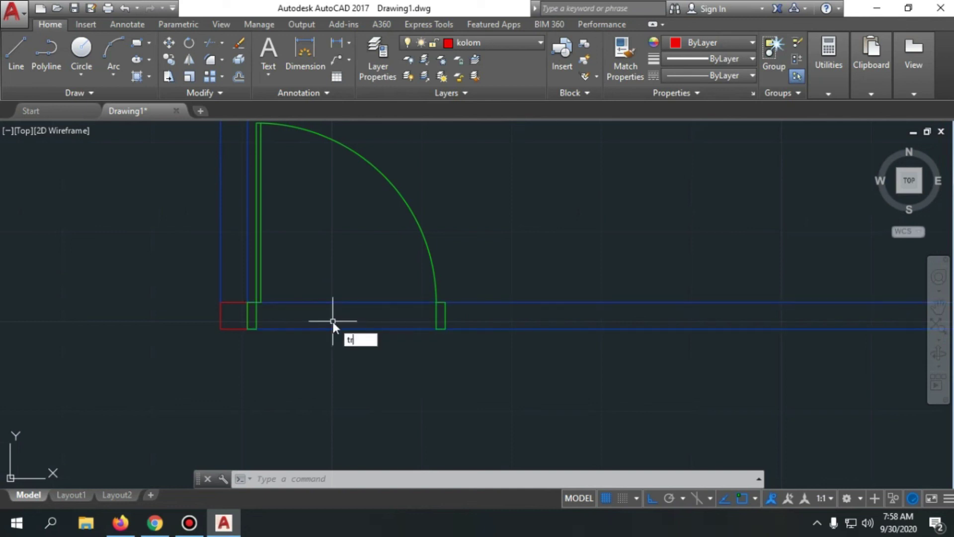
key("Return")
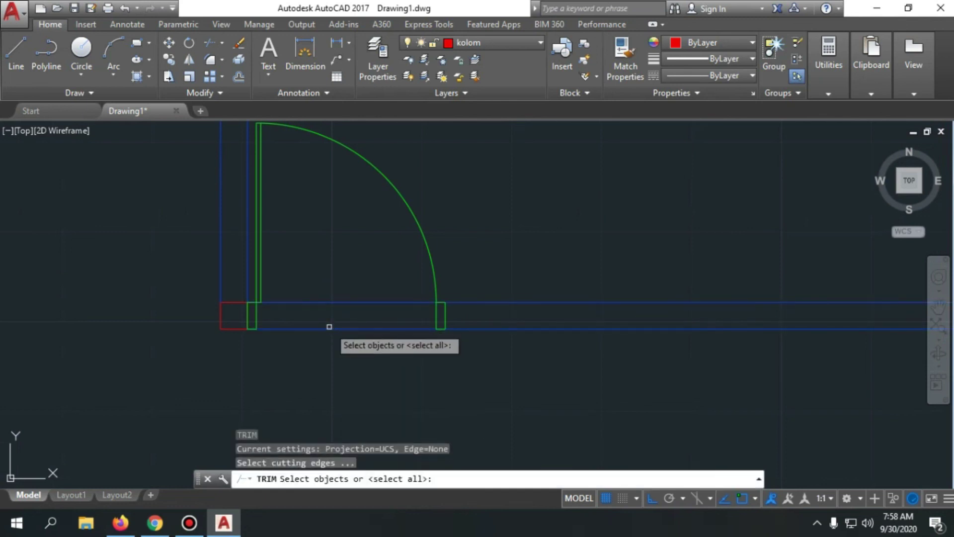
left_click(330, 327)
left_click(347, 351)
left_click(310, 270)
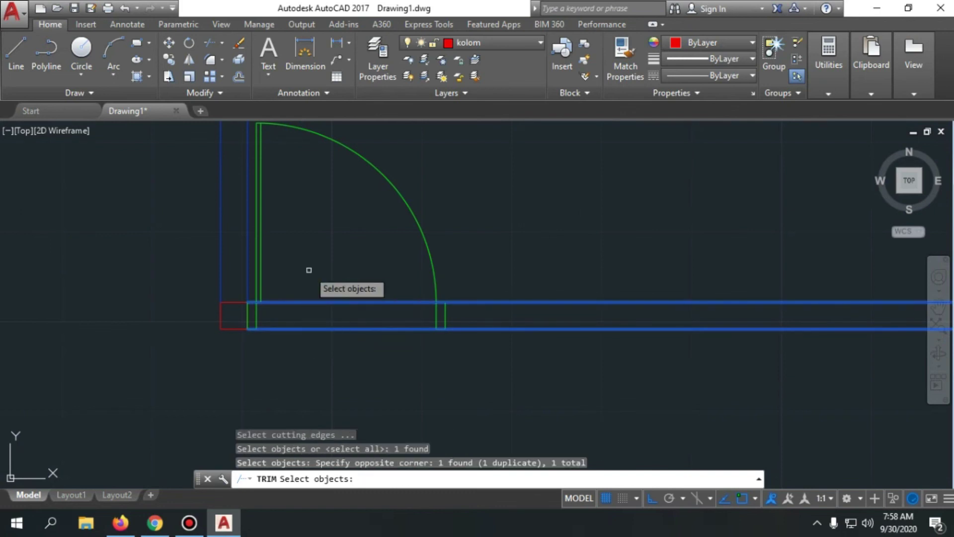
key("Escape")
- Trim both lines of the bottom wall between the copied door's posts, using all objects as cutting edges
type("tr")
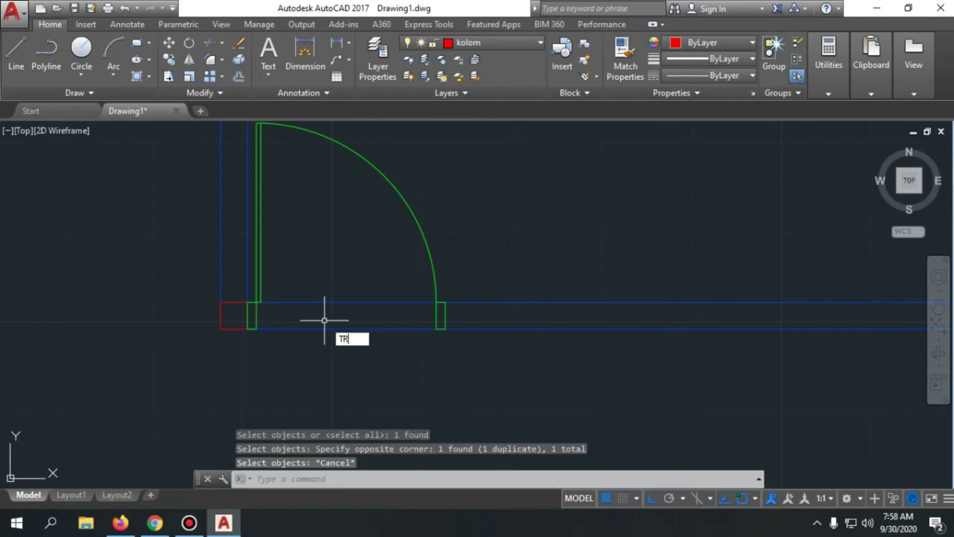
key("Return")
left_click(343, 370)
left_click(292, 264)
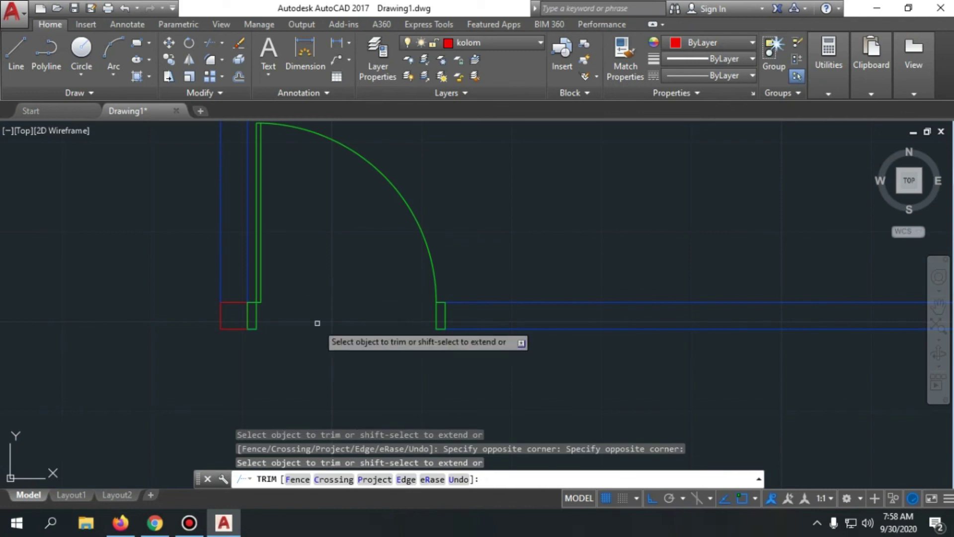
- Undo the bottom wall trim, then trim both wall lines between the door posts again, using all objects as cutting edges
key("Escape")
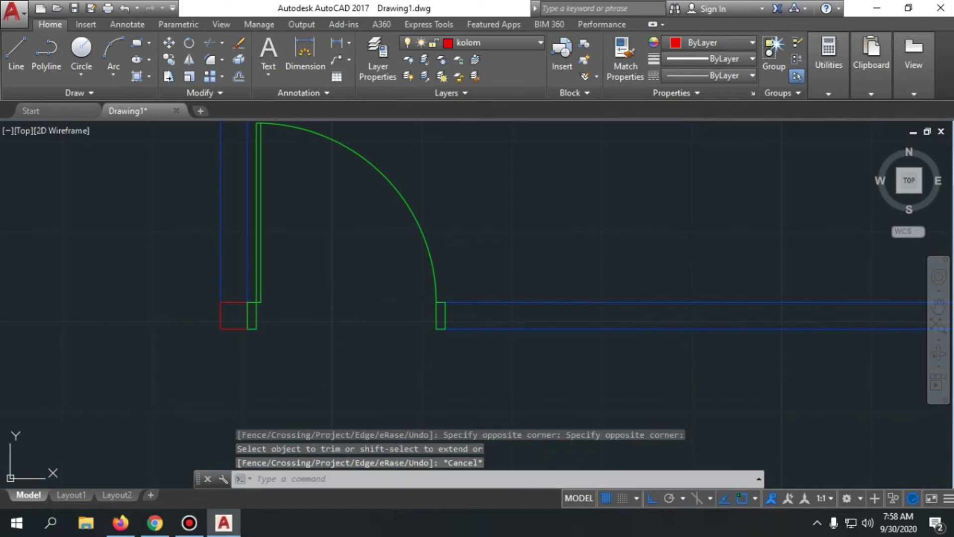
key("ctrl+z")
type("tr")
key("Return")
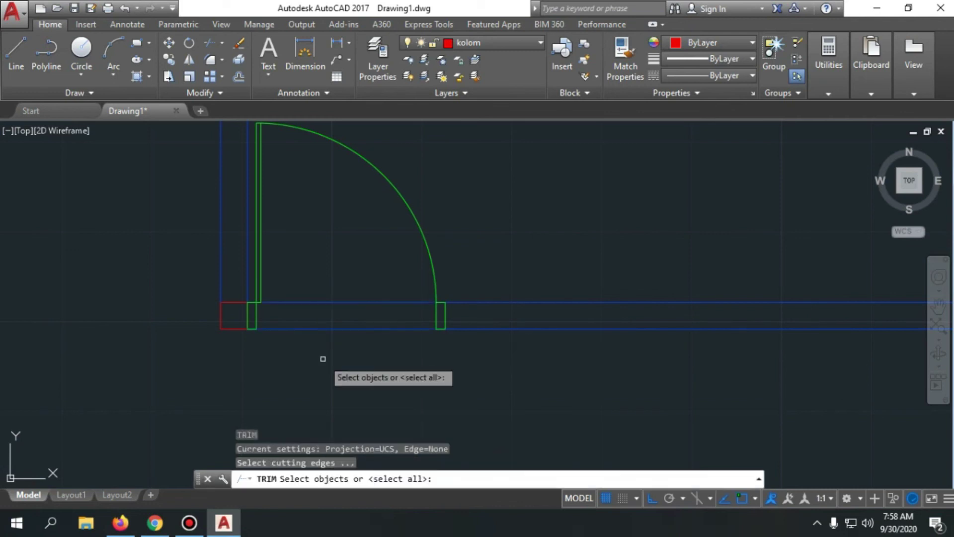
key("Return")
left_click(358, 383)
left_click(321, 282)
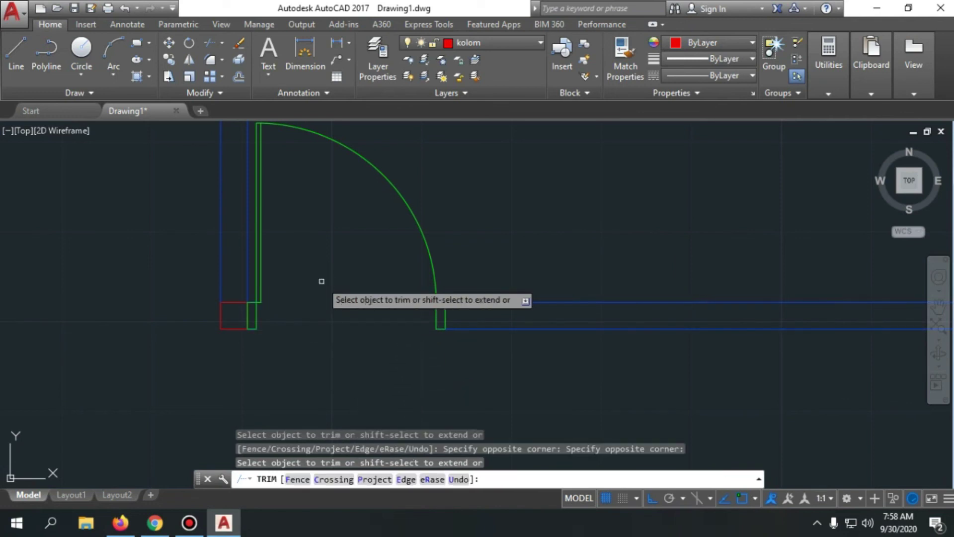
scroll(321, 282, "down", 6)
key("Escape")
scroll(328, 316, "up", 4)
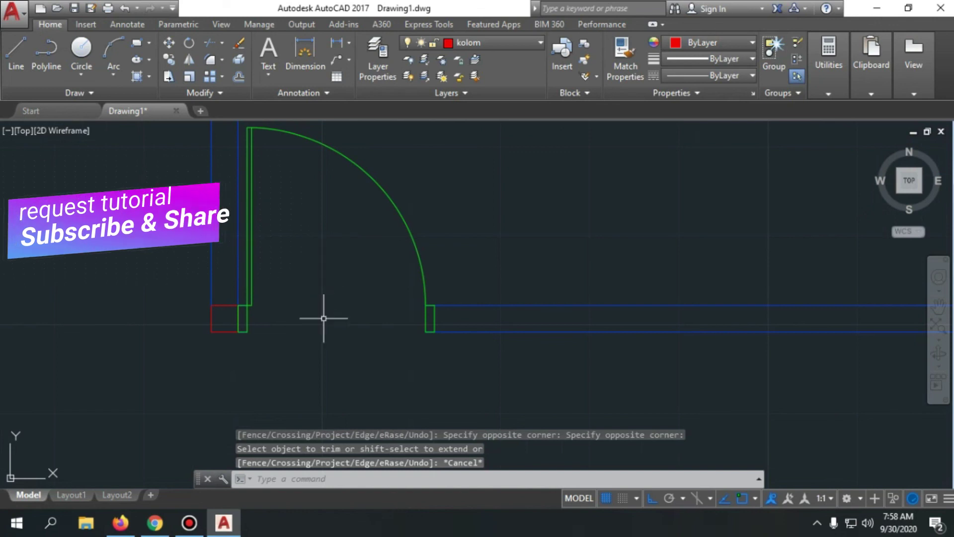
- Draw a line across the door opening along the wall's outer edge, between the inner bottom corners of the two posts
type("l")
key("Return")
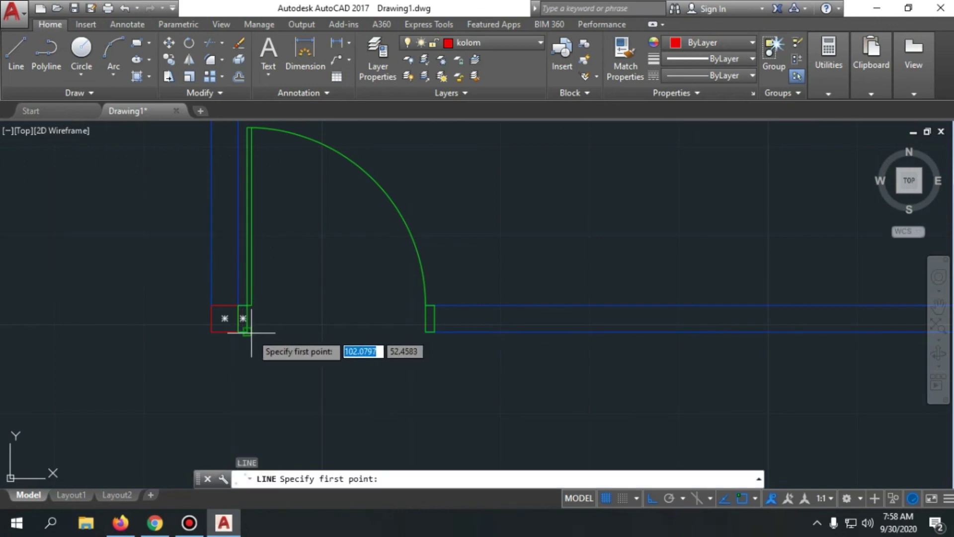
left_click(238, 332)
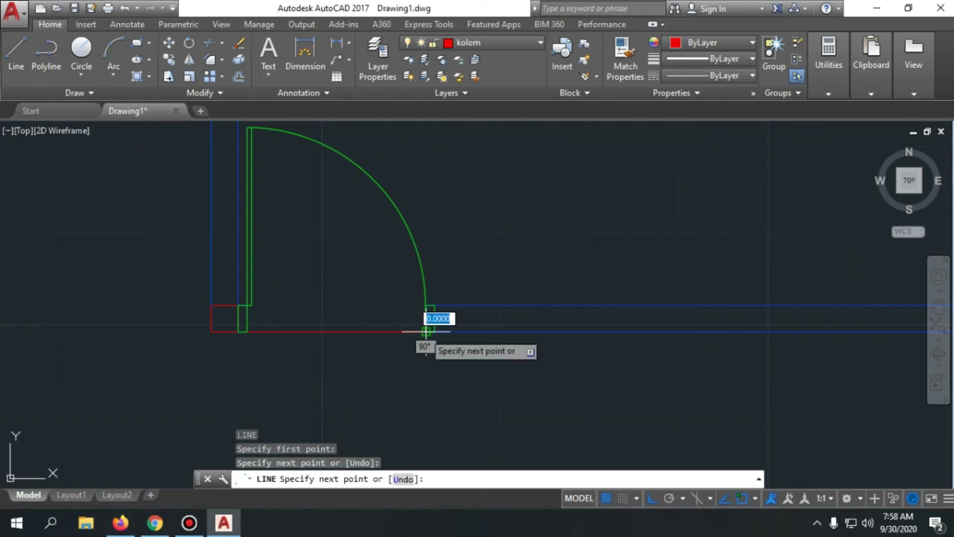
key("Escape")
- Set the lineweight of the line across the door opening to 0.05 mm
left_click(390, 375)
left_click(368, 312)
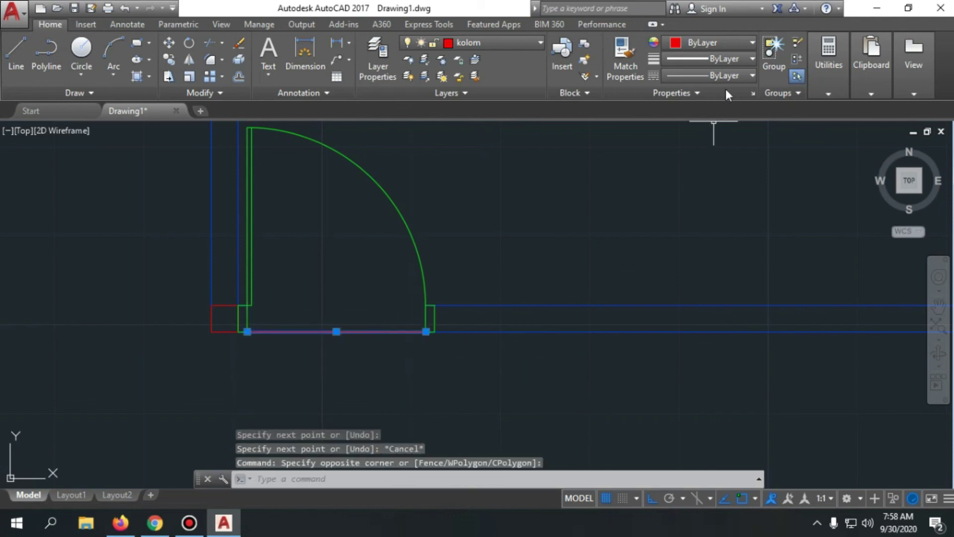
left_click(751, 76)
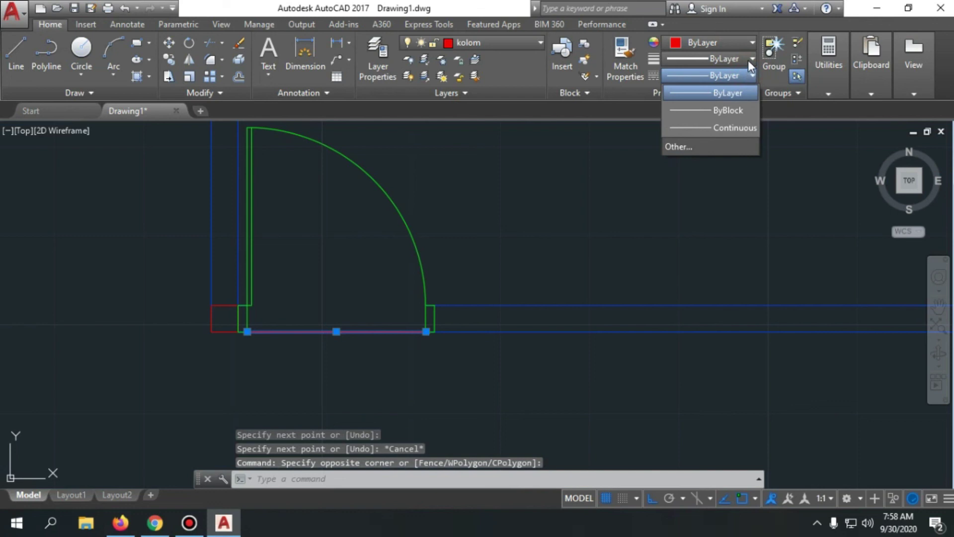
left_click(747, 61)
left_click(749, 58)
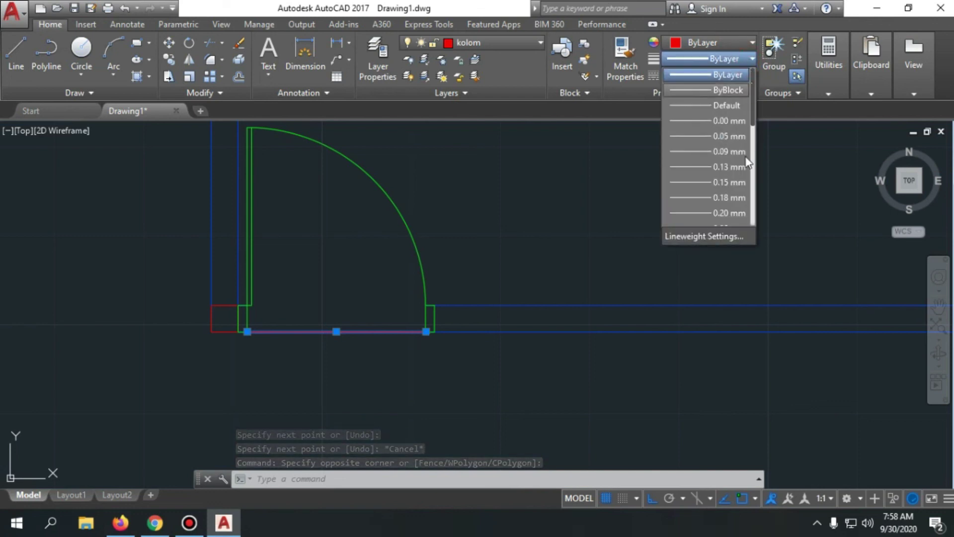
scroll(743, 164, "down", 5)
scroll(736, 166, "up", 5)
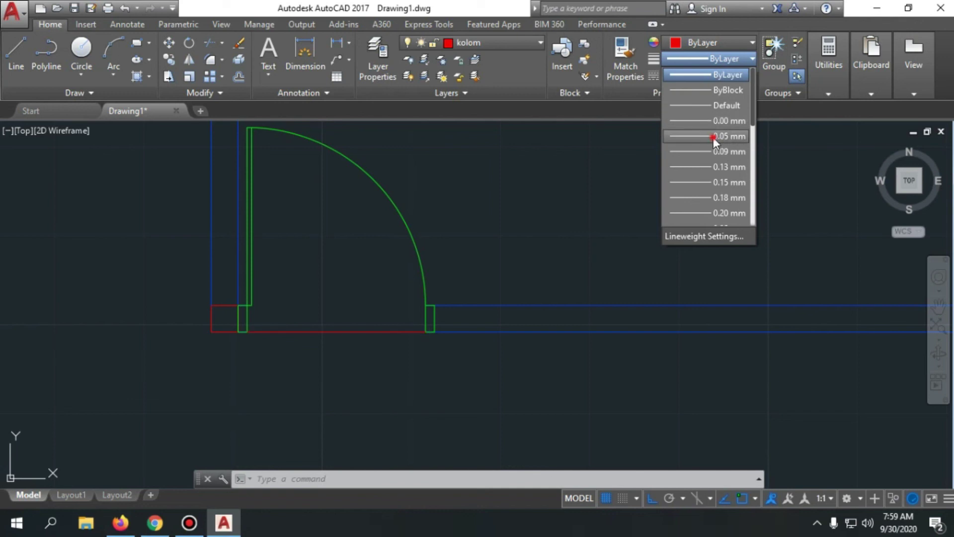
left_click(714, 136)
- Load the HIDDEN2 linetype from acad.lin into the drawing
left_click(753, 76)
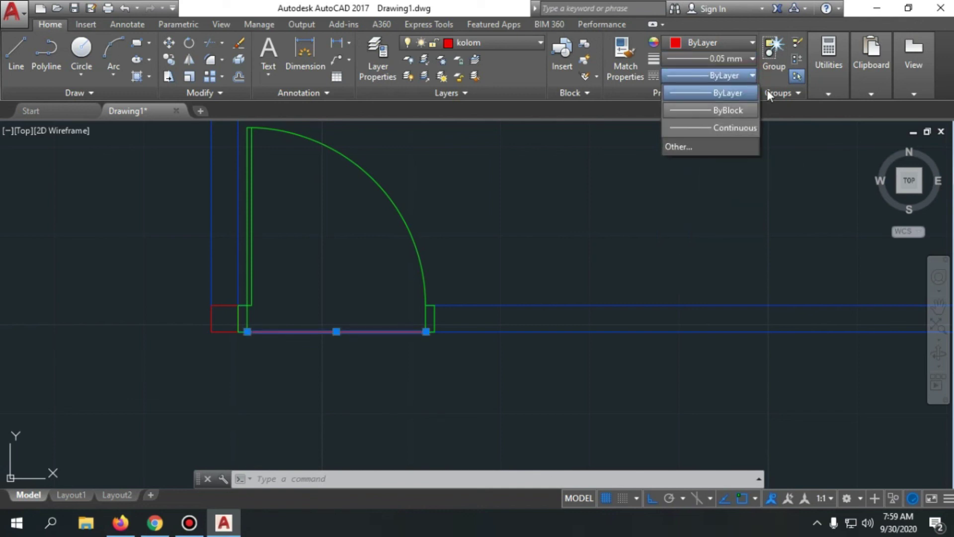
left_click(752, 76)
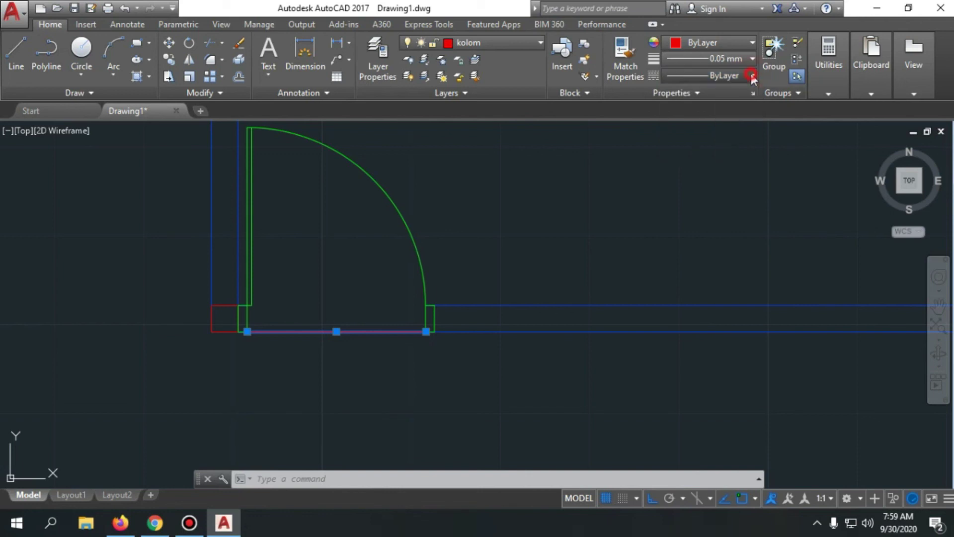
left_click(751, 76)
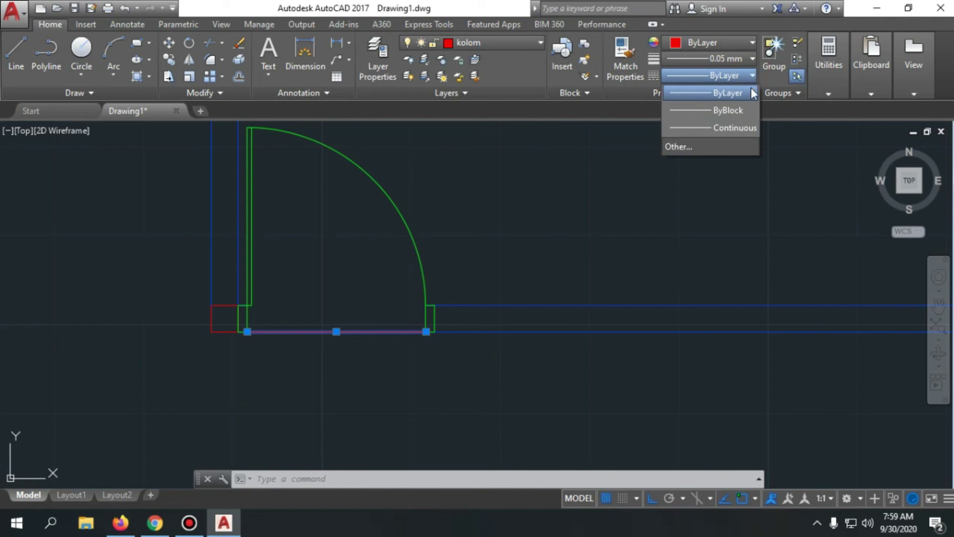
left_click(710, 145)
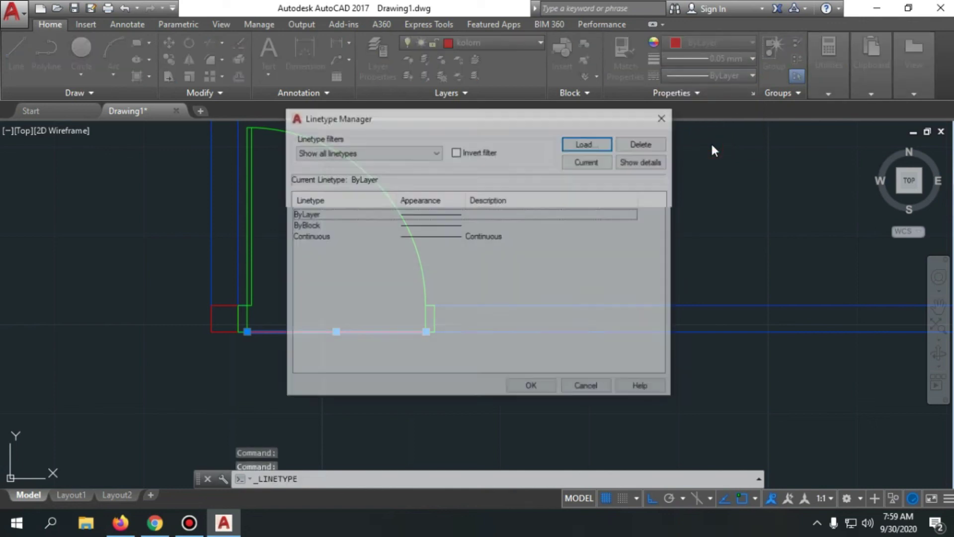
left_click(588, 144)
scroll(494, 273, "down", 4)
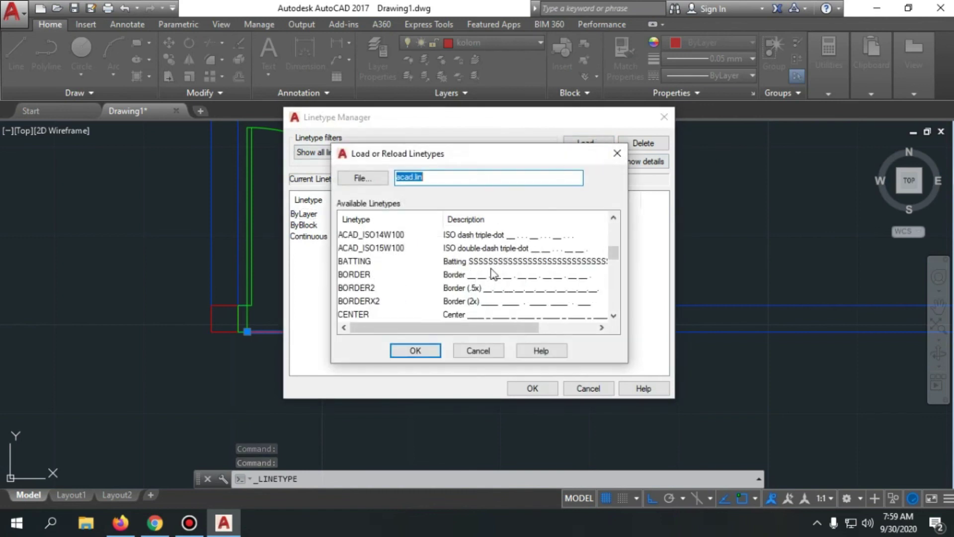
scroll(494, 273, "down", 2)
scroll(493, 274, "down", 2)
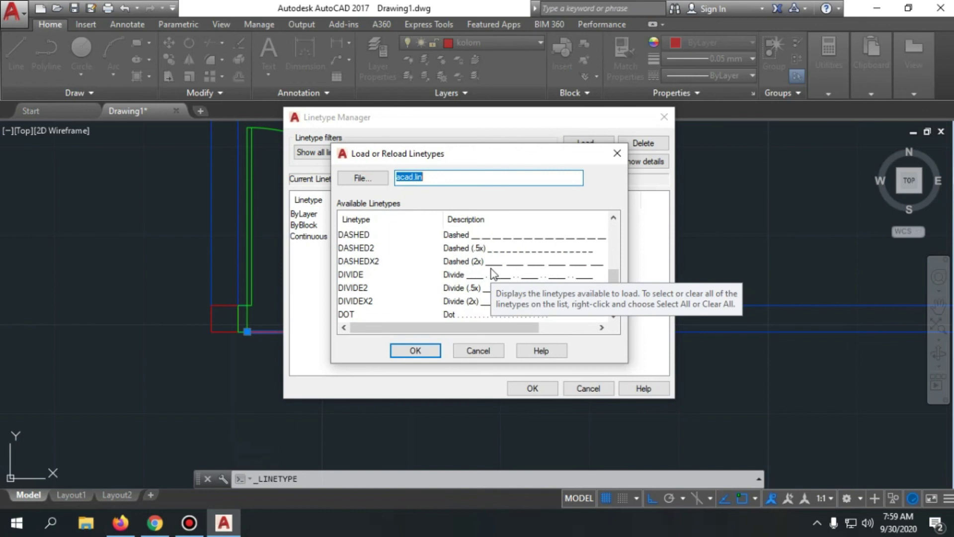
scroll(494, 274, "down", 3)
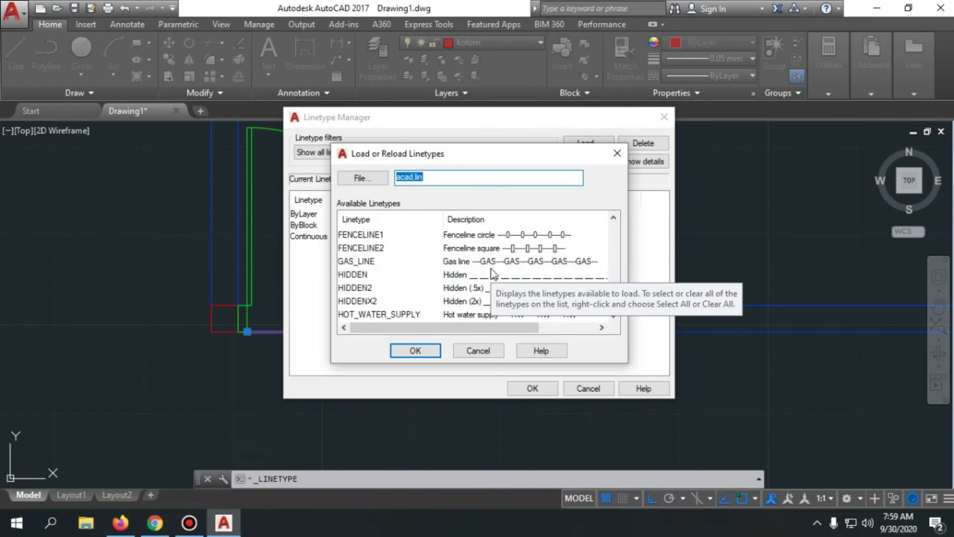
left_click(478, 302)
left_click(452, 290)
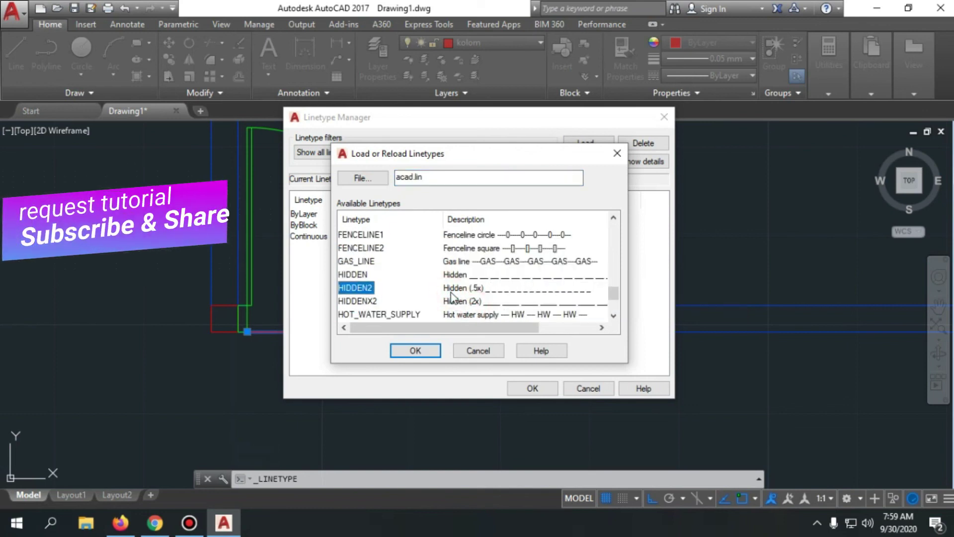
left_click(420, 354)
left_click(532, 388)
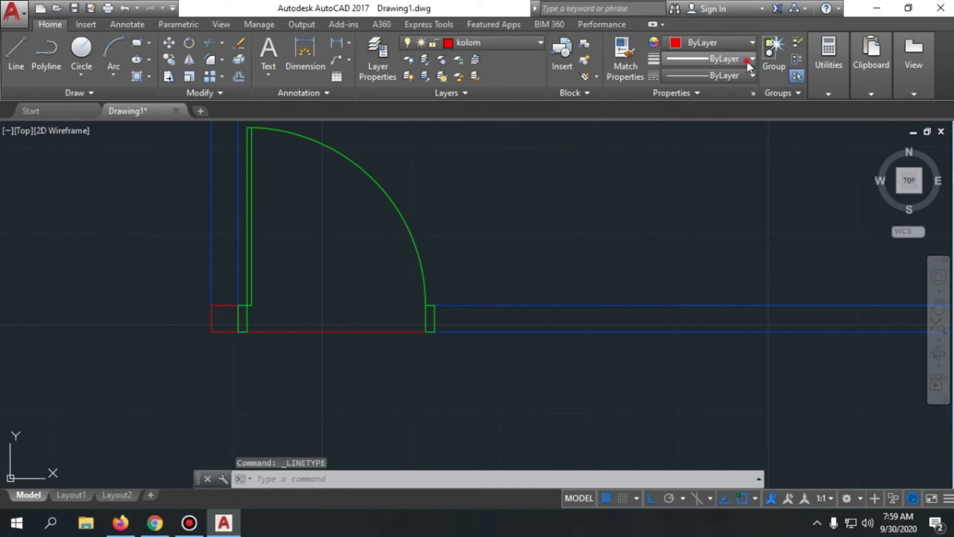
- Make HIDDEN2 the current linetype with no object selected
left_click(750, 59)
left_click(747, 61)
left_click(751, 75)
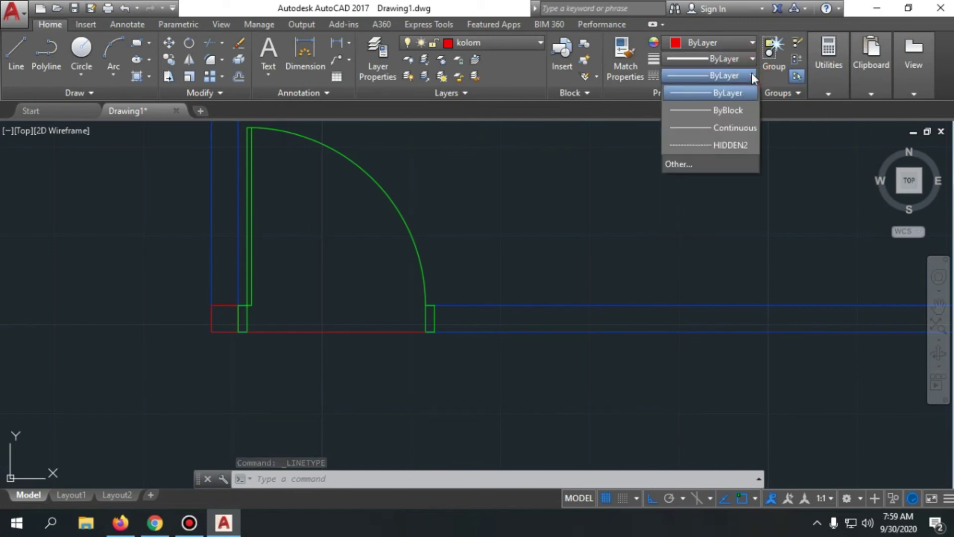
left_click(740, 146)
- Assign the HIDDEN2 linetype to the line across the door opening
left_click(433, 356)
left_click(330, 292)
left_click(379, 379)
left_click(315, 309)
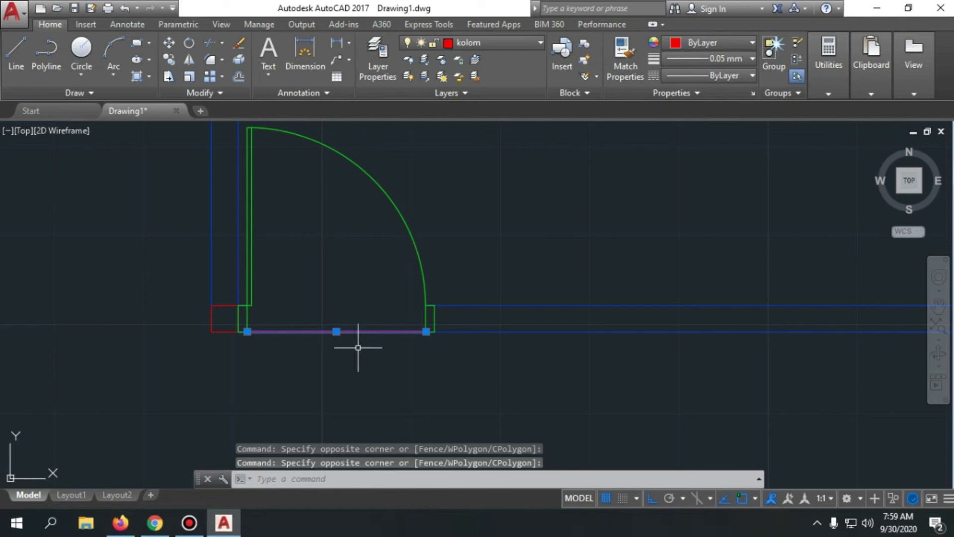
left_click(364, 404)
left_click(323, 307)
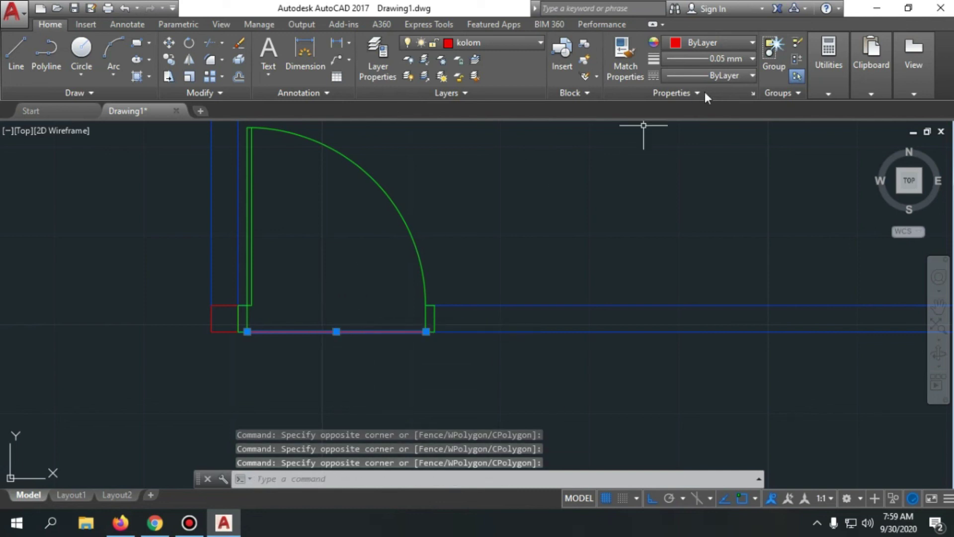
left_click(753, 76)
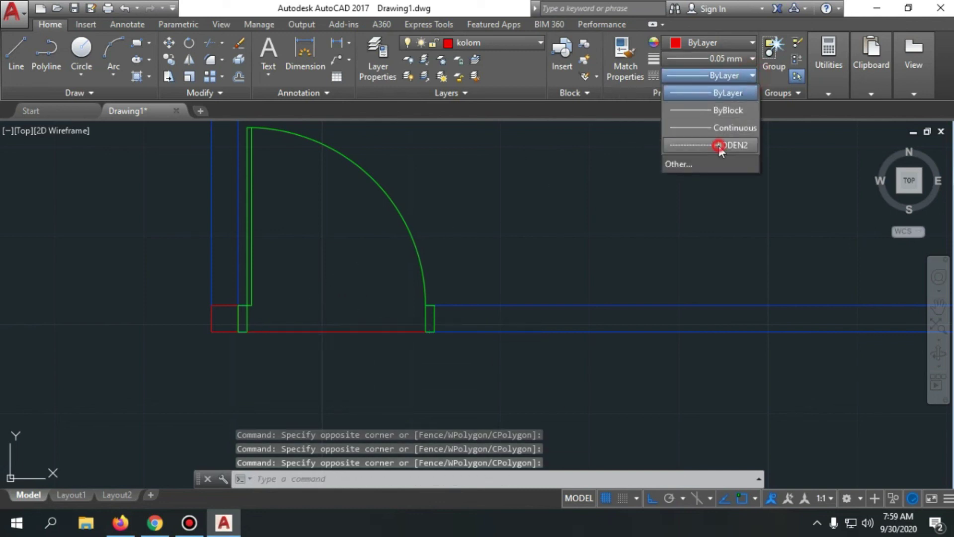
left_click(718, 145)
scroll(296, 343, "up", 4)
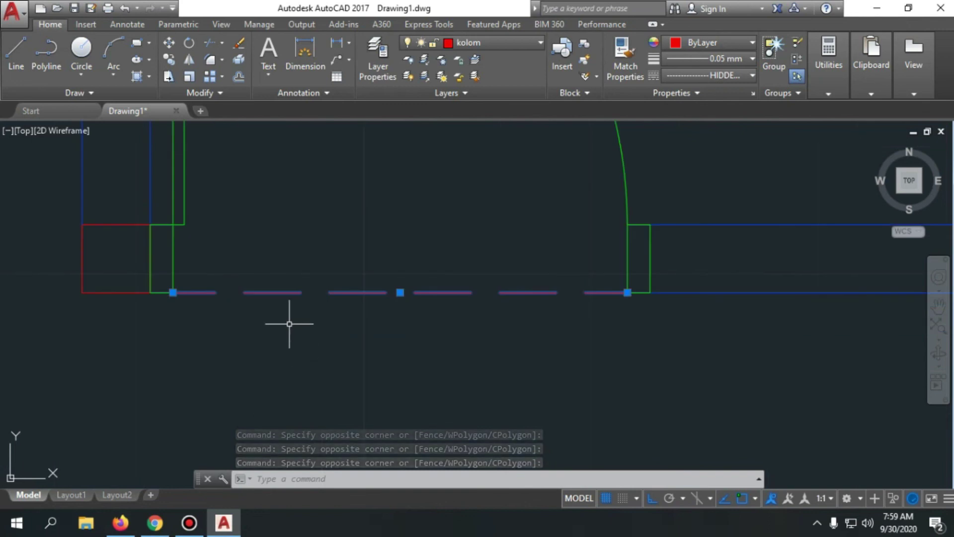
scroll(405, 276, "up", 3)
scroll(416, 325, "down", 7)
key("Escape")
scroll(418, 328, "up", 4)
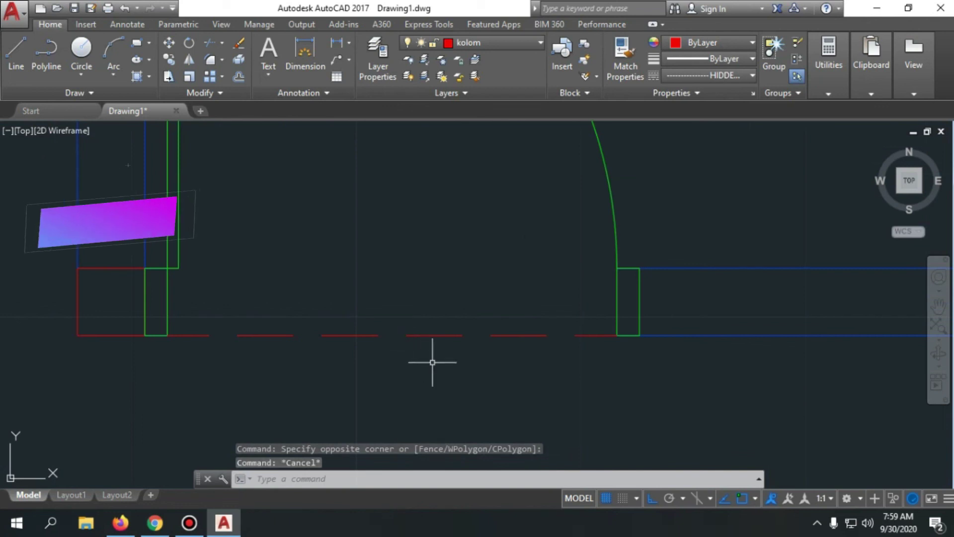
- Set the lineweight of the dashed line across the door opening to ByLayer
left_click(404, 405)
left_click(337, 299)
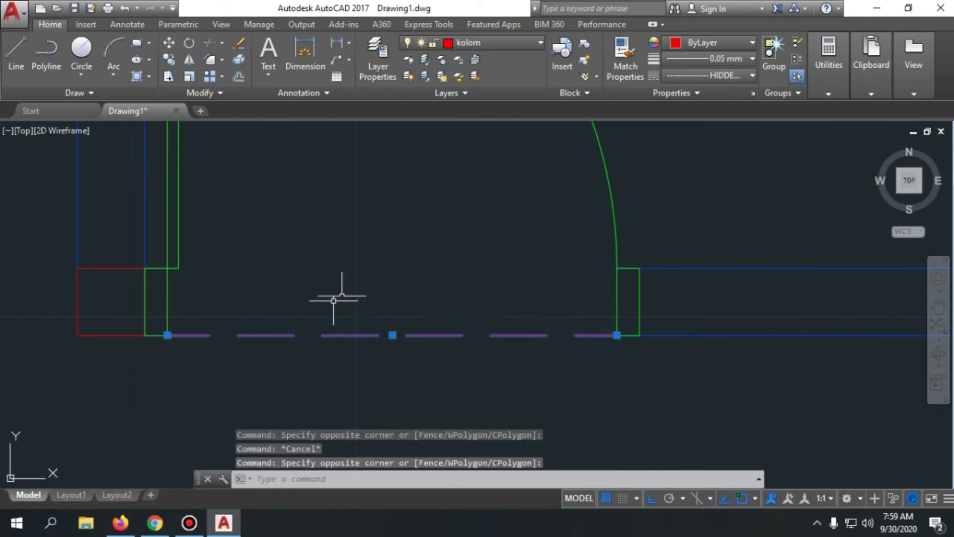
left_click(752, 58)
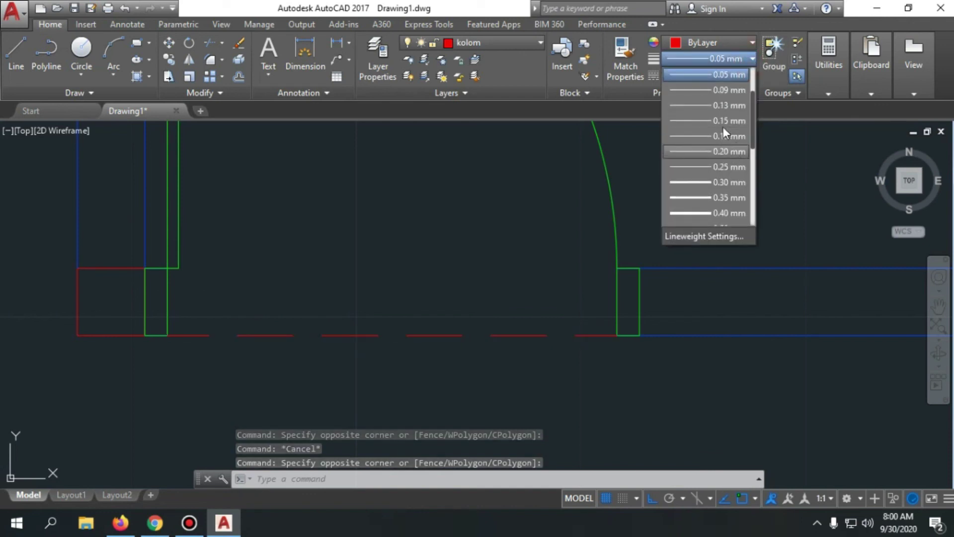
left_click_drag(752, 138, 744, 94)
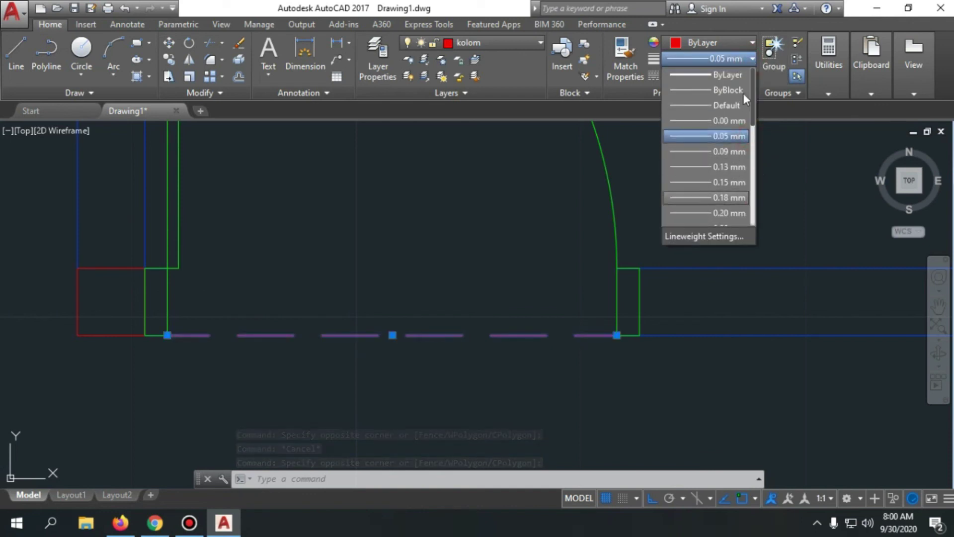
left_click(721, 75)
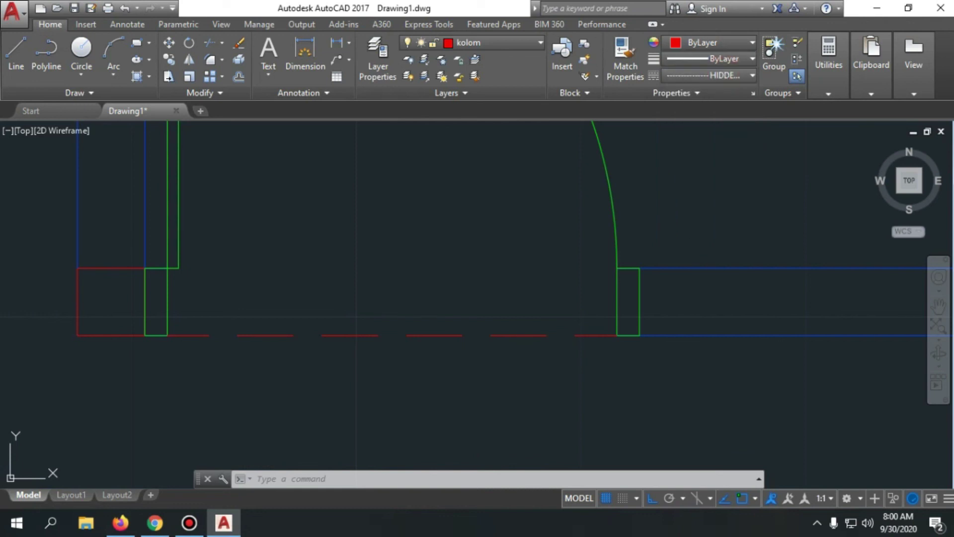
- Assign the dashed line across the door opening to the garis tipis layer
left_click(461, 396)
left_click(376, 287)
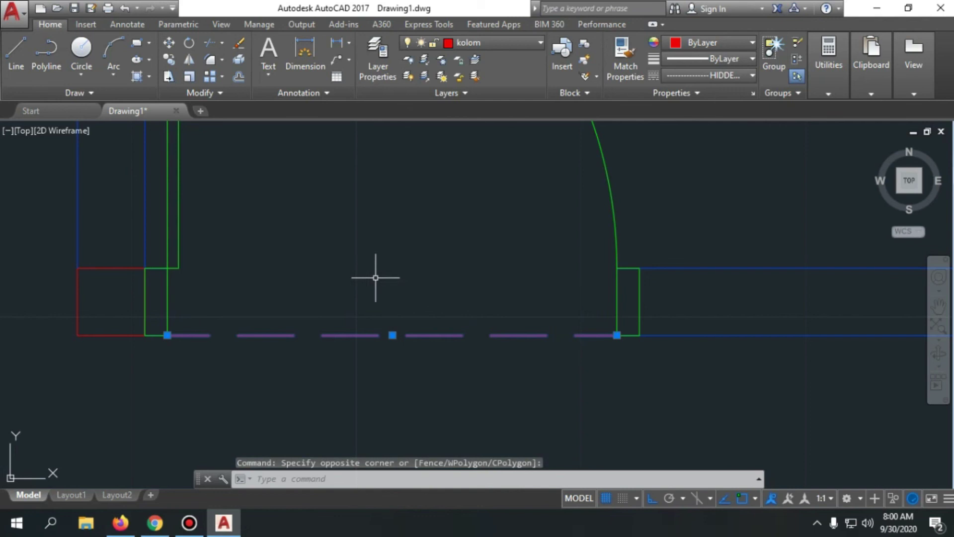
left_click(534, 42)
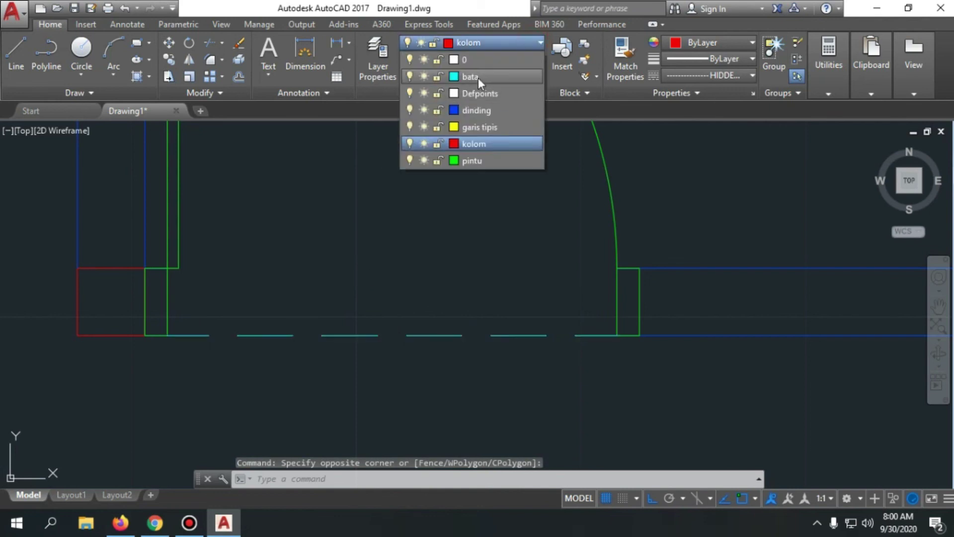
left_click(481, 127)
key("Escape")
- Erase the original door, including its posts, leaf and swing arc, standing outside the plan beside the lower-left column
scroll(364, 326, "down", 5)
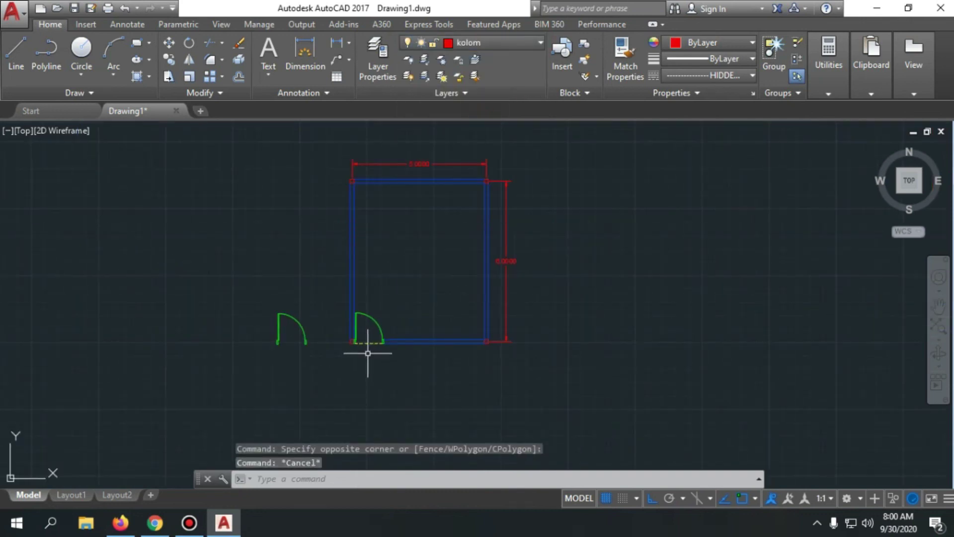
left_click(351, 353)
left_click(229, 307)
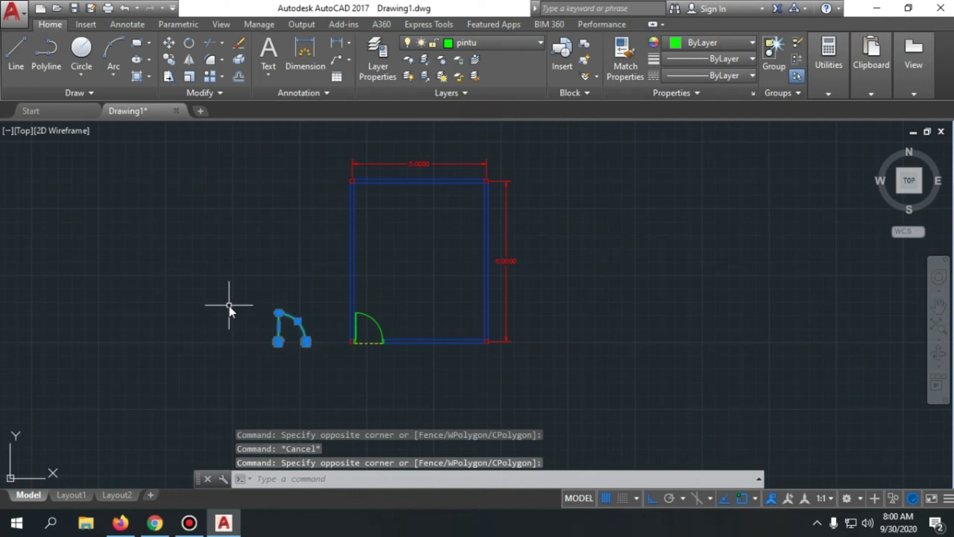
type("E")
key("Return")
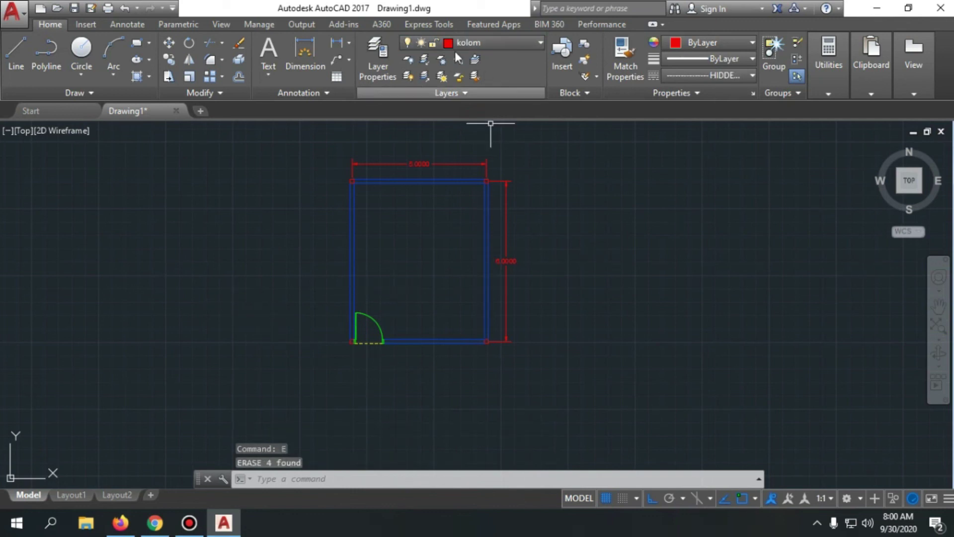
left_click(542, 44)
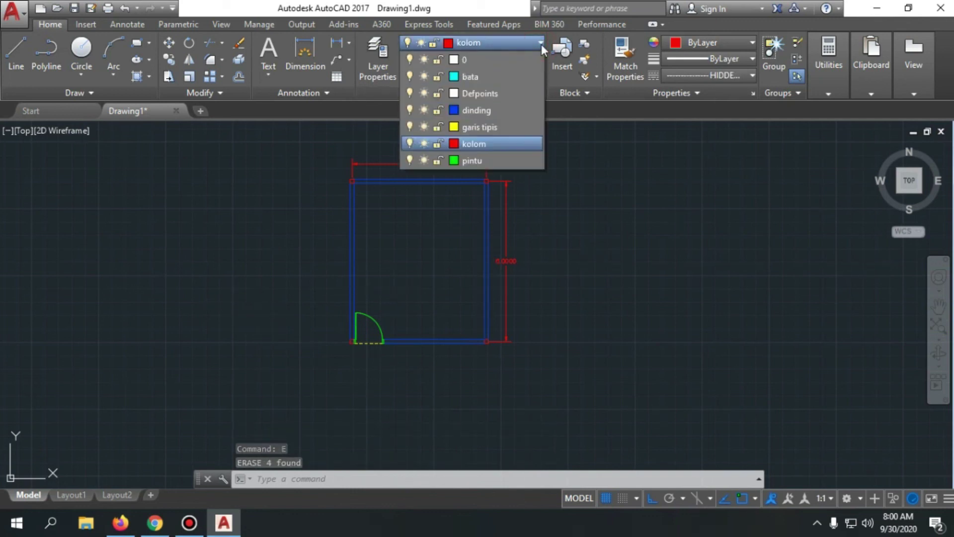
left_click(541, 44)
scroll(511, 196, "up", 3)
scroll(485, 159, "down", 4)
scroll(478, 243, "up", 3)
scroll(479, 243, "down", 4)
- Assign both dimensions, above the plan and along its right side, to the garis tipis layer
left_click(529, 326)
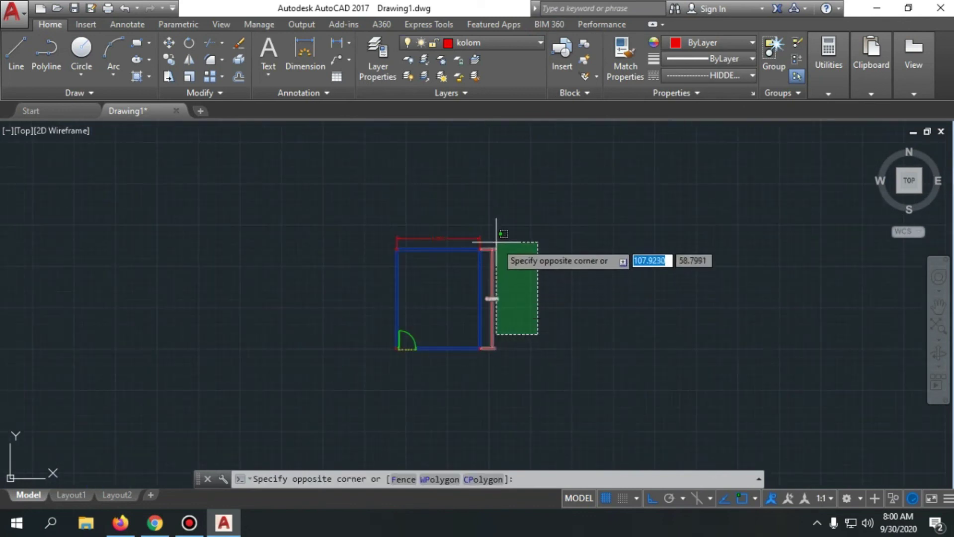
left_click(465, 229)
scroll(465, 229, "up", 4)
left_click(528, 267)
left_click(243, 173)
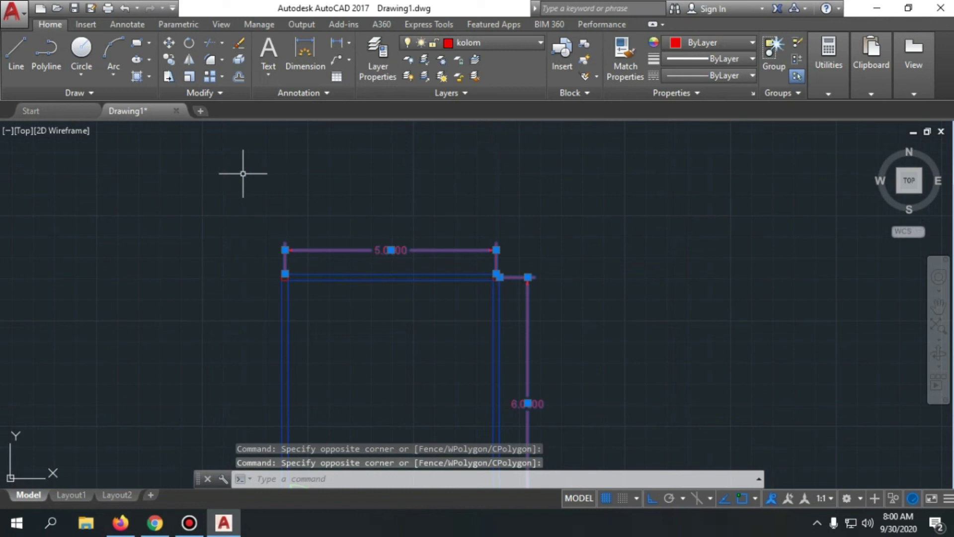
left_click(528, 44)
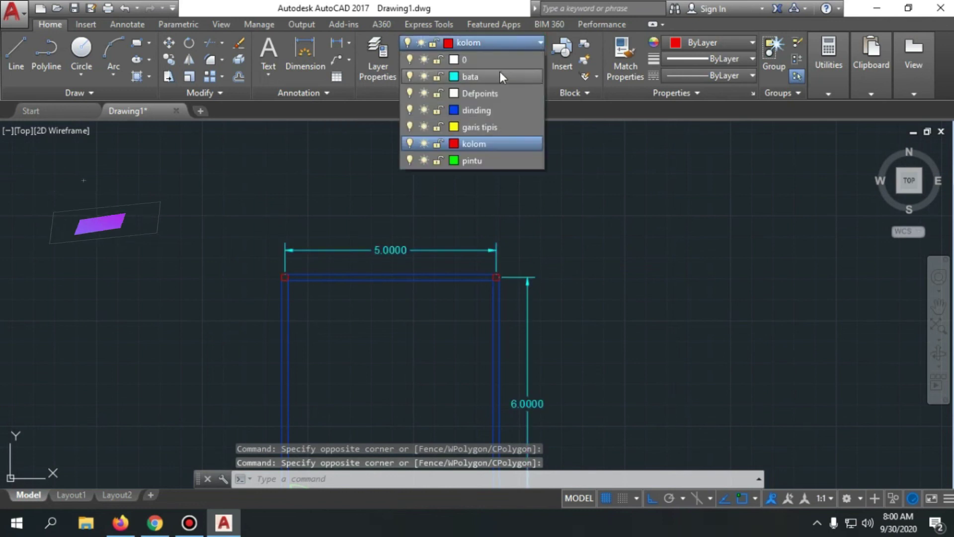
left_click(483, 123)
scroll(450, 229, "down", 2)
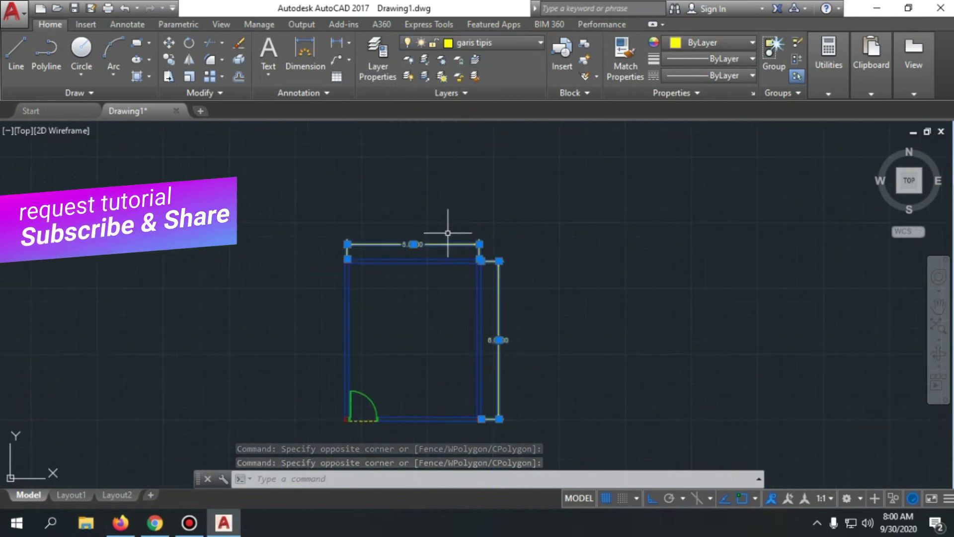
key("Escape")
- Examine the floor plan's dimensions, corner columns and door opening up close and as a whole
scroll(472, 384, "up", 3)
scroll(454, 323, "down", 4)
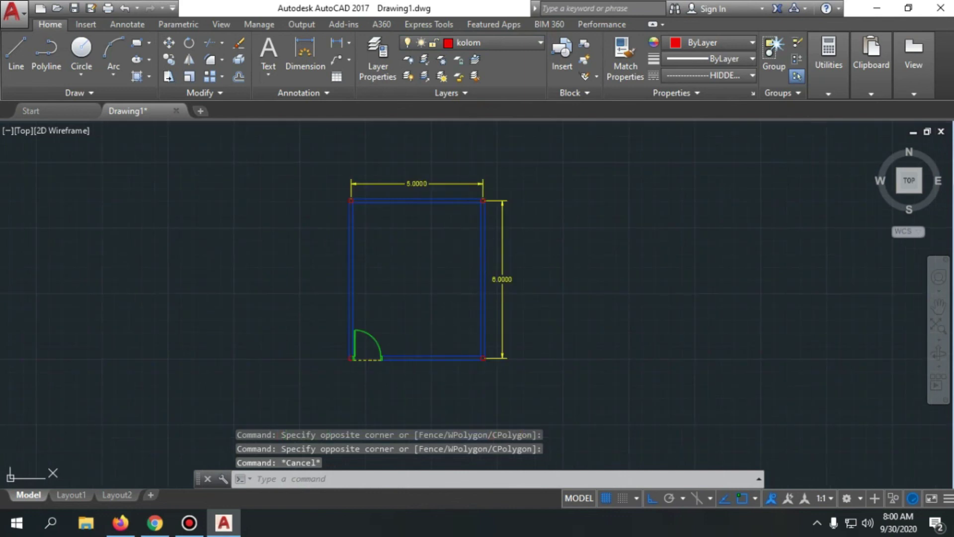
scroll(419, 382, "up", 2)
scroll(362, 394, "down", 2)
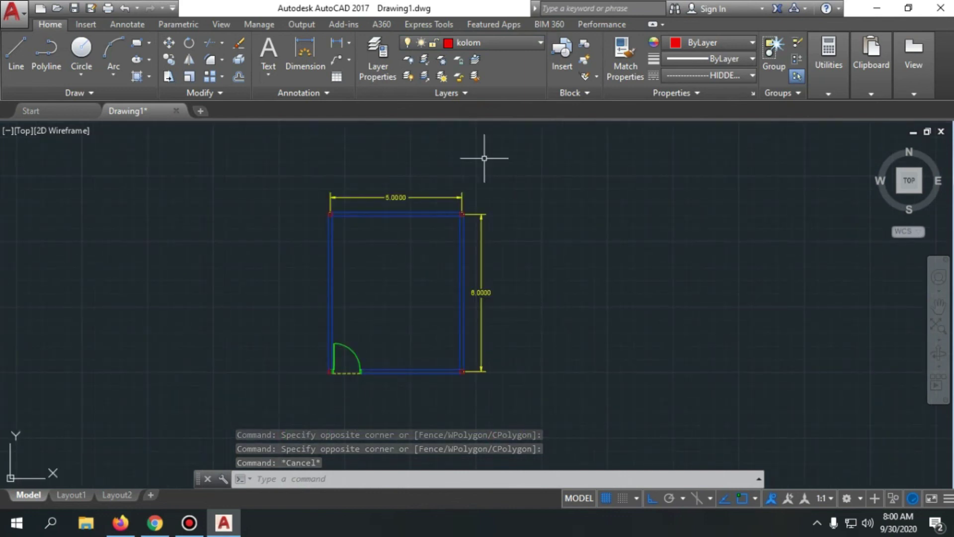
scroll(432, 196, "up", 5)
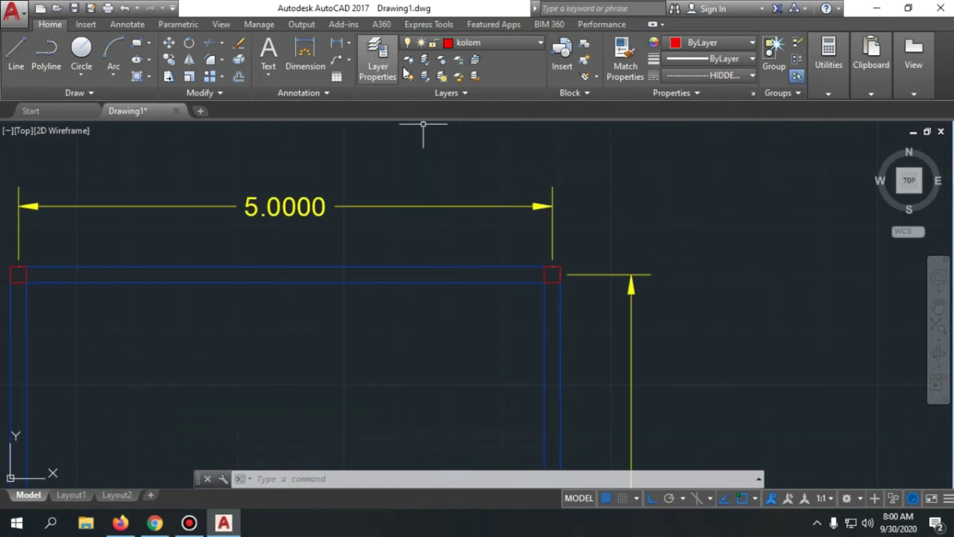
scroll(398, 174, "down", 5)
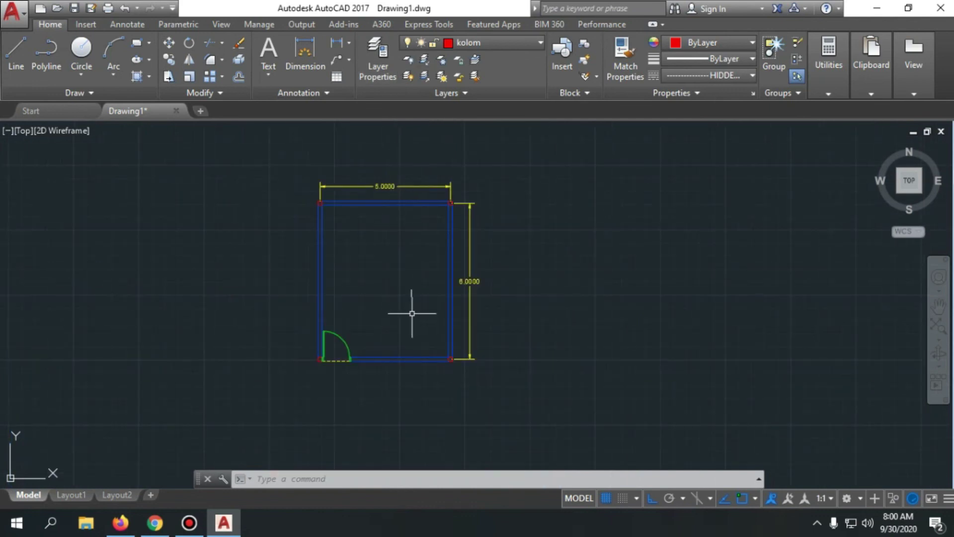
scroll(409, 369, "up", 3)
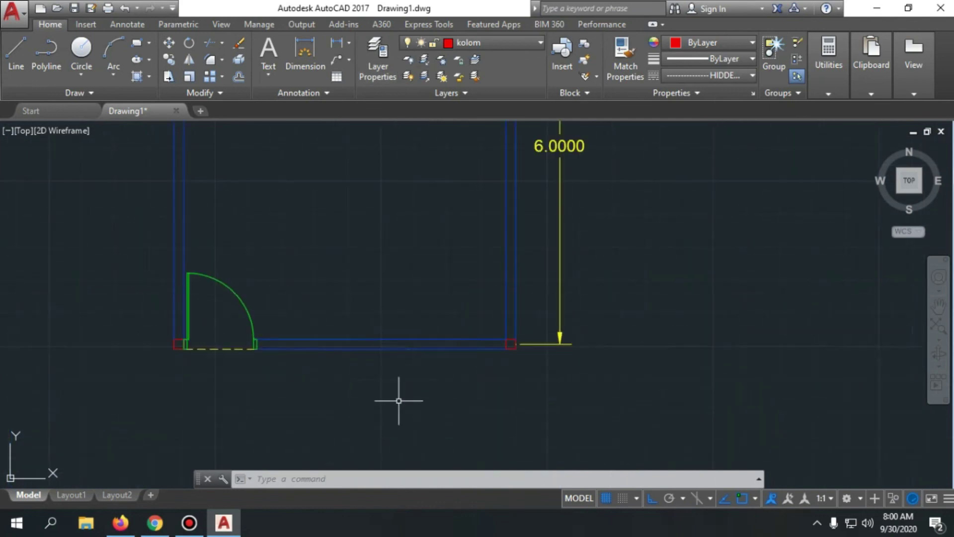
scroll(398, 398, "down", 2)
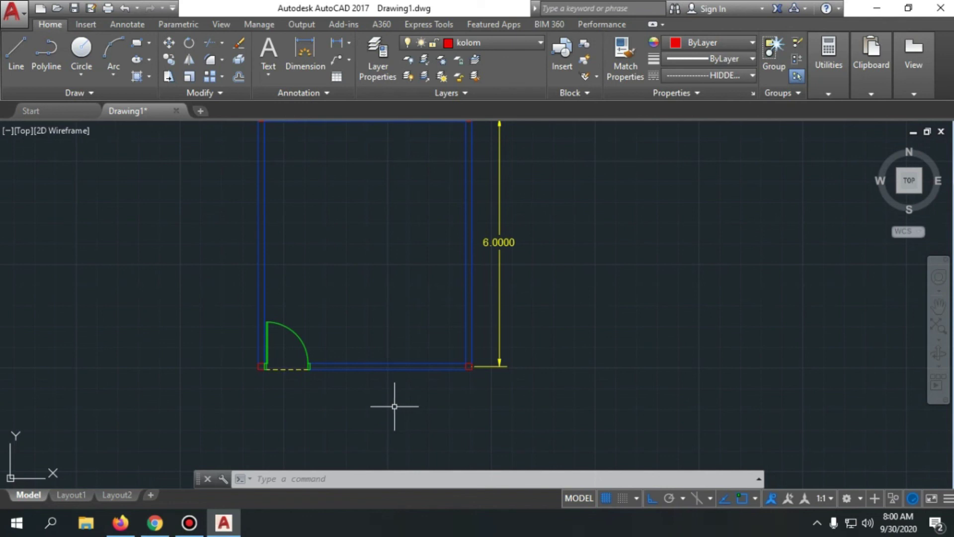
- Start a plot of the model and set the paper size to ISO A4 (210.00 x 297.00 MM)
key("ctrl+p")
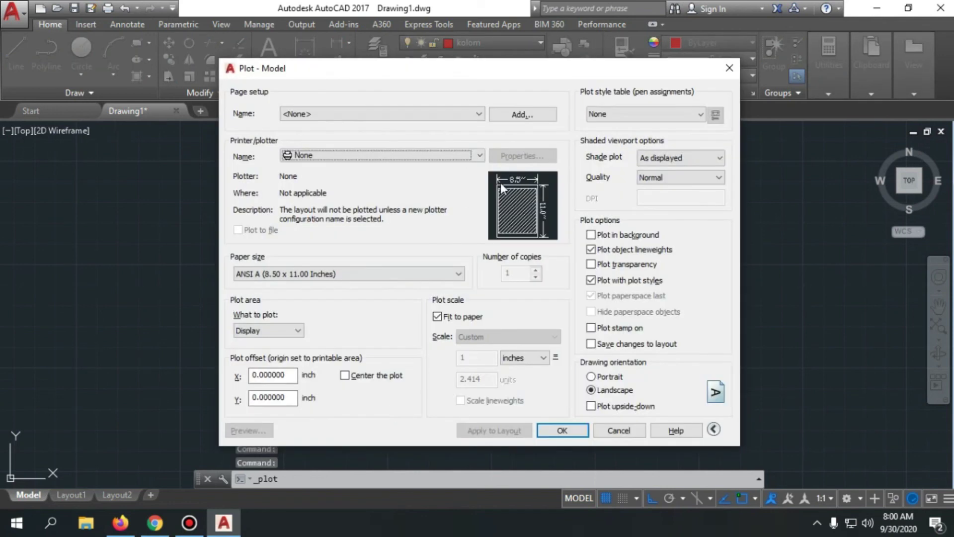
left_click(457, 274)
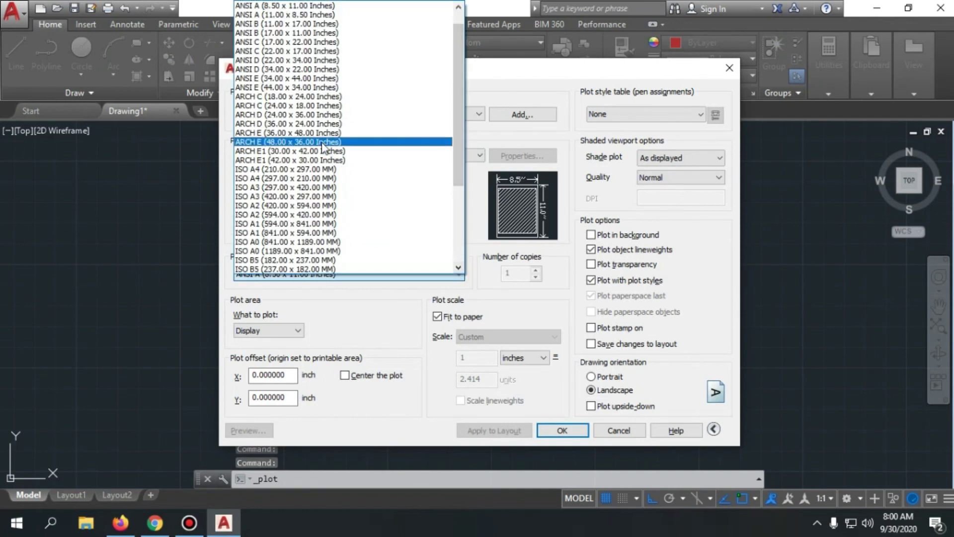
left_click(298, 170)
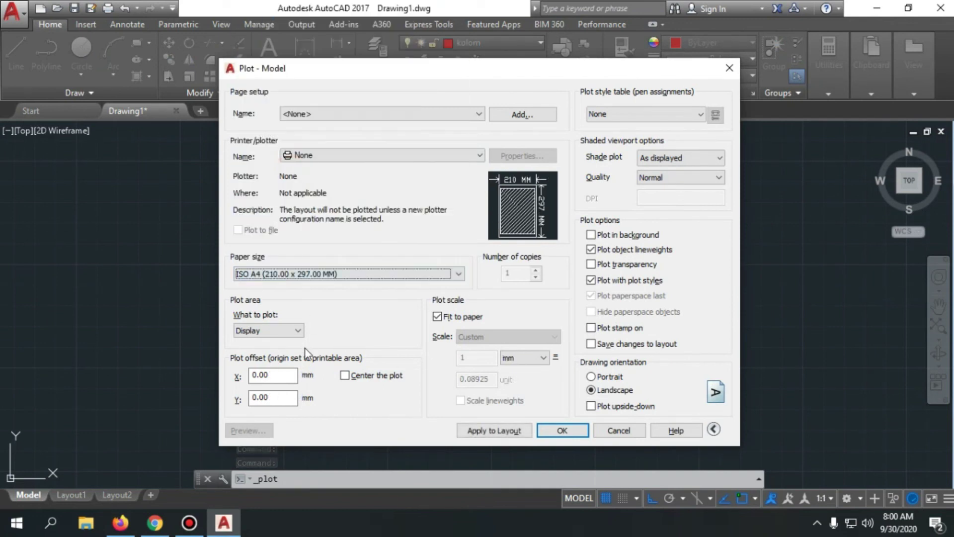
- Set the plot area to a window enclosing the whole floor plan with both dimensions
left_click(300, 330)
left_click(294, 338)
left_click(297, 330)
left_click(263, 368)
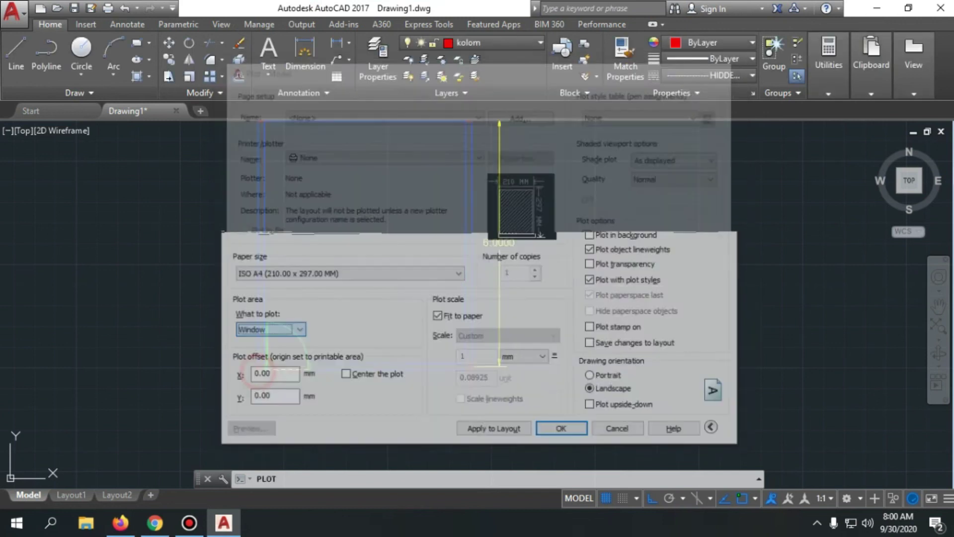
scroll(461, 432, "down", 2)
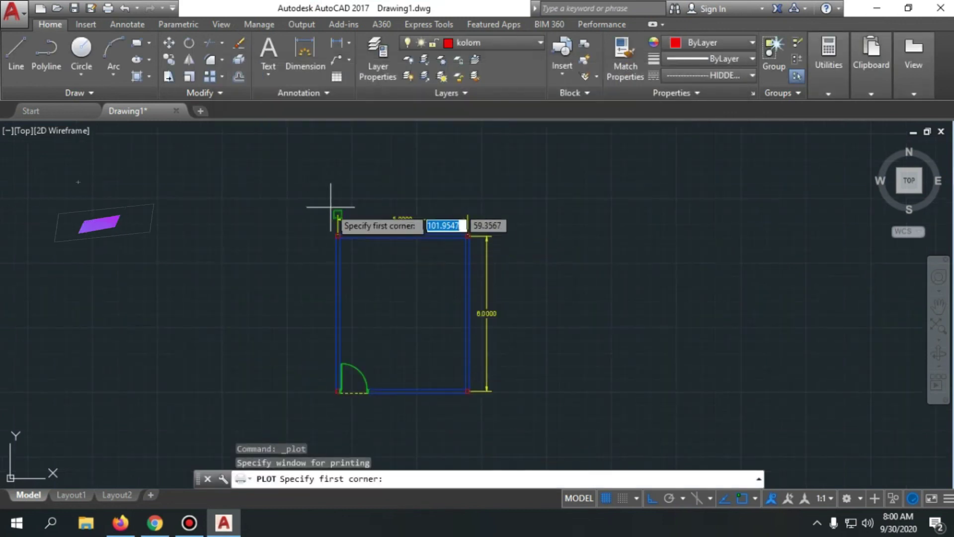
left_click(315, 204)
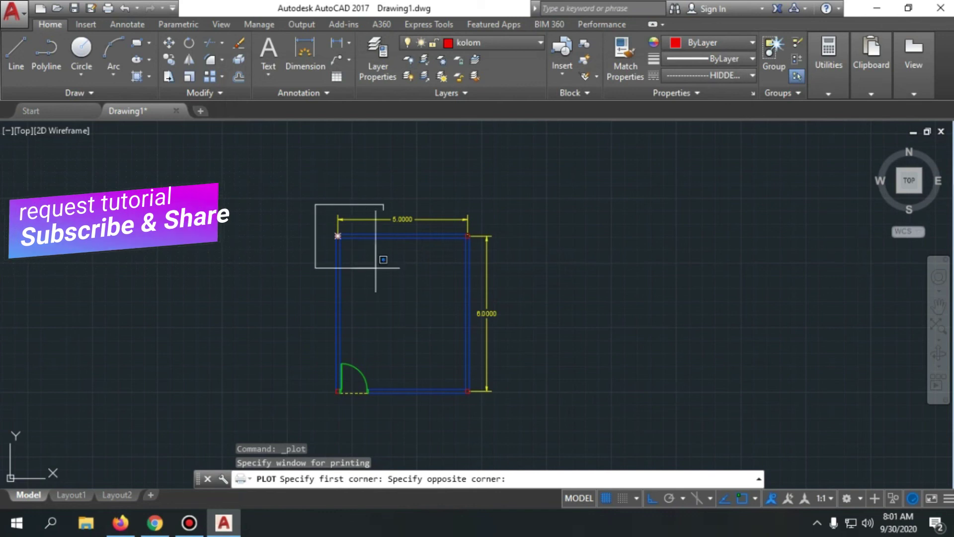
left_click(507, 415)
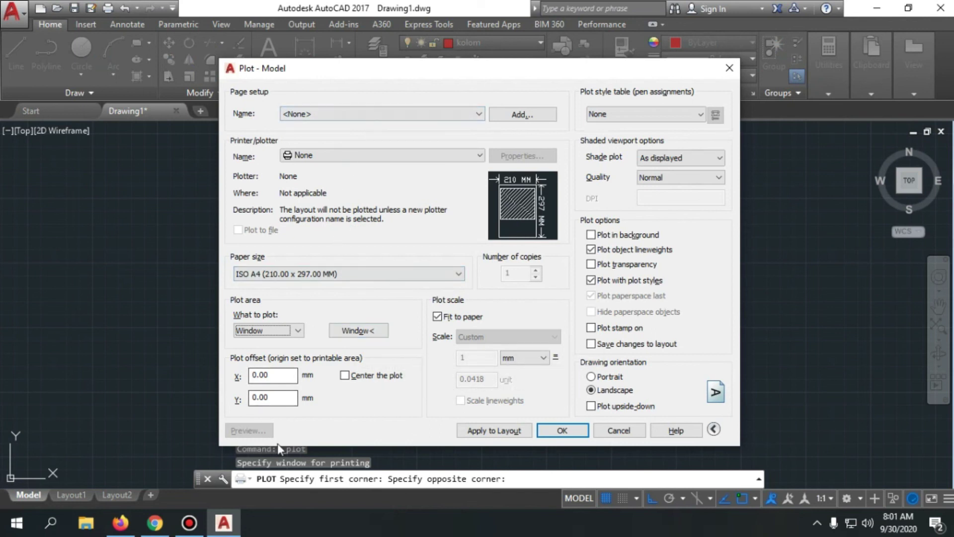
- Choose DWG To PDF.pc3 as the plotter and set the drawing orientation to portrait
left_click(473, 156)
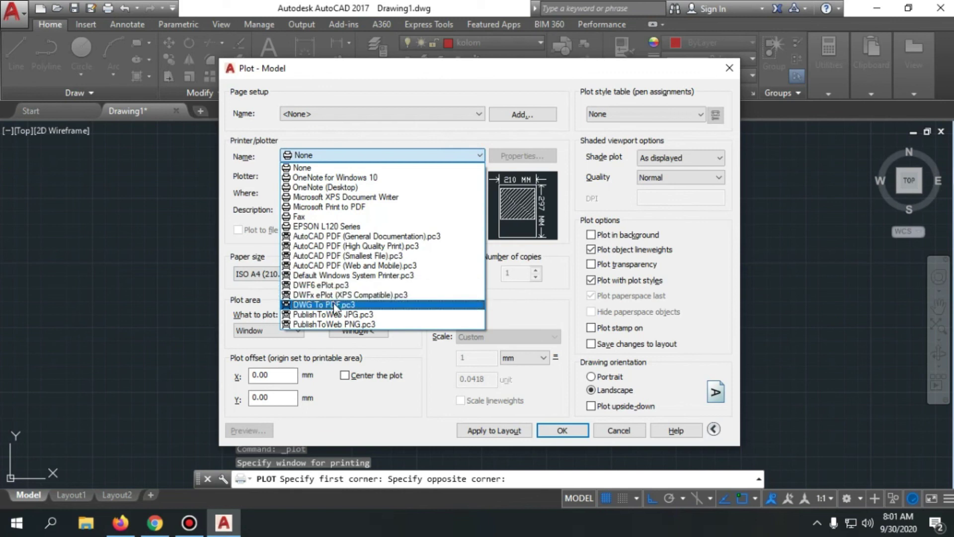
left_click(334, 305)
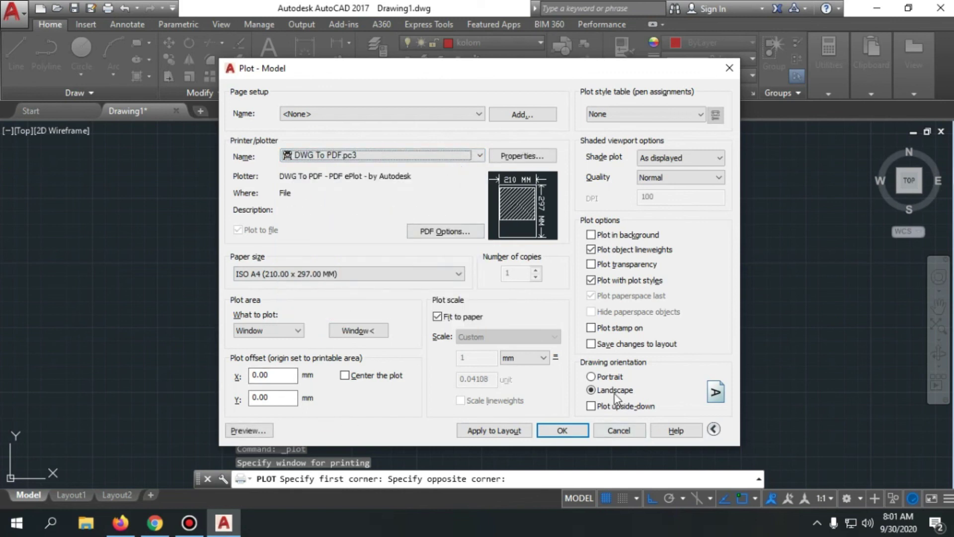
left_click(592, 378)
- Preview the plot to check the plan's placement and colours on the sheet, and return to the plot settings
left_click(247, 431)
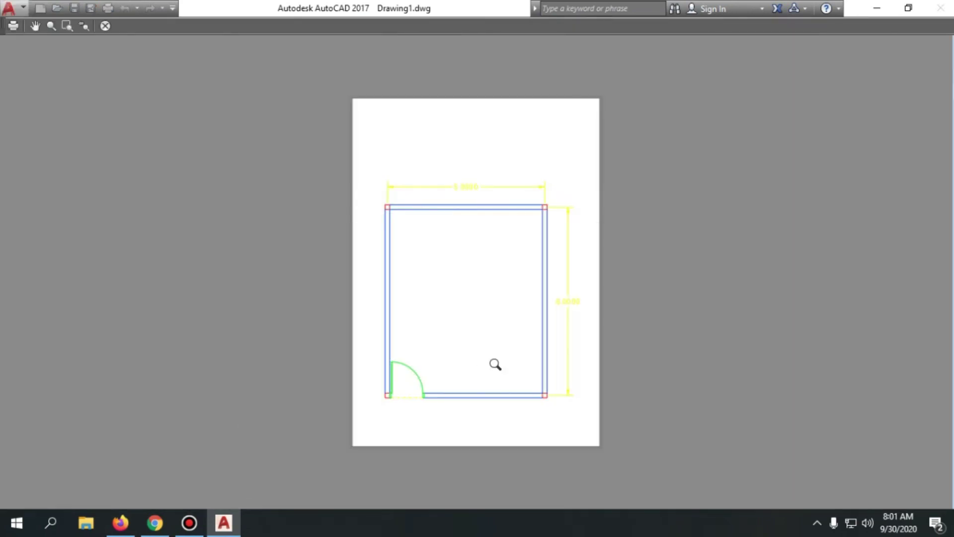
scroll(498, 335, "up", 3)
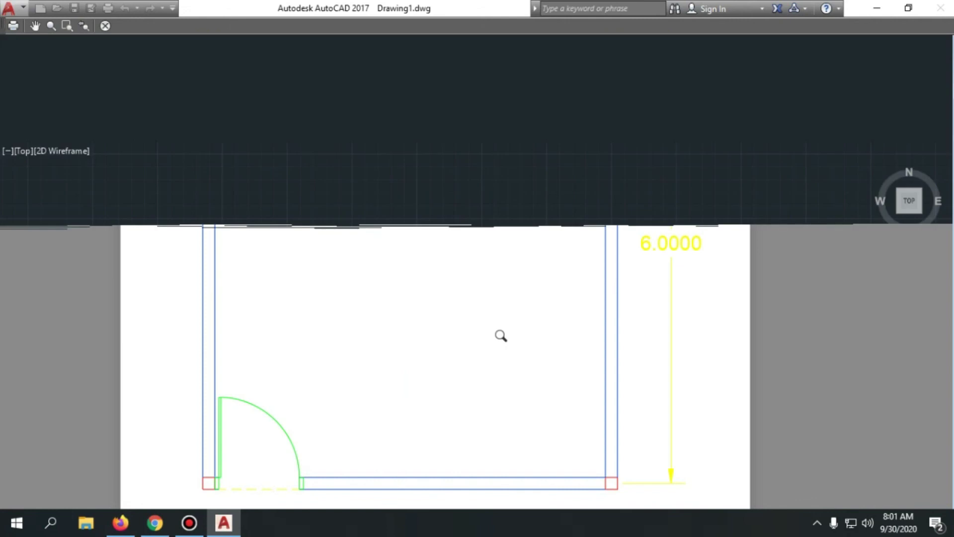
key("Escape")
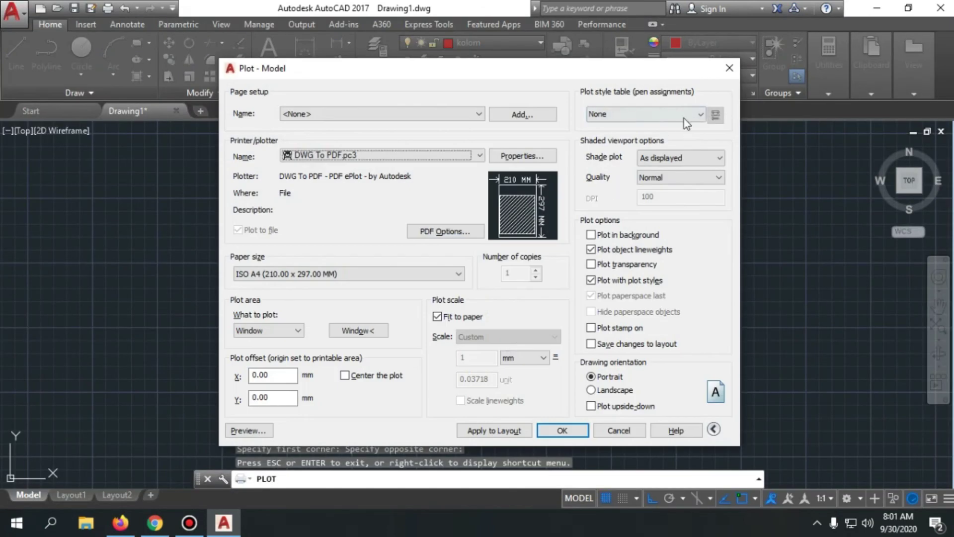
- Set the plot style table to monochrome.ctb and assign it to all layouts
left_click(682, 116)
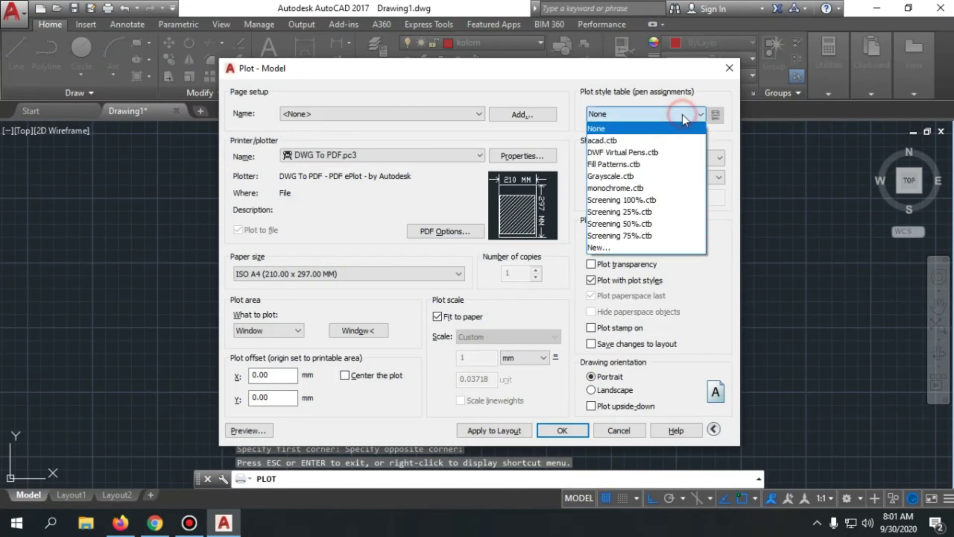
left_click(622, 188)
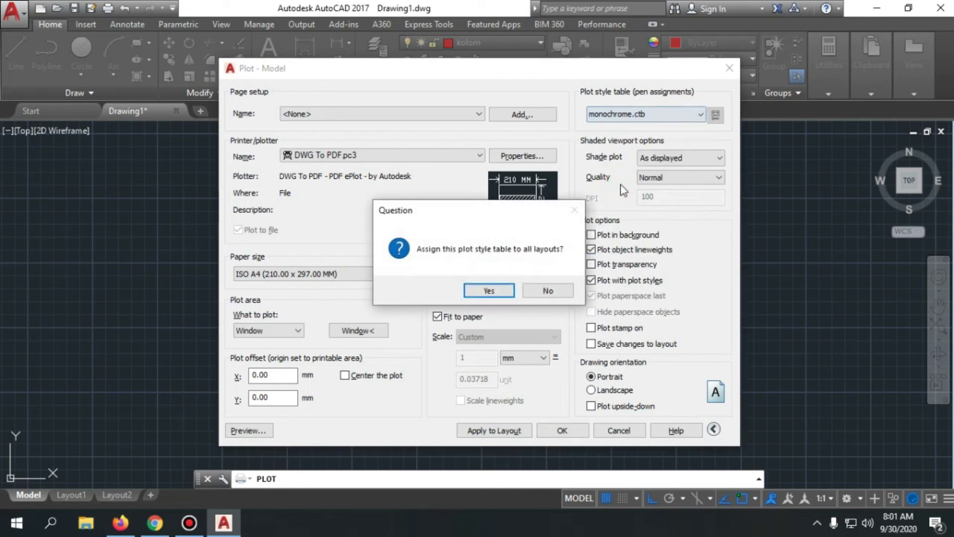
left_click(494, 292)
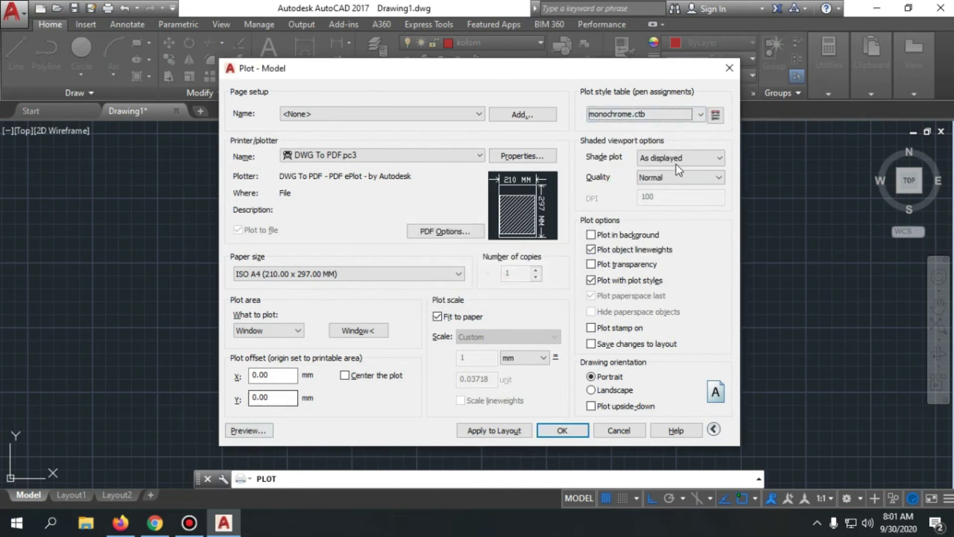
- Preview the monochrome plot, examine the line thicknesses of columns, walls, dimensions, door and dashed line, and close the preview
left_click(265, 431)
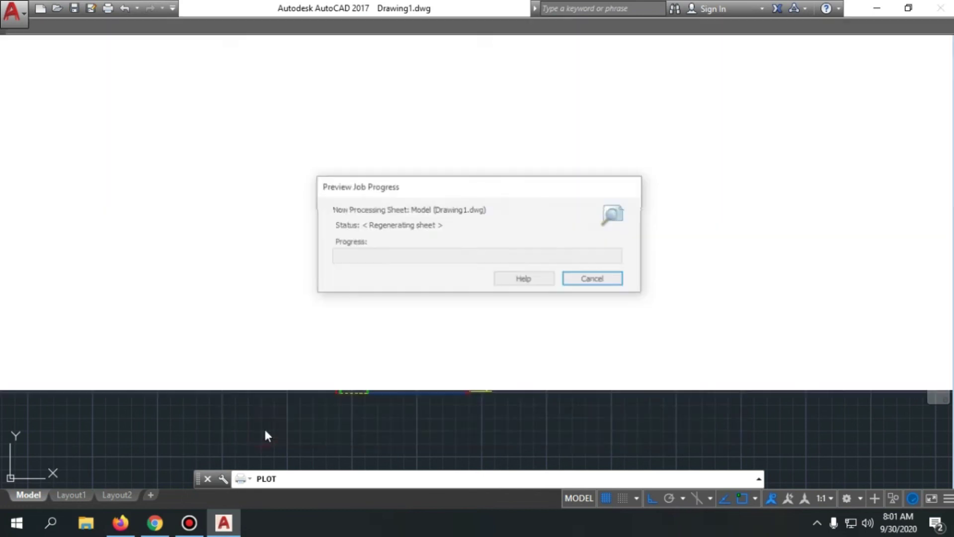
scroll(507, 214, "up", 4)
scroll(203, 189, "up", 6)
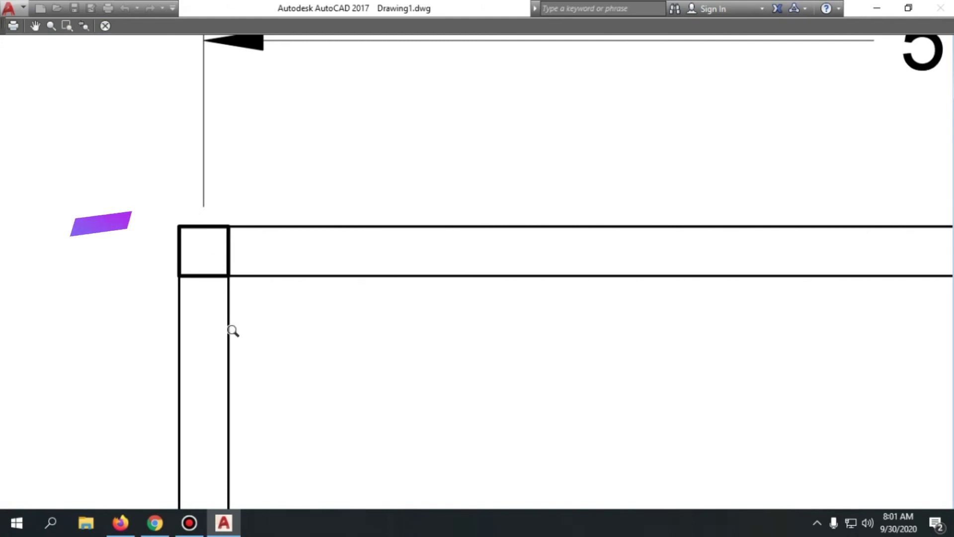
scroll(278, 141, "down", 6)
scroll(447, 89, "up", 6)
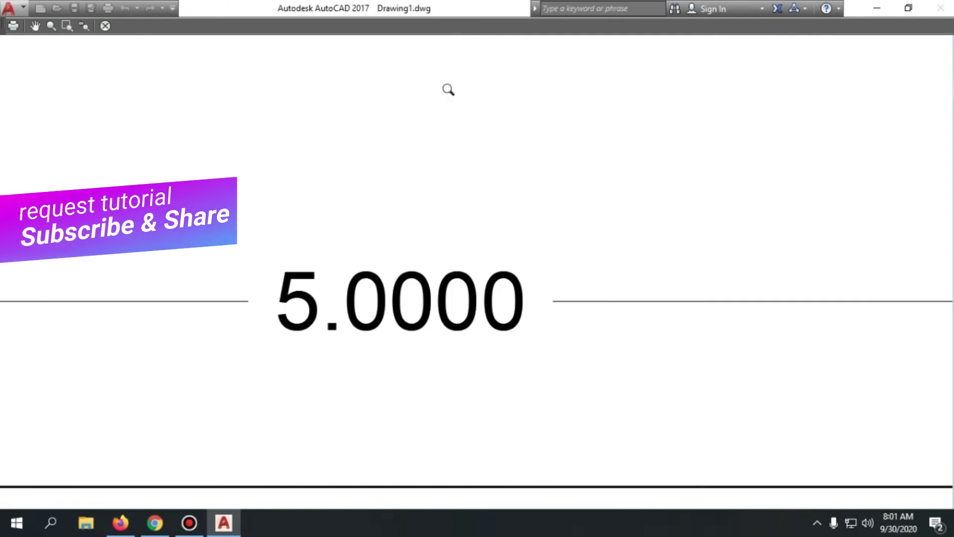
scroll(456, 285, "down", 4)
scroll(709, 183, "up", 3)
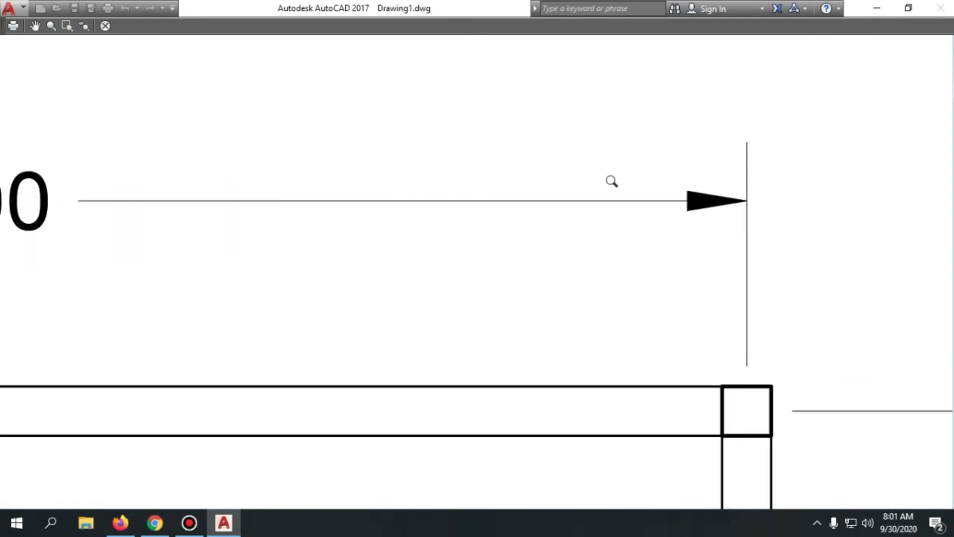
scroll(377, 148, "down", 8)
scroll(313, 396, "up", 5)
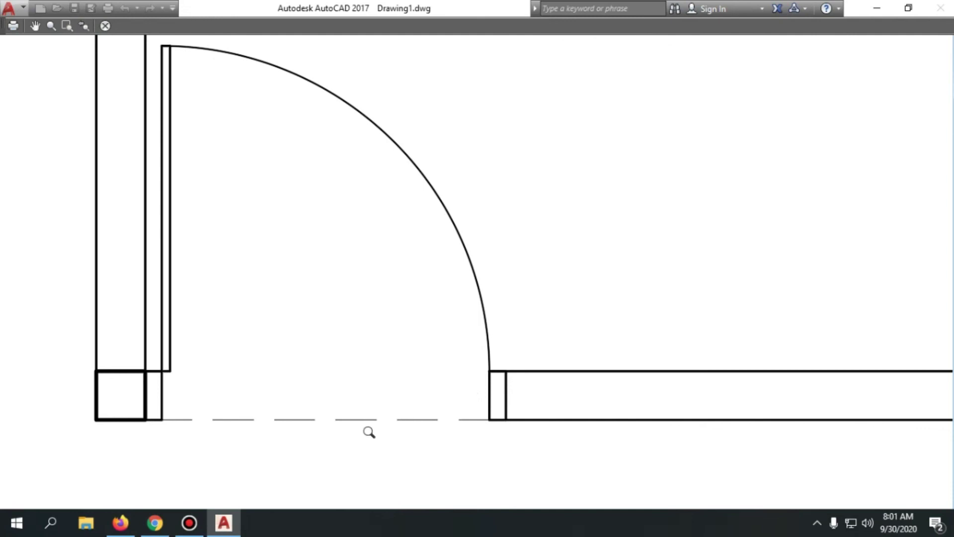
scroll(175, 424, "down", 3)
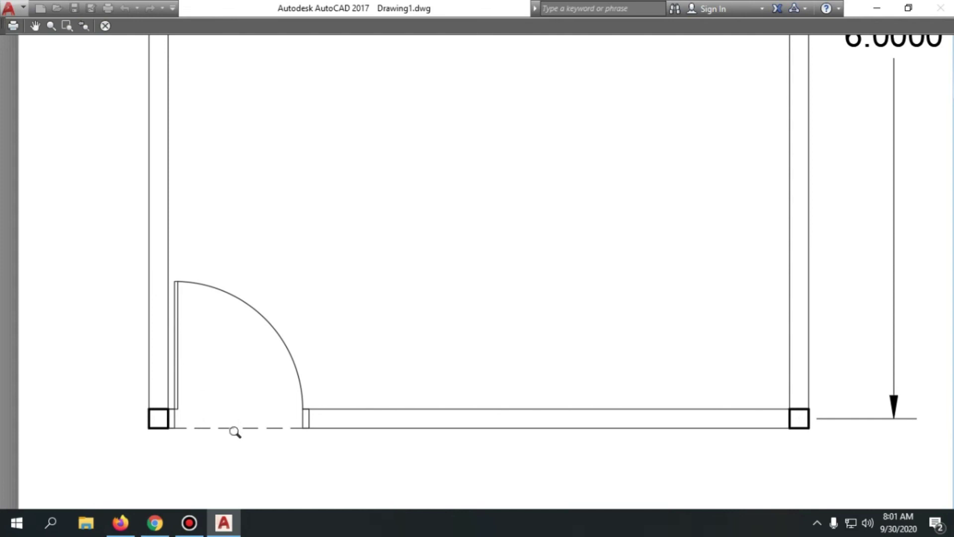
scroll(234, 432, "down", 4)
scroll(238, 50, "up", 5)
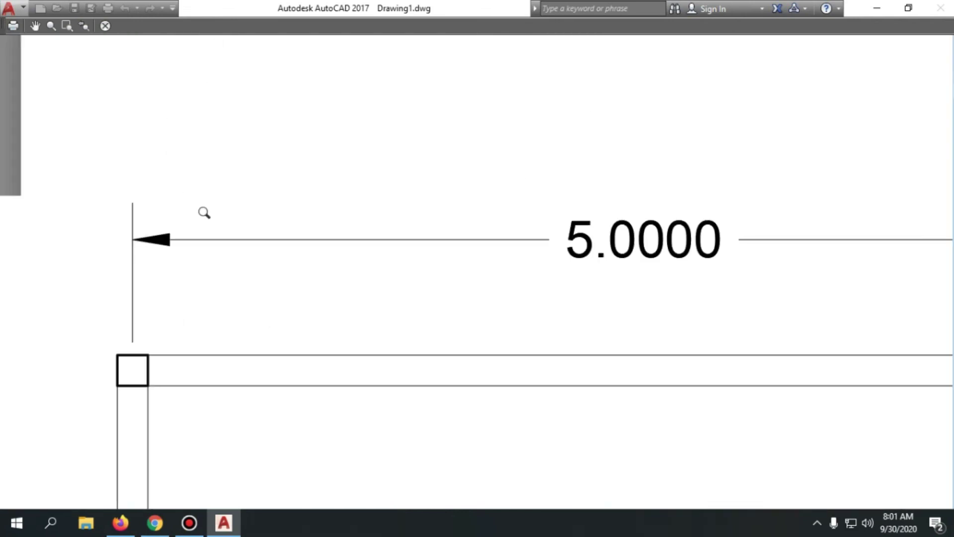
scroll(219, 213, "down", 4)
scroll(370, 208, "down", 2)
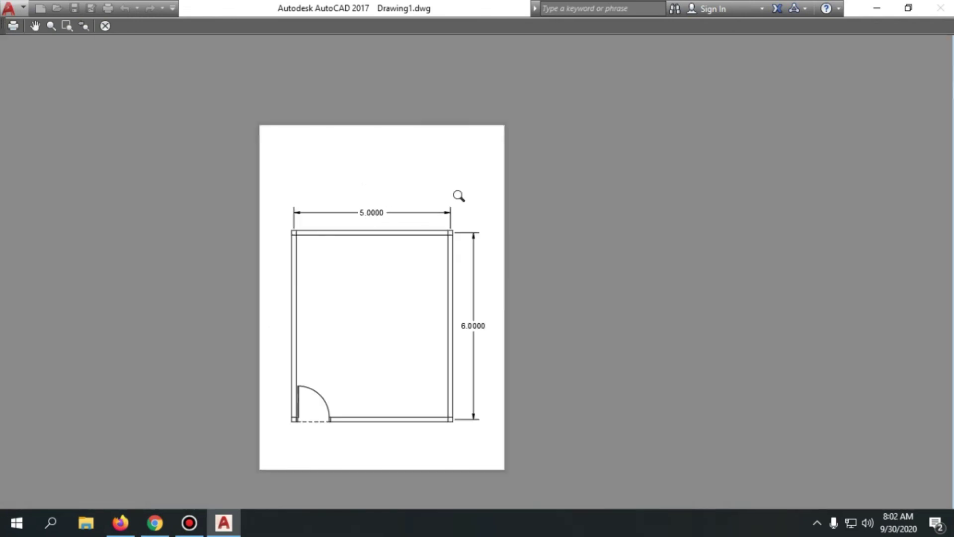
key("Escape")
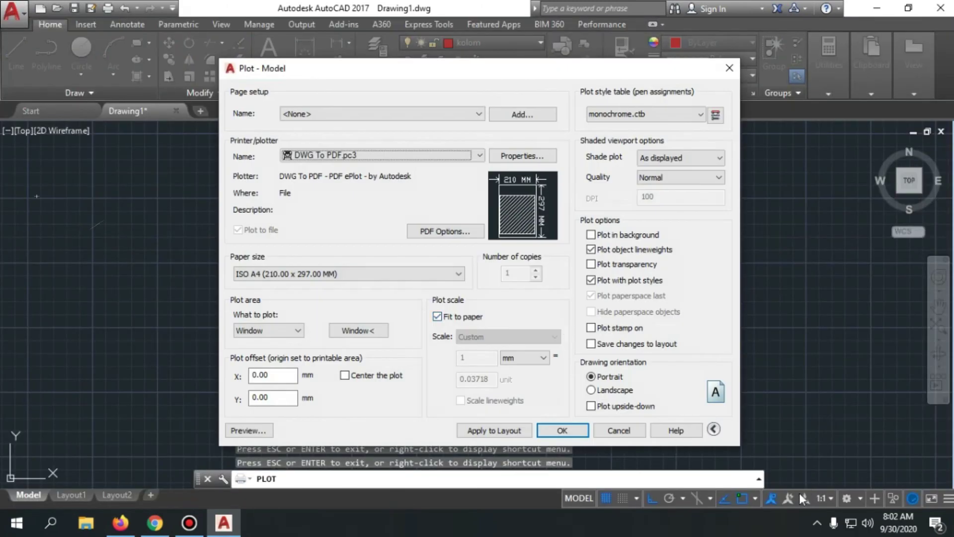
- Close the plot settings without plotting and look over the whole floor plan, with its walls, columns, door and dimensions, in model space
left_click(619, 430)
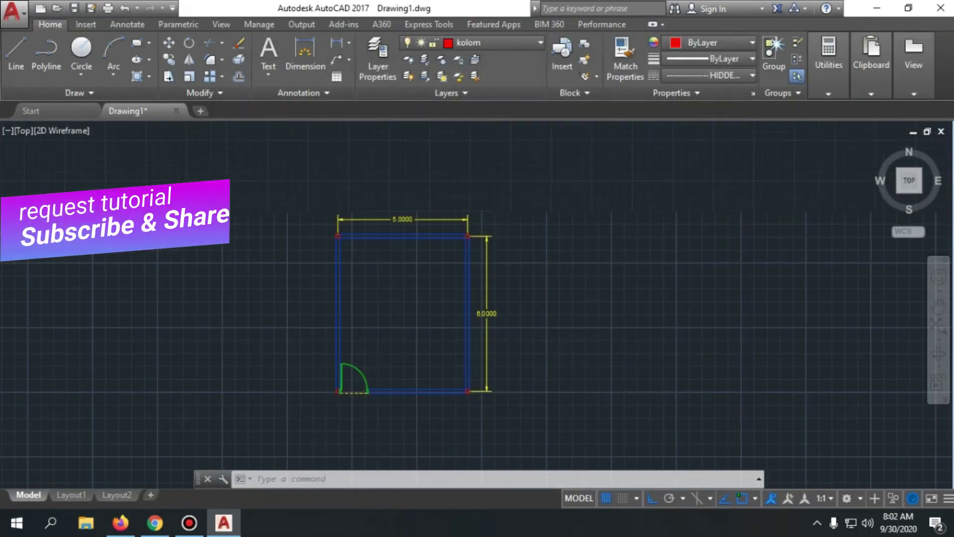
scroll(454, 326, "down", 2)
scroll(405, 308, "up", 7)
scroll(376, 308, "down", 4)
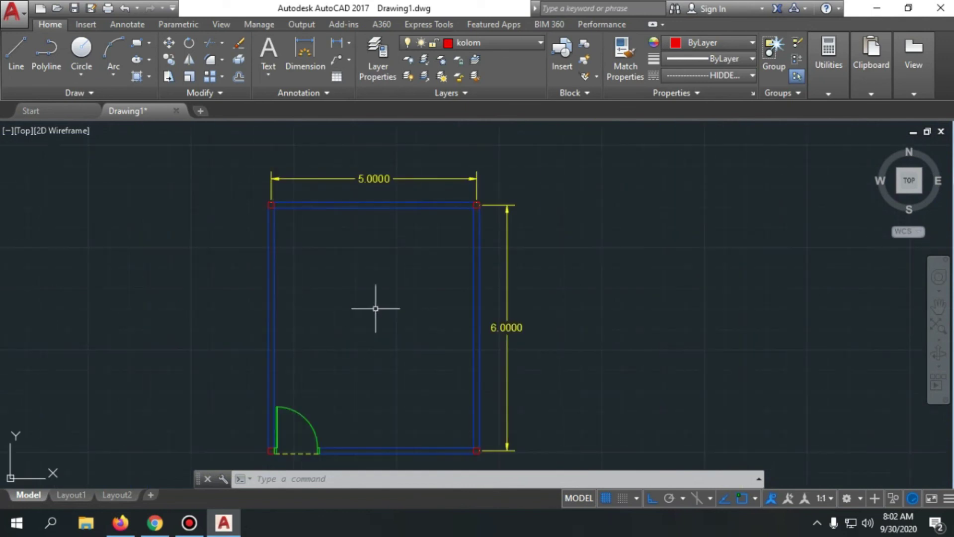
scroll(375, 308, "down", 2)
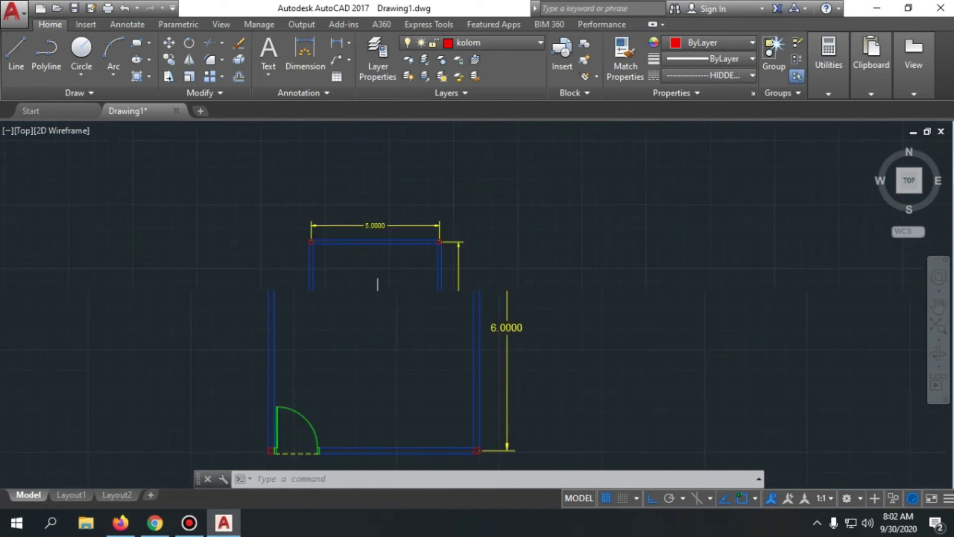
scroll(377, 302, "up", 4)
scroll(371, 278, "down", 4)
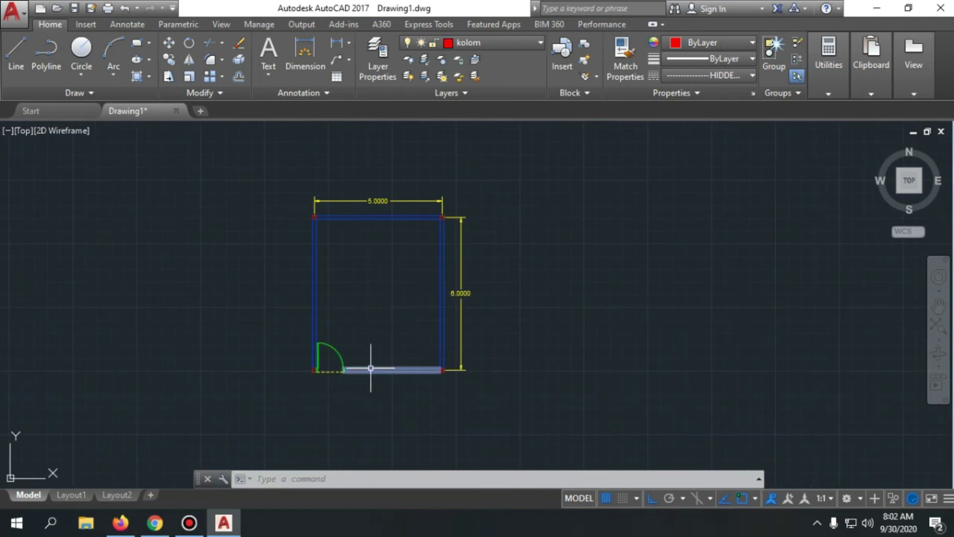
scroll(373, 368, "up", 2)
scroll(549, 380, "down", 2)
scroll(529, 273, "up", 2)
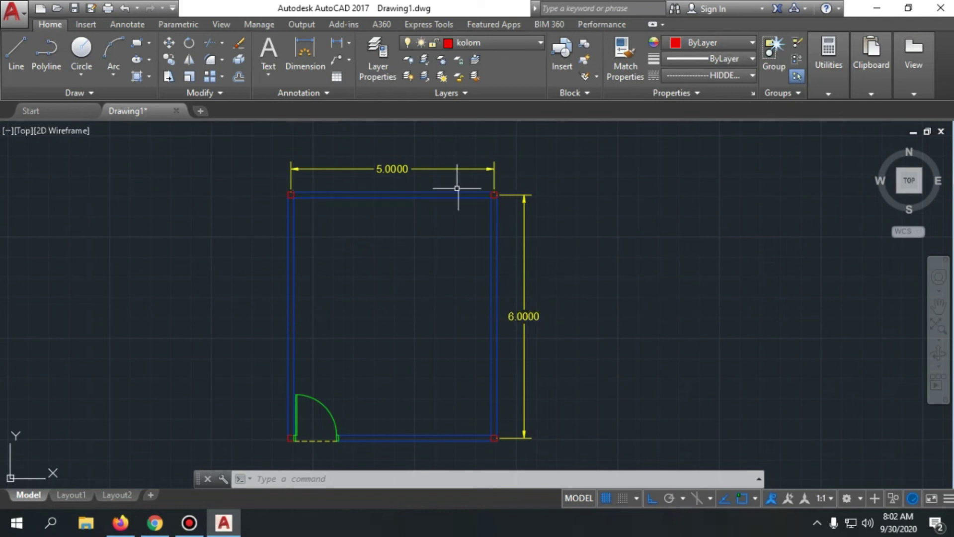
scroll(433, 195, "down", 2)
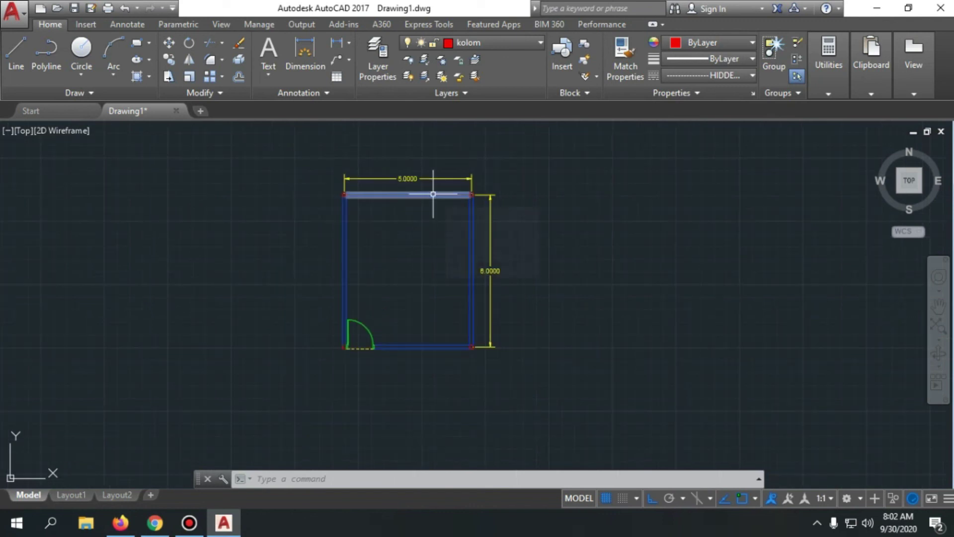